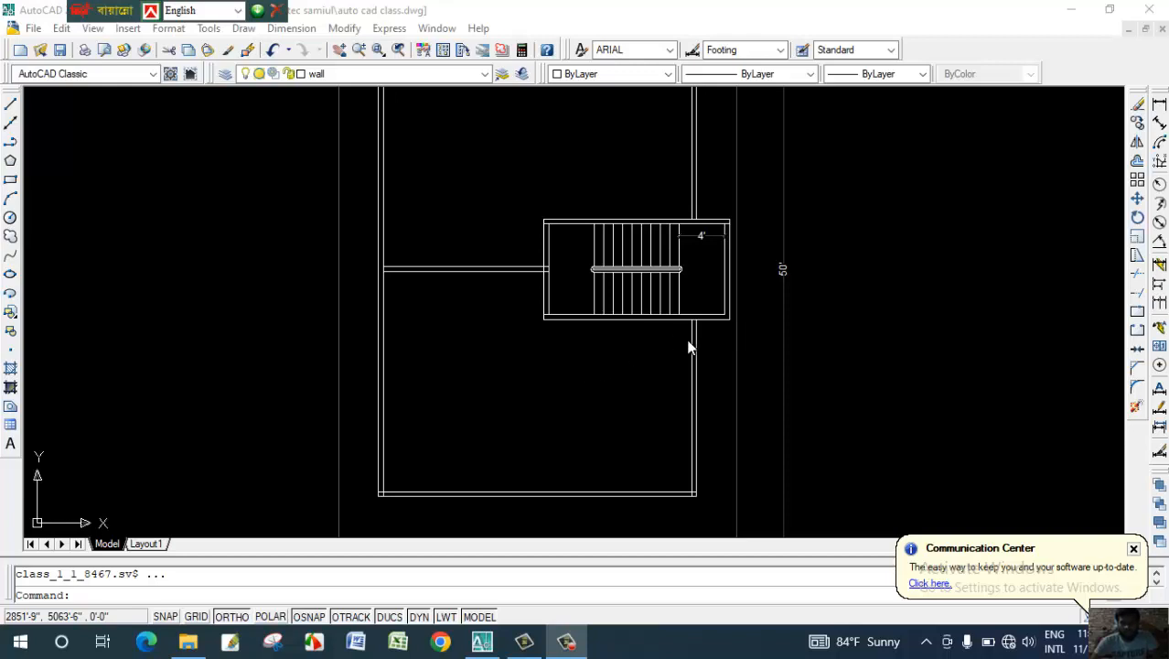
Examine the floor plan's walls, the staircase block and the open areas above and below it.
scroll(635, 347, up, 1)
middle_drag(640, 357, 639, 363)
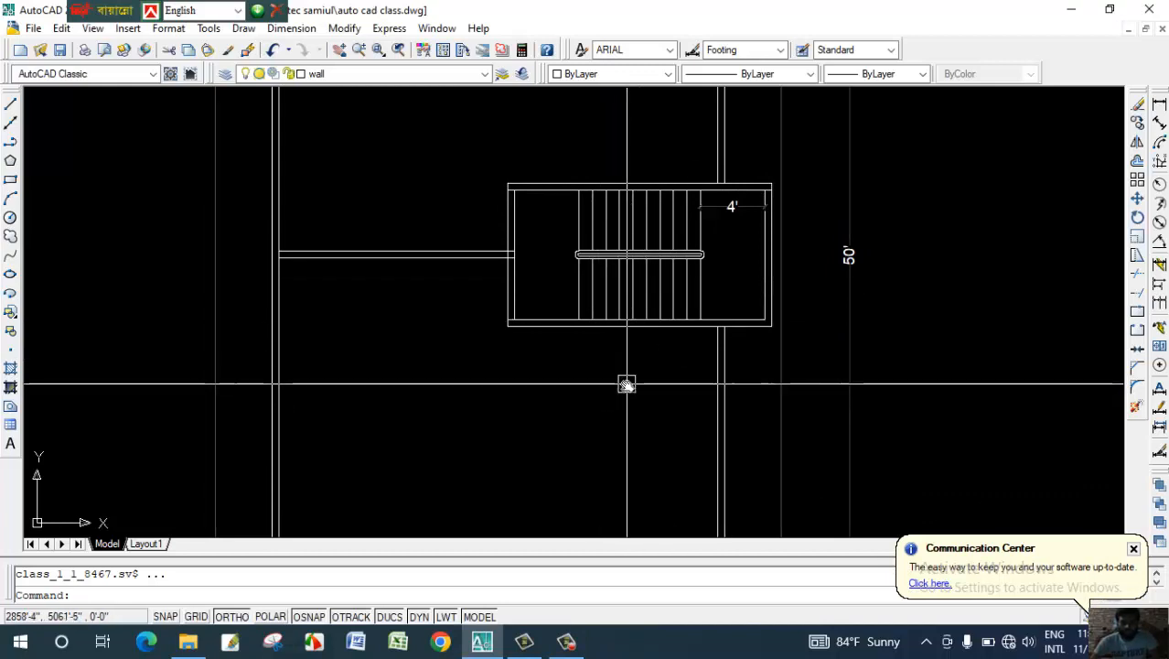
scroll(627, 384, down, 5)
scroll(627, 375, up, 4)
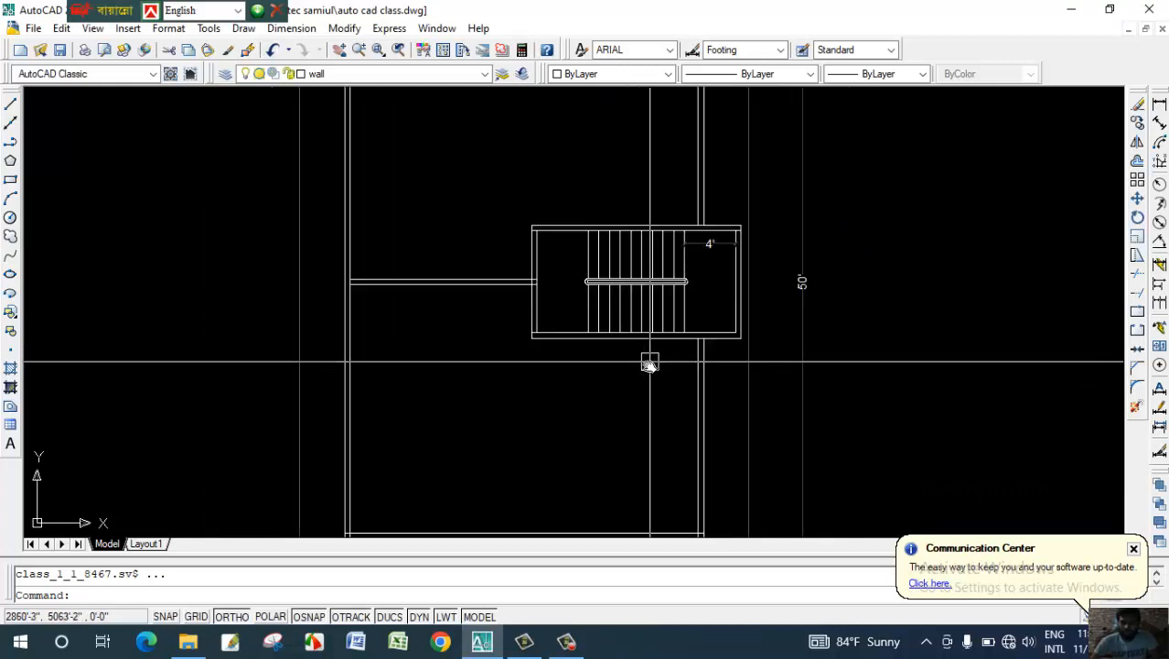
scroll(650, 364, down, 3)
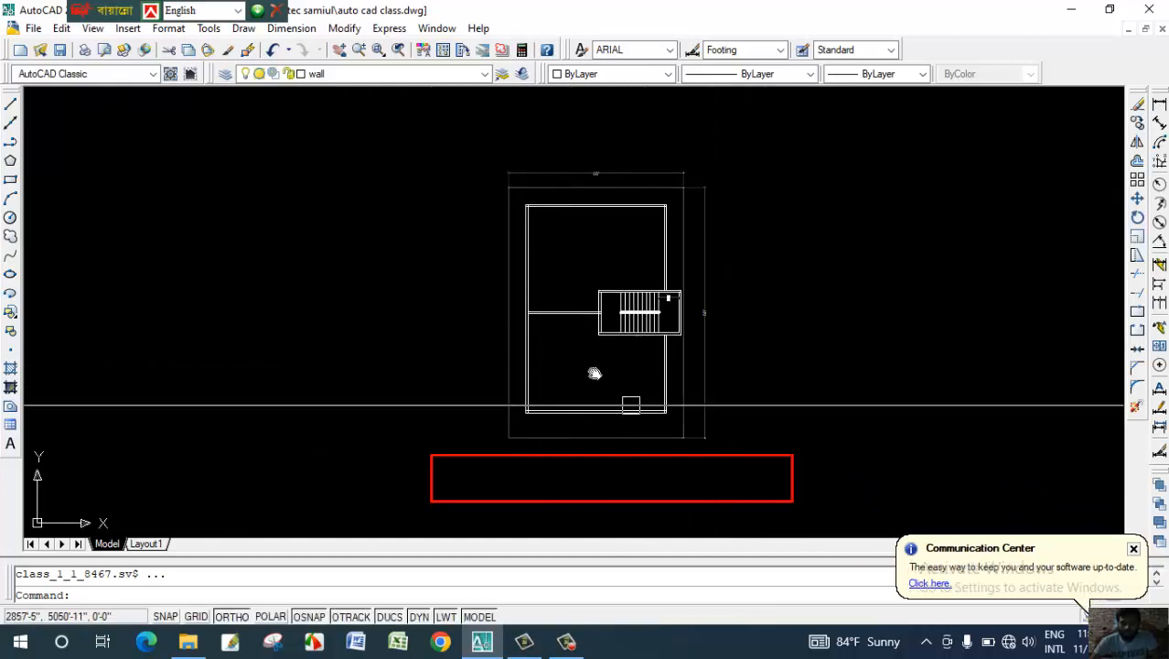
scroll(606, 357, up, 3)
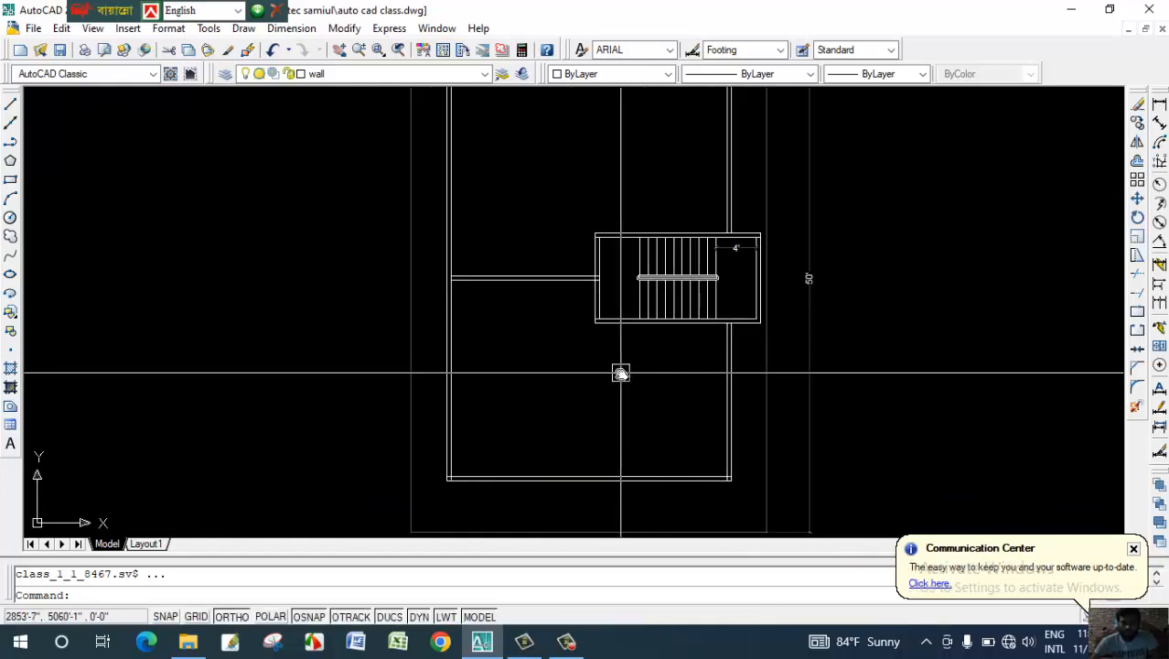
scroll(615, 375, down, 4)
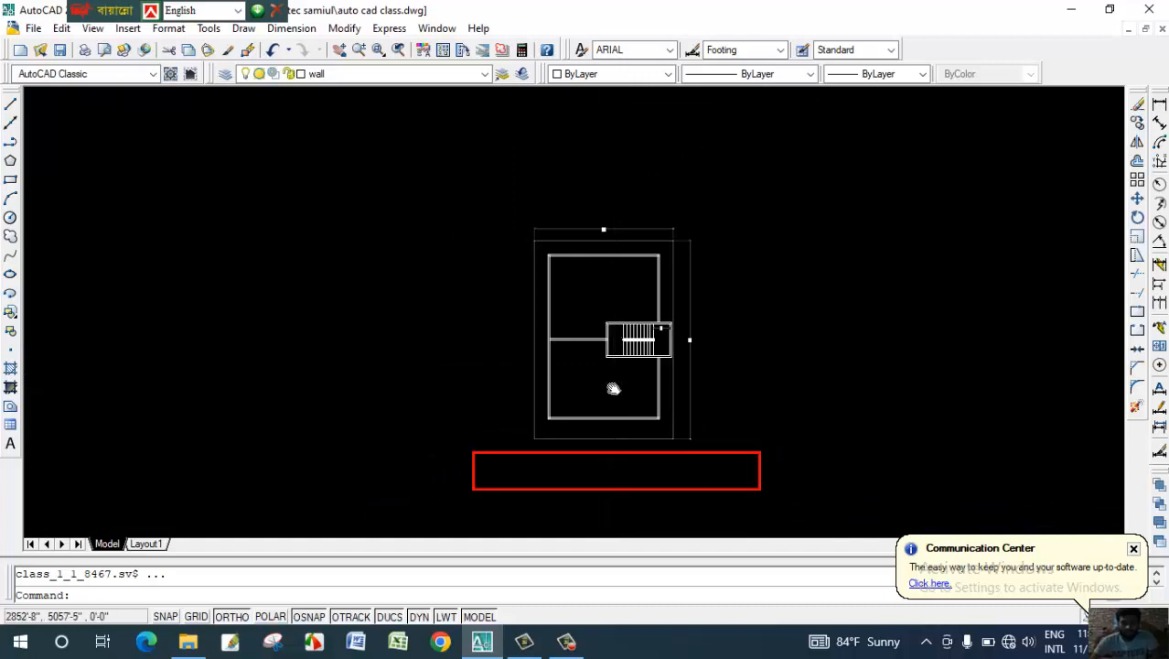
scroll(640, 387, up, 4)
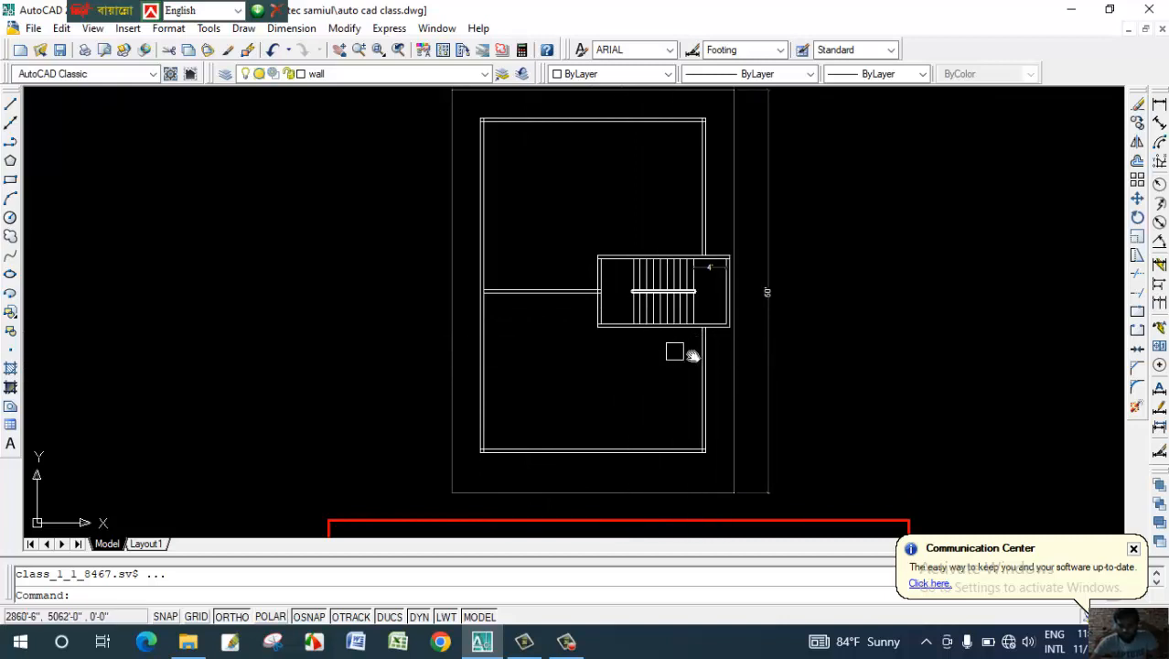
middle_drag(639, 387, 724, 391)
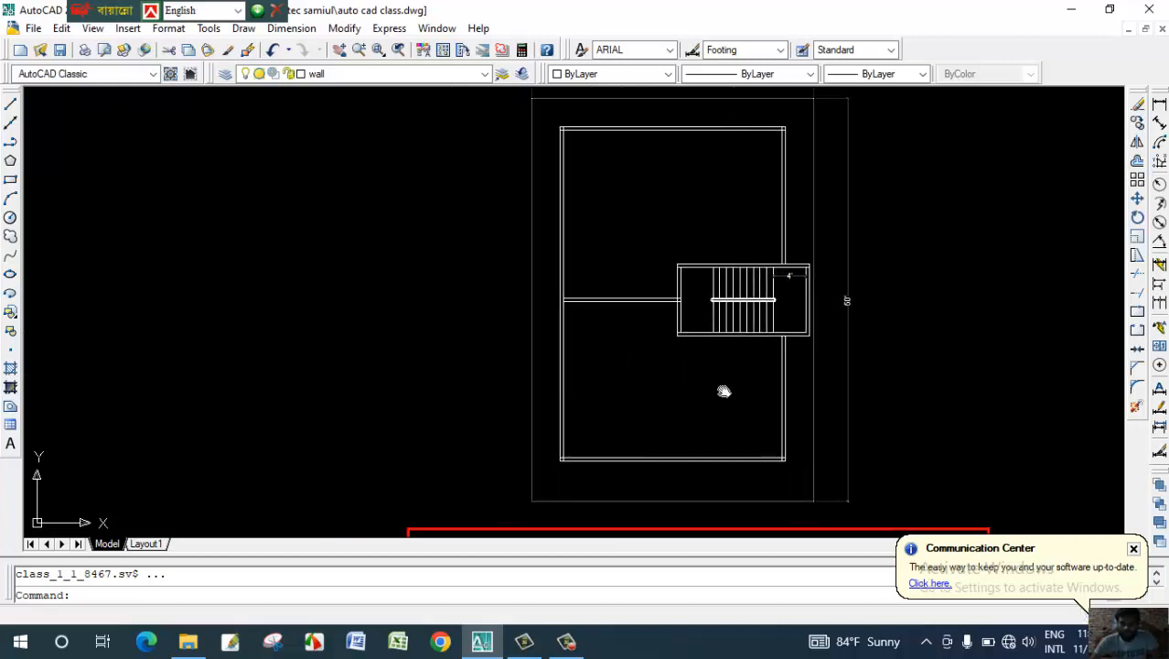
scroll(824, 327, up, 2)
middle_drag(824, 326, 765, 308)
scroll(691, 315, down, 2)
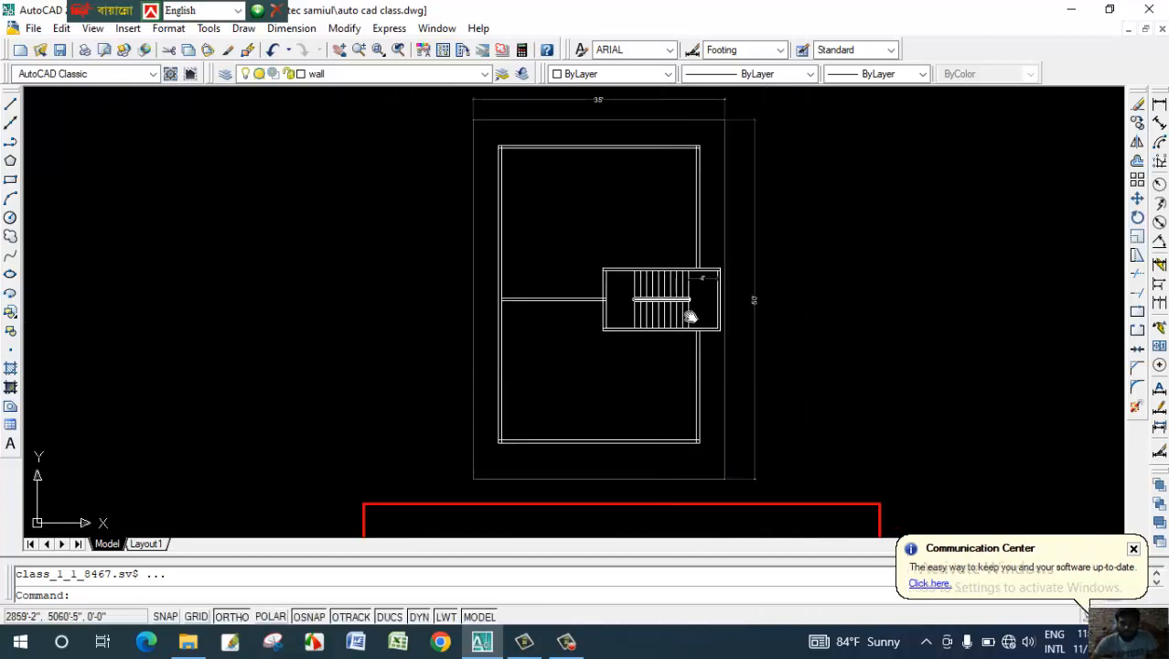
middle_drag(643, 373, 665, 322)
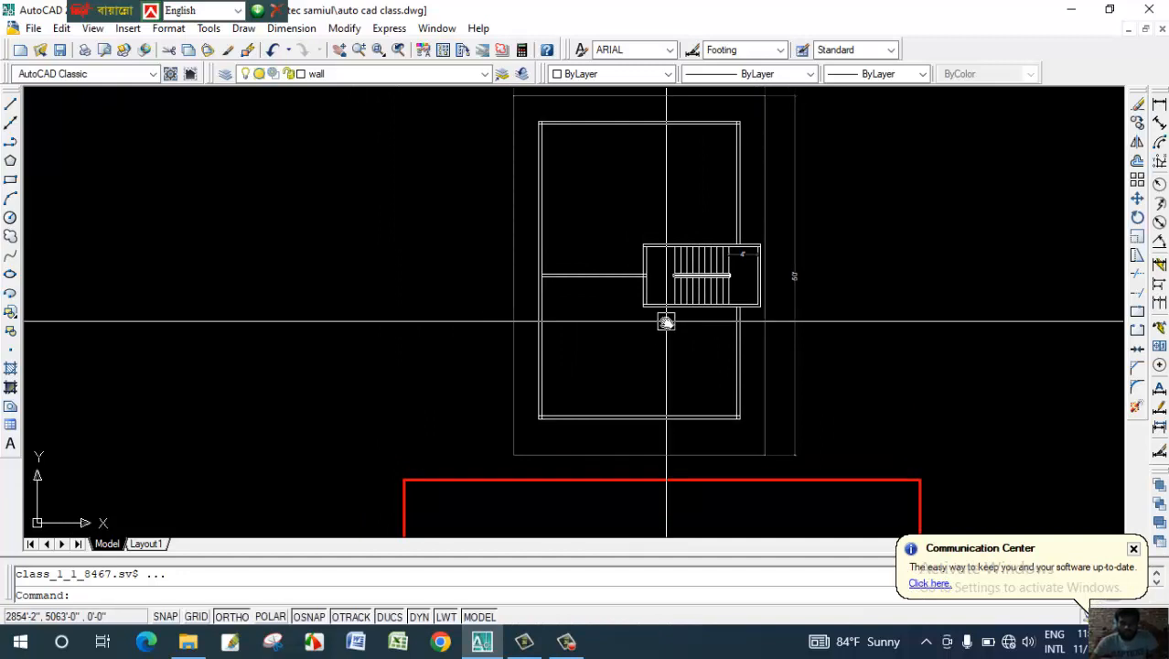
scroll(646, 311, up, 1)
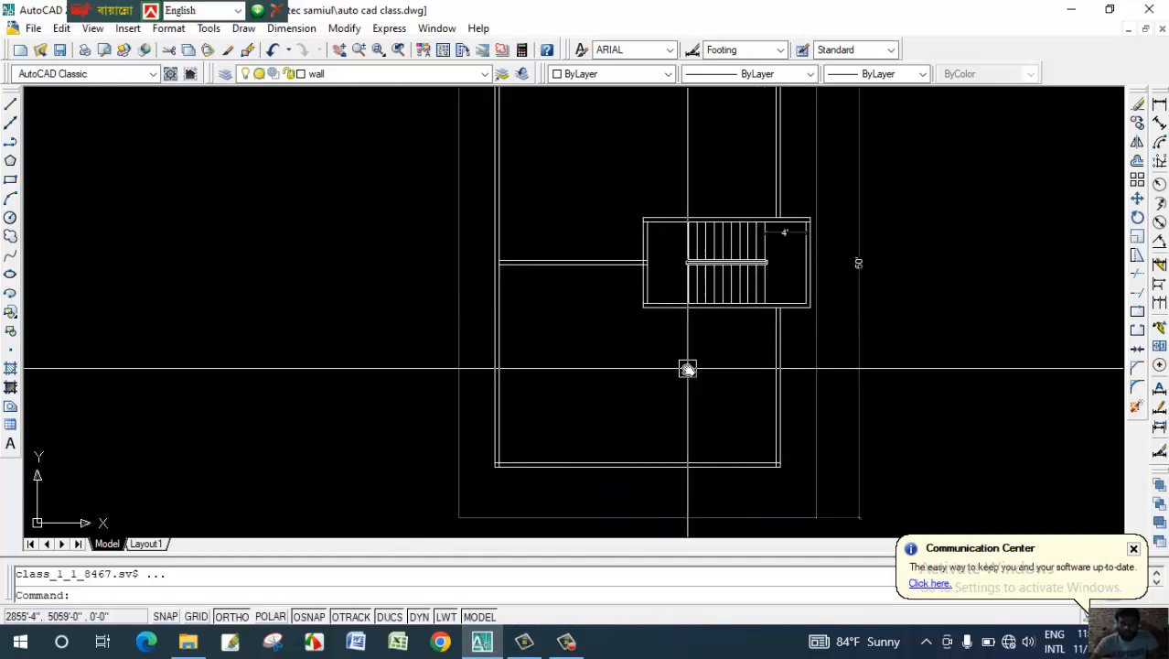
middle_drag(652, 376, 665, 386)
scroll(665, 387, down, 2)
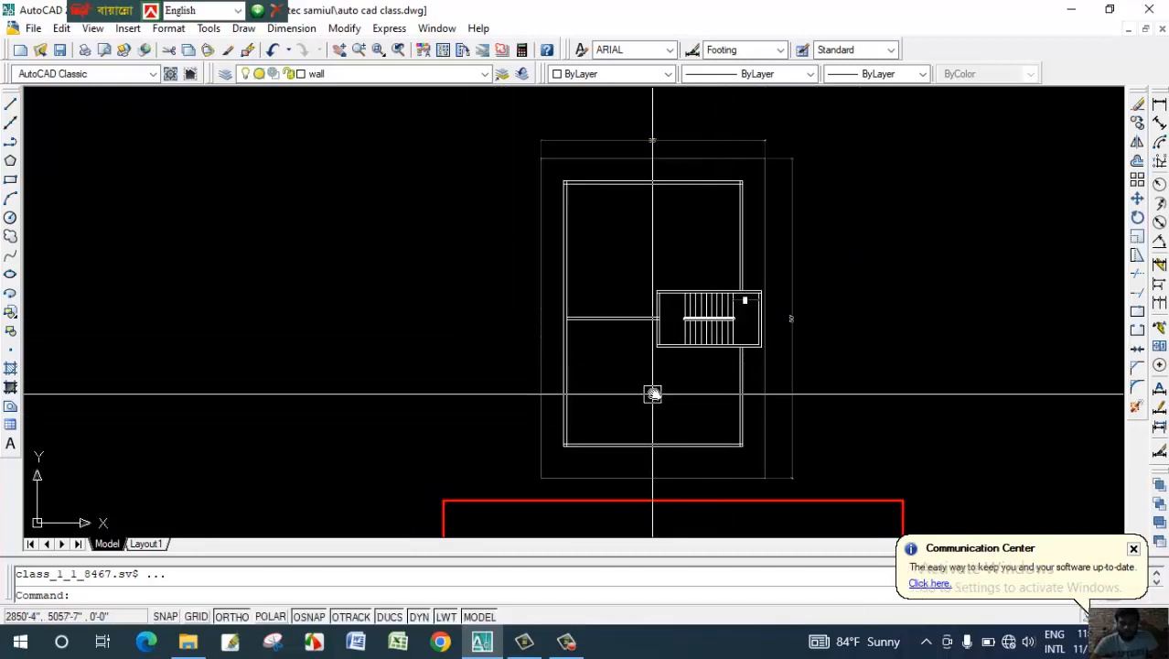
scroll(632, 380, up, 3)
scroll(653, 395, down, 2)
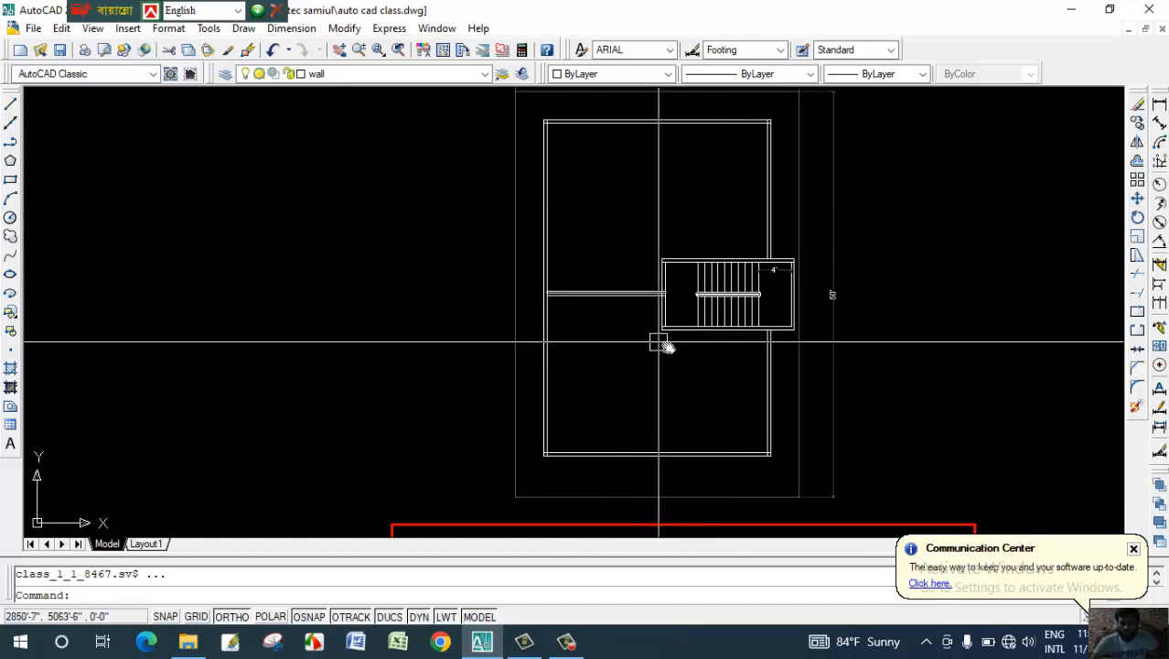
scroll(672, 342, up, 2)
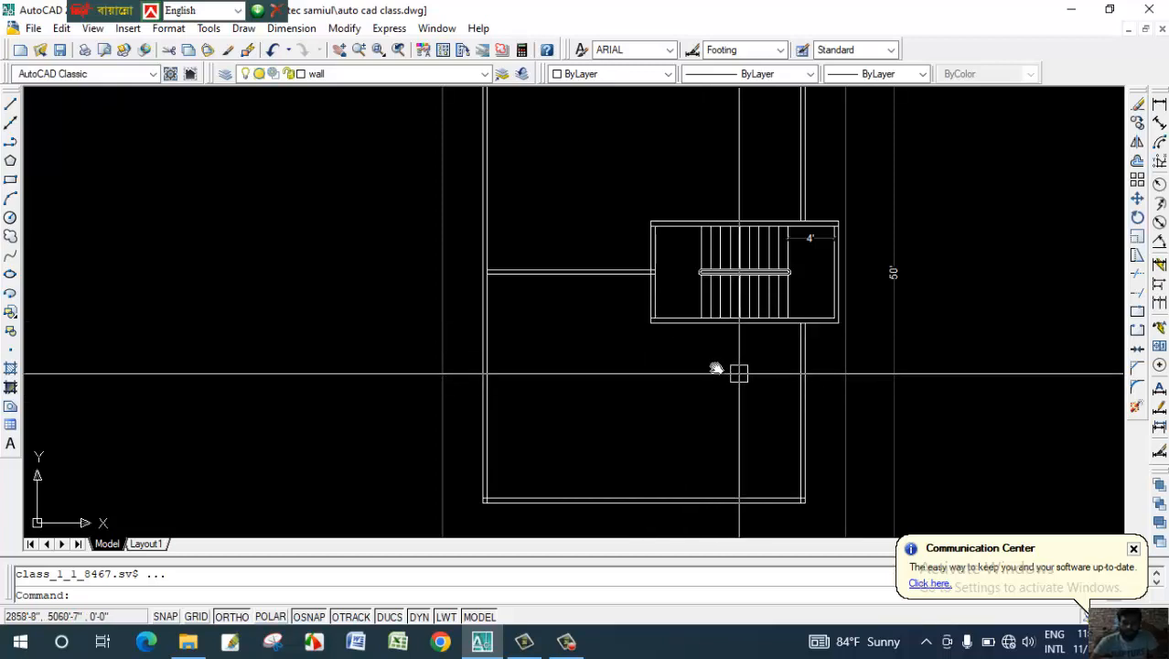
scroll(711, 382, down, 2)
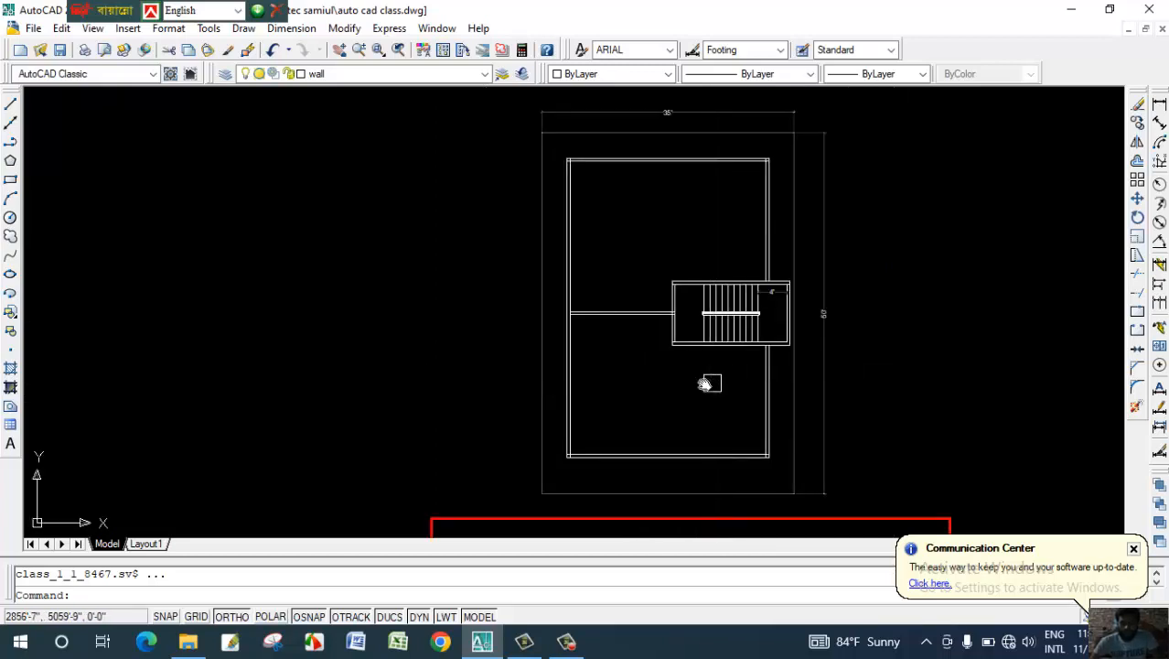
mouse_move(660, 384)
middle_down()
mouse_move(600, 323)
mouse_move(636, 349)
mouse_move(744, 334)
middle_up()
scroll(745, 328, up, 2)
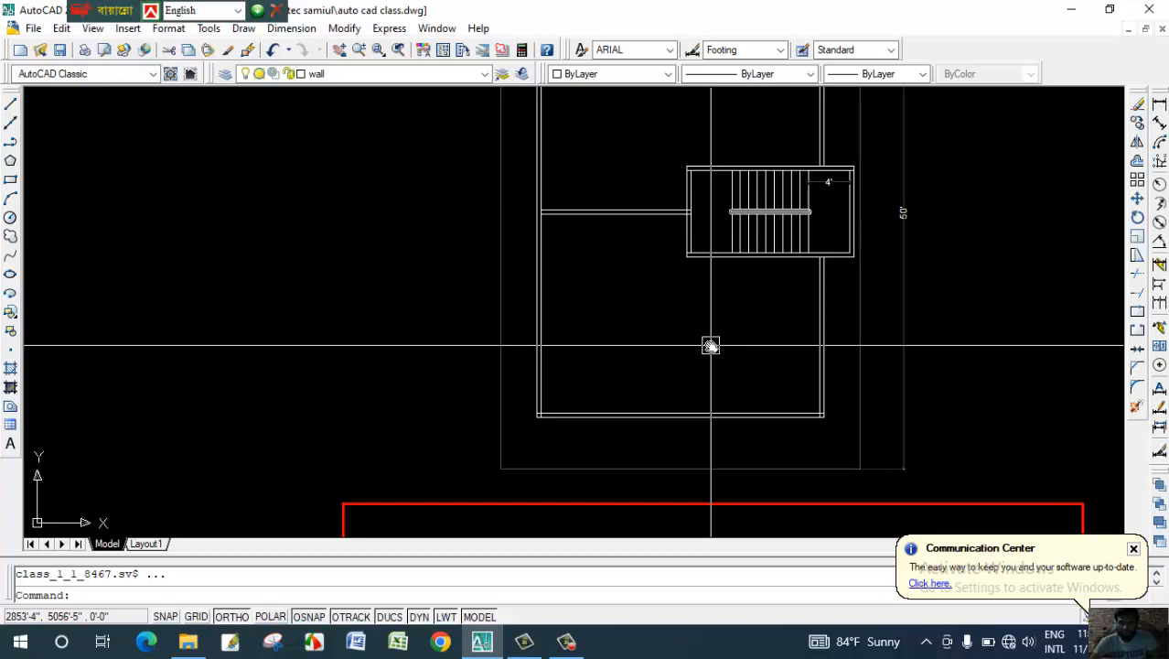
scroll(742, 331, up, 2)
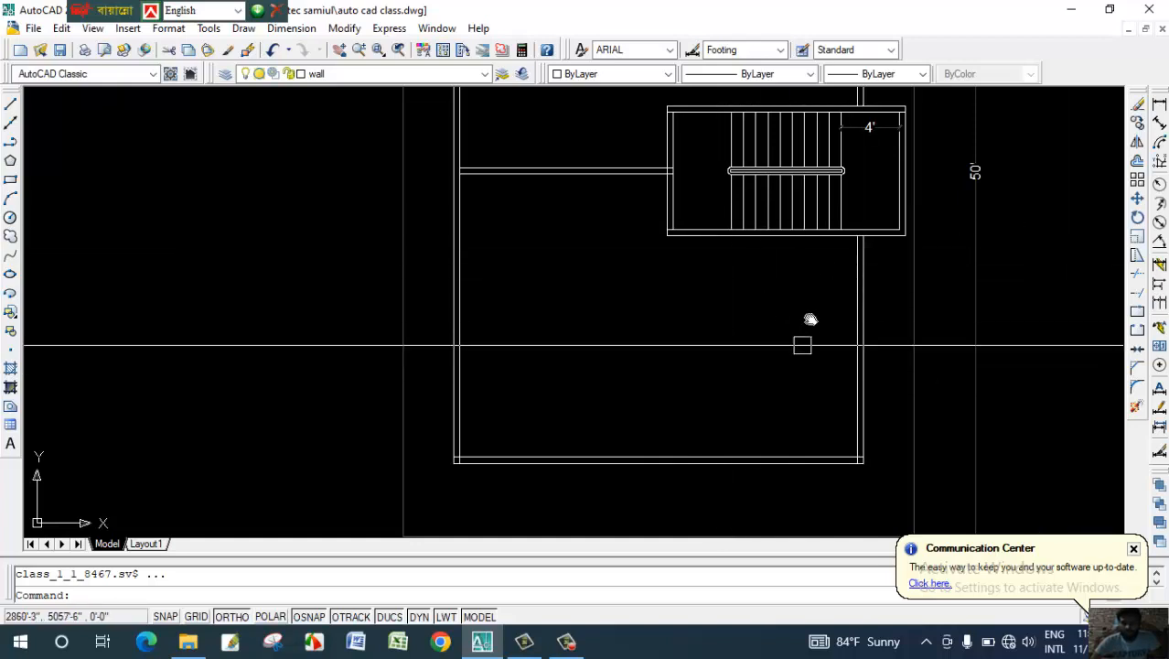
middle_drag(753, 303, 761, 293)
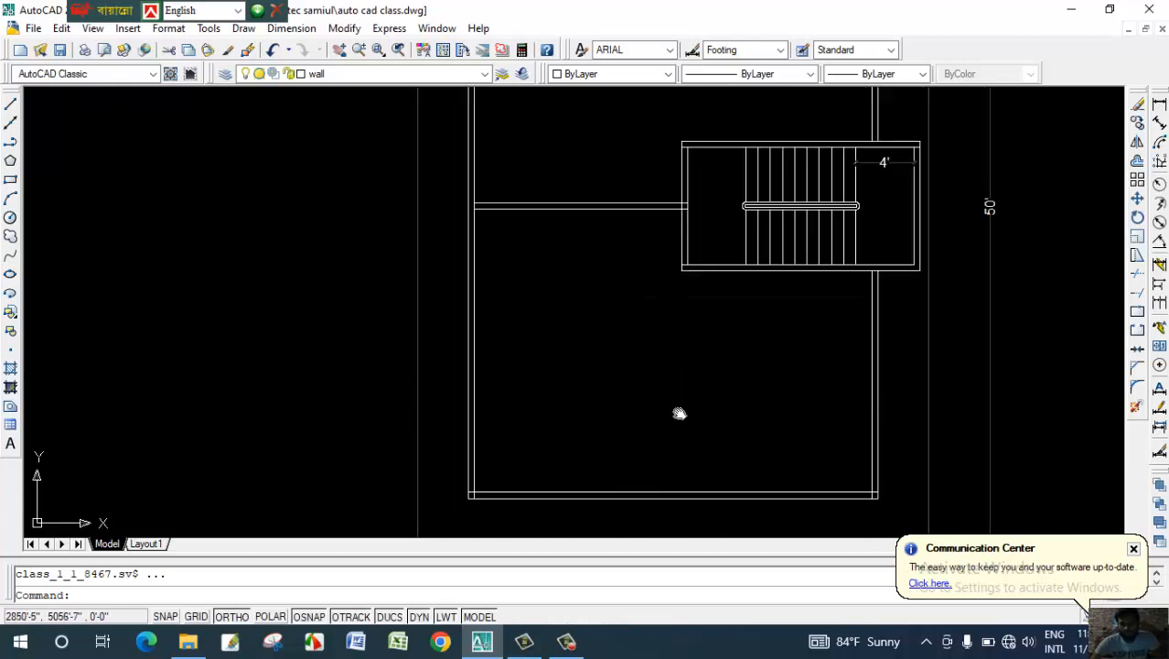
scroll(678, 417, down, 2)
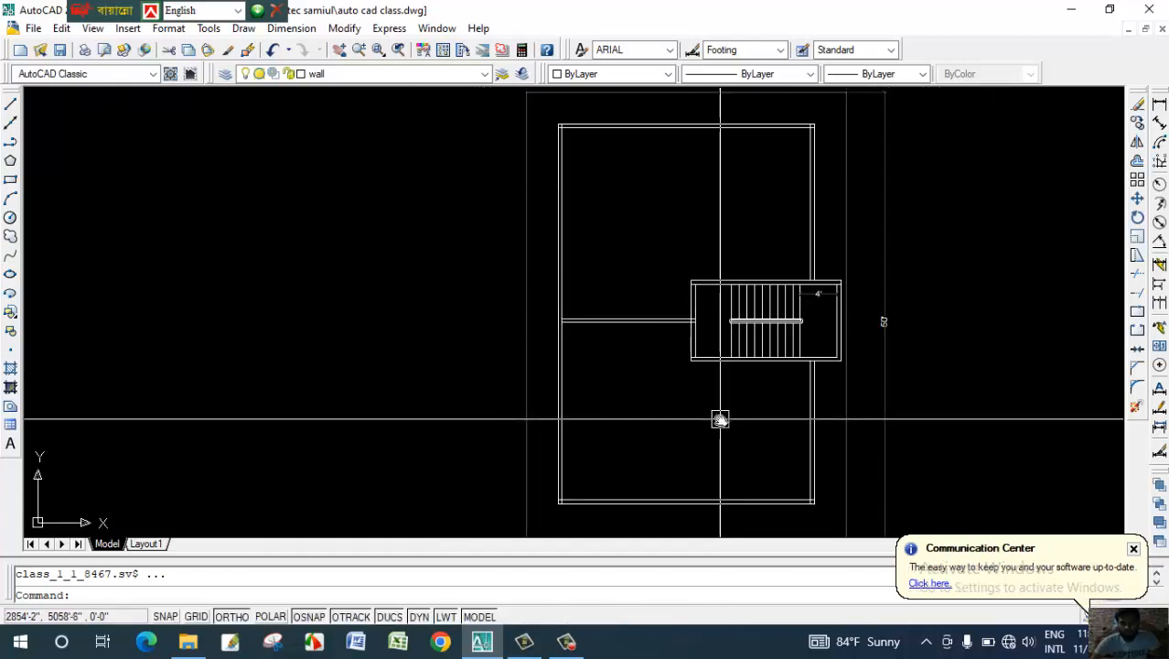
middle_drag(718, 423, 660, 345)
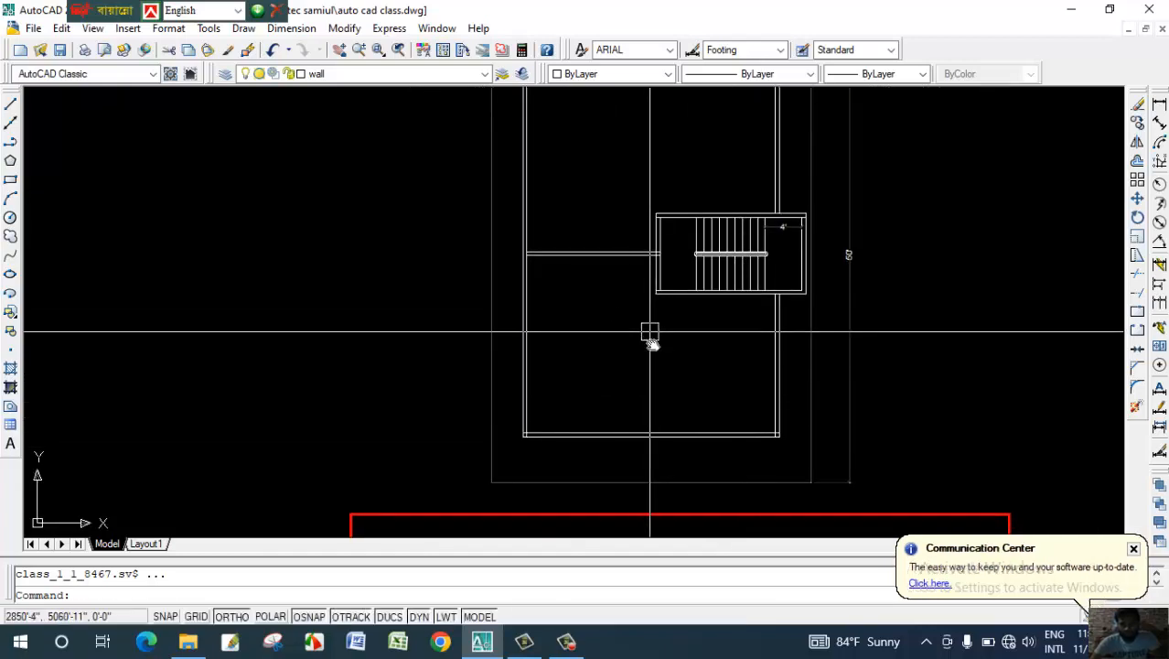
scroll(652, 205, up, 2)
scroll(661, 391, down, 2)
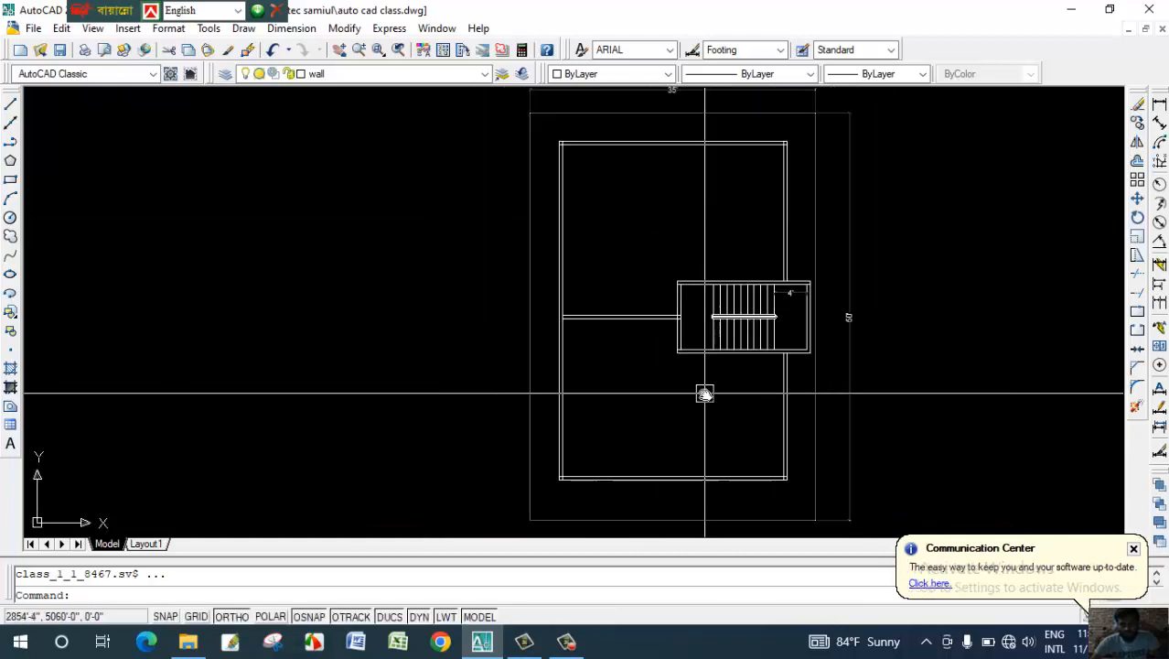
middle_drag(704, 329, 712, 370)
middle_drag(694, 425, 694, 324)
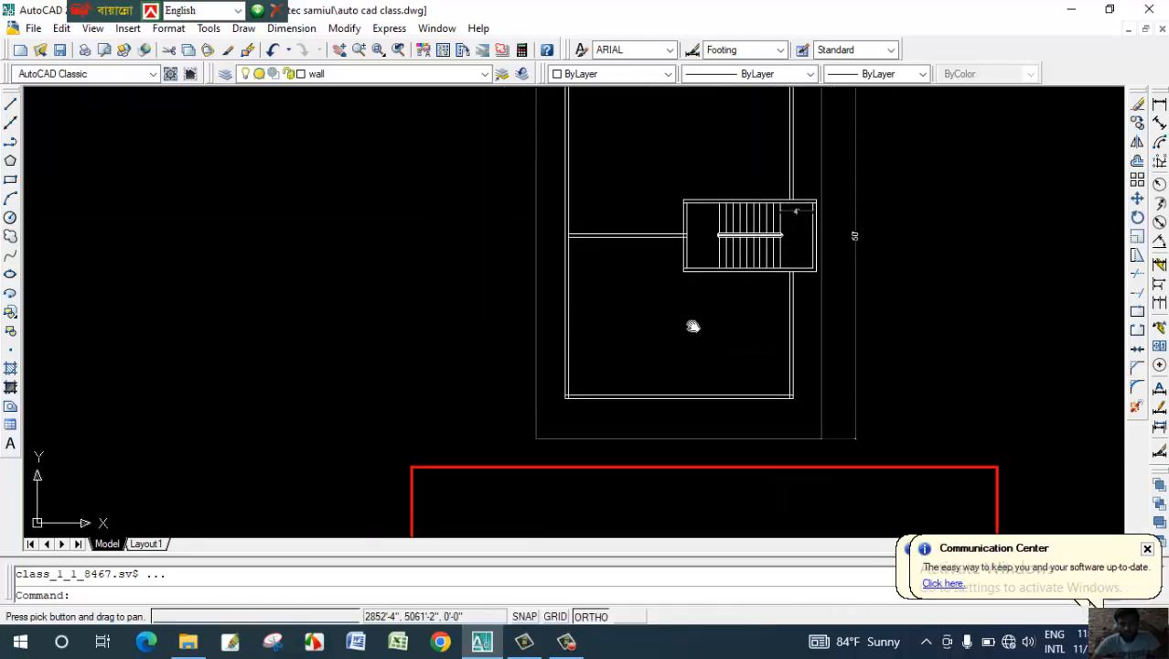
scroll(708, 331, up, 2)
middle_drag(718, 363, 701, 389)
scroll(715, 462, down, 1)
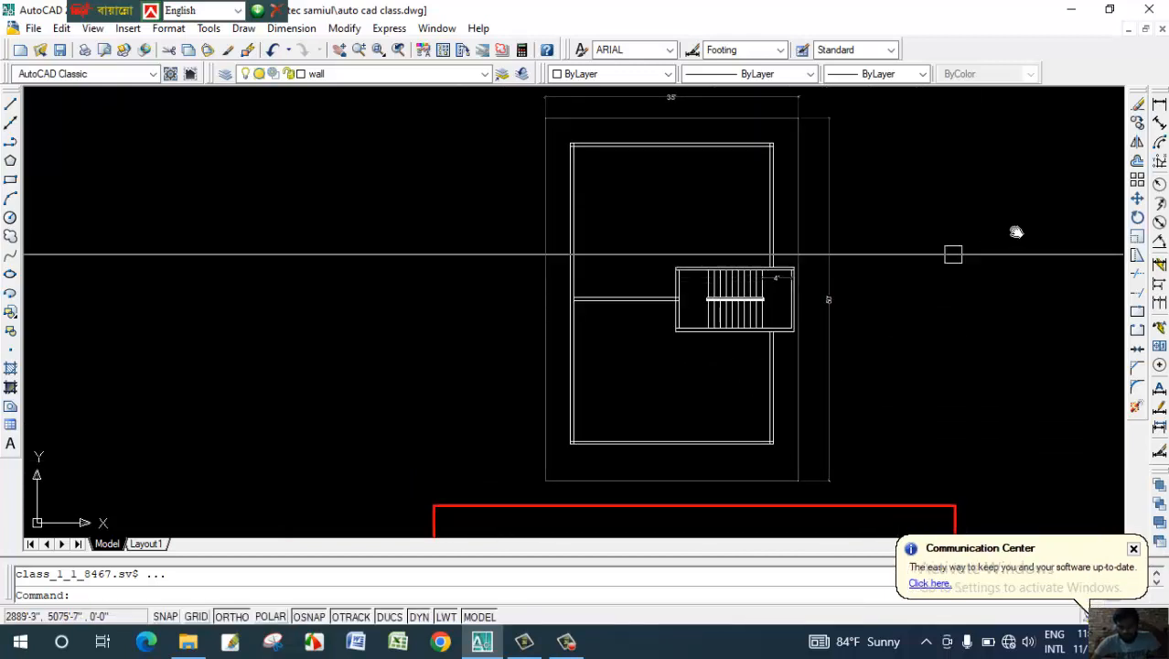
Add a vertical linear dimension from the staircase block's lower outer wall line to the inner face of the plan's bottom wall.
click(1158, 104)
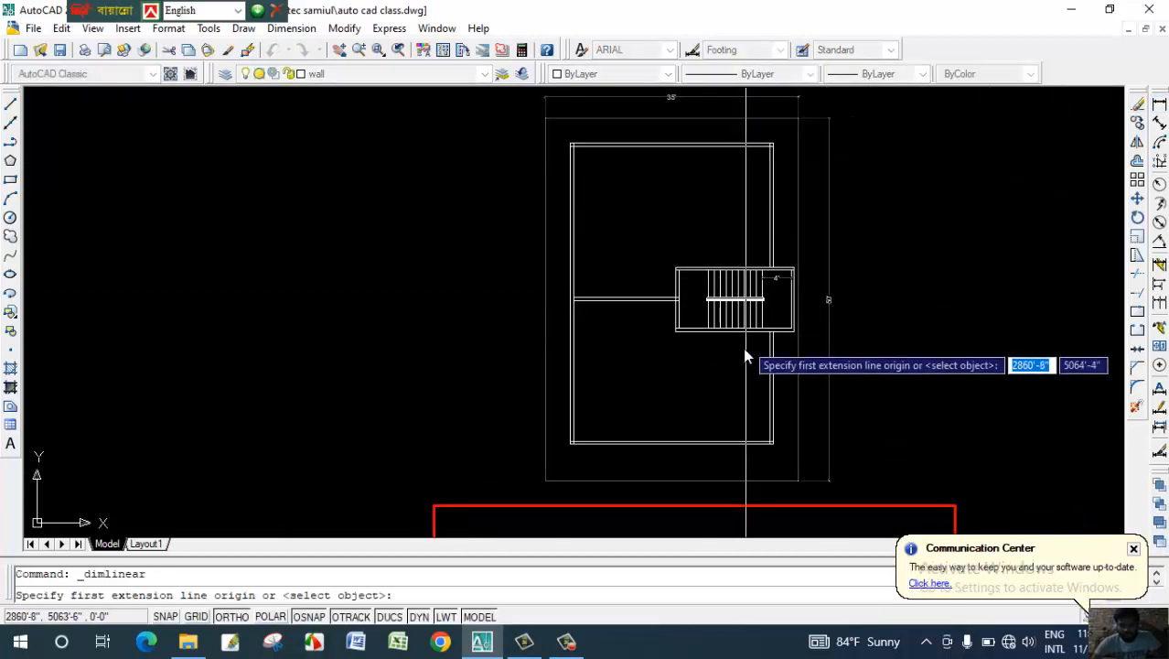
scroll(731, 334, up, 2)
click(722, 318)
scroll(749, 496, down, 2)
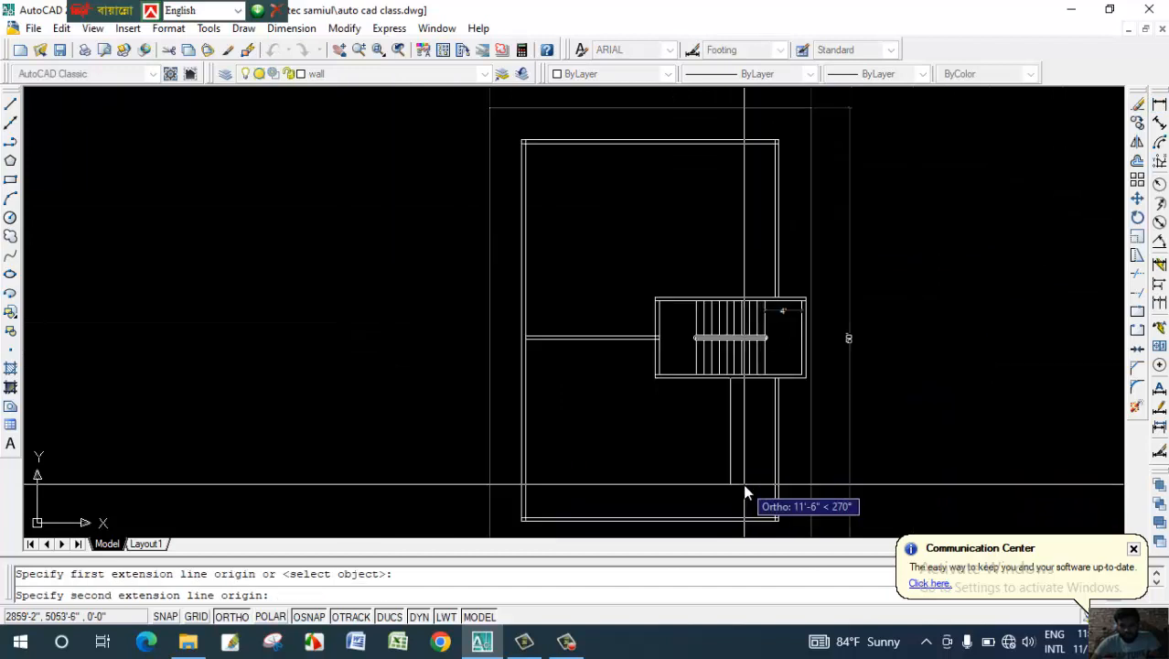
middle_drag(750, 497, 713, 379)
click(720, 406)
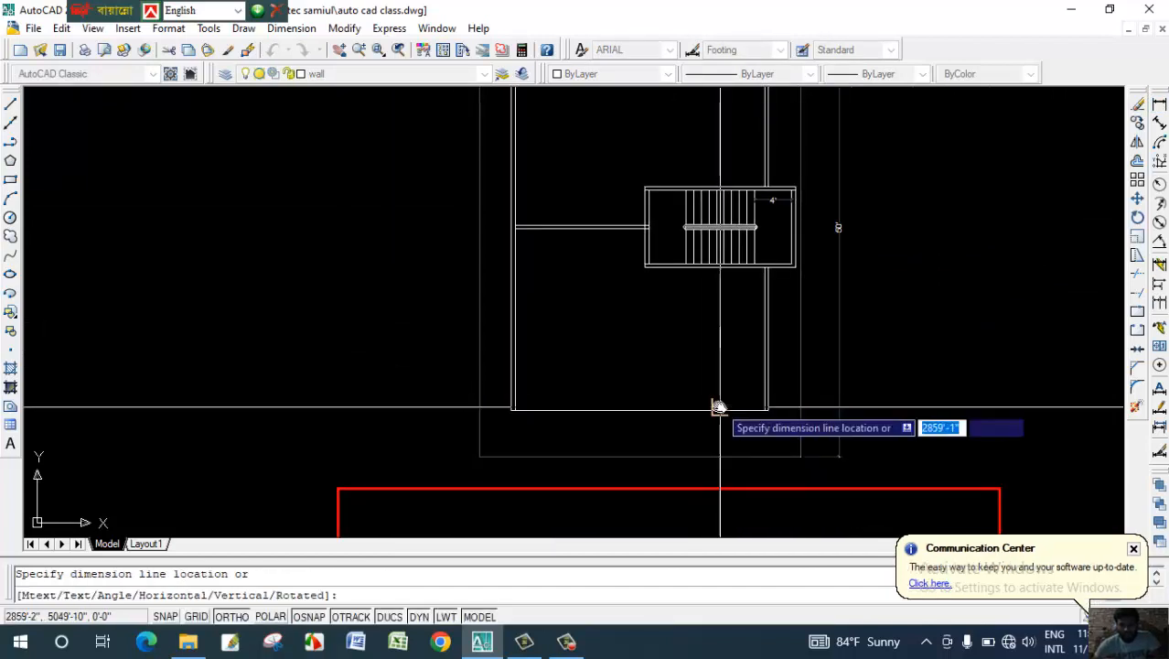
click(707, 405)
scroll(717, 317, up, 3)
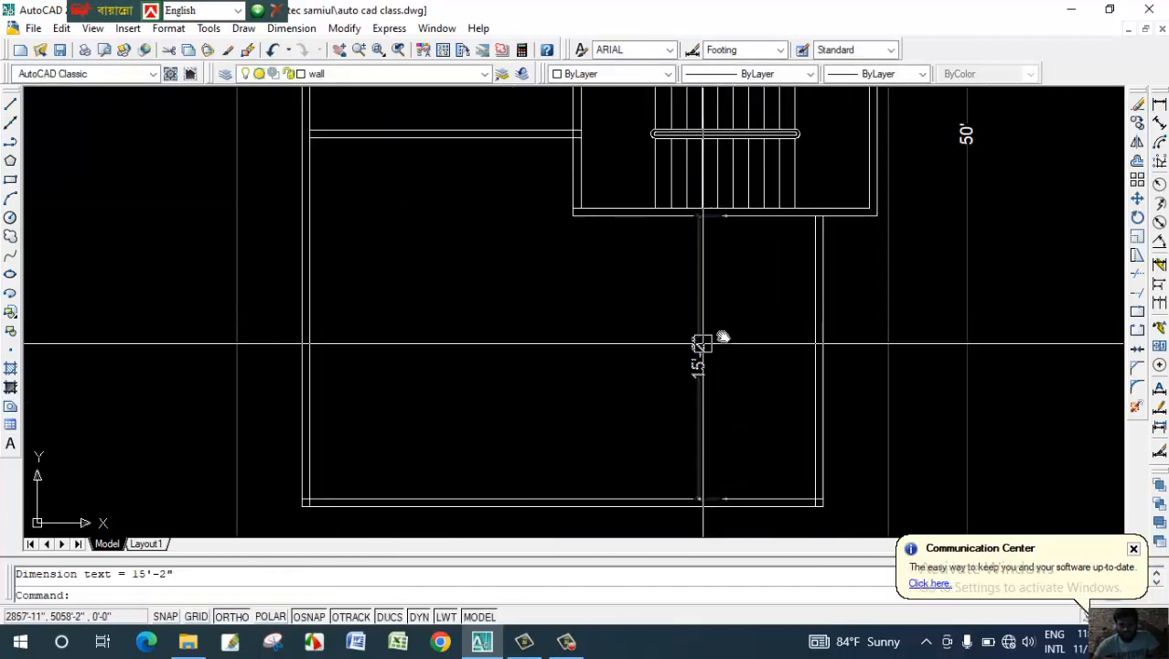
Add a vertical linear dimension from the staircase block's upper outer wall line to the inner face of the plan's top wall.
middle_drag(752, 358, 757, 480)
scroll(757, 480, down, 2)
middle_drag(707, 243, 727, 323)
key(Return)
scroll(762, 296, up, 2)
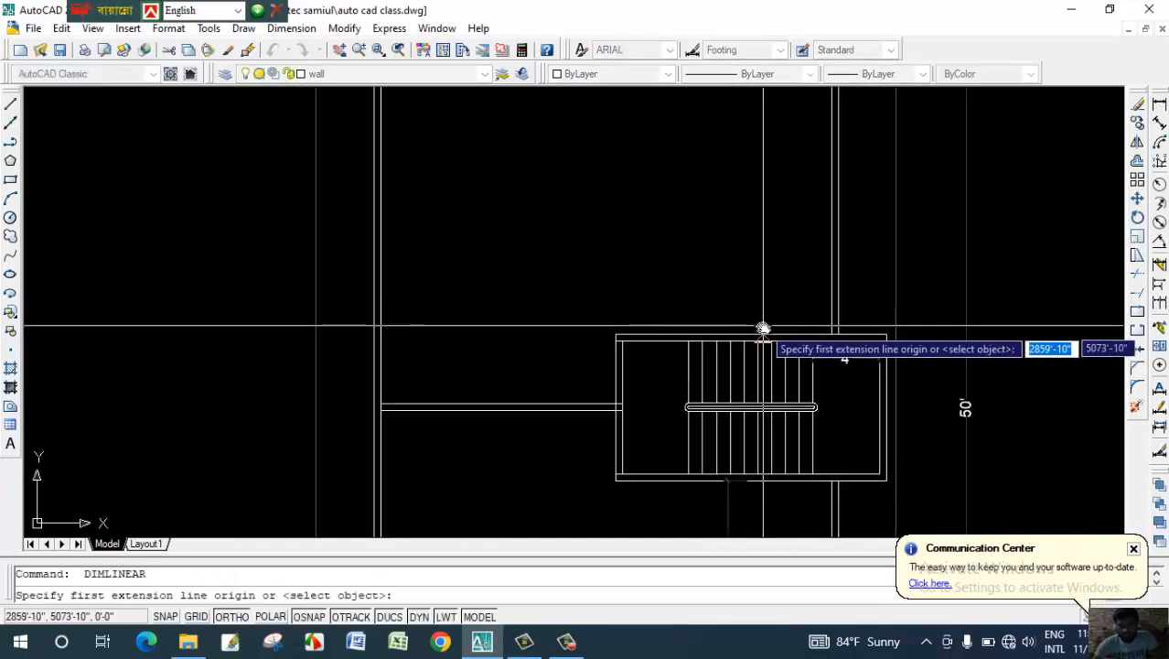
click(763, 330)
scroll(777, 274, down, 3)
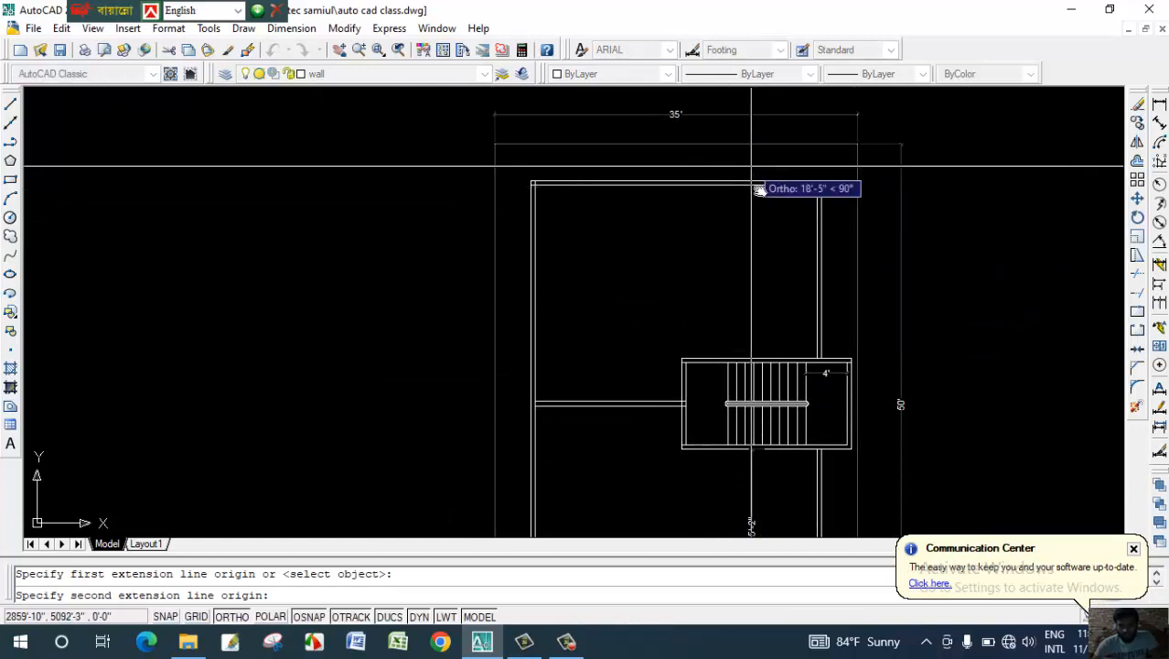
click(769, 184)
click(776, 233)
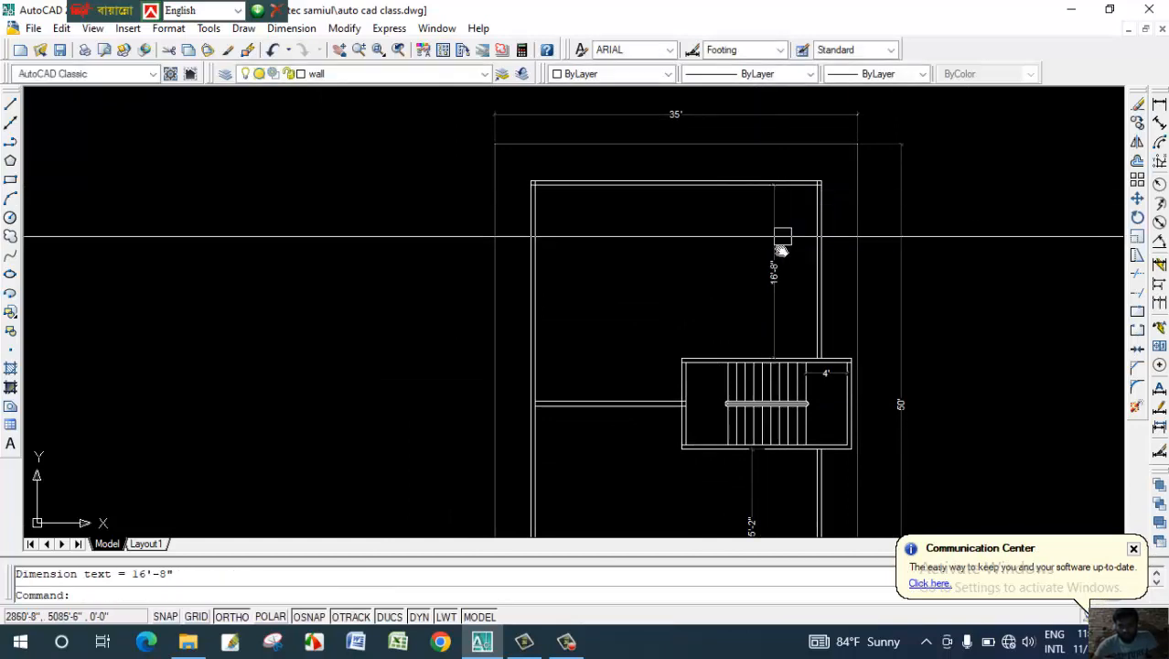
Review the two new room-depth dimensions above and below the staircase block.
scroll(781, 250, up, 4)
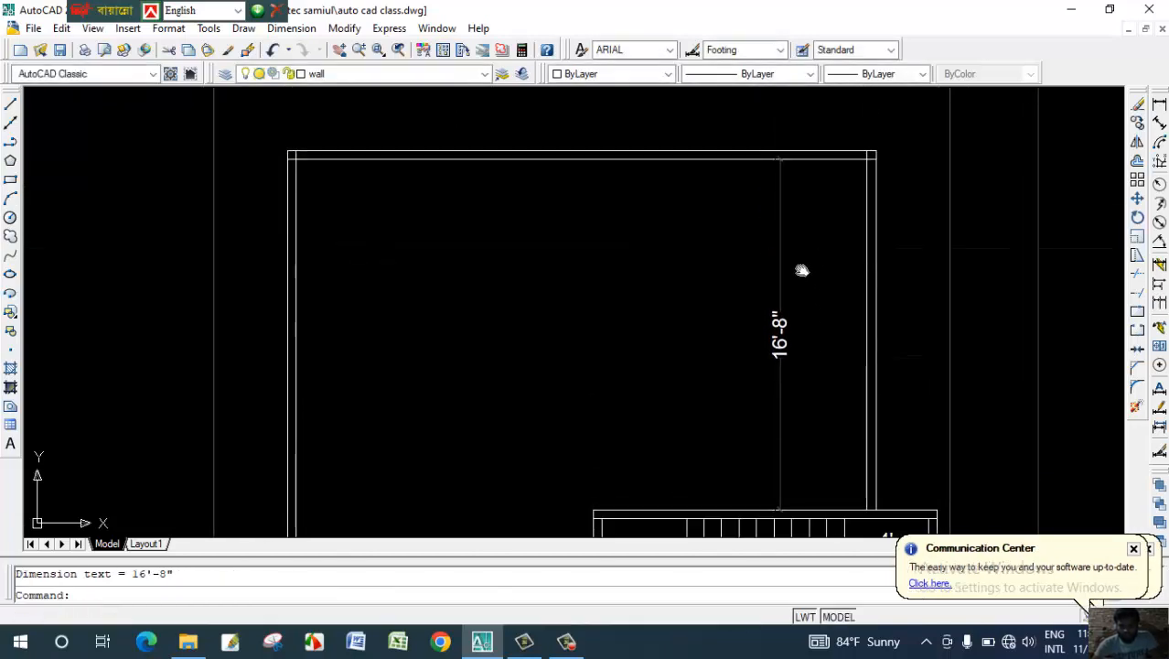
middle_drag(815, 337, 816, 217)
scroll(794, 273, down, 2)
middle_drag(743, 377, 719, 300)
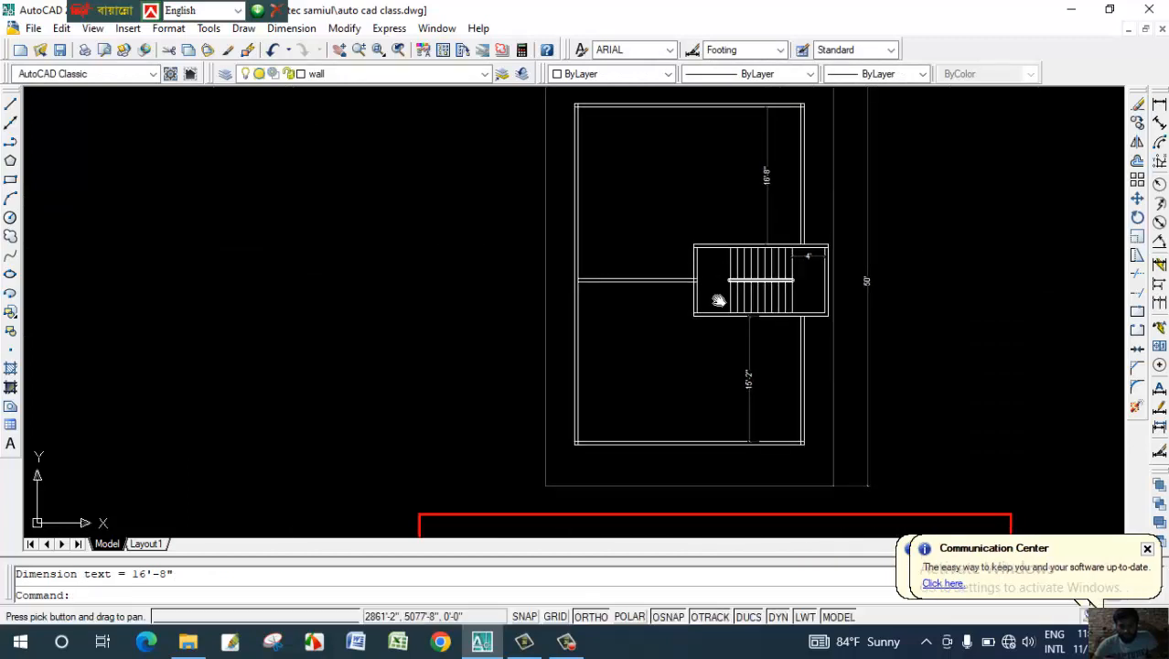
scroll(757, 339, up, 2)
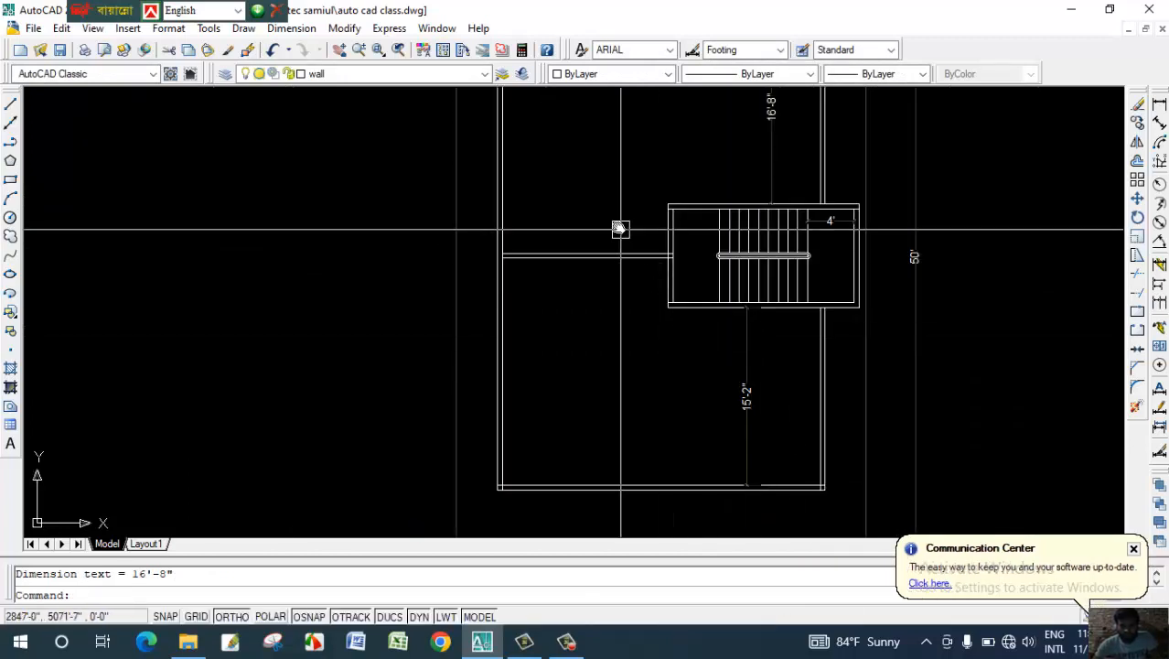
middle_drag(720, 284, 720, 303)
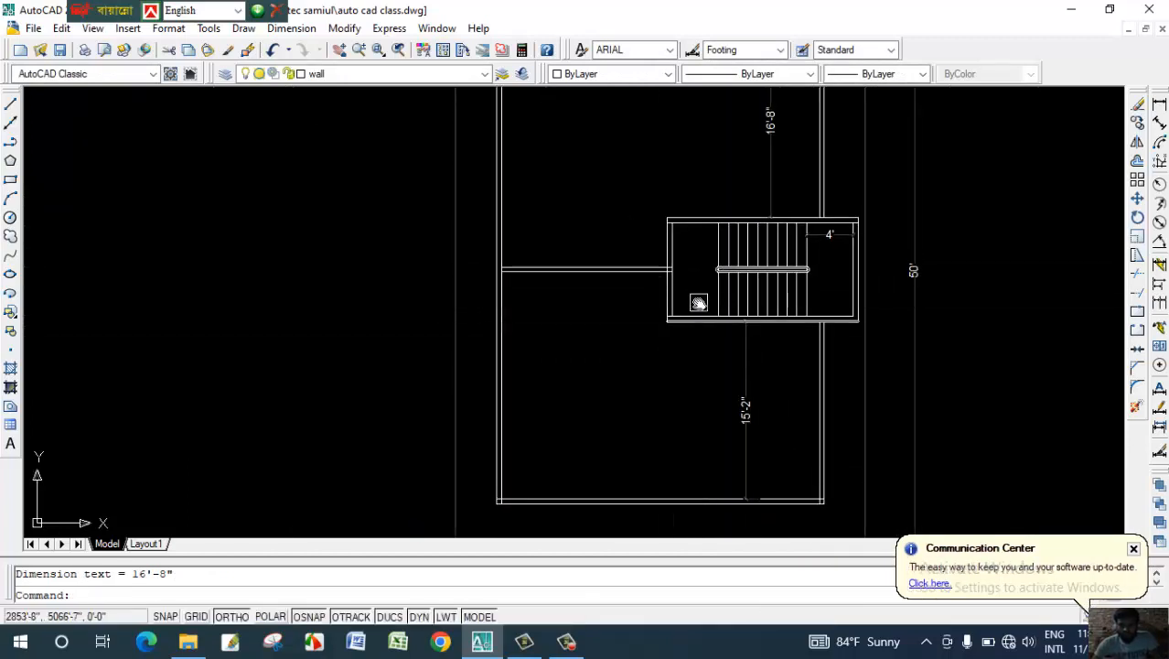
middle_drag(715, 413, 752, 474)
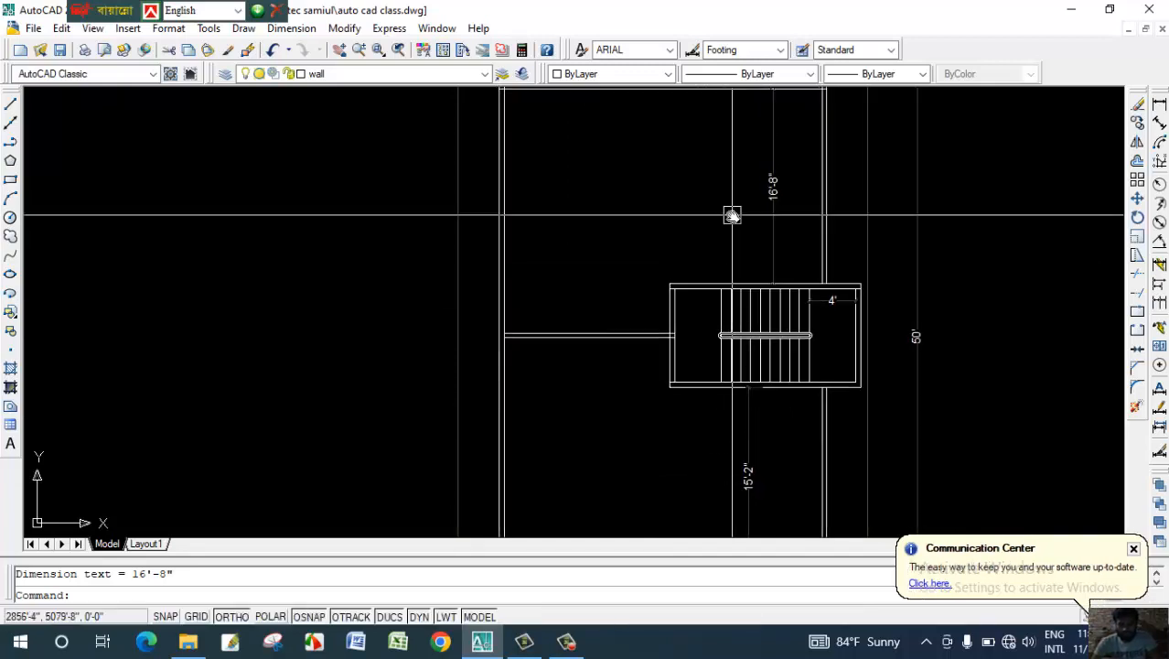
middle_drag(733, 214, 745, 302)
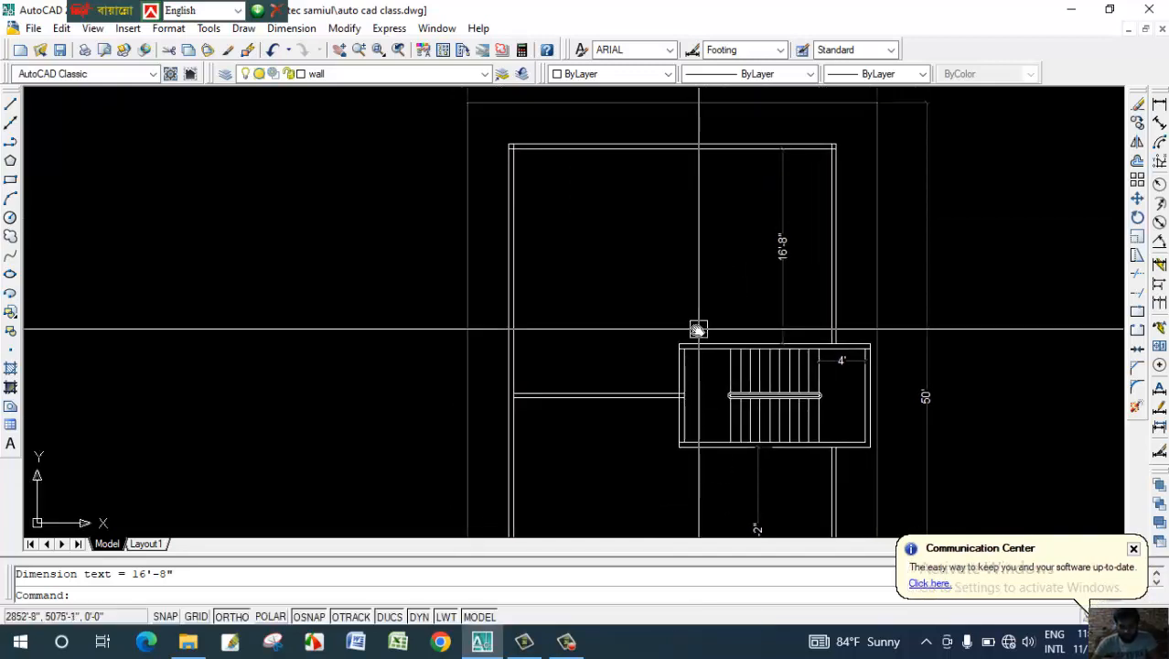
Erase the vertical room-depth dimension between the staircase block and the plan's bottom wall.
key(Escape)
middle_drag(647, 345, 665, 198)
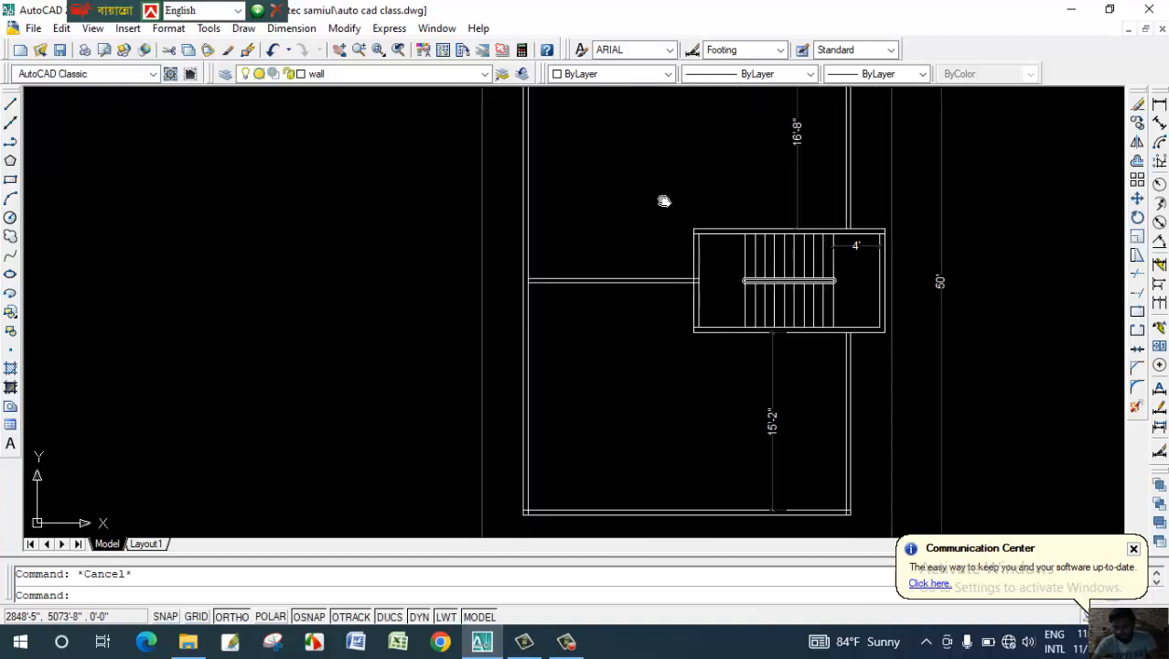
click(771, 361)
key(Delete)
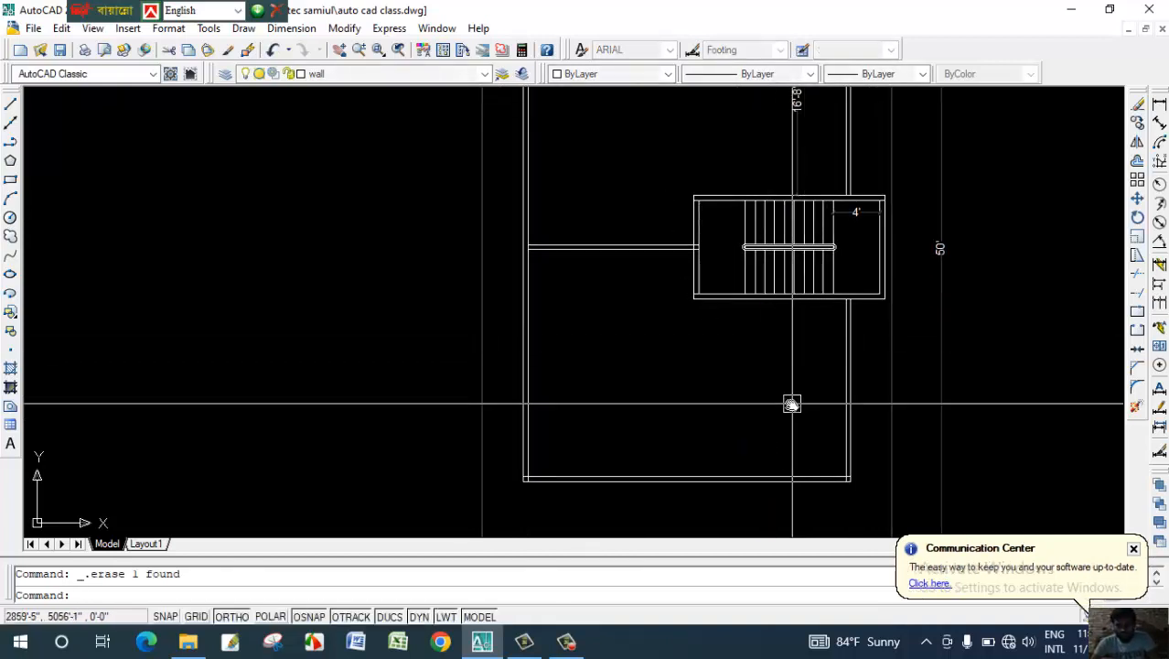
Offset the right wall's inner line 11' to the left to start a vertical partition below the staircase block.
middle_drag(765, 431, 779, 348)
scroll(778, 349, up, 2)
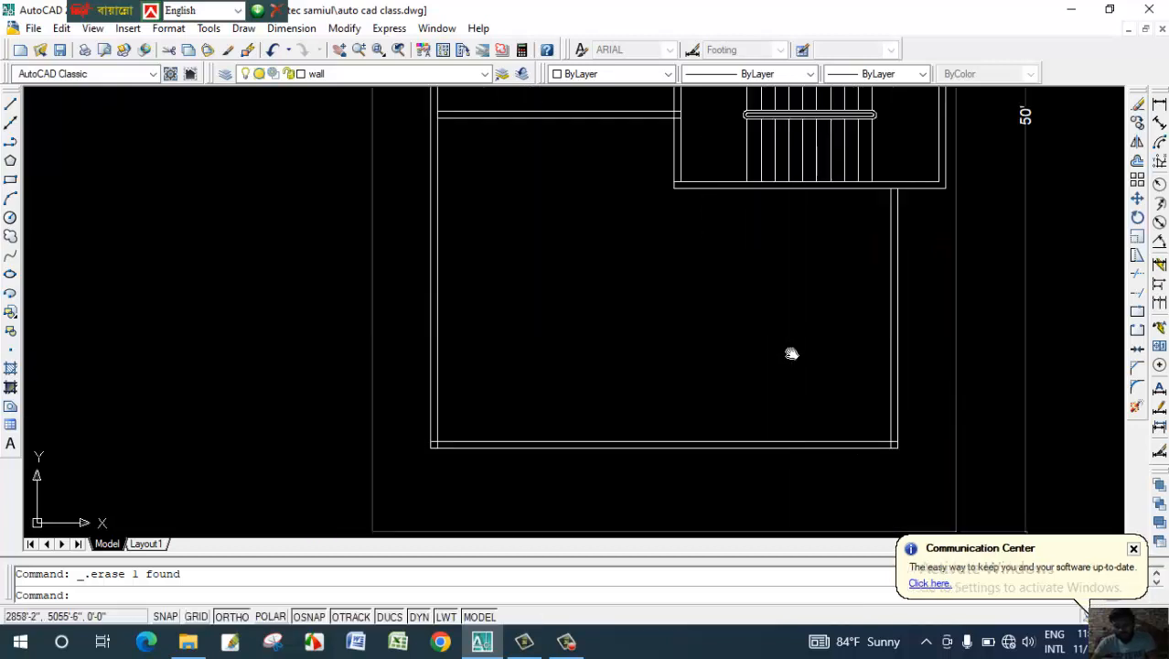
key(Escape)
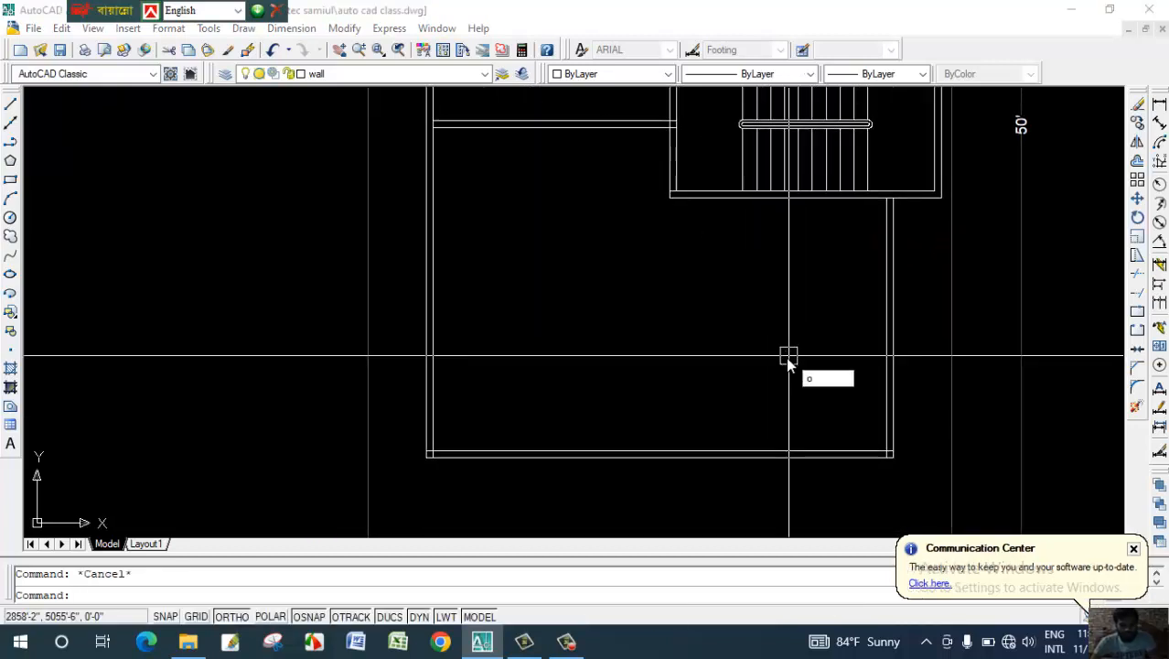
key(Return)
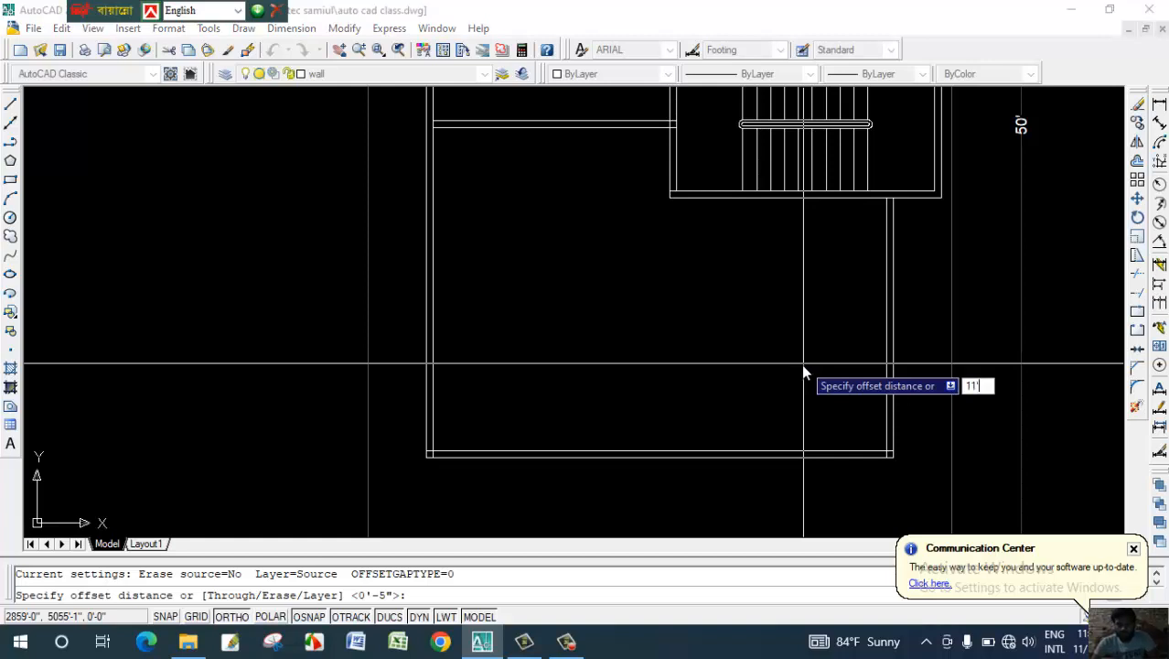
key(Return)
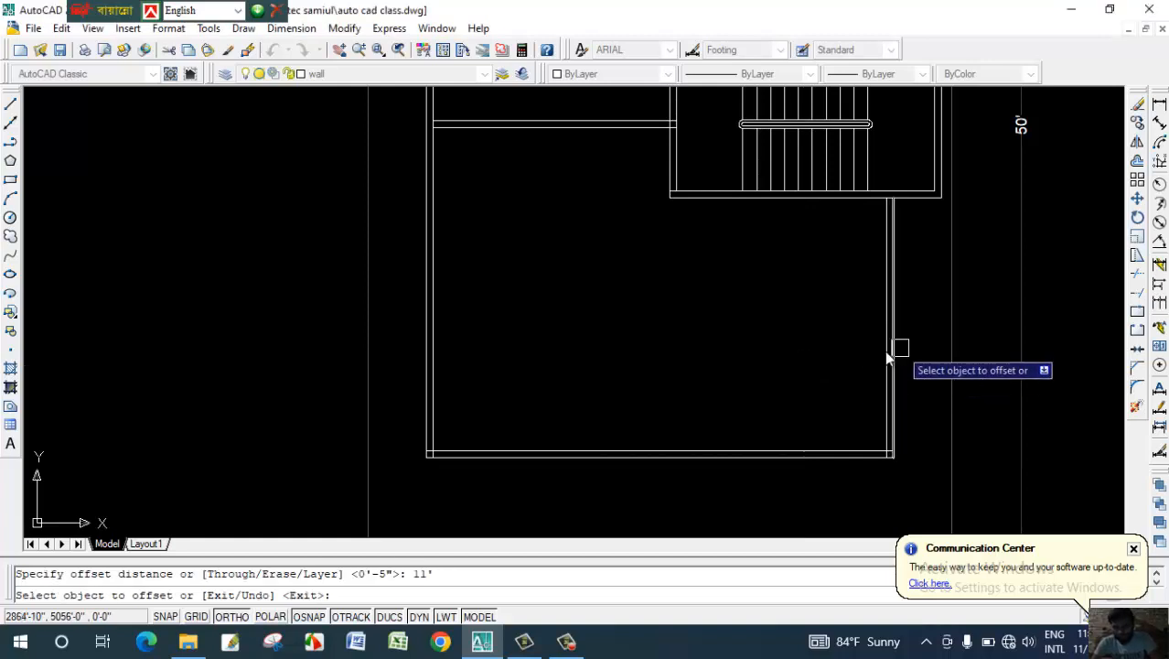
click(883, 350)
click(787, 375)
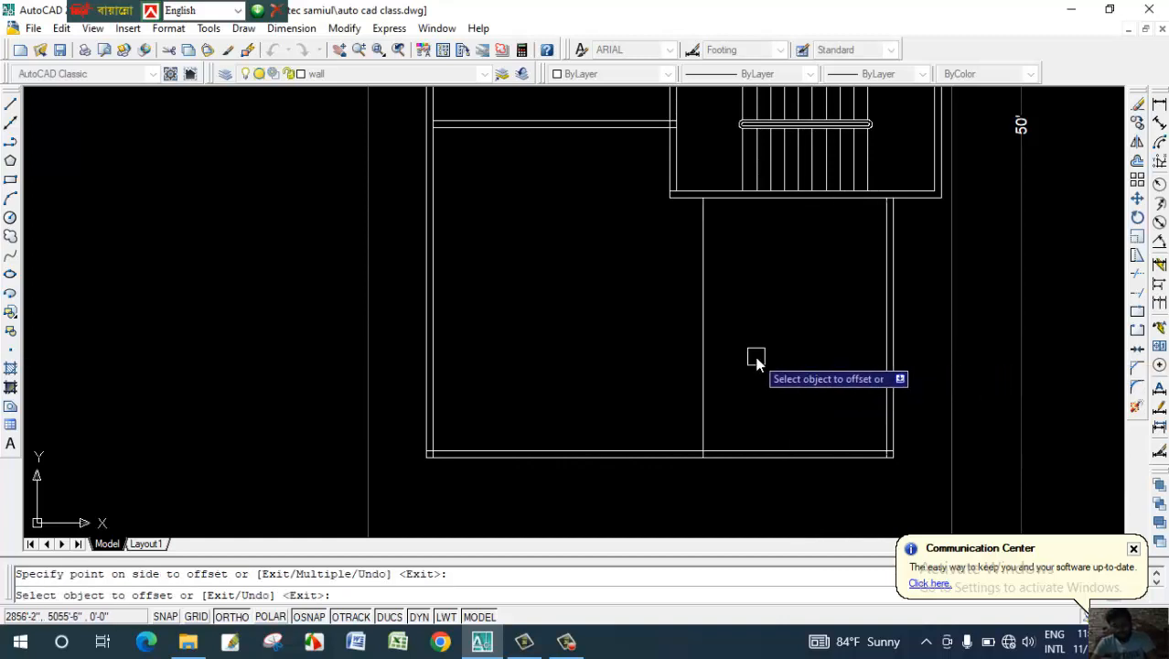
key(Escape)
key(Return)
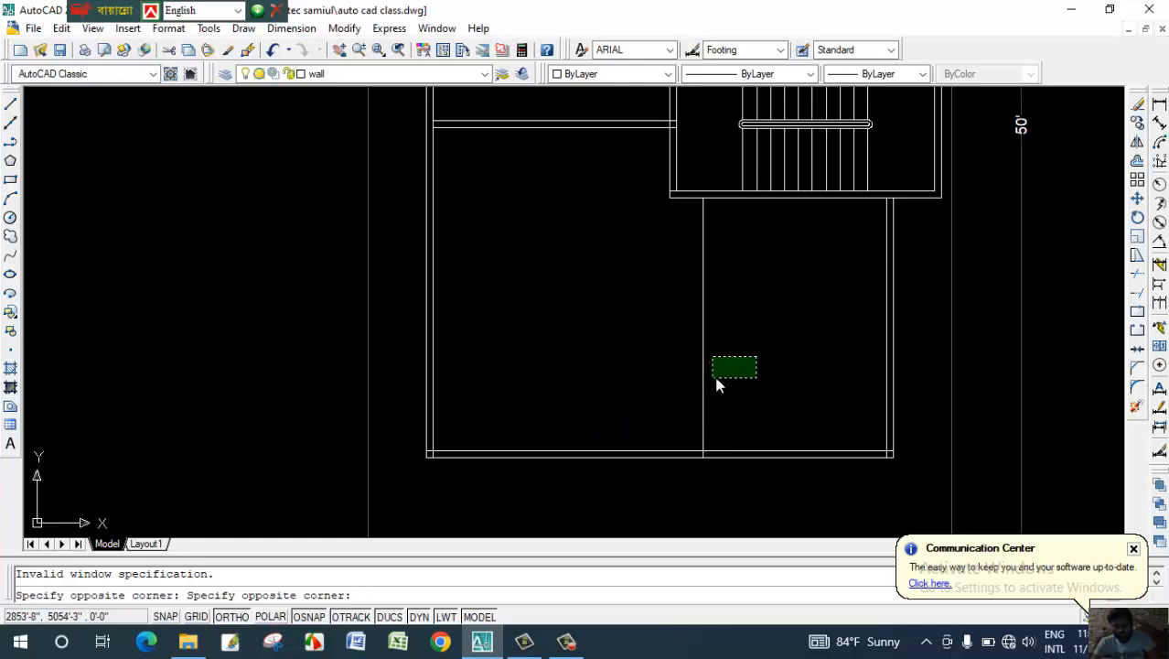
key(Escape)
Offset the new vertical partition line 5" to the left to give the partition its wall thickness.
text(o)
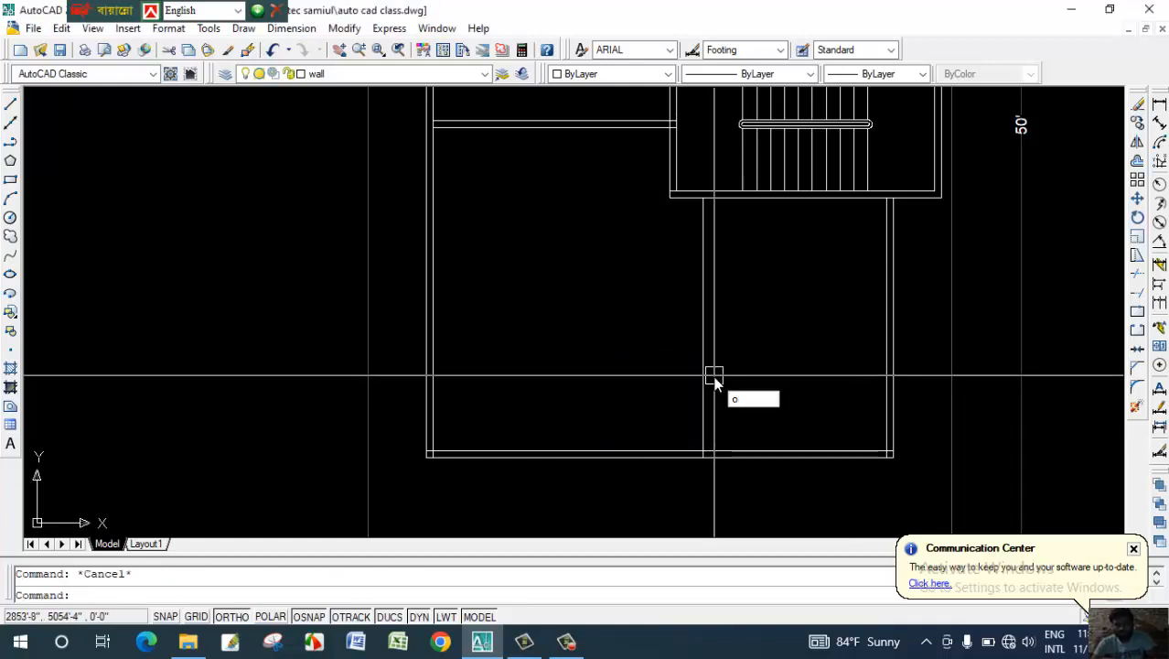
key(Return)
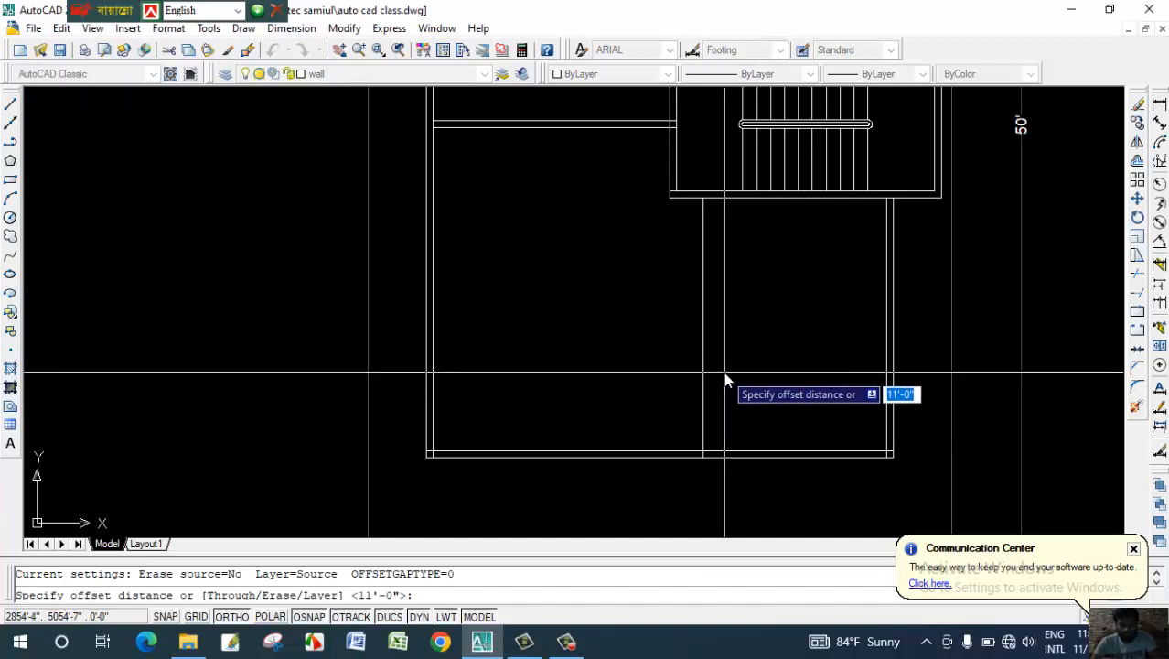
text(5)
key(Return)
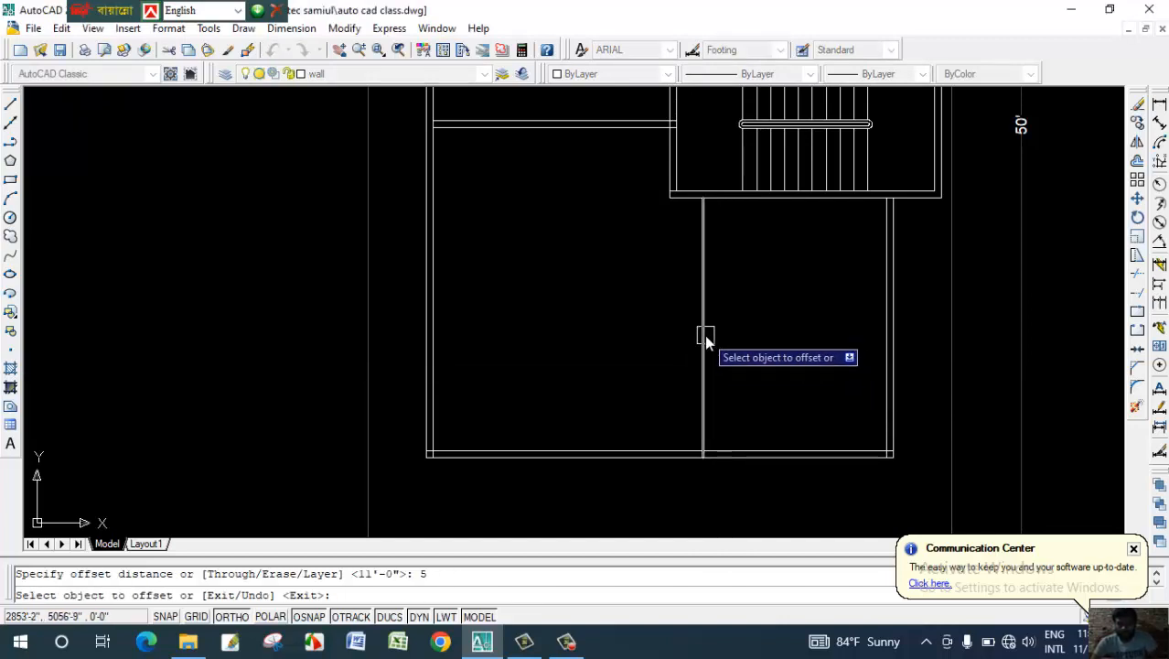
click(704, 337)
key(Escape)
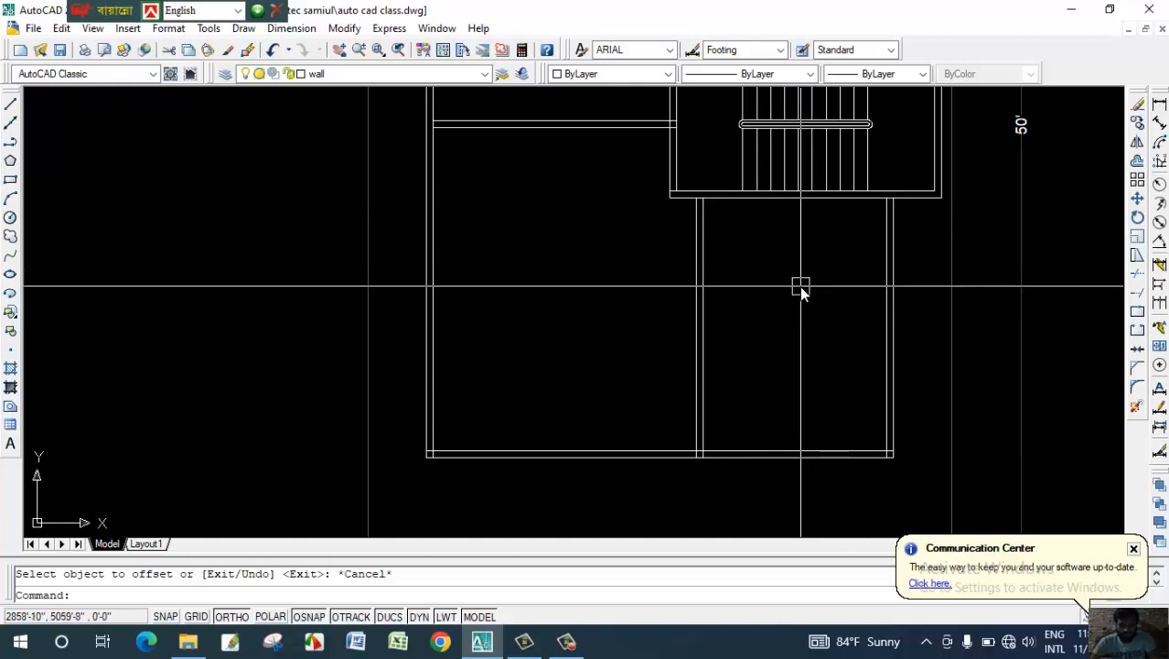
key(Escape)
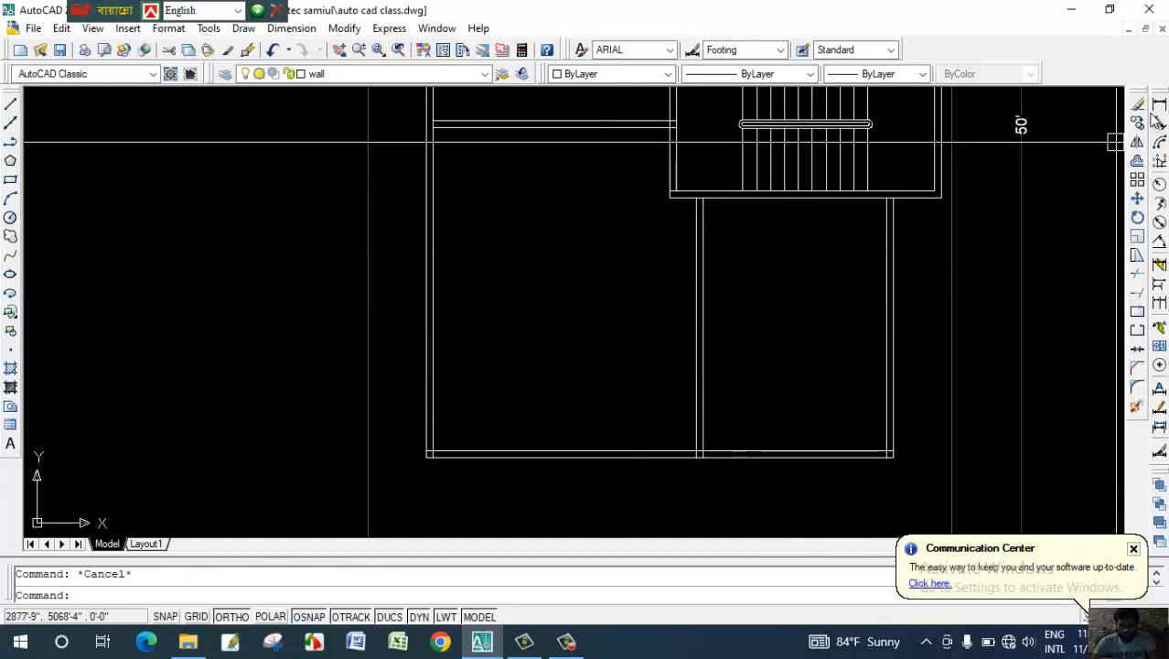
Dimension the width between the left wall's inner face and the new partition, and erase that dimension.
click(430, 411)
click(693, 411)
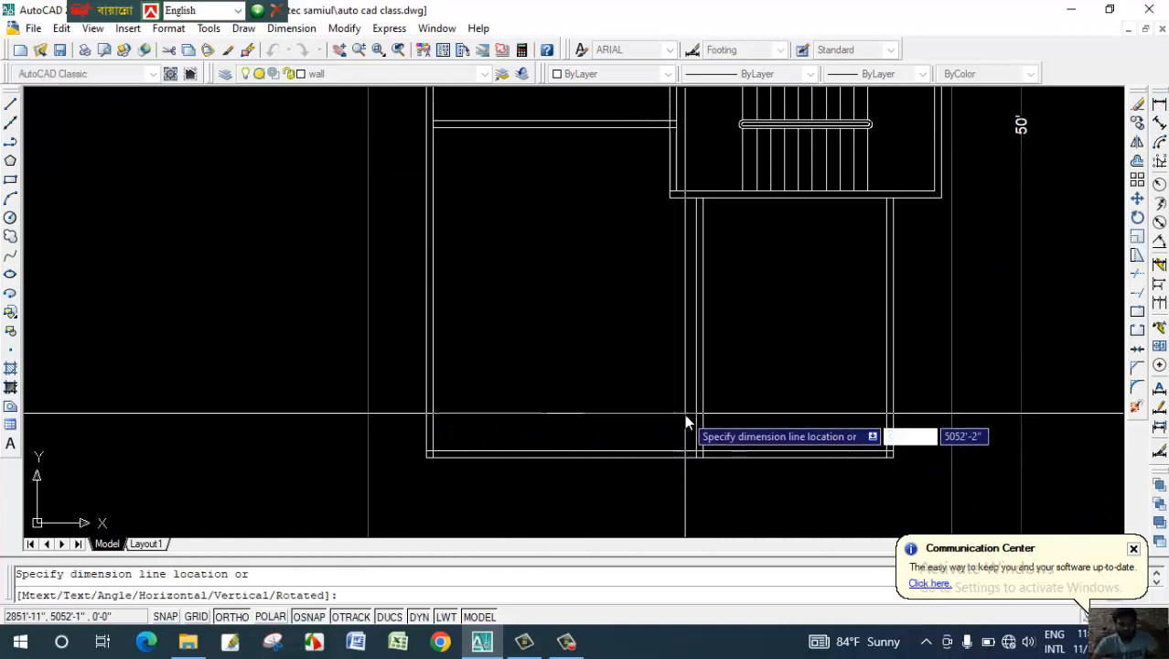
click(686, 415)
scroll(539, 428, up, 2)
click(666, 413)
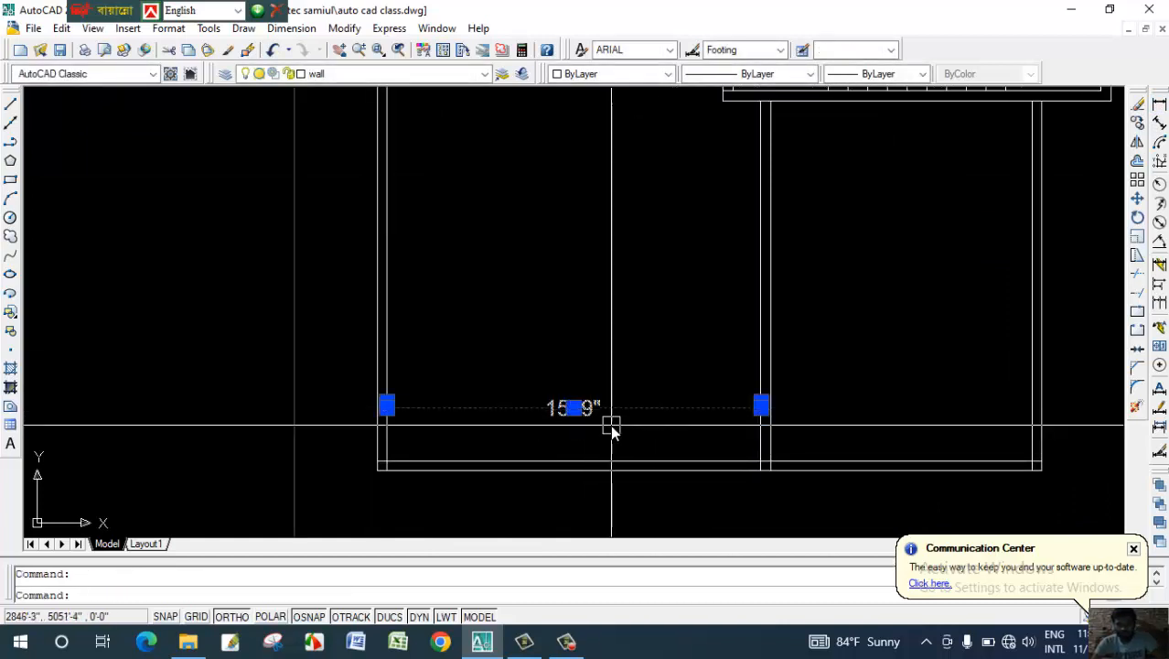
key(Delete)
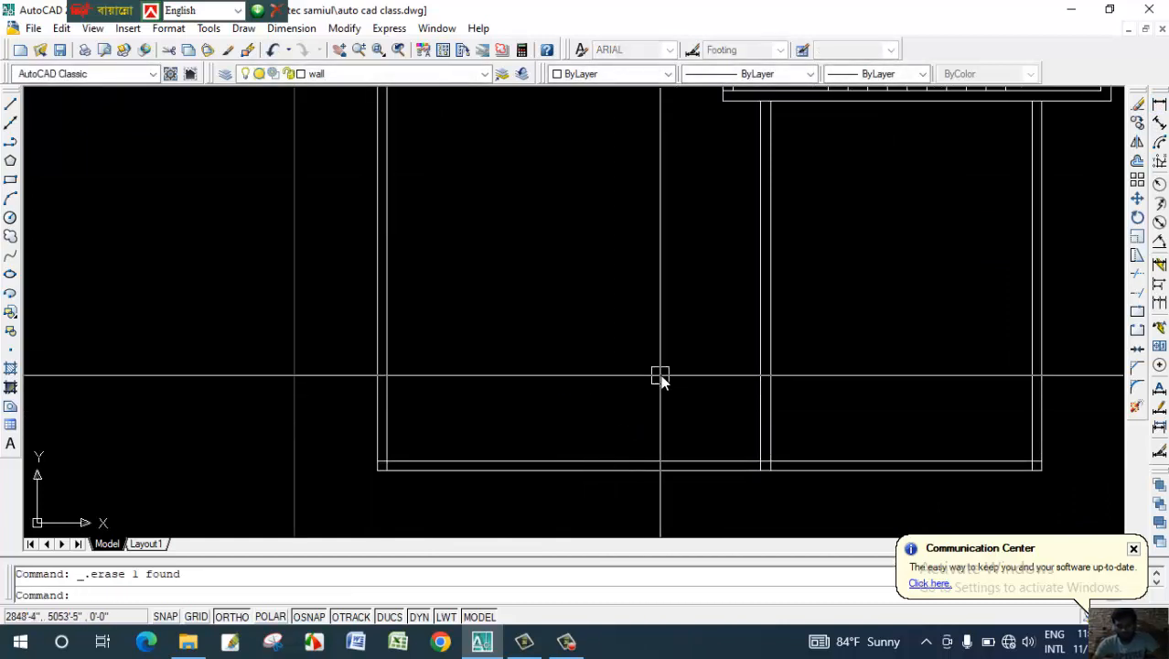
Offset the staircase block's lower outer wall line 4' downward into the room below it.
scroll(813, 361, down, 2)
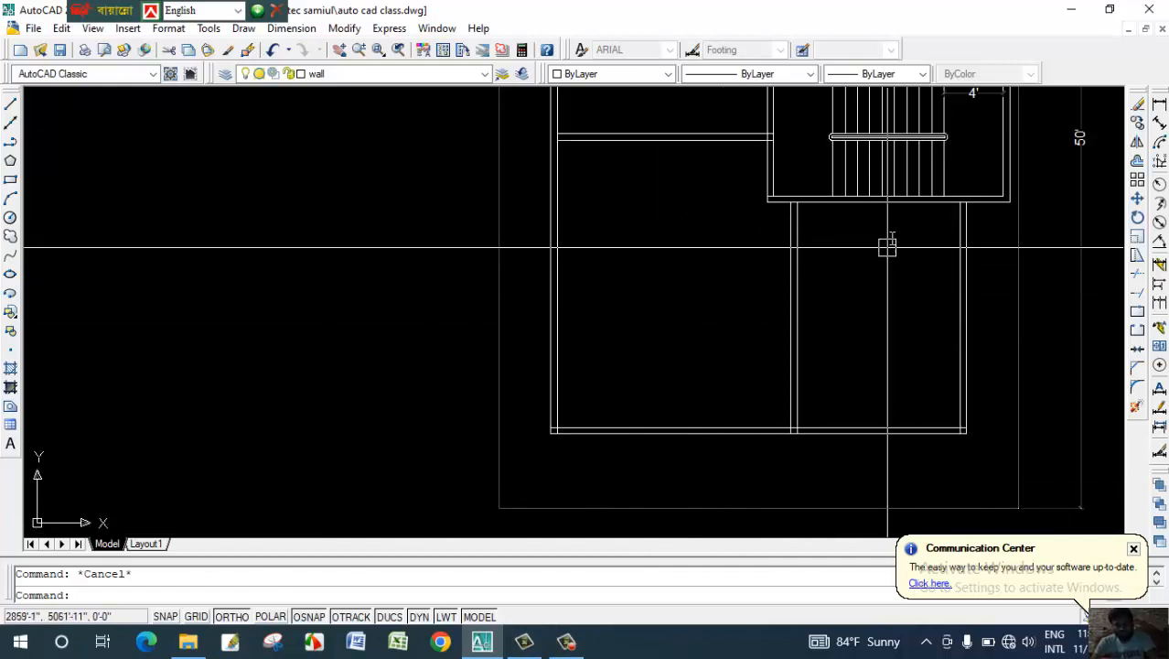
scroll(902, 241, up, 2)
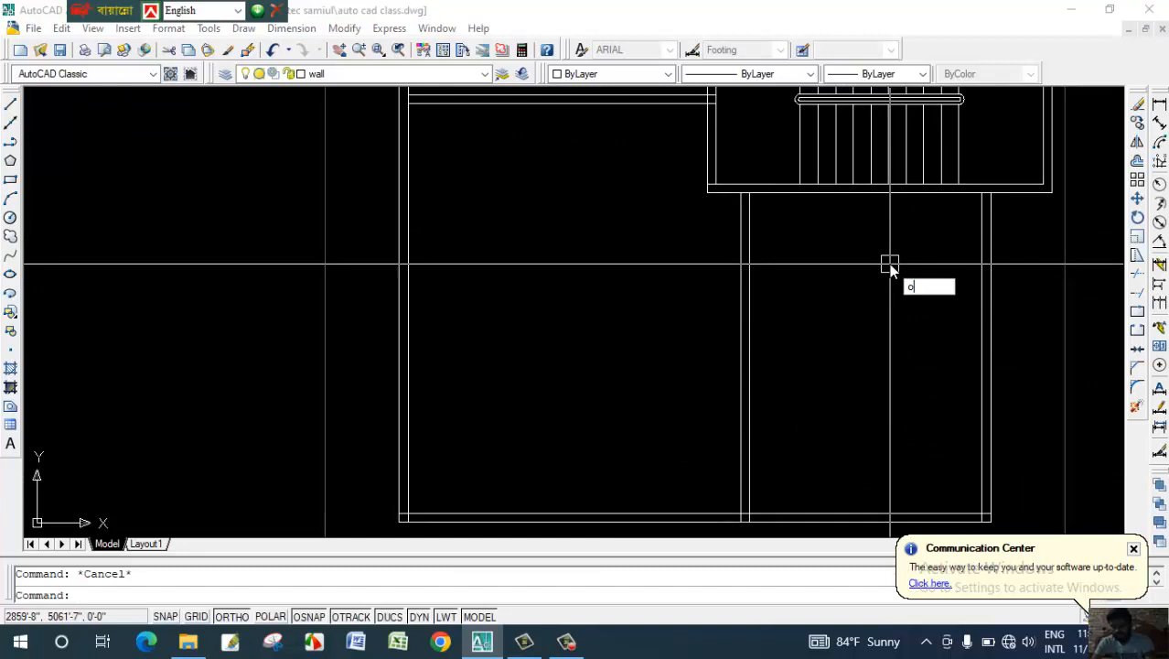
key(Return)
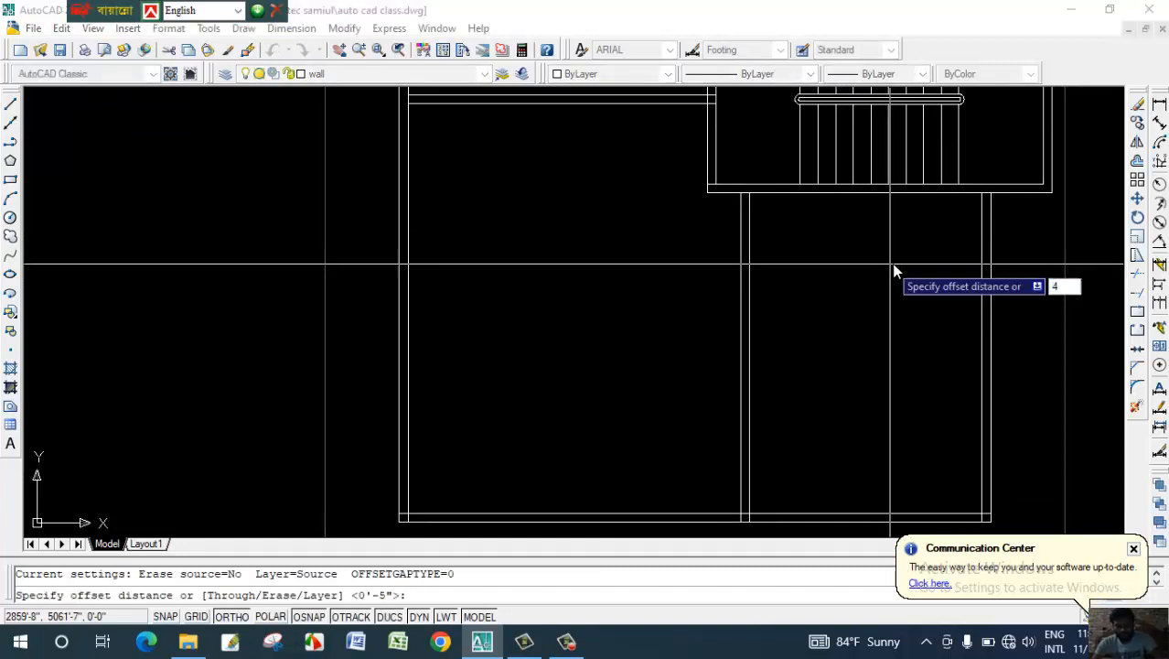
text(4')
key(Return)
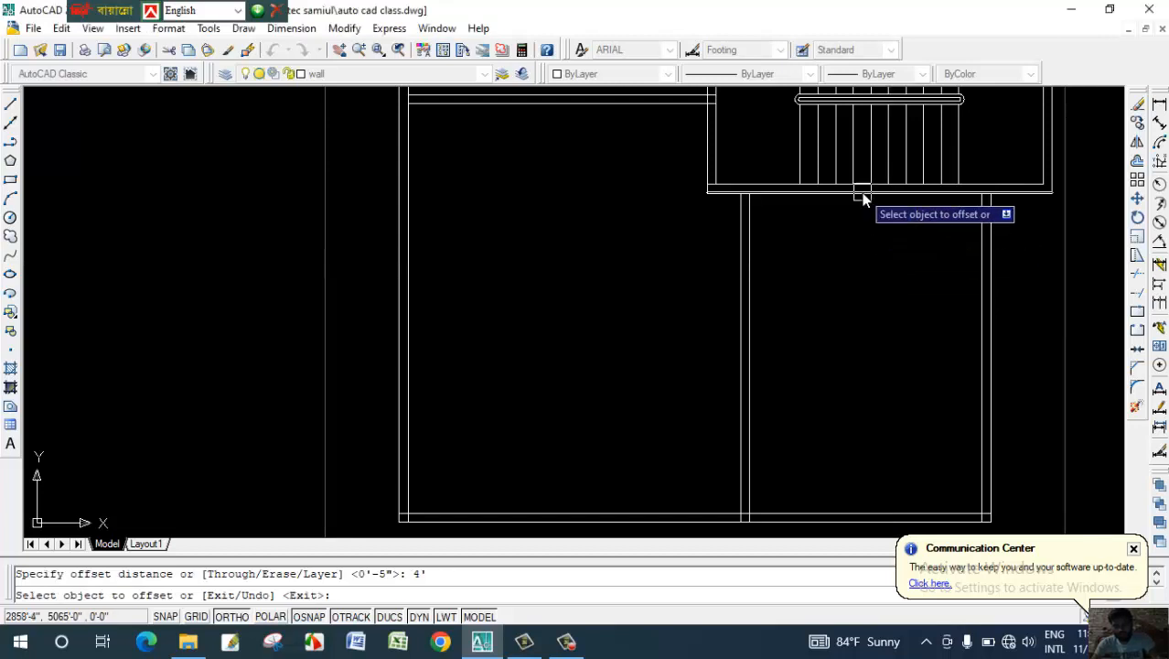
click(862, 193)
click(863, 232)
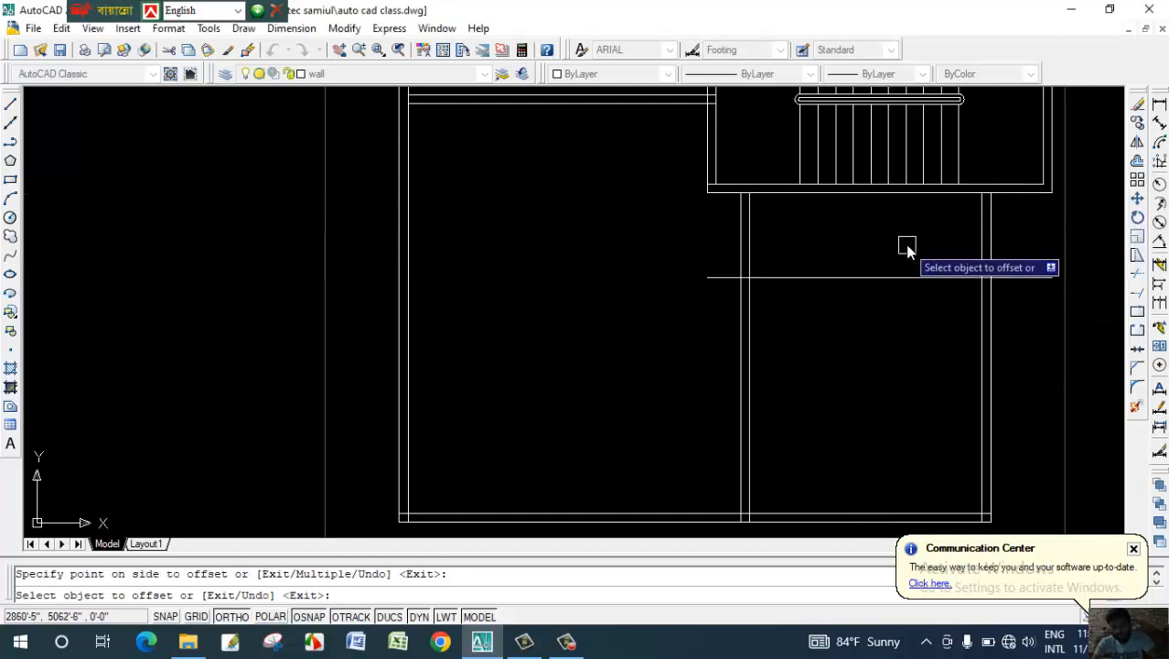
key(Escape)
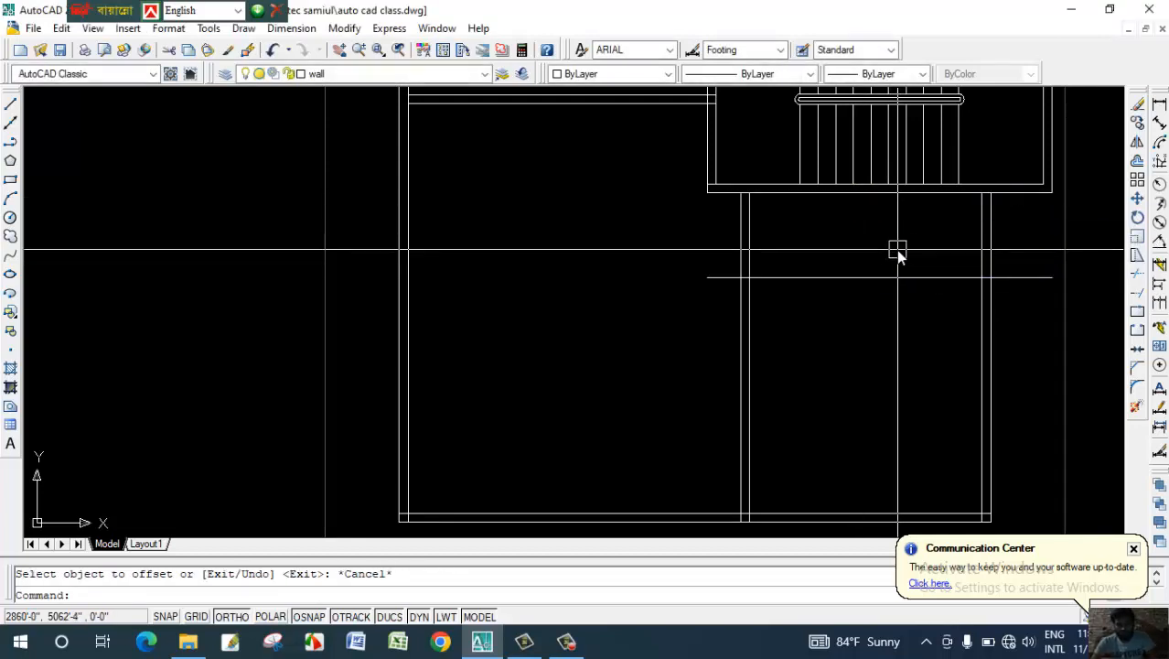
Offset the new horizontal line 5" downward to form a cross wall below the staircase block.
text(o)
key(Return)
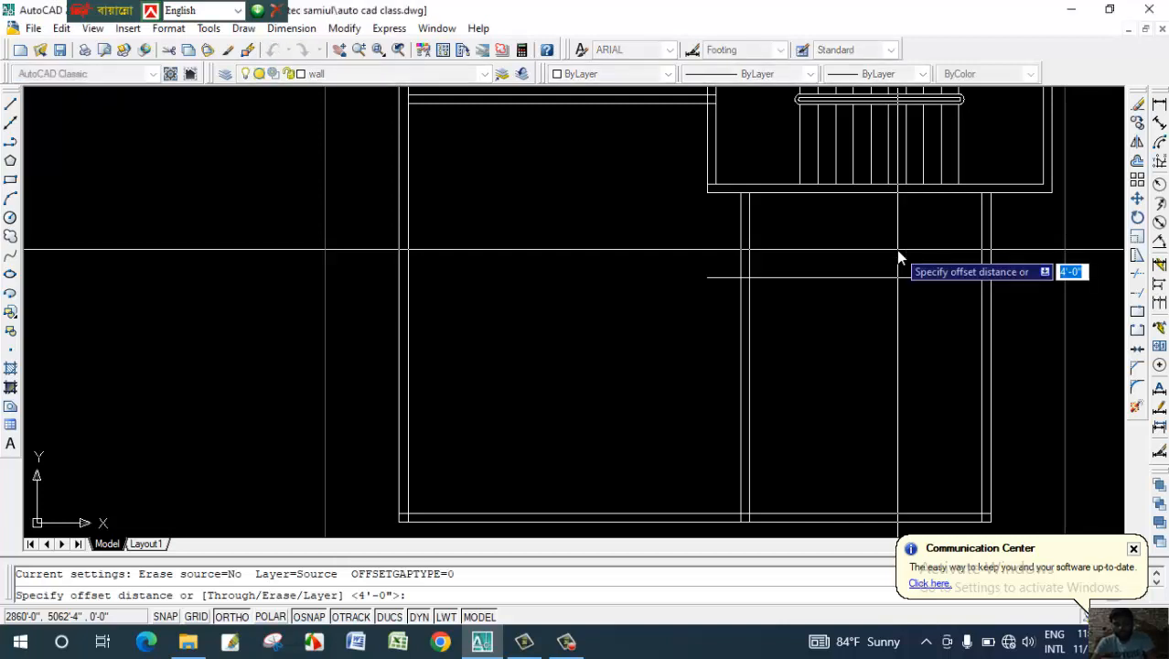
text(6)
key(Return)
click(904, 276)
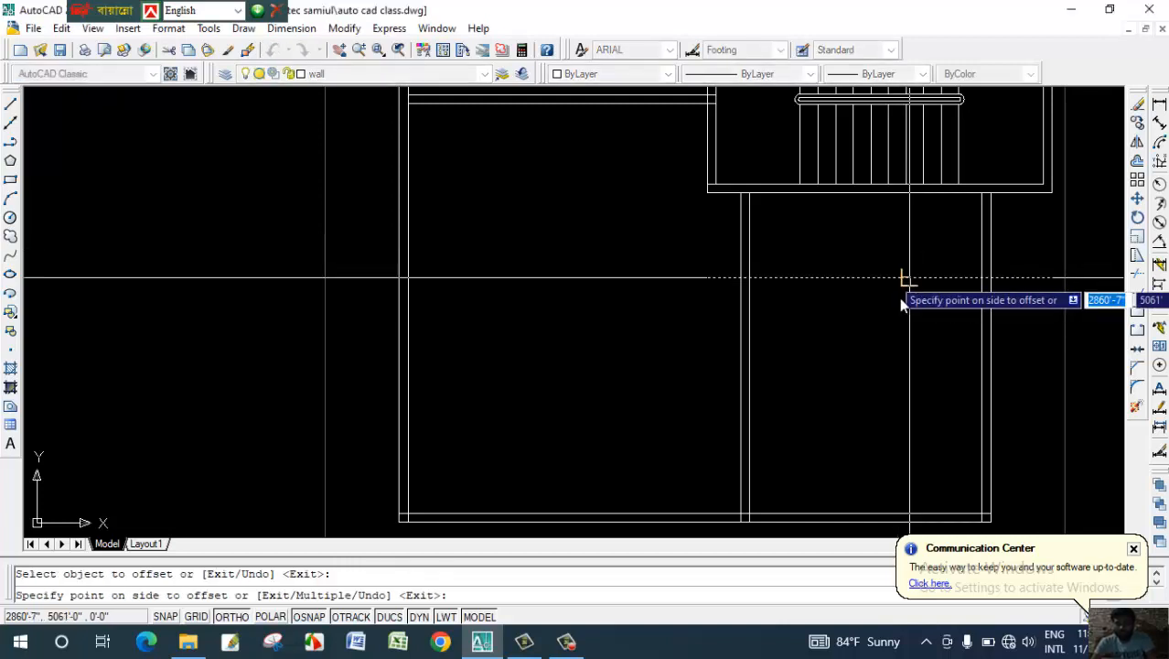
click(902, 304)
key(Escape)
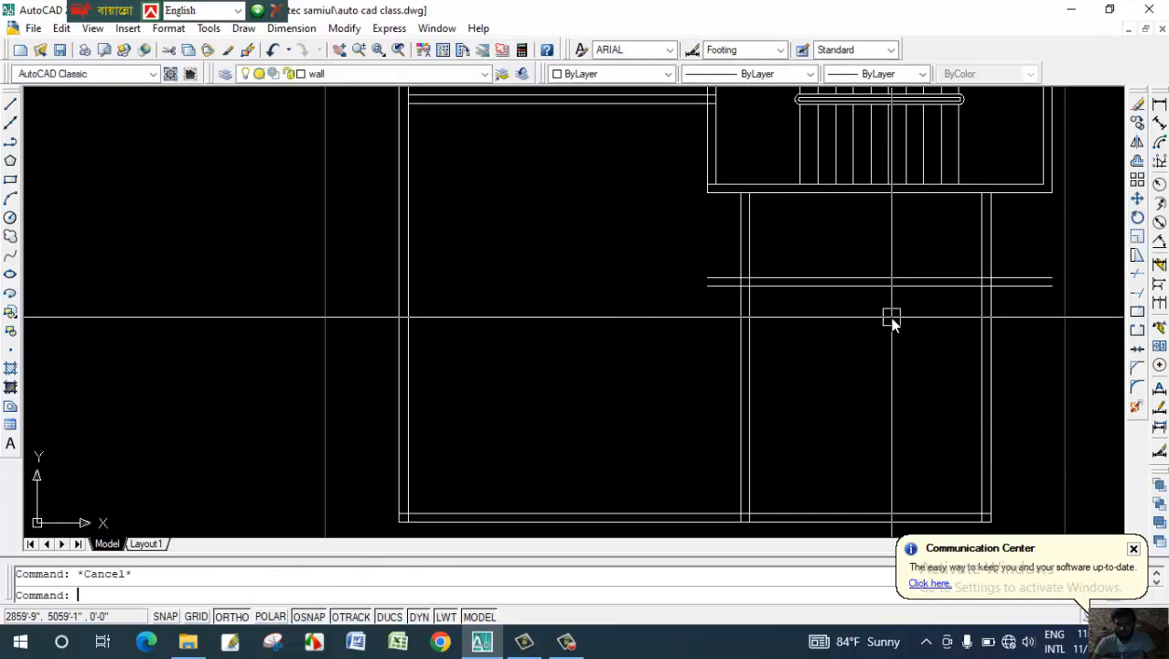
Trim both cross-wall lines where they overhang the right outer wall and the vertical partition.
key(Return)
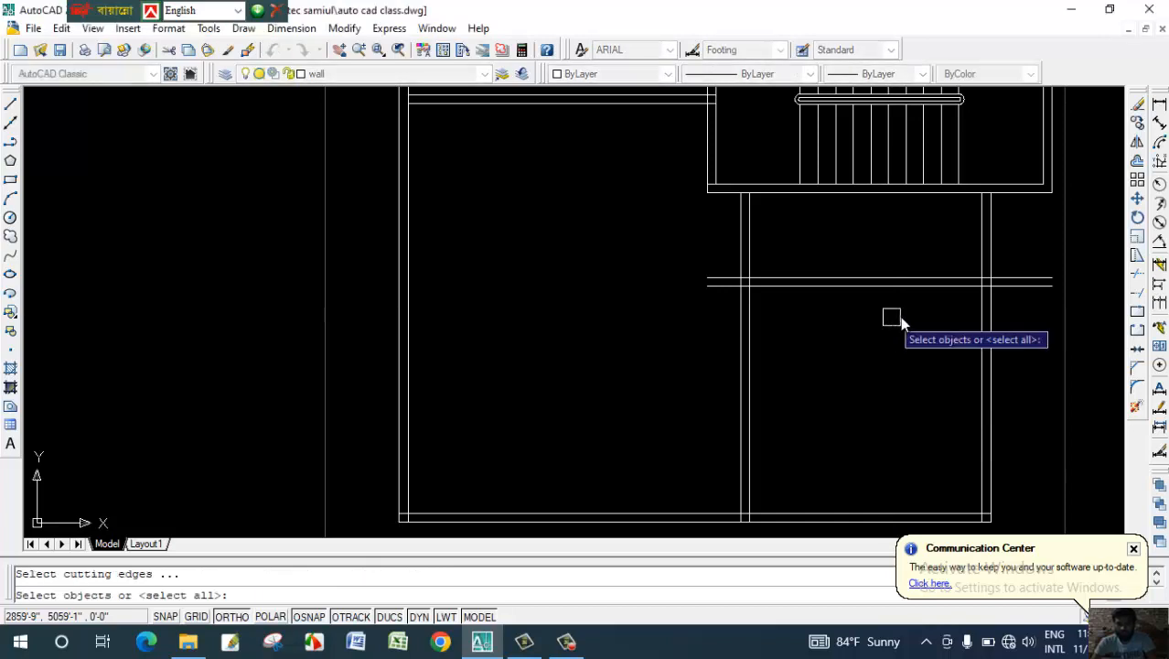
key(Return)
click(1028, 287)
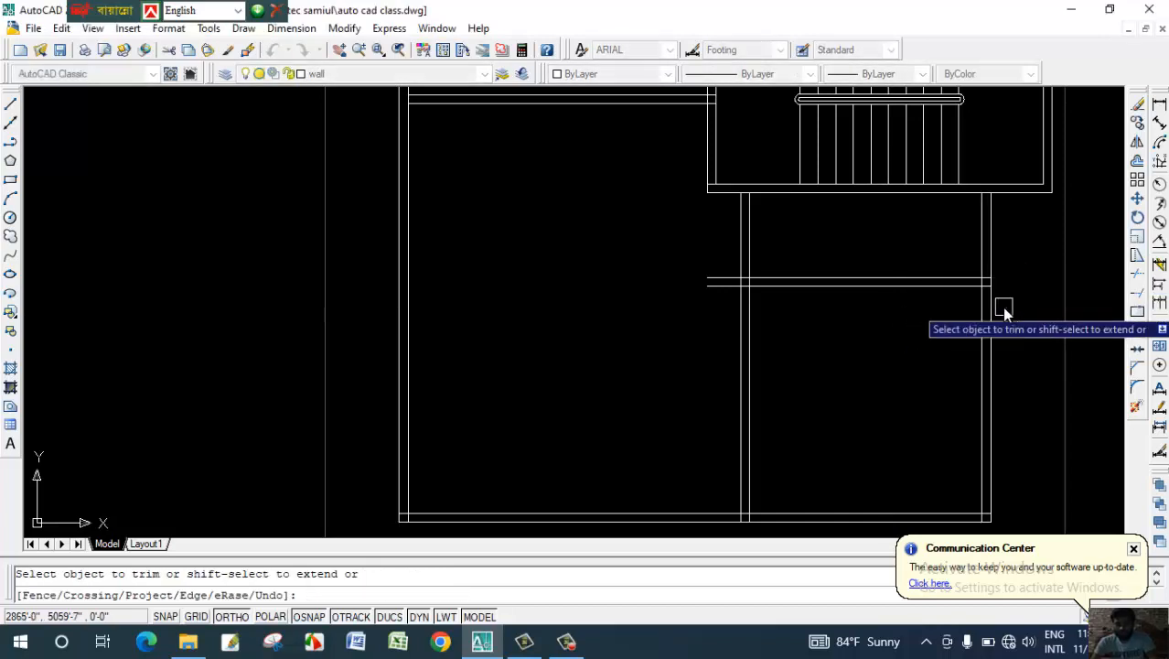
click(722, 280)
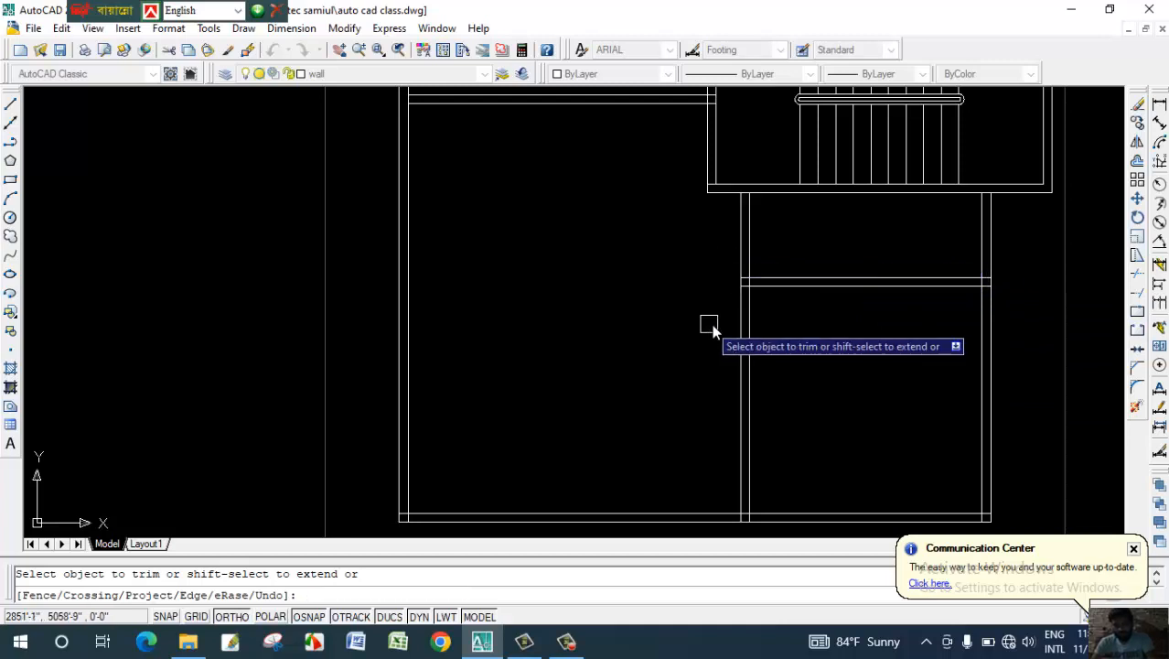
key(Escape)
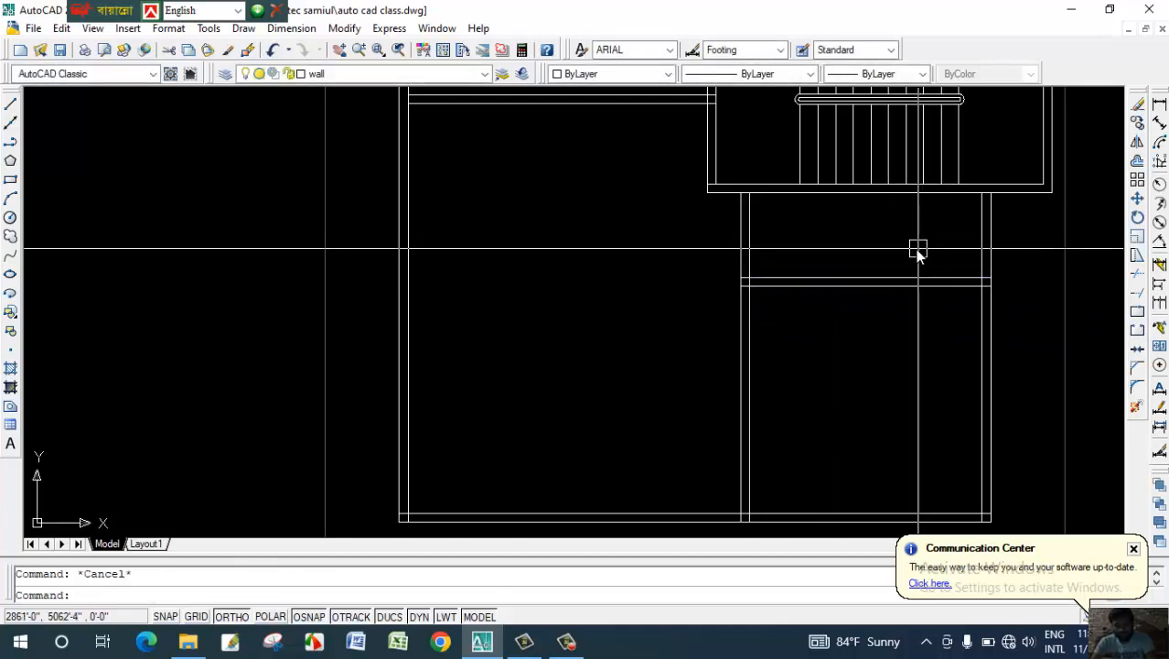
Offset the right wall's inner line 7' to the left to divide the narrow space below the staircase block.
text(o)
key(Return)
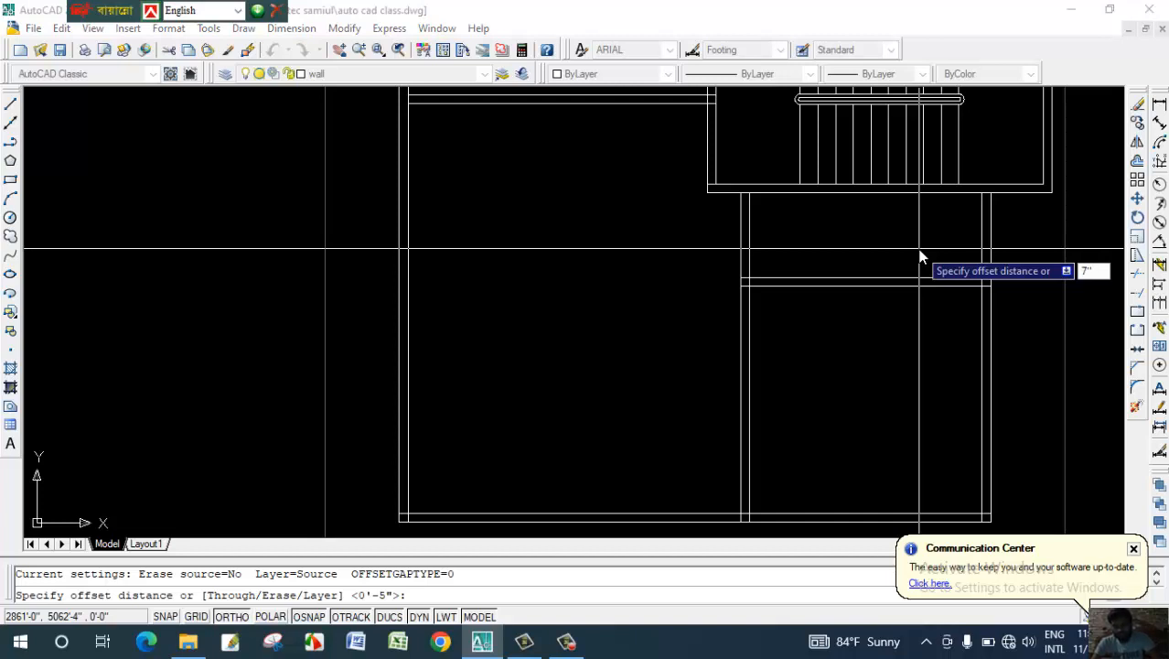
text(7")
key(Return)
click(979, 249)
click(878, 276)
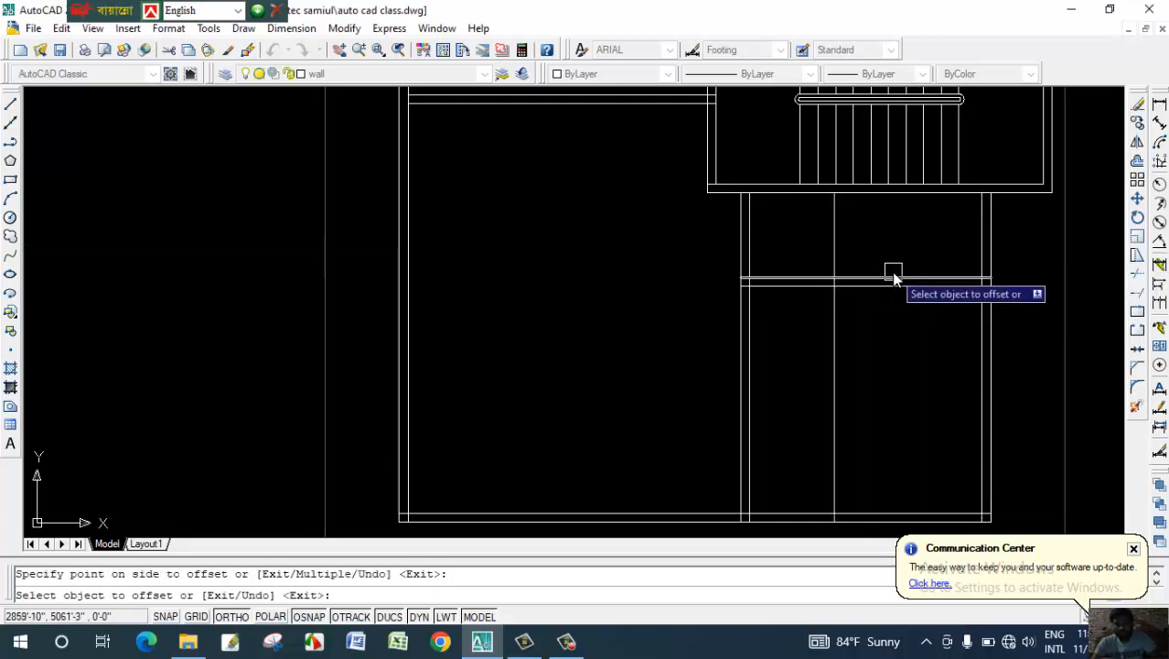
key(Escape)
Offset the new dividing line 5" to the left to form the second wall face.
text(o)
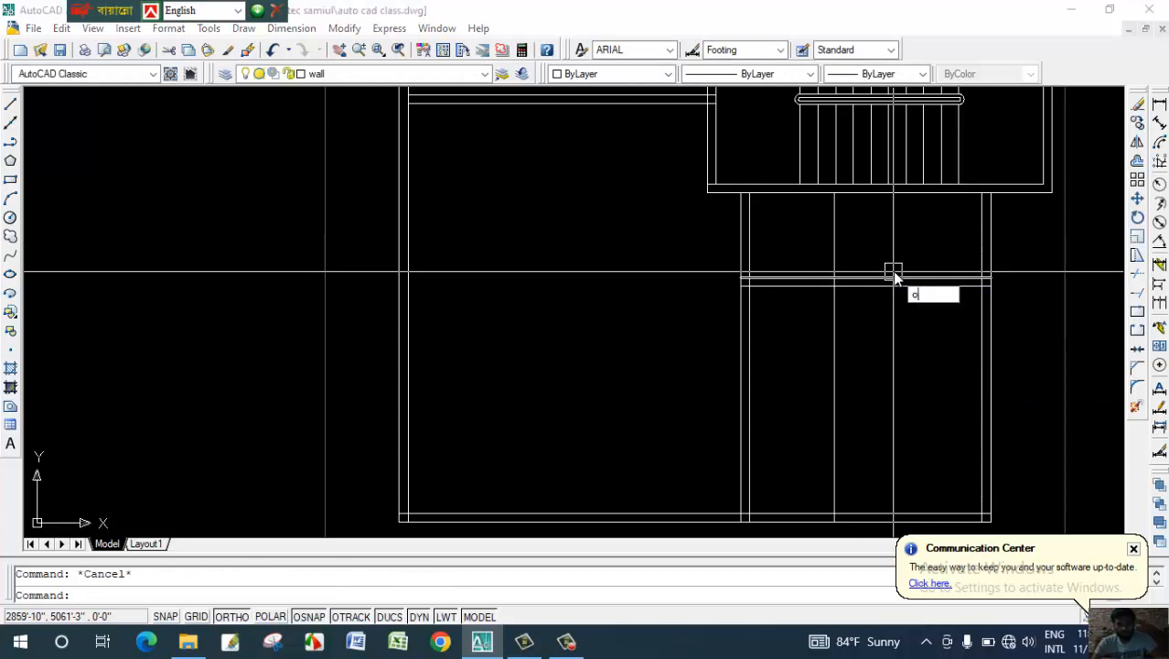
key(Return)
text(5)
key(Return)
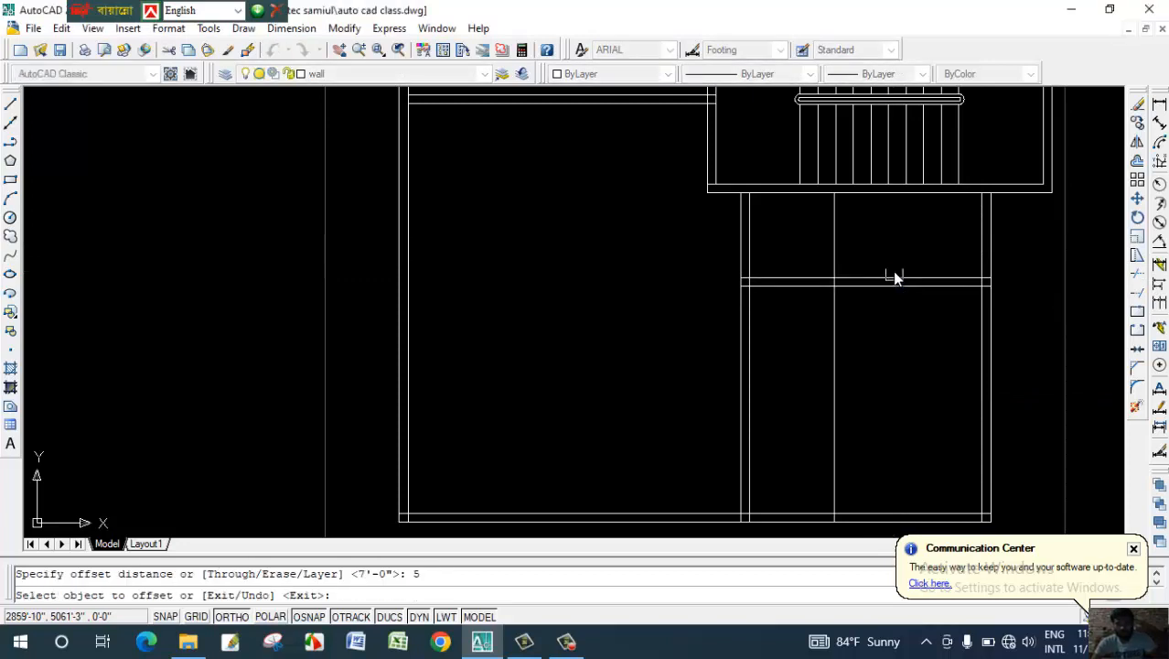
click(832, 252)
click(796, 260)
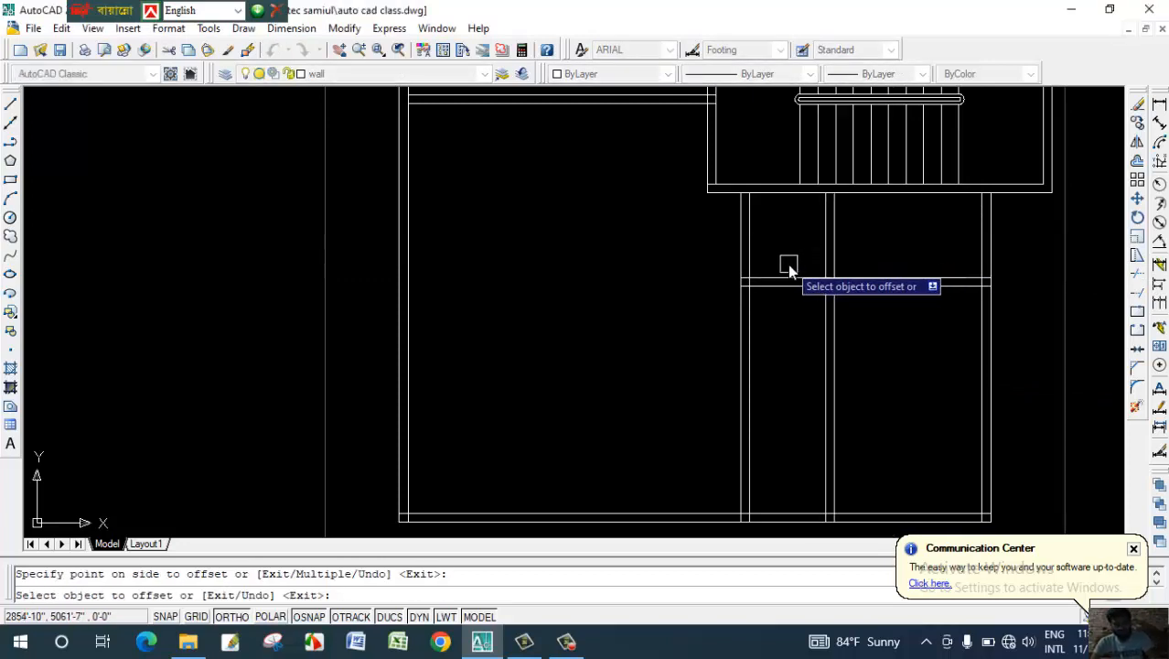
key(Escape)
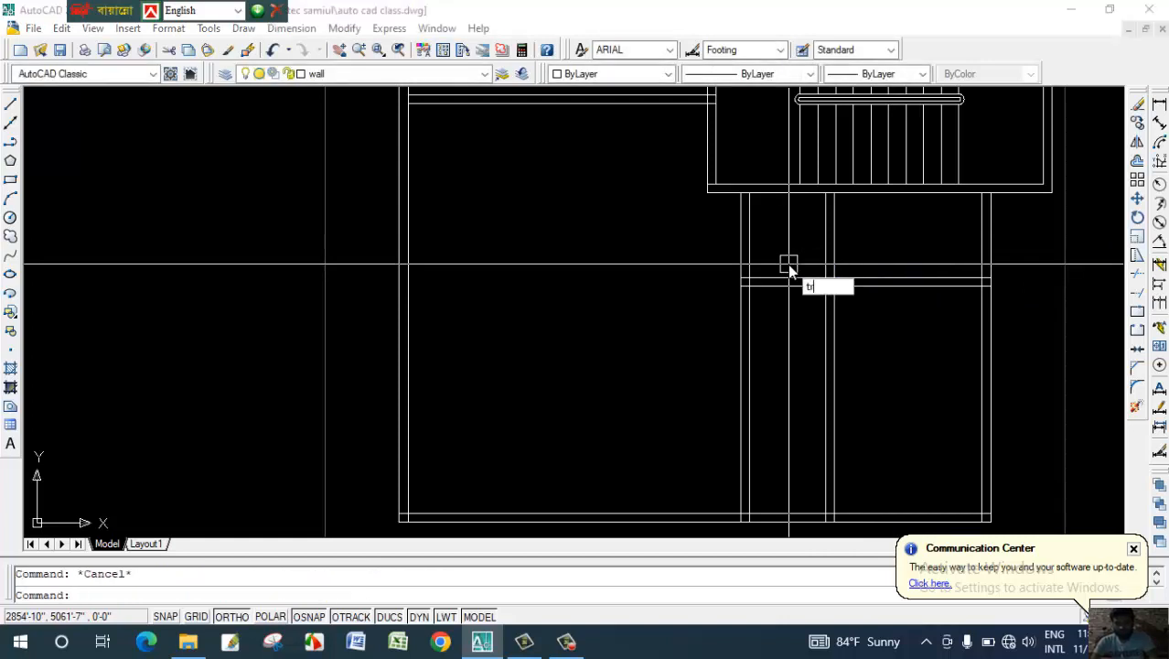
Trim the left partition's lines above the cross wall and the dividing wall's lines below it.
key(Return)
key(Return)
click(788, 256)
click(731, 246)
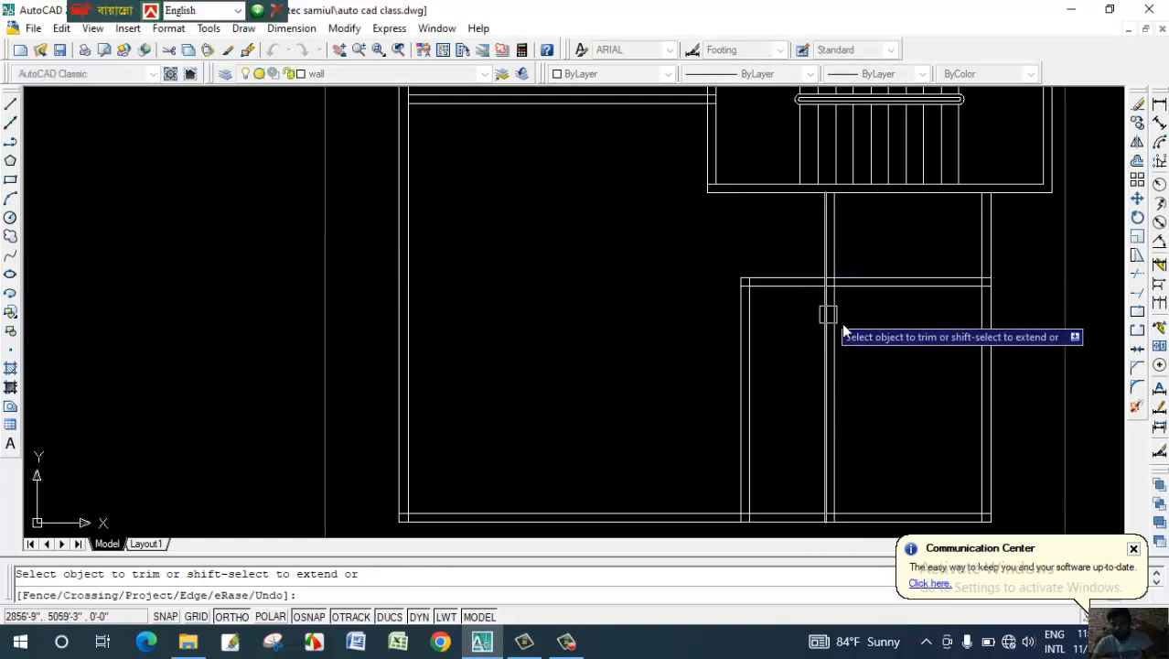
click(878, 320)
click(807, 374)
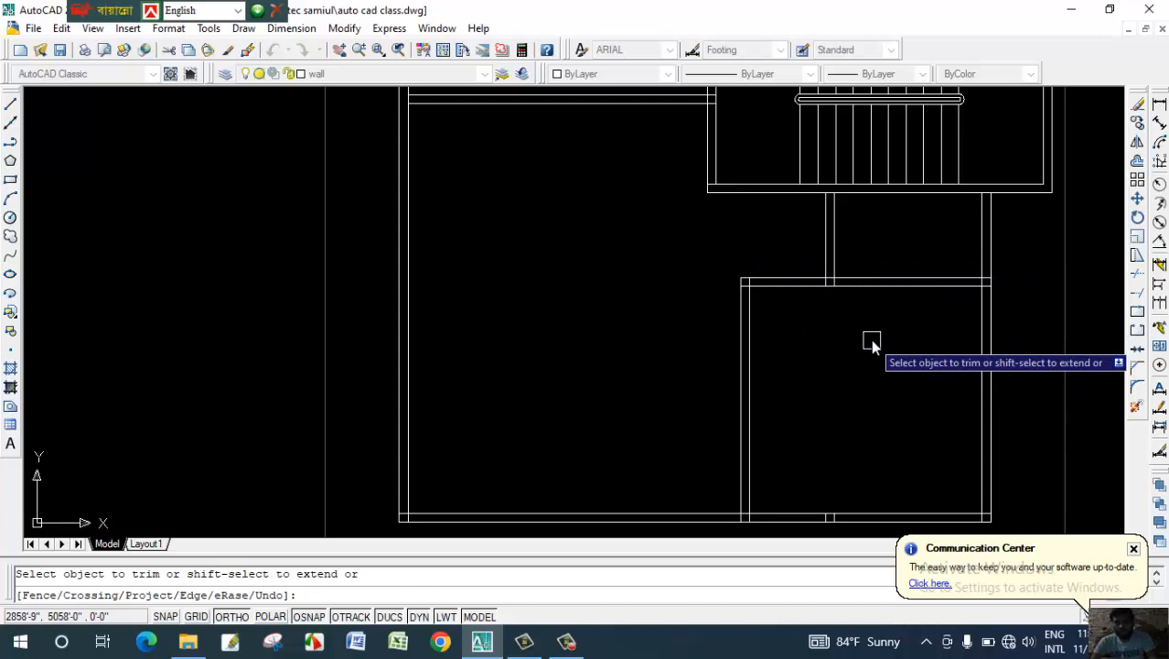
key(Escape)
Erase the two leftover stubs of the dividing wall inside the plan's lower outer wall.
middle_drag(802, 423, 790, 329)
click(792, 331)
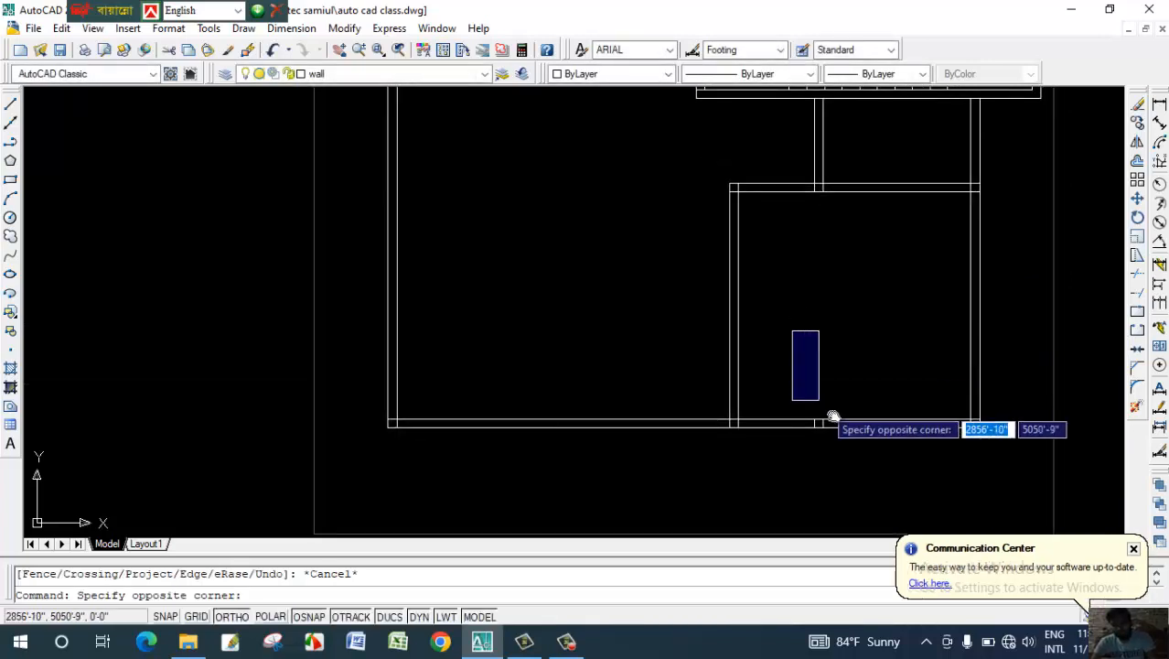
click(833, 416)
key(Delete)
middle_drag(873, 324, 875, 403)
scroll(824, 238, up, 2)
key(Escape)
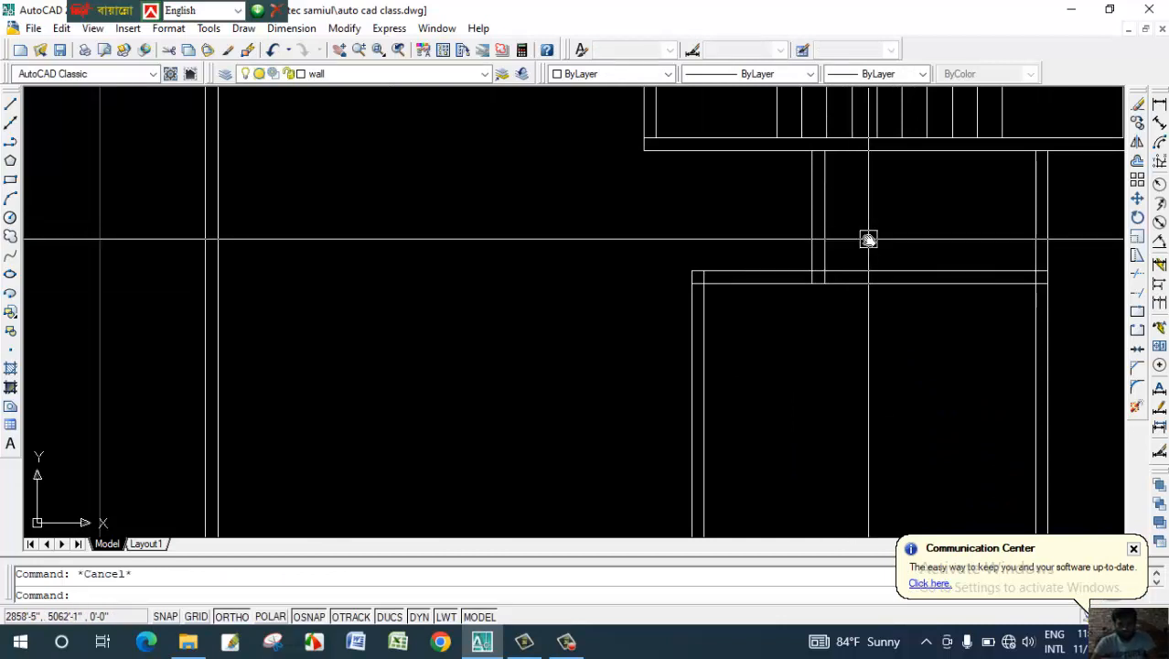
Offset the cross wall's upper line 30" upward as a guide for an opening in the short dividing wall.
text(o)
key(Return)
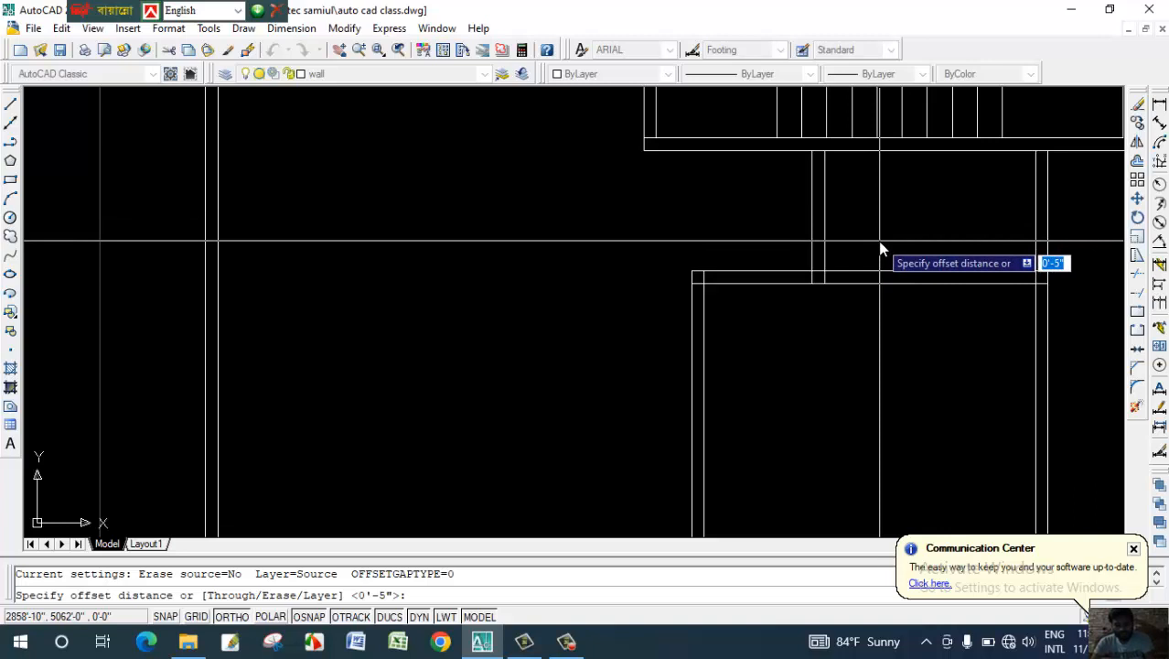
text(30)
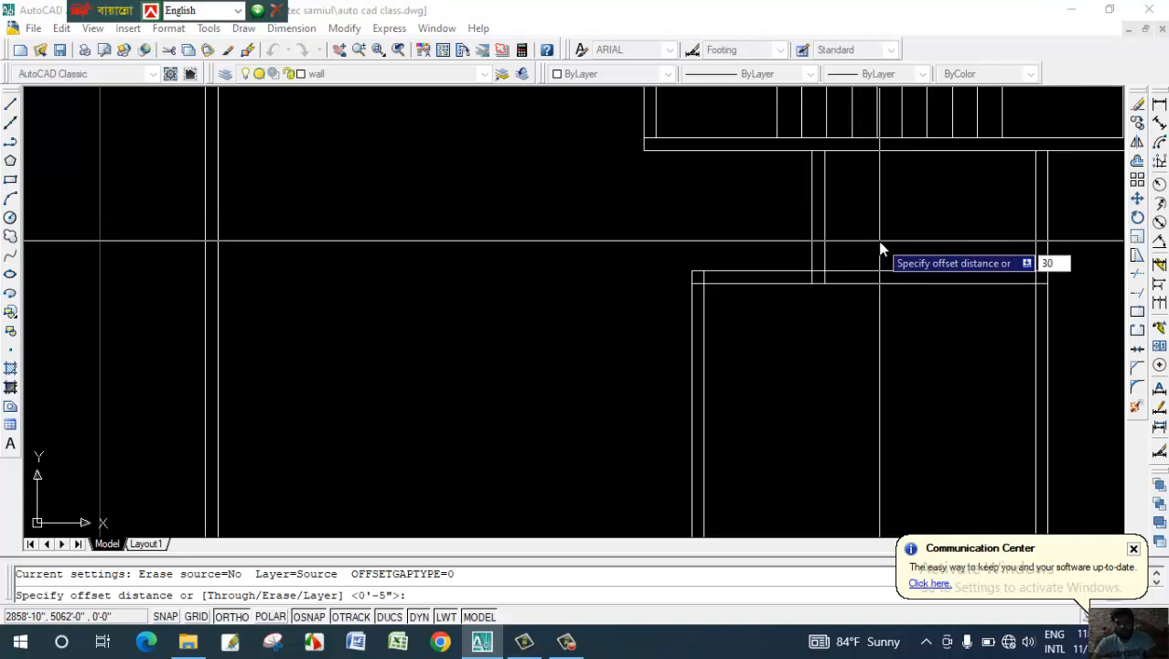
key(Return)
click(883, 269)
click(887, 219)
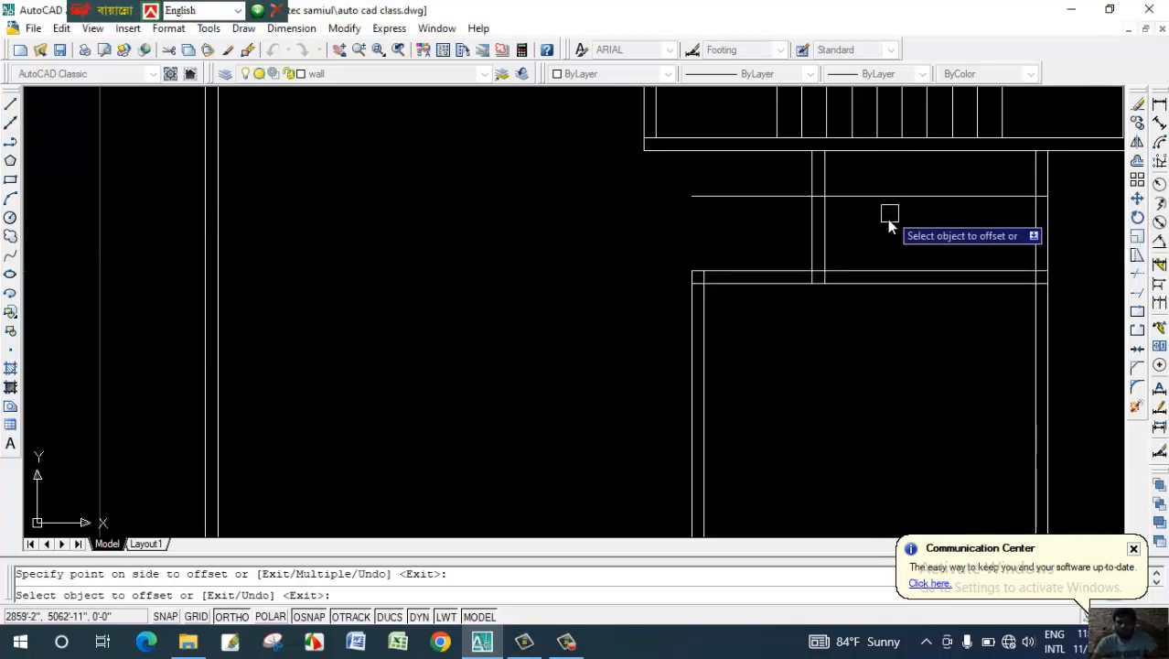
key(Escape)
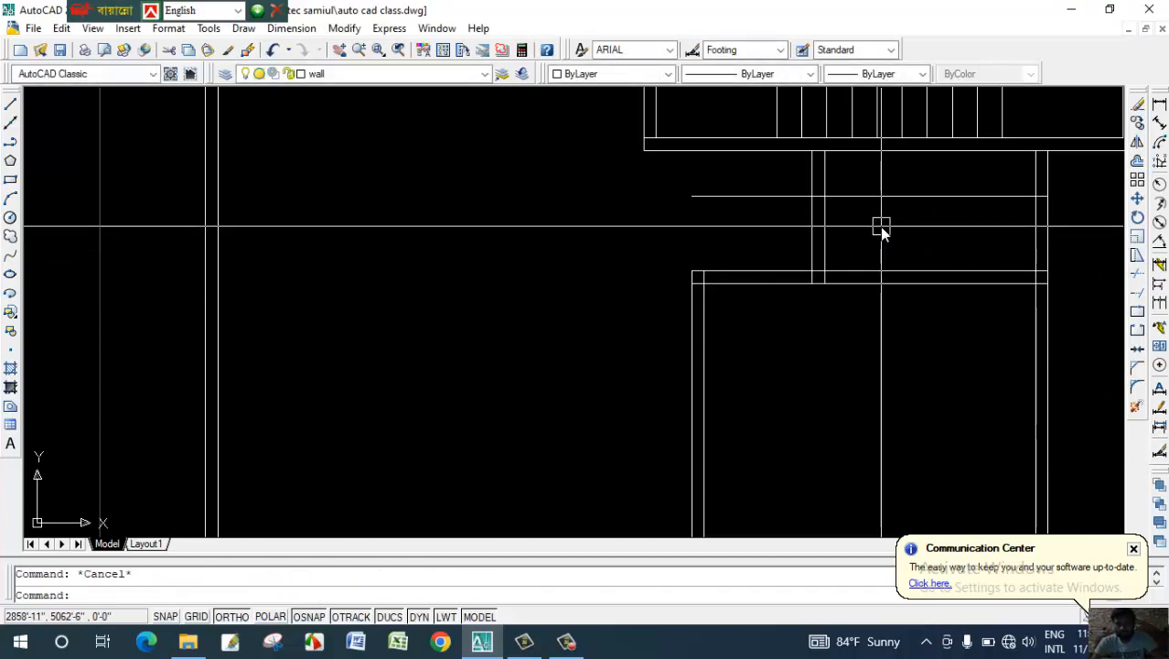
Trim the guide line and the dividing wall below it to cut a 30" opening above the cross wall.
text(tr)
key(Return)
key(Return)
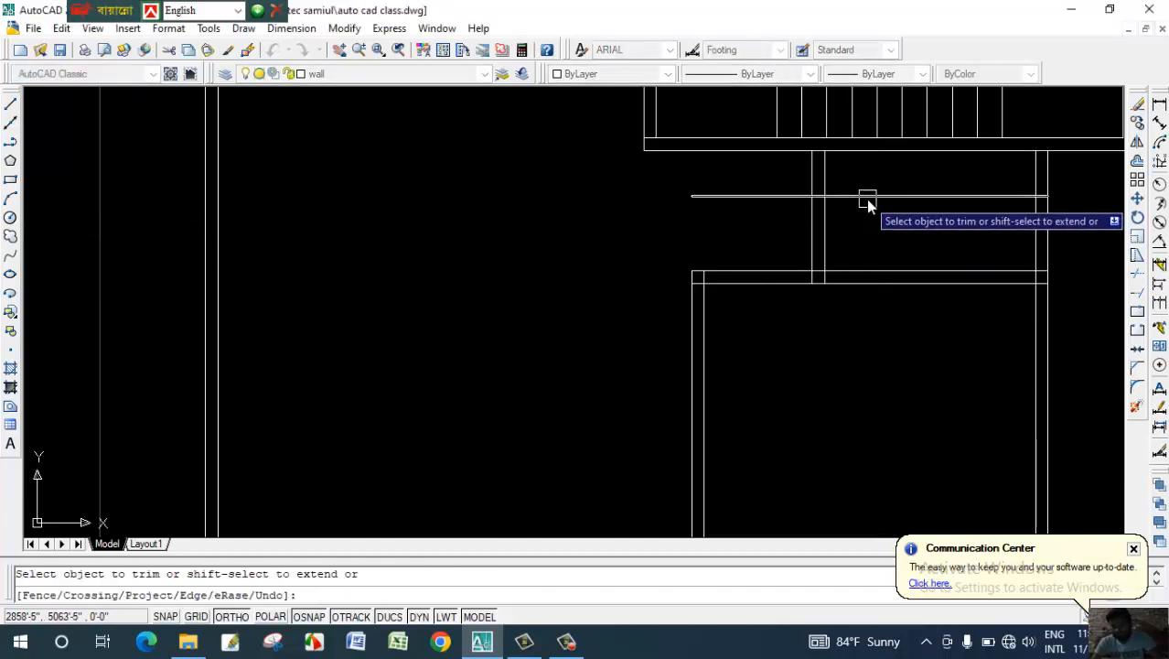
click(867, 198)
click(848, 233)
click(796, 244)
click(759, 194)
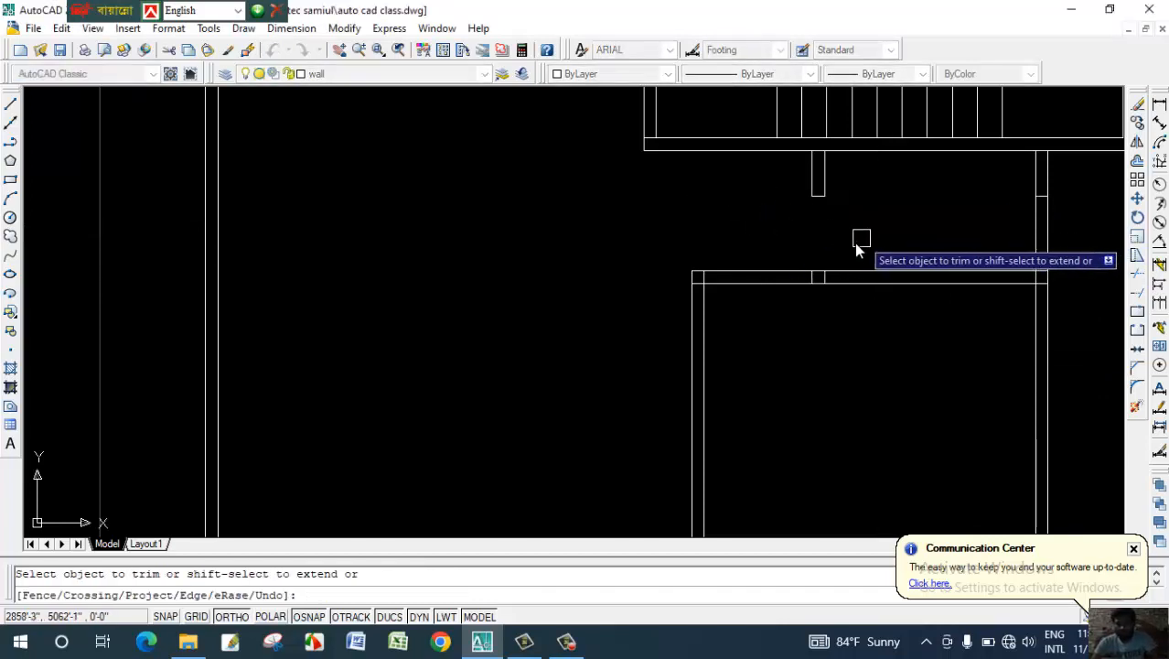
key(Escape)
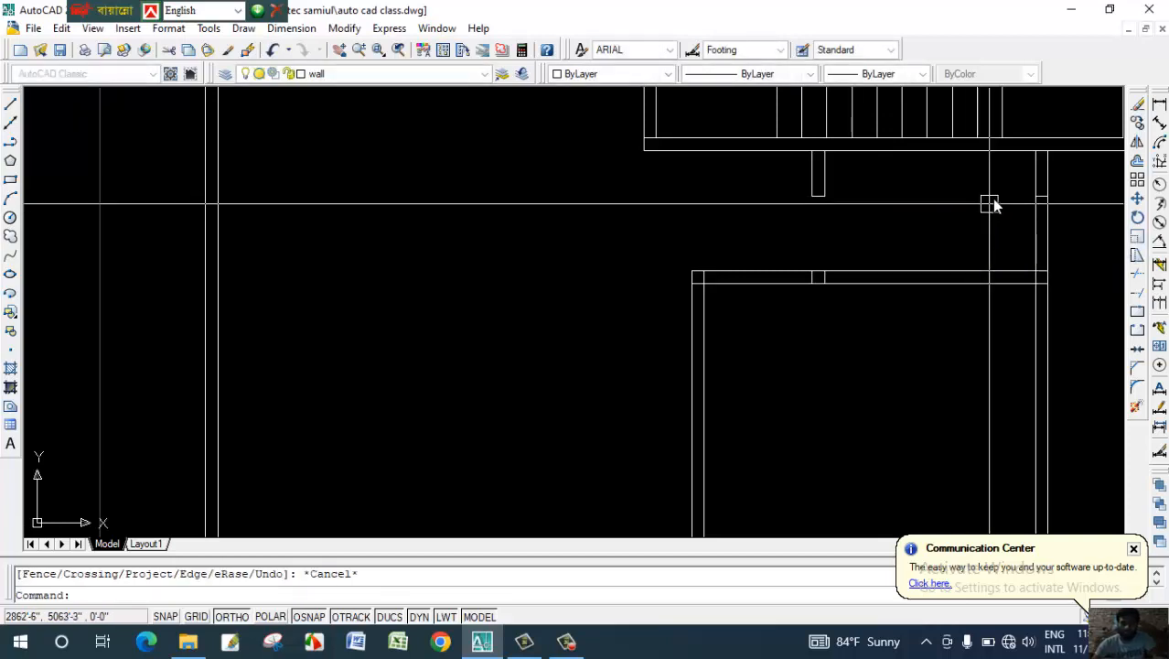
Erase the guide remnant in the right outer wall and the two dividing-wall stubs inside the cross wall.
click(995, 197)
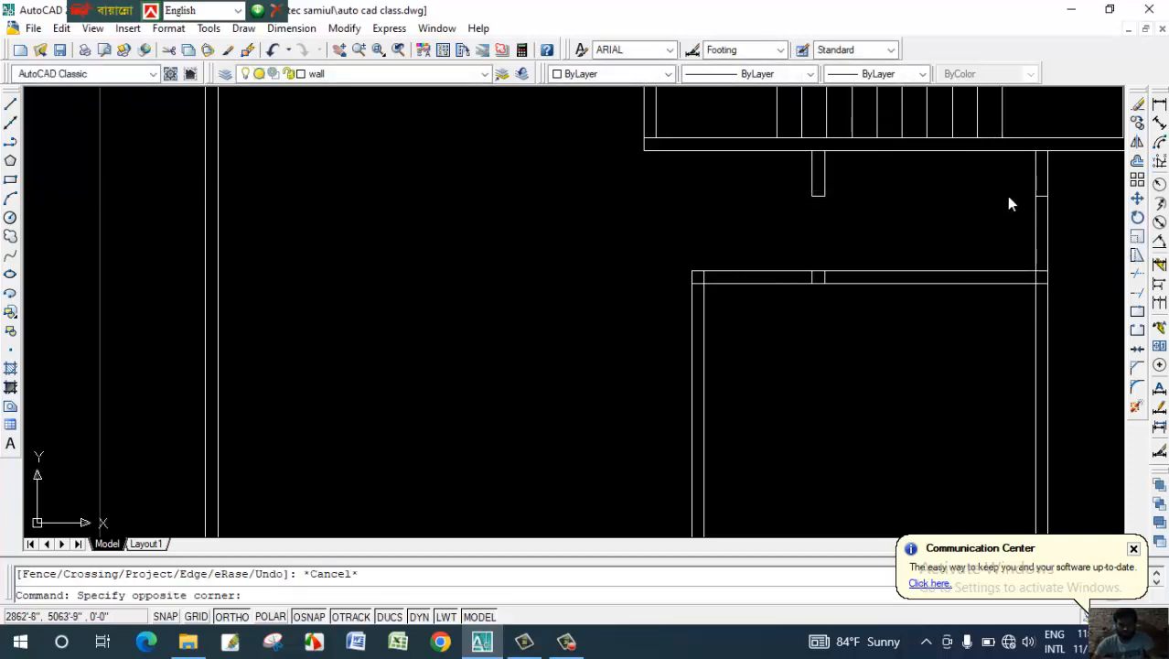
click(1063, 214)
key(Delete)
click(793, 244)
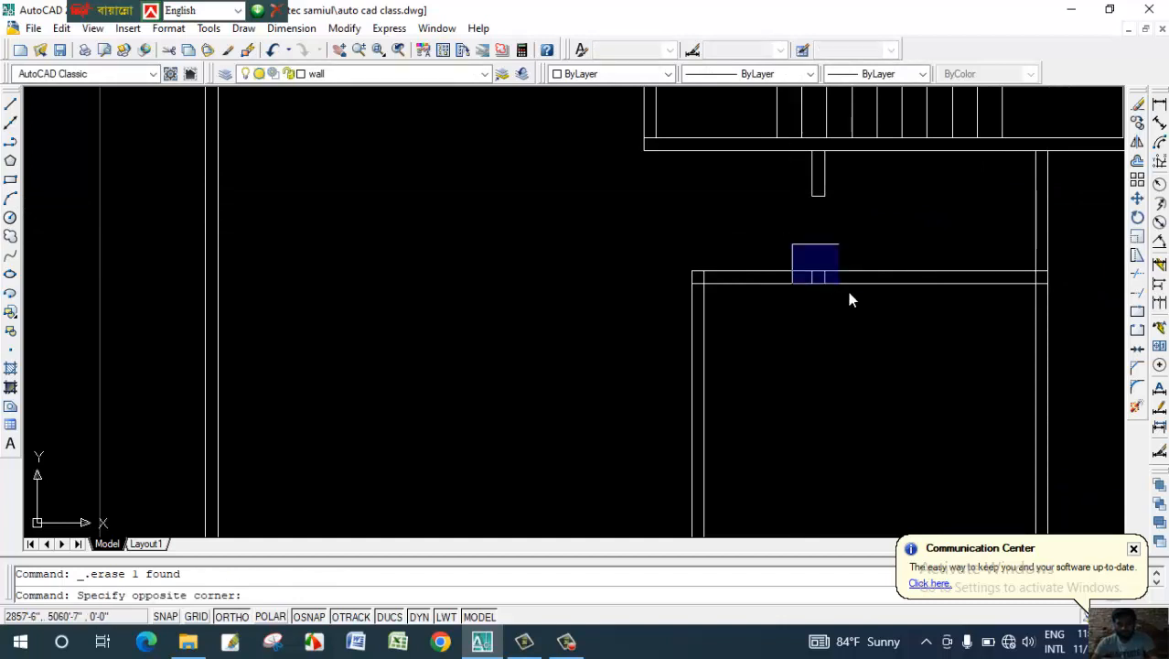
click(837, 283)
key(Delete)
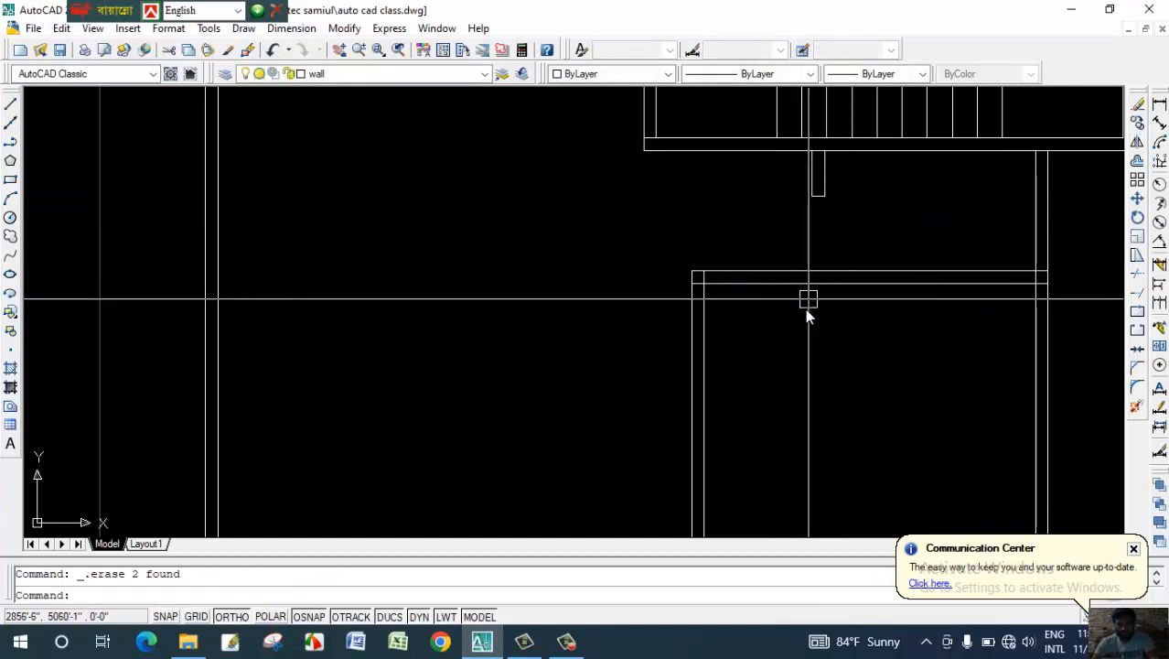
Offset the cross wall's lower line 40" downward as a guide for an opening in the left partition.
scroll(808, 315, down, 3)
mouse_move(805, 316)
middle_down()
mouse_move(798, 264)
mouse_move(799, 274)
middle_up()
scroll(792, 261, up, 2)
scroll(812, 275, down, 2)
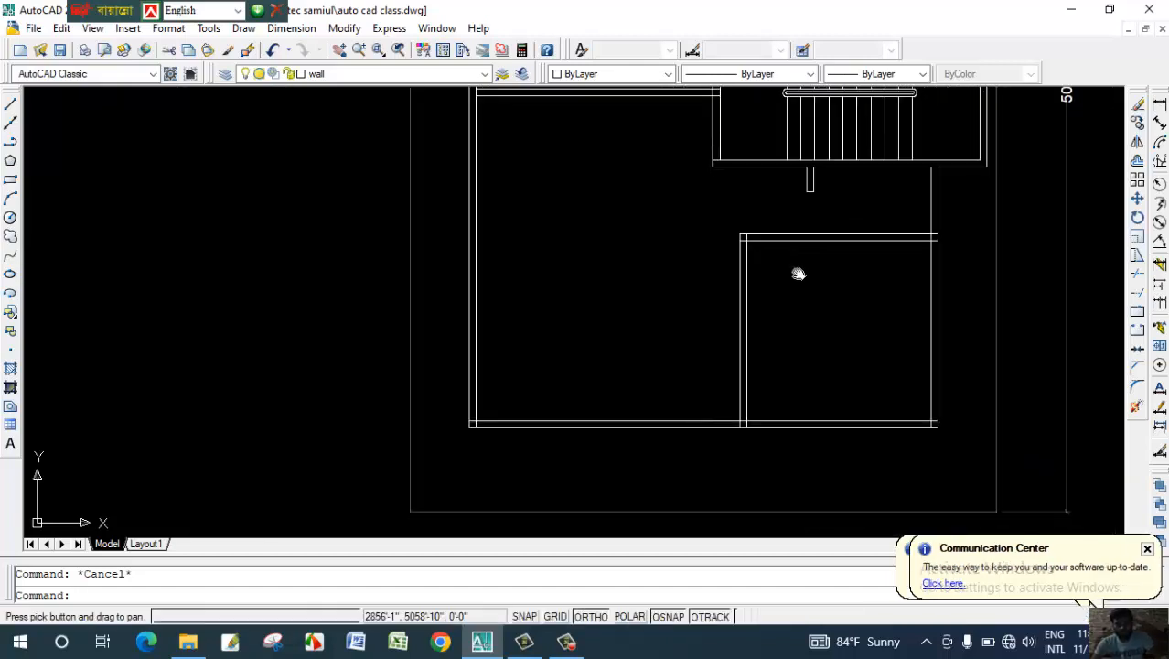
text(o)
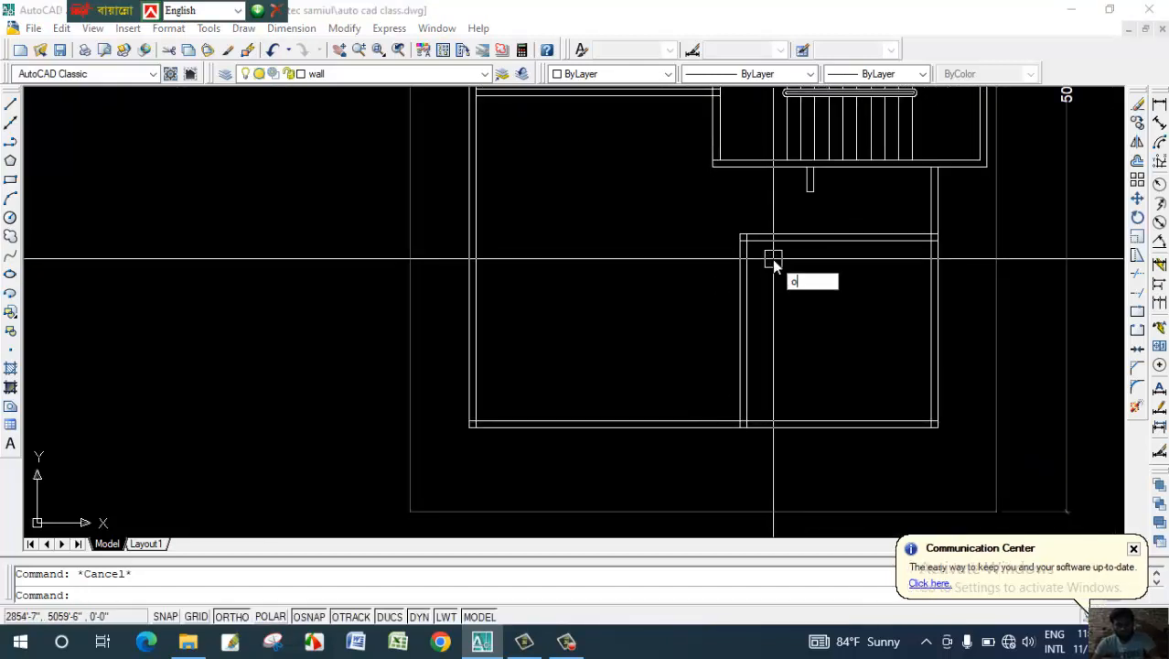
key(Return)
text(40)
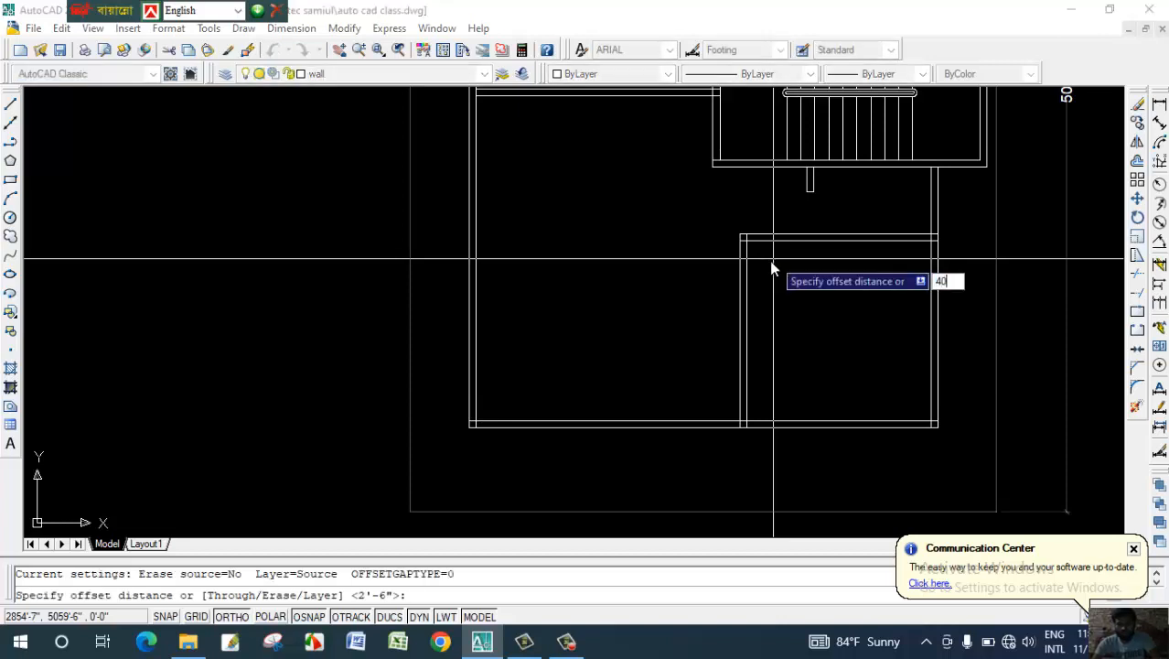
key(Return)
click(770, 241)
click(773, 302)
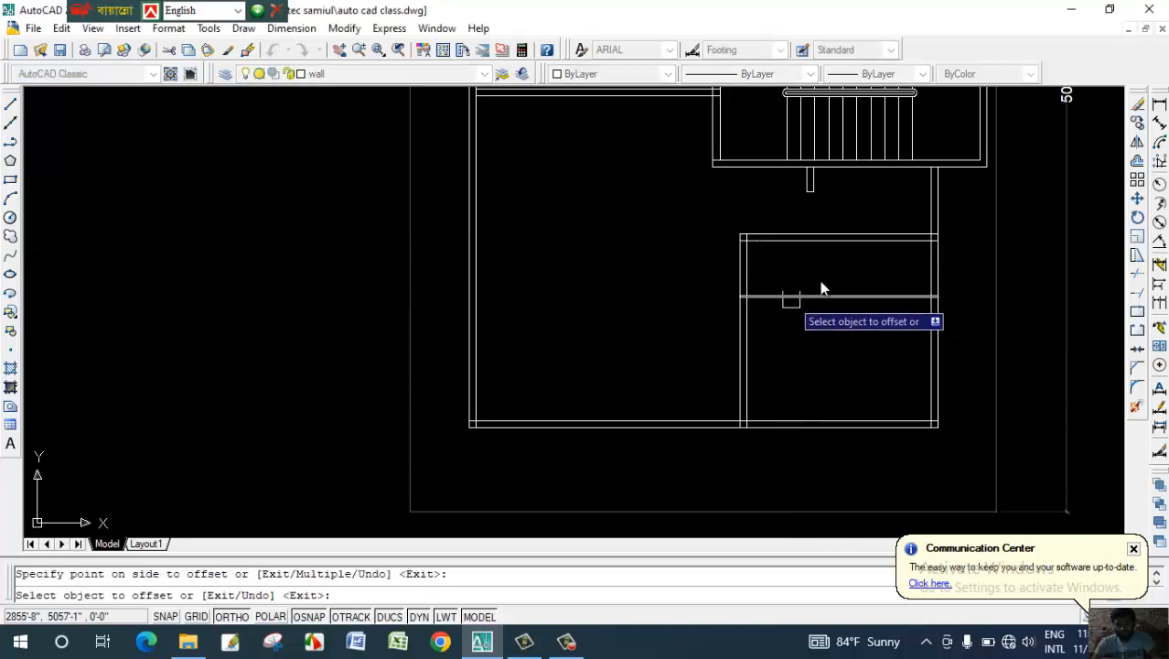
key(Escape)
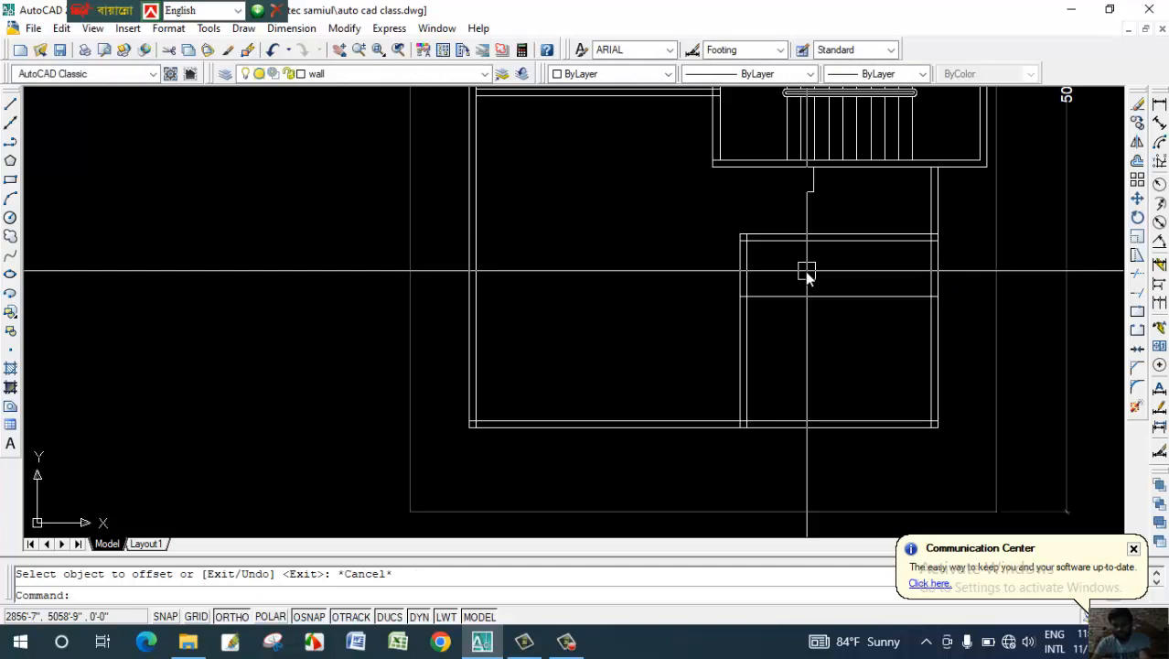
Trim the guide line and the left partition above it to cut a 40" opening below the cross wall.
text(tr)
key(Return)
click(805, 270)
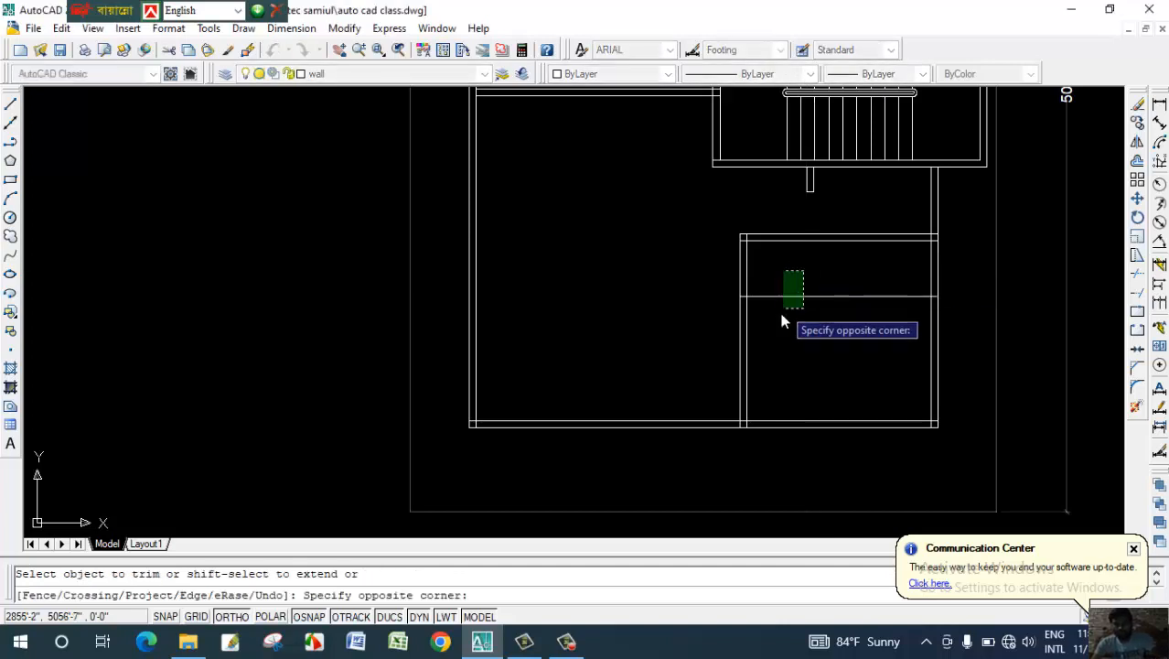
click(782, 304)
click(742, 270)
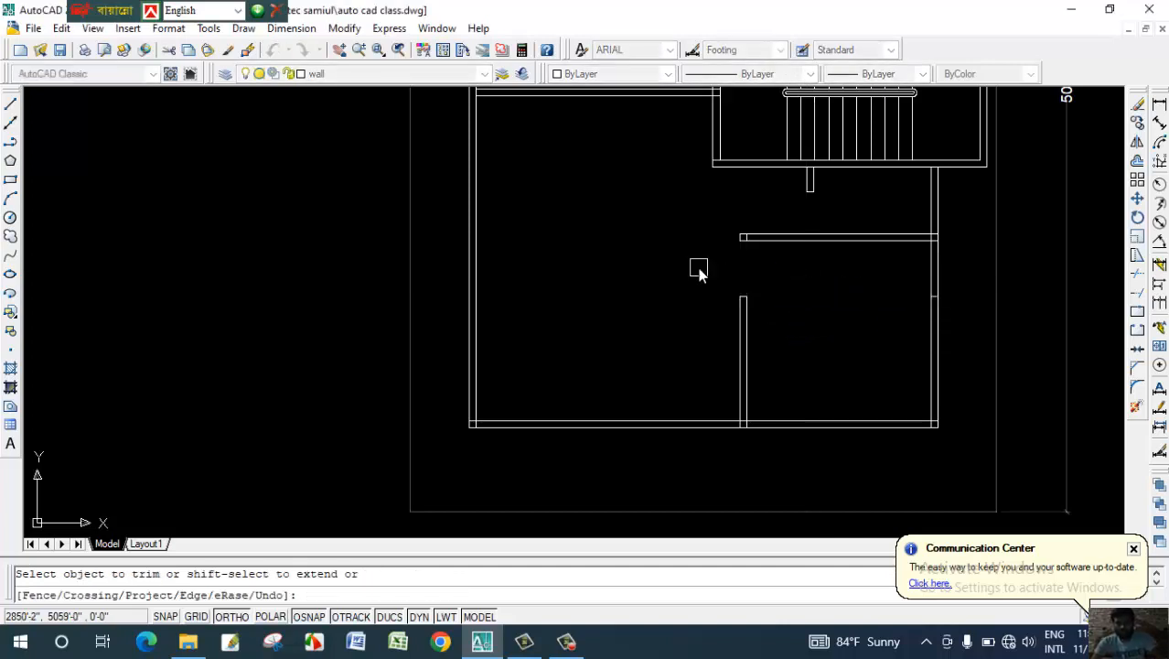
key(Escape)
Erase the guide remnant in the right outer wall and the leftover partition stub at the cross wall's left end.
click(880, 291)
click(944, 313)
key(Delete)
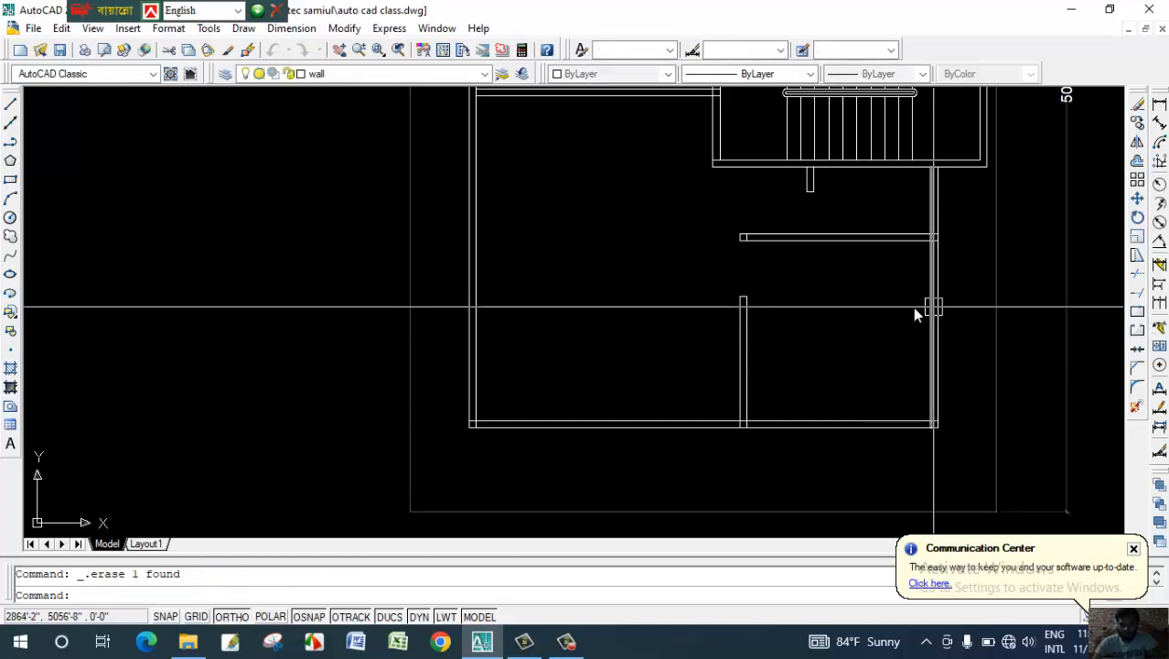
scroll(741, 229, up, 3)
click(739, 195)
click(766, 256)
scroll(769, 261, down, 5)
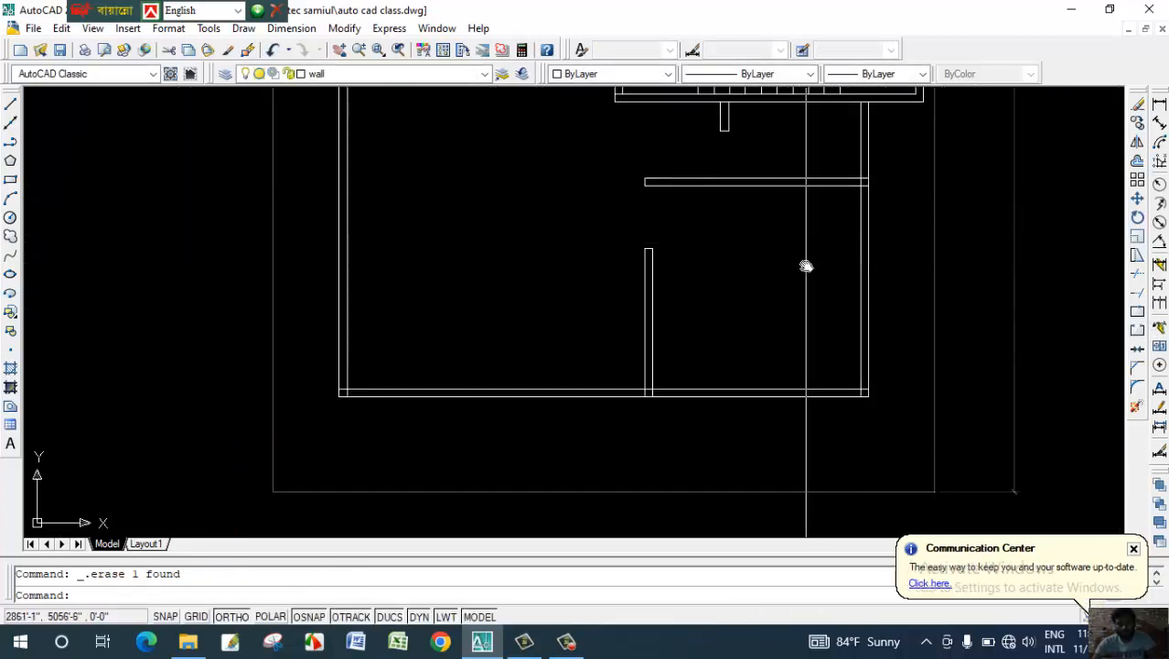
Examine the room layout and wall openings below the staircase block and in the large open area beside it.
middle_drag(784, 236, 796, 258)
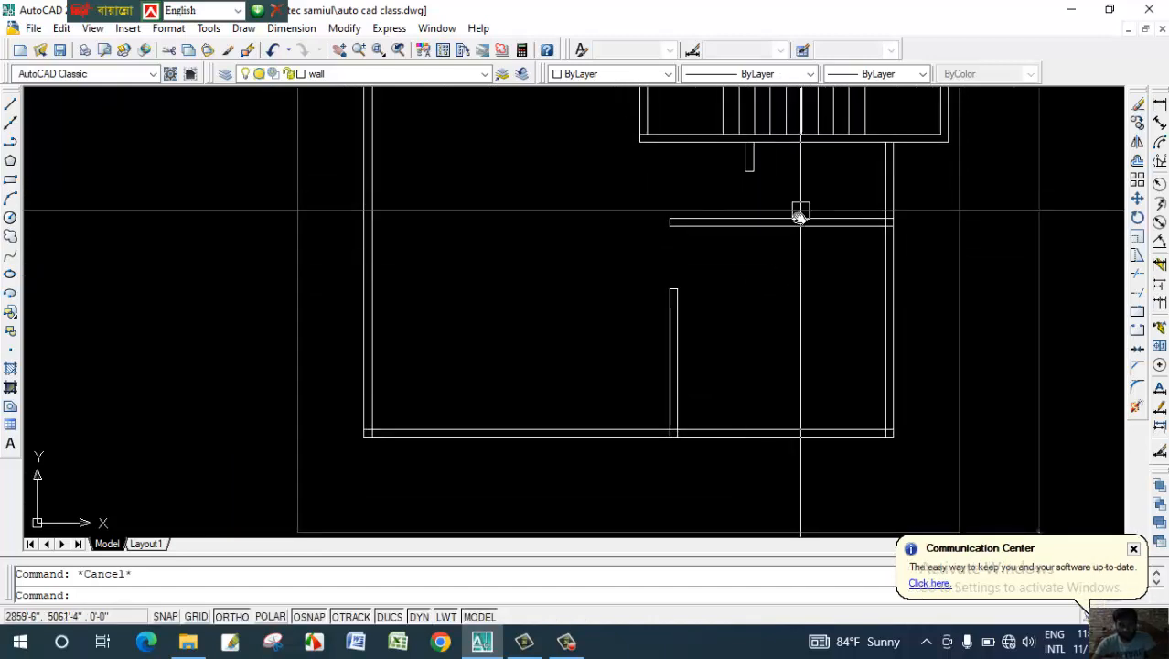
middle_drag(799, 214, 824, 278)
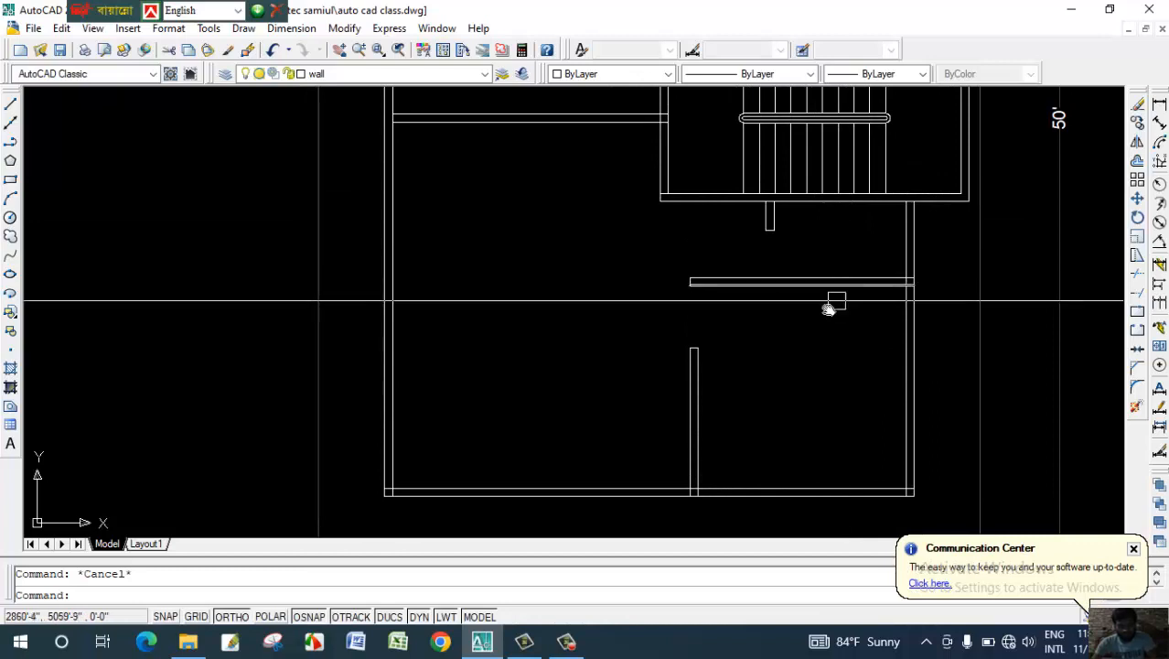
scroll(805, 339, down, 2)
middle_drag(796, 353, 804, 316)
scroll(730, 354, up, 2)
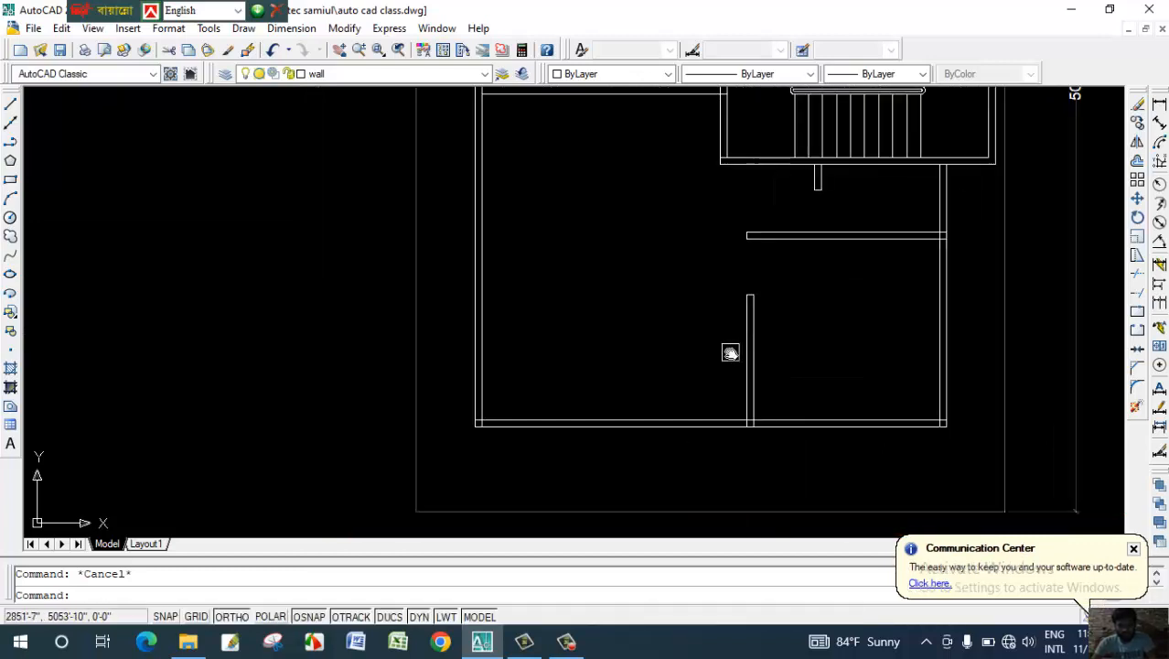
mouse_move(730, 342)
middle_down()
mouse_move(733, 329)
mouse_move(736, 348)
middle_up()
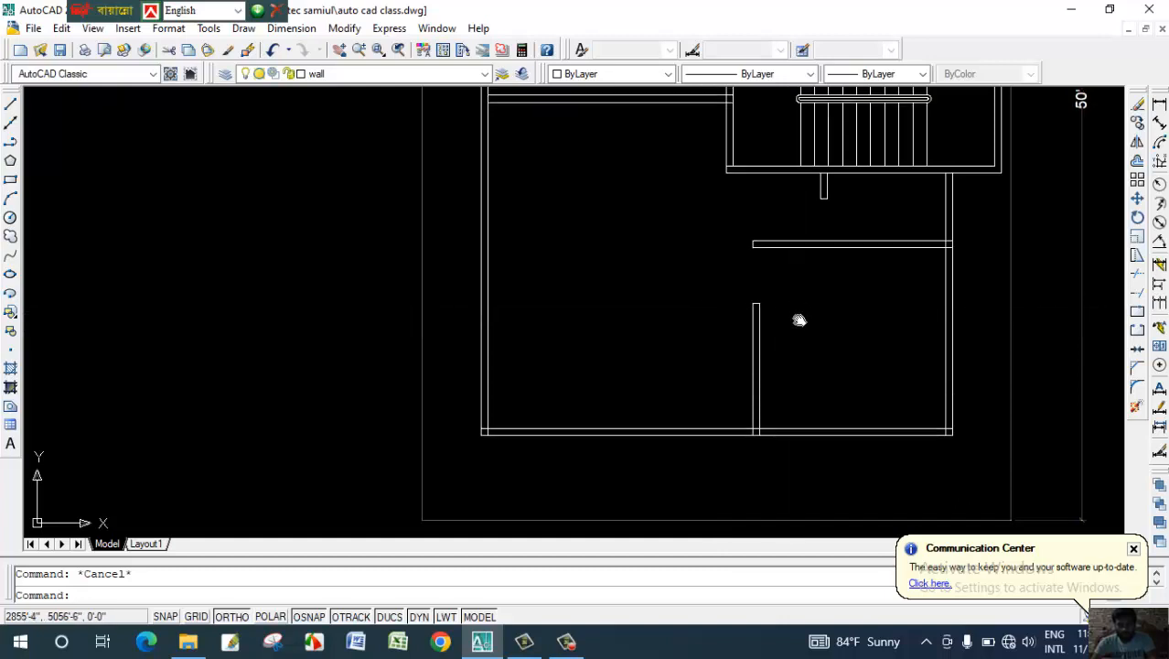
mouse_move(799, 319)
middle_down()
mouse_move(762, 326)
mouse_move(722, 292)
middle_up()
scroll(746, 318, up, 2)
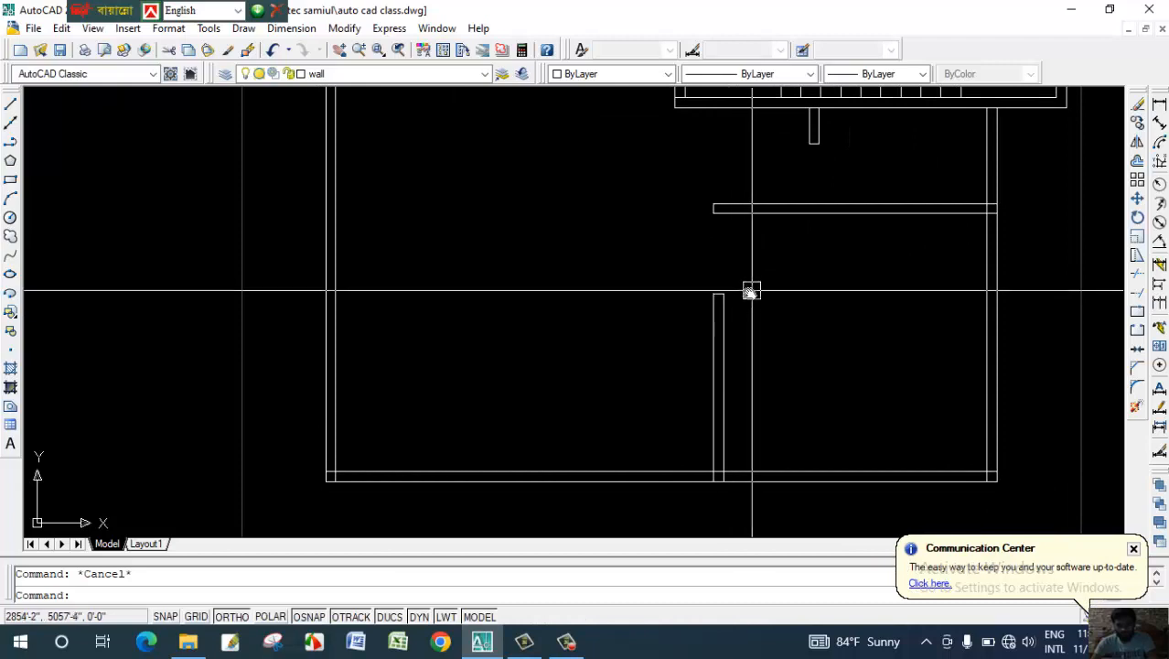
mouse_move(664, 318)
middle_down()
mouse_move(719, 293)
mouse_move(718, 317)
middle_up()
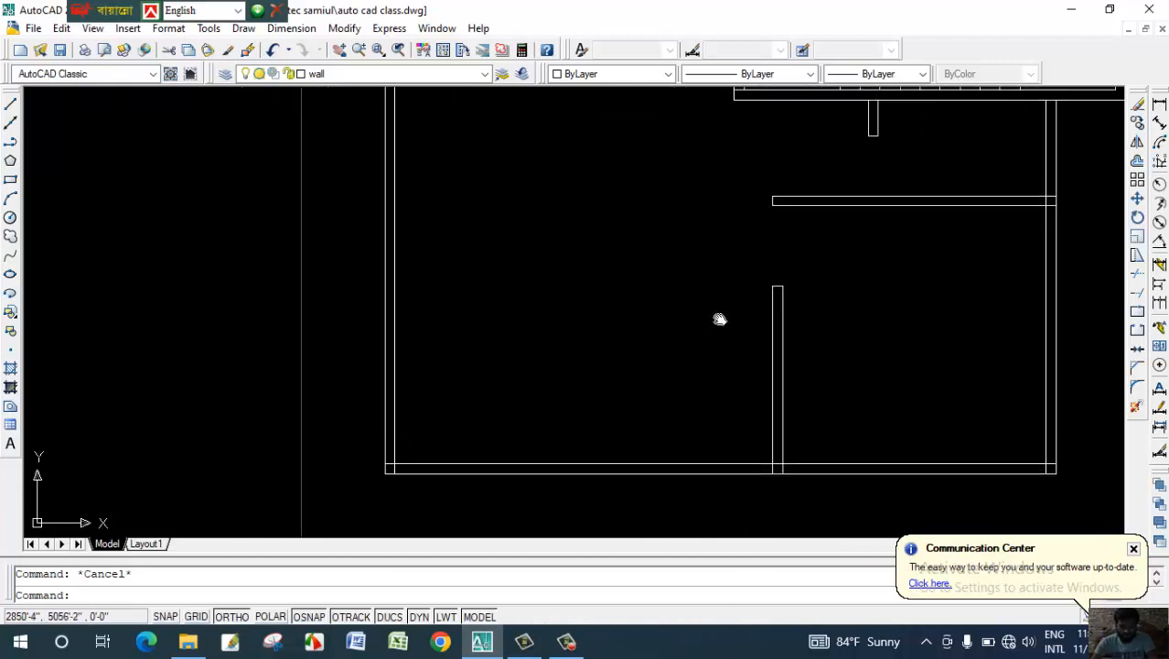
scroll(752, 305, down, 5)
mouse_move(814, 303)
middle_down()
mouse_move(795, 315)
mouse_move(722, 310)
middle_up()
middle_drag(608, 314, 608, 314)
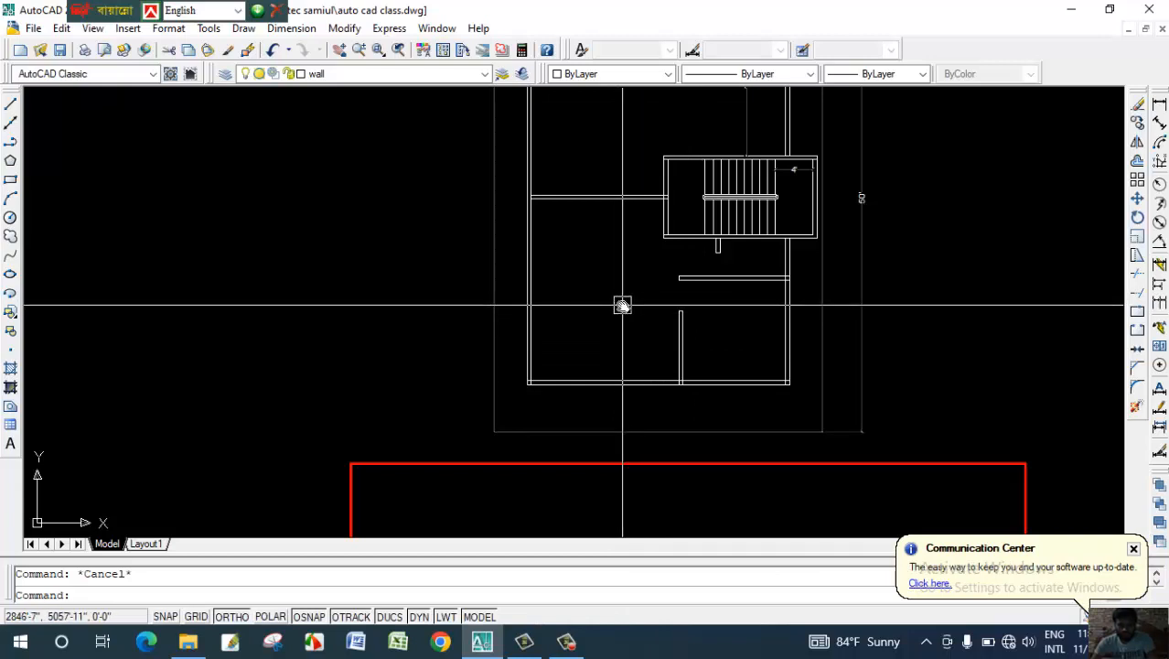
scroll(640, 335, up, 3)
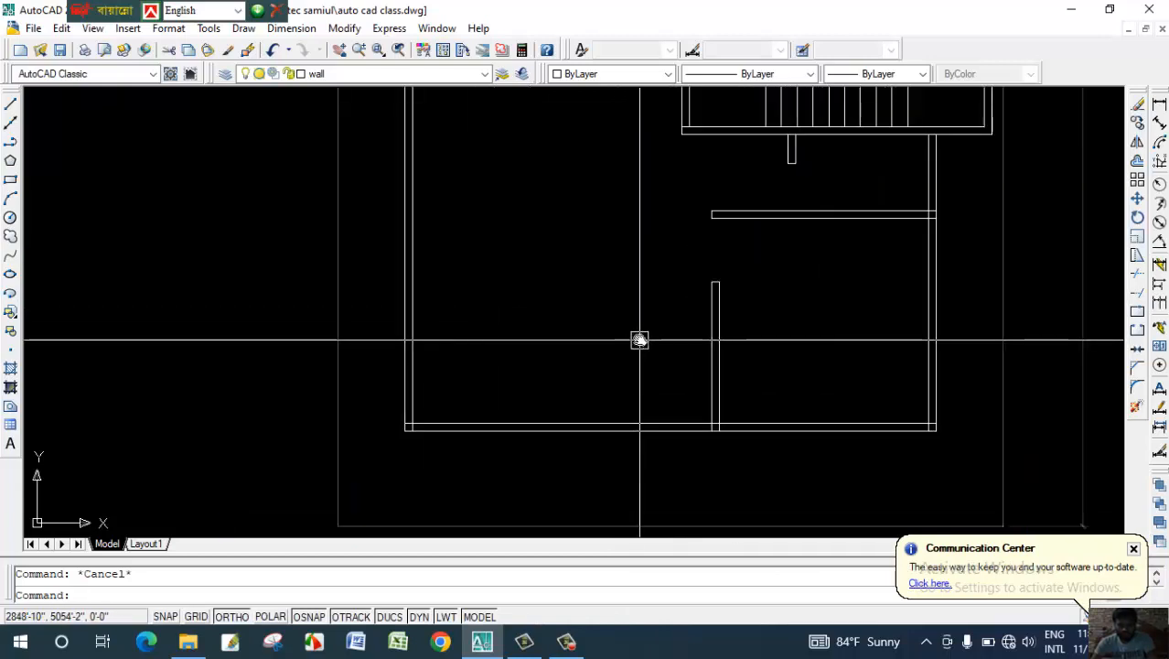
mouse_move(646, 331)
middle_down()
mouse_move(670, 342)
mouse_move(698, 325)
middle_up()
scroll(678, 338, down, 2)
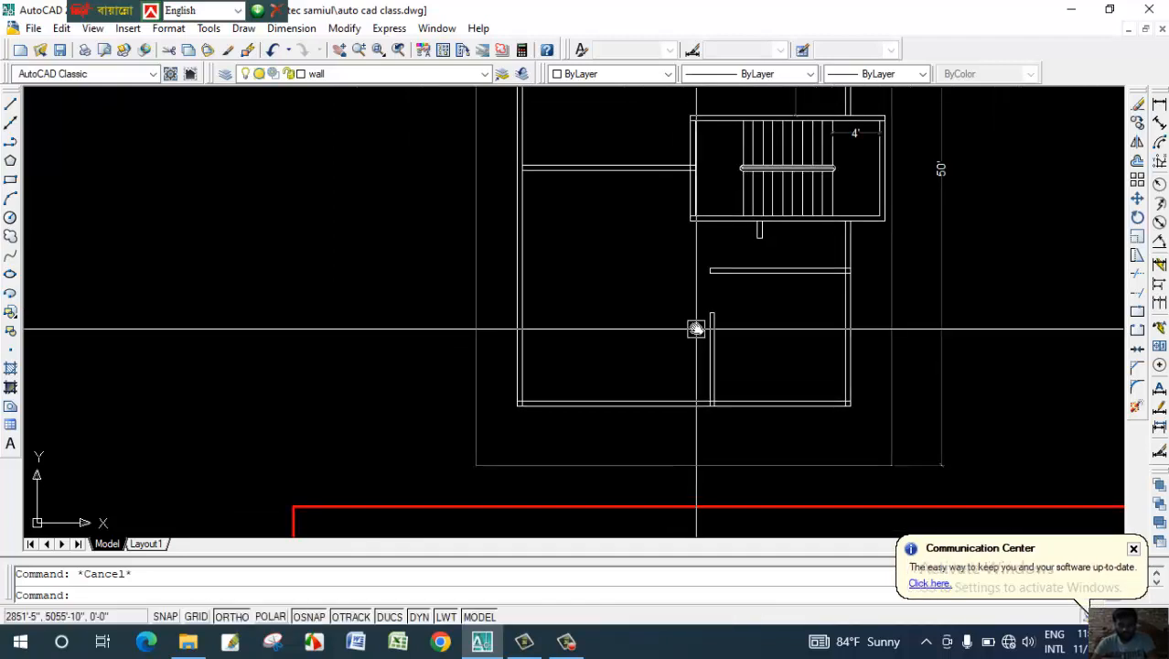
middle_drag(653, 284, 663, 297)
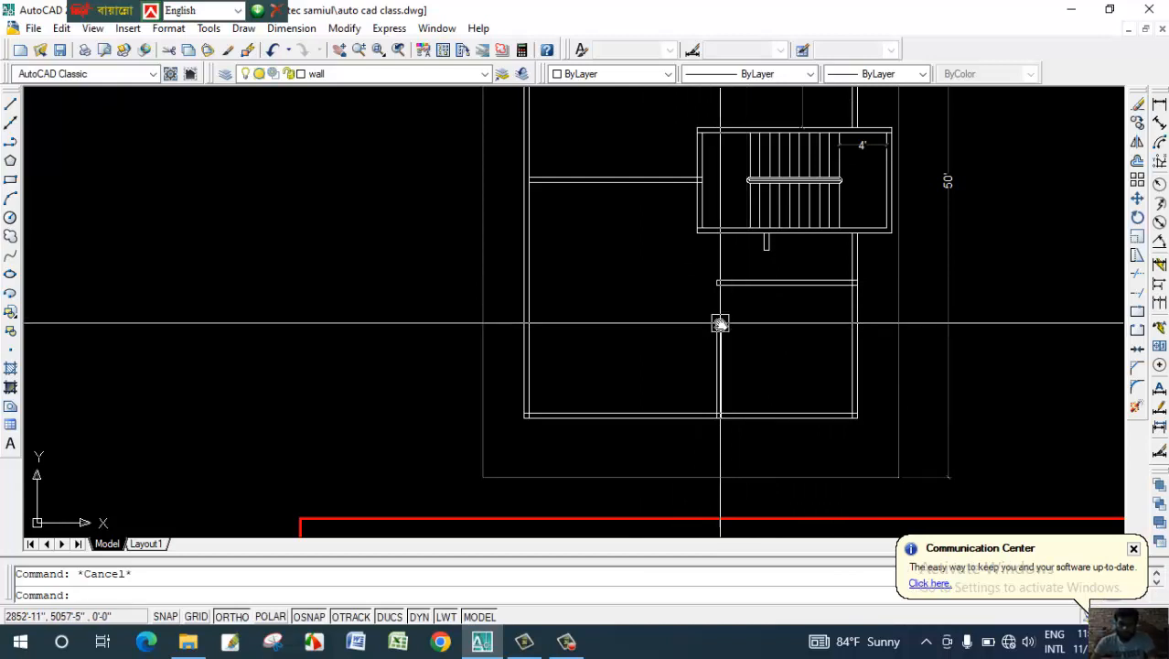
scroll(703, 346, up, 2)
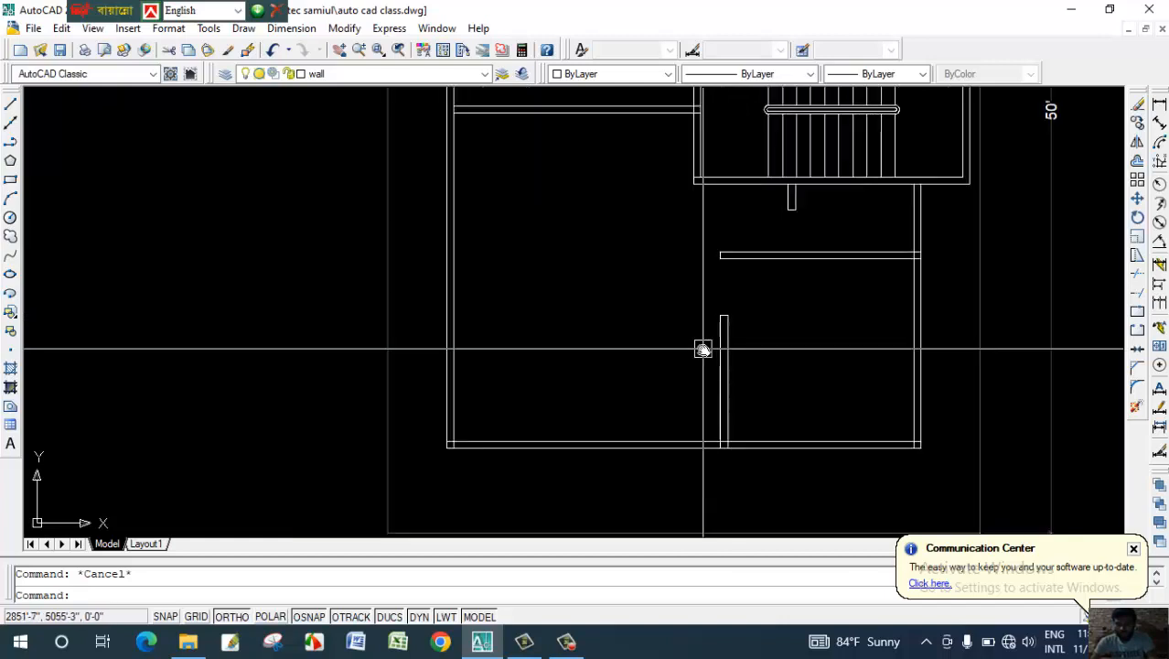
middle_drag(701, 347, 758, 299)
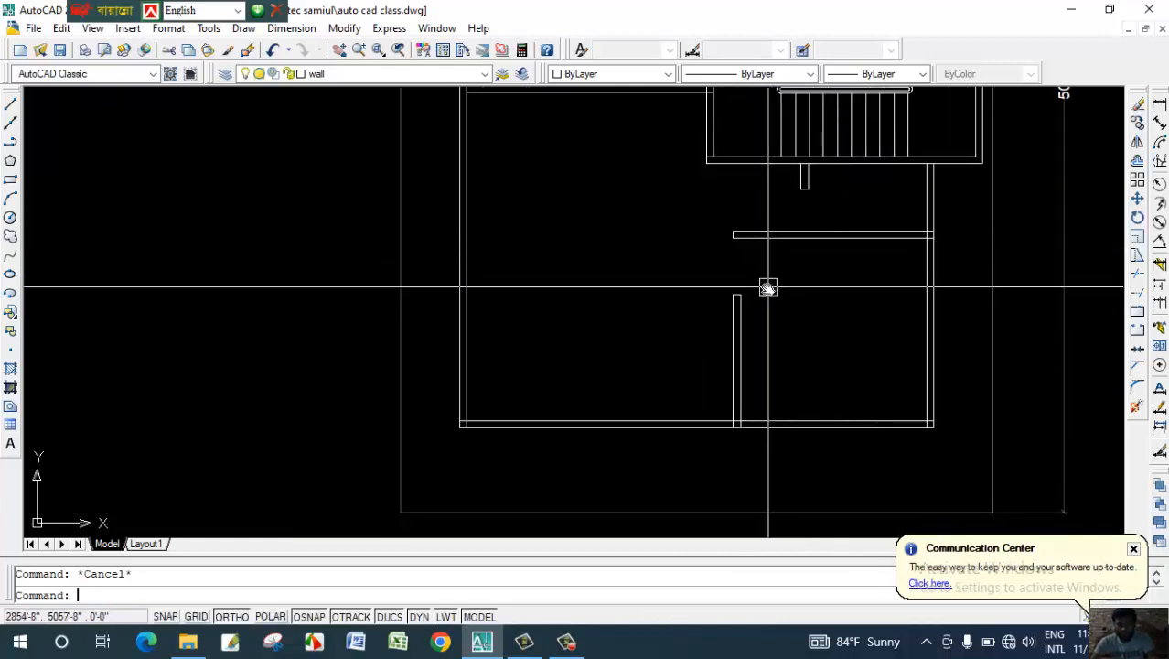
Add a linear dimension between the left outer wall's inner face and the short lower partition.
click(767, 288)
key(Escape)
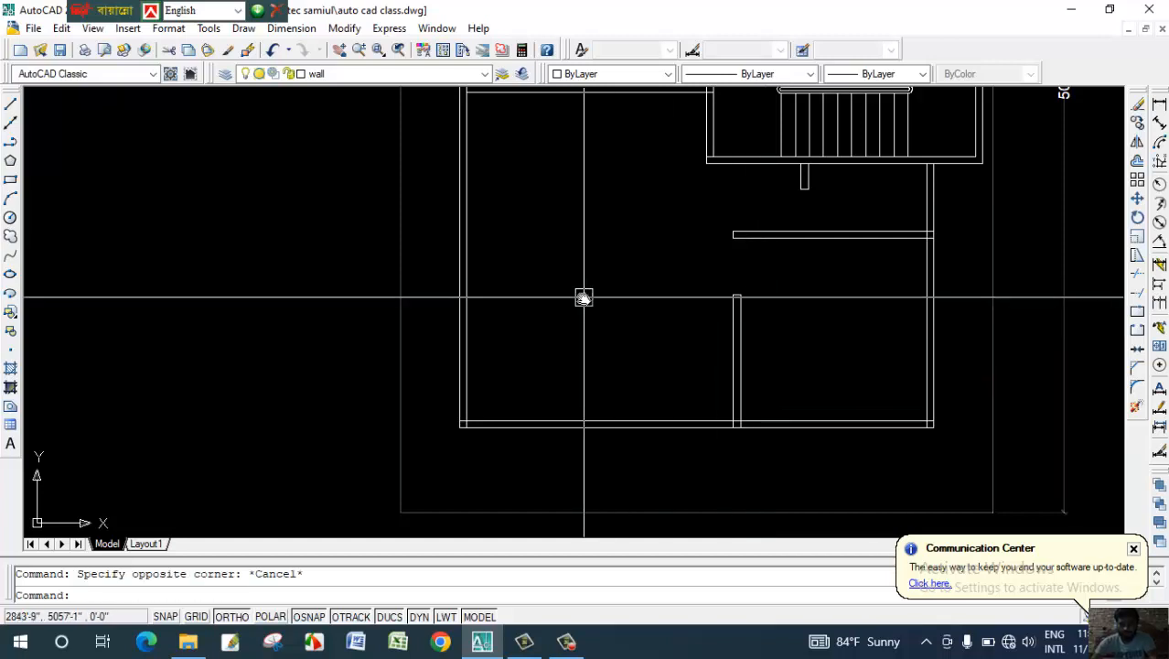
key(Escape)
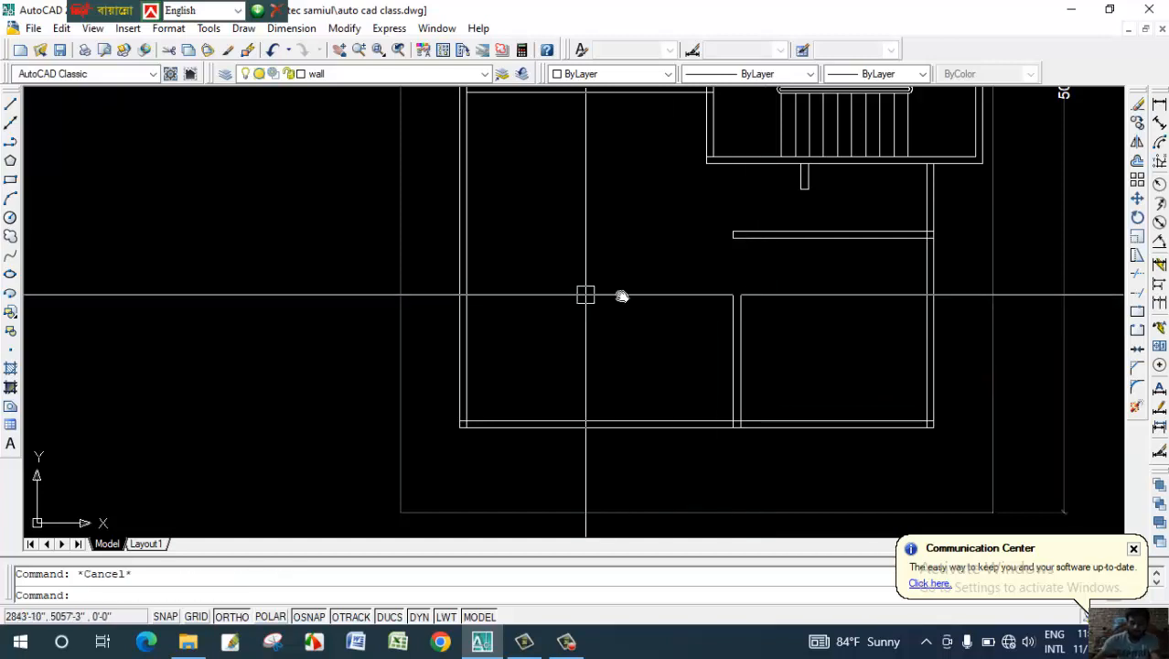
click(1159, 104)
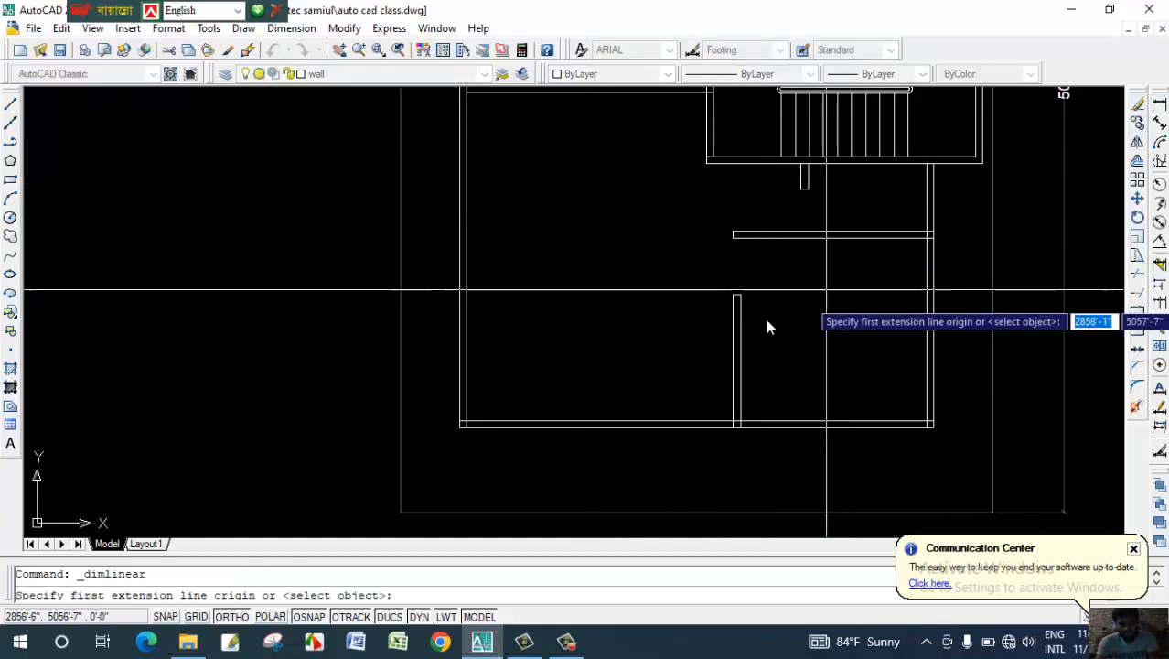
click(468, 362)
click(737, 375)
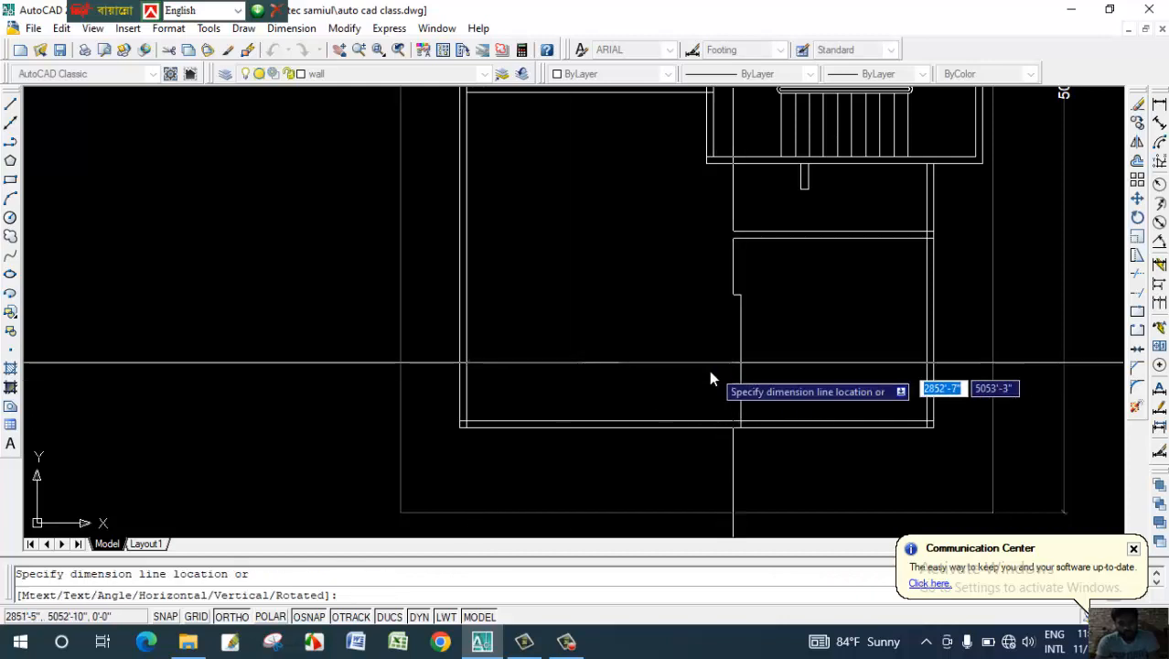
click(696, 377)
key(Escape)
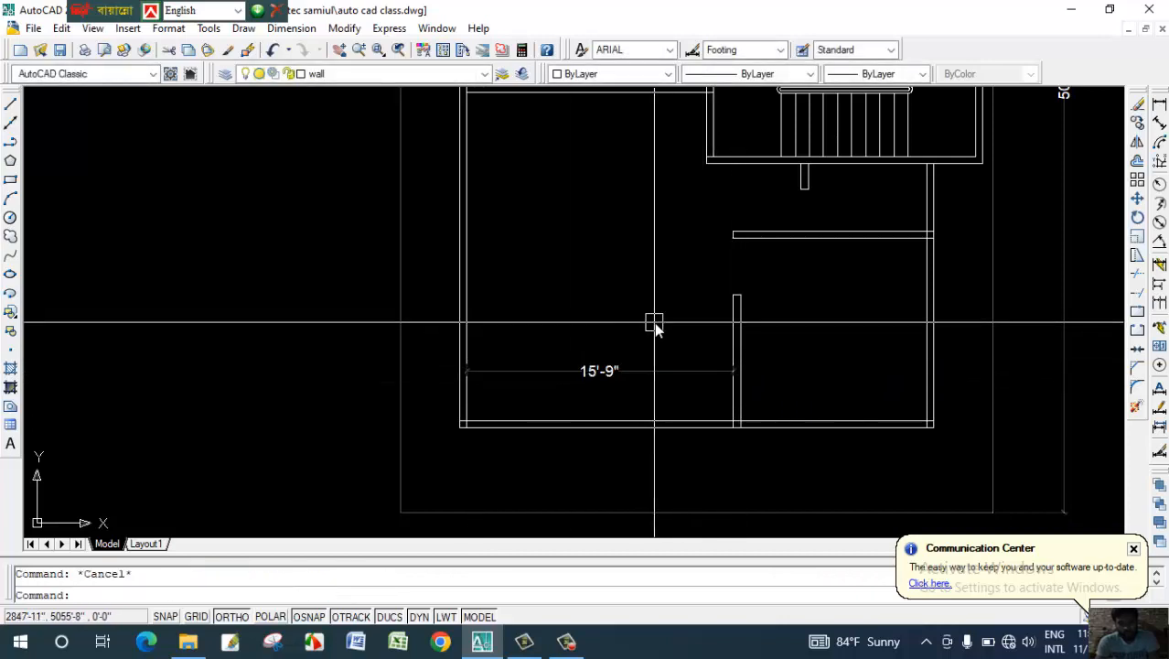
text(0)
key(Return)
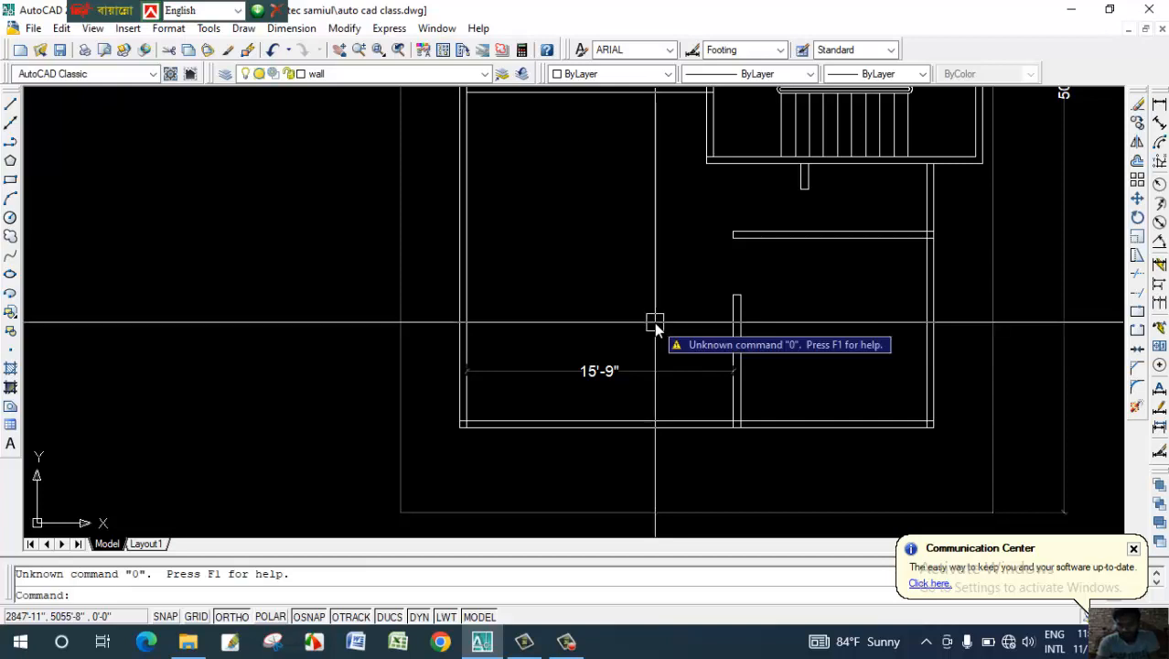
text(11')
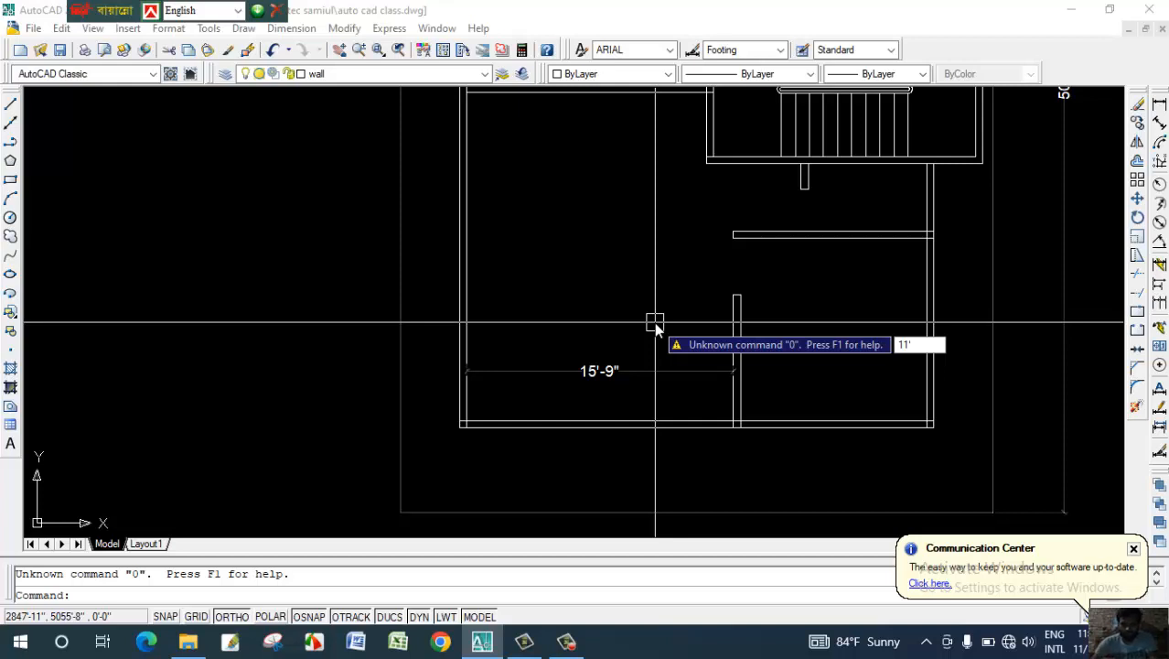
key(Return)
key(Escape)
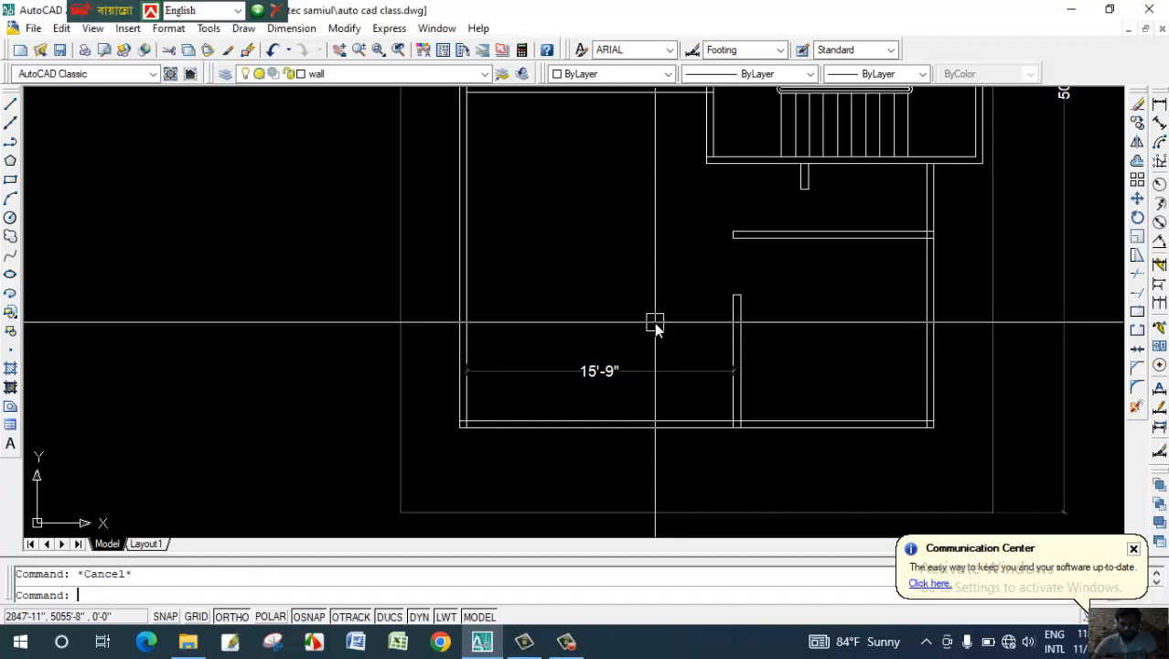
Offset the left outer wall's inner line 11' to the right across the large open area.
text(o)
key(Return)
text(11)
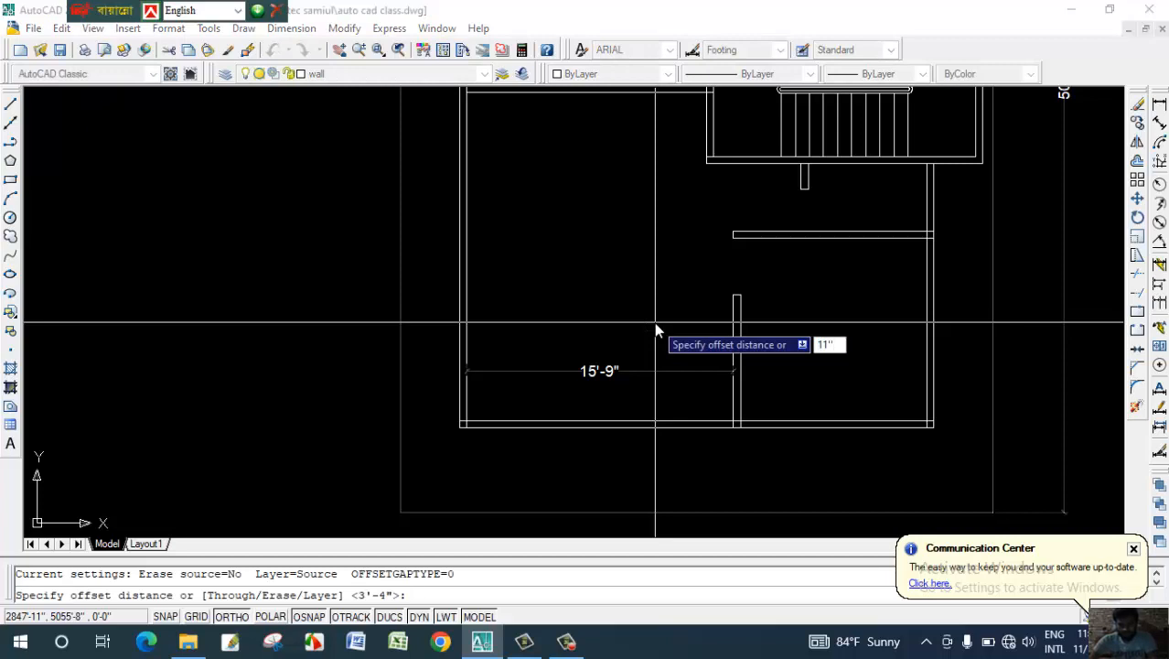
key(Return)
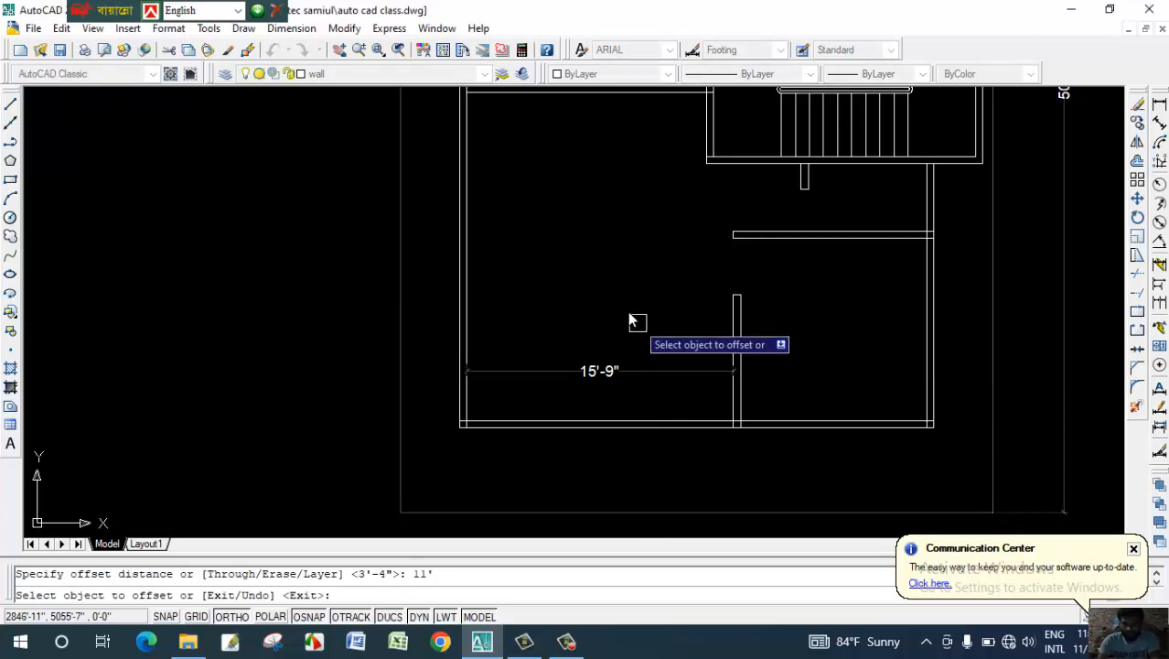
click(467, 280)
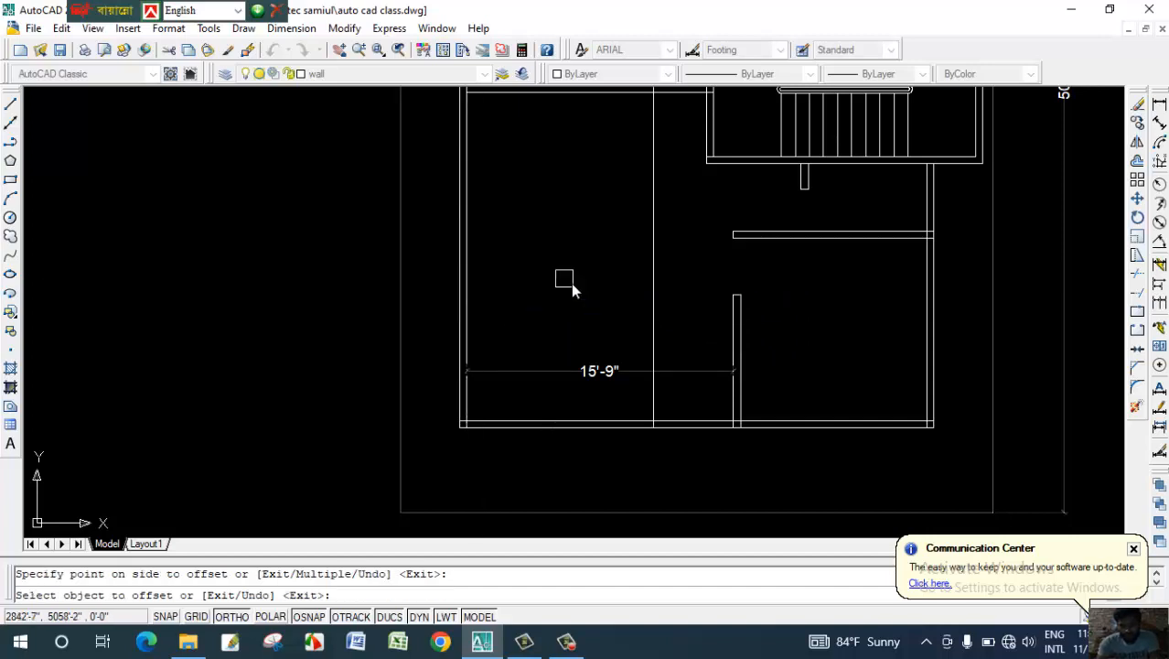
key(Escape)
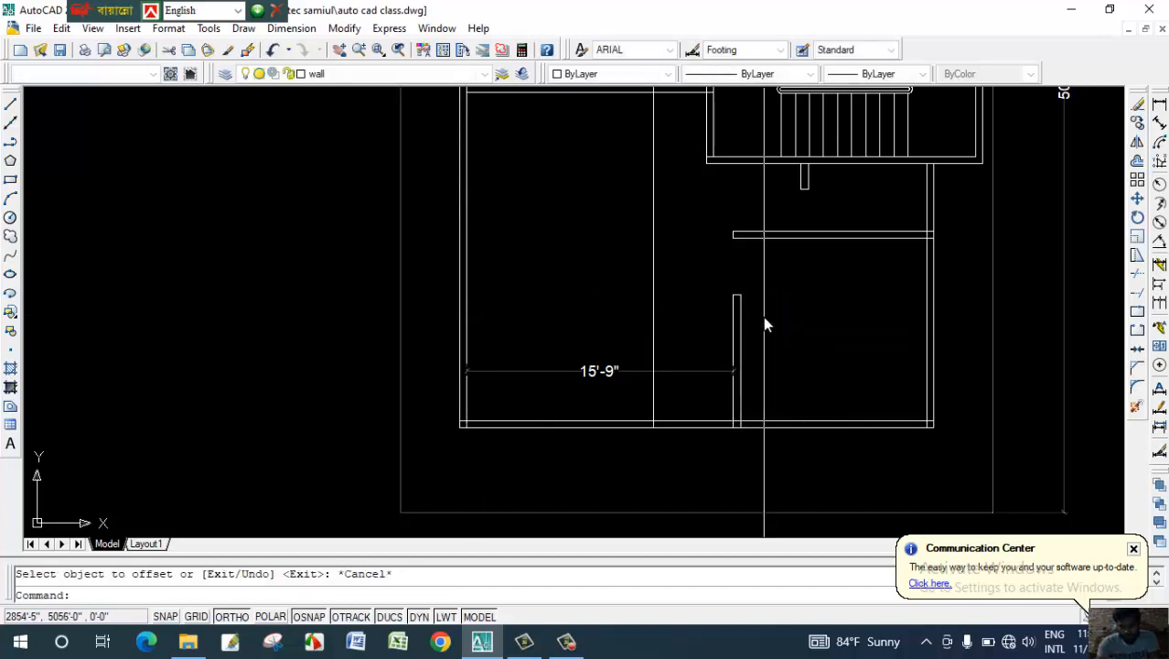
Offset the new vertical line 5" to the right to form a partition wall.
middle_drag(647, 335, 674, 339)
scroll(720, 339, up, 2)
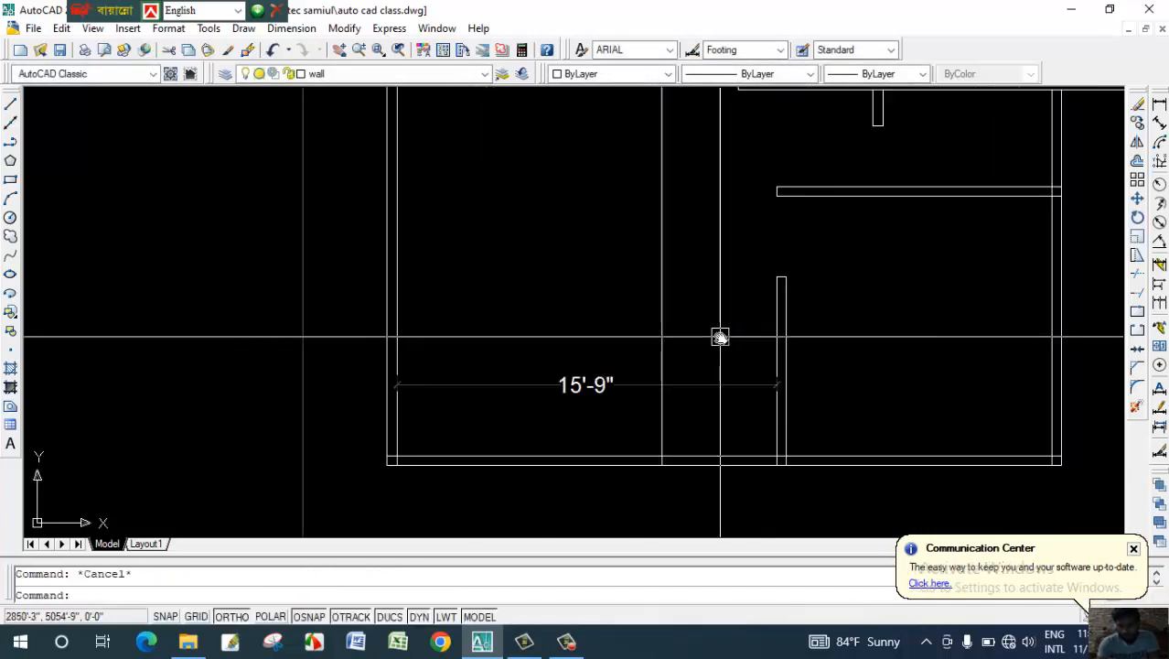
text(o)
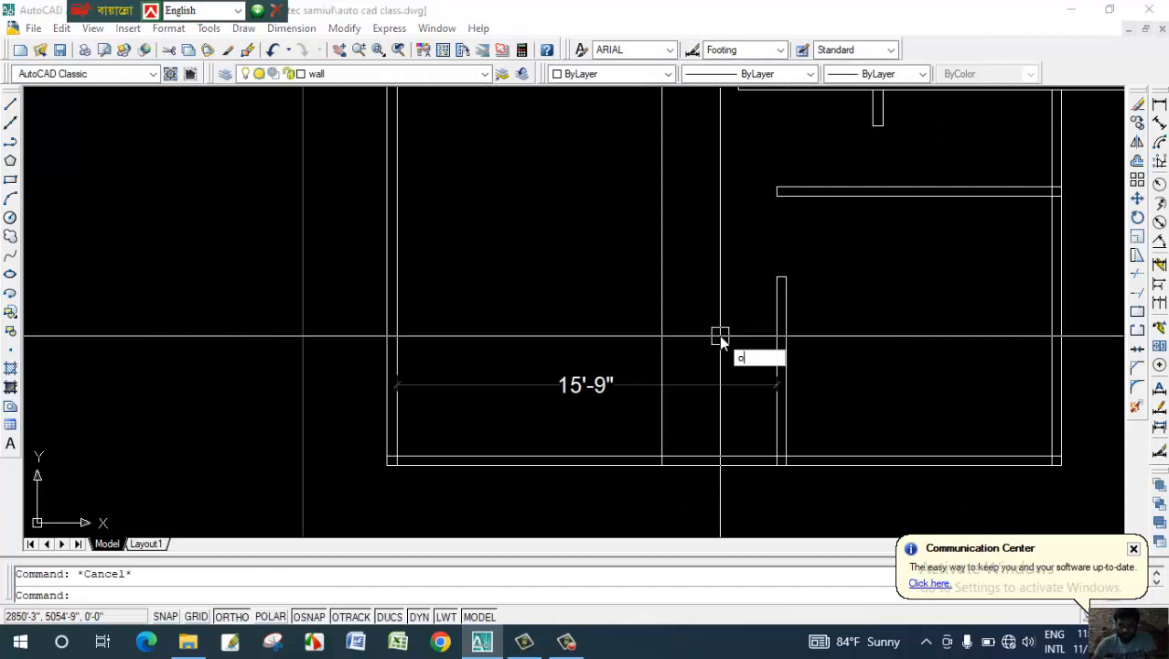
key(Return)
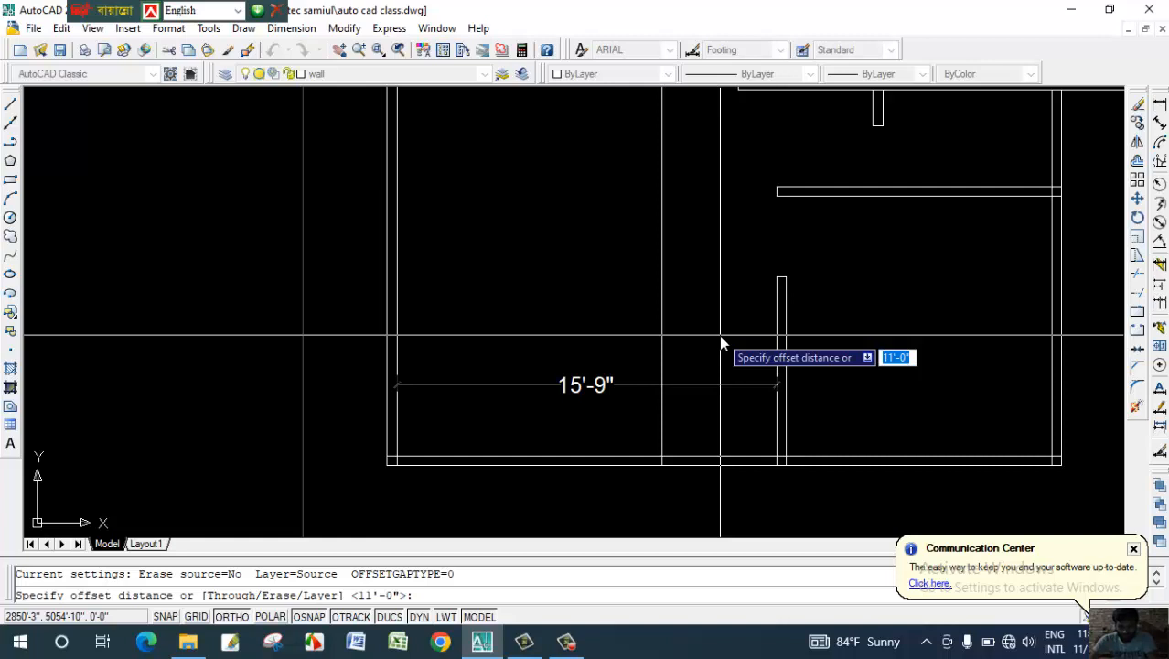
text(5)
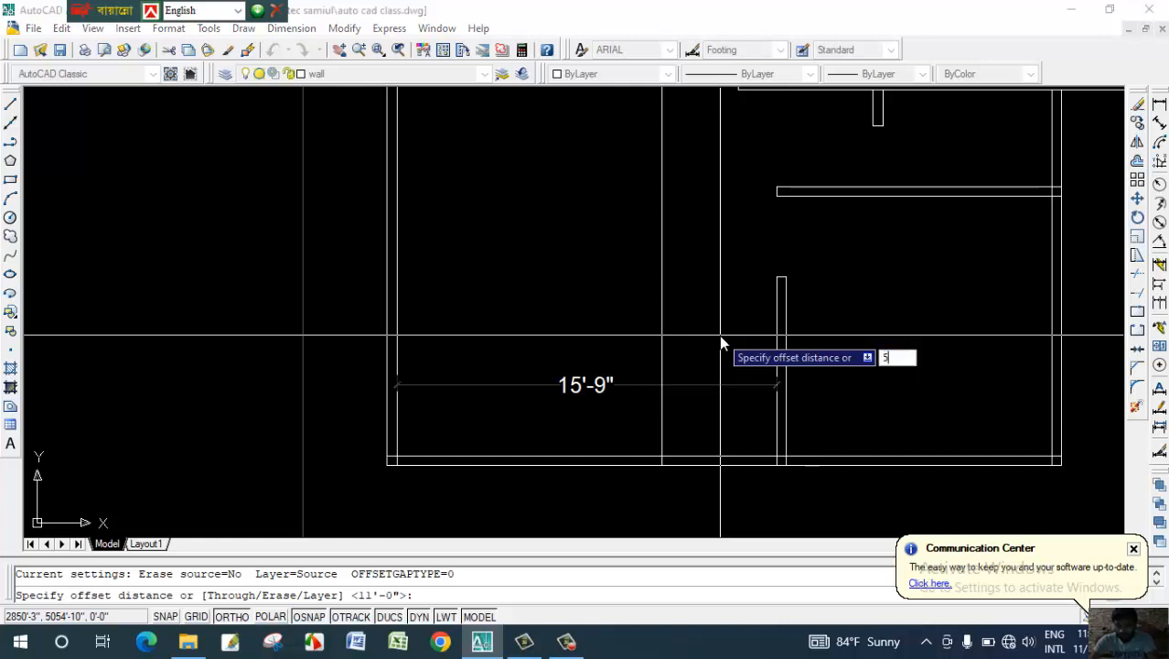
key(Return)
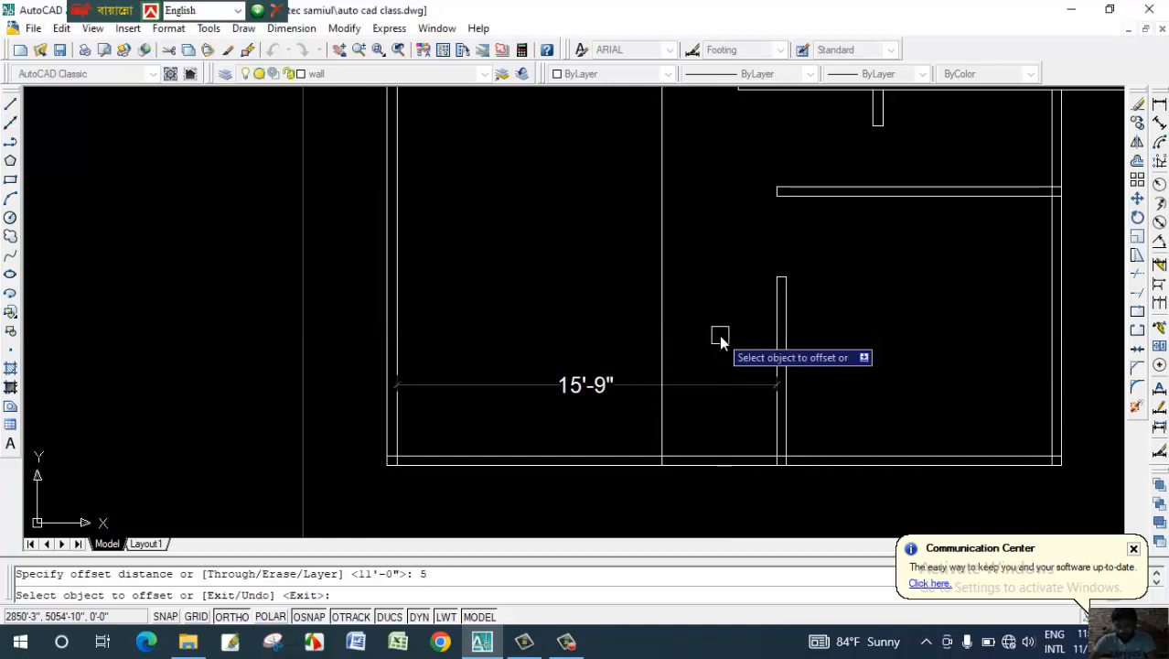
click(665, 320)
click(700, 315)
key(Escape)
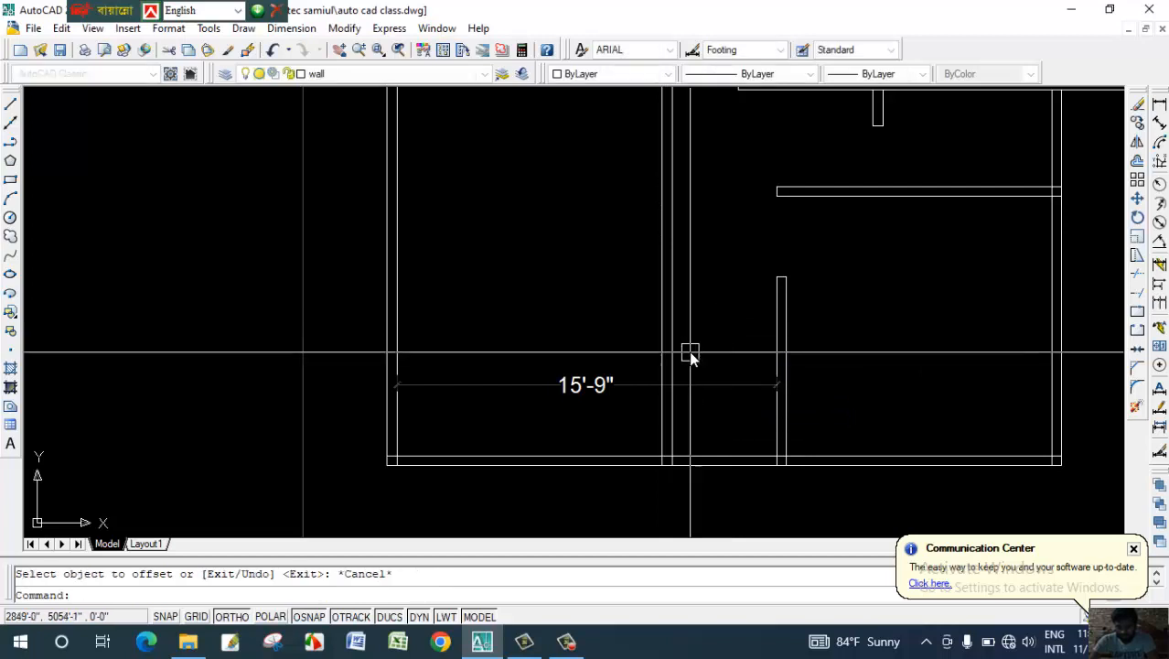
Add a vertical linear dimension along the short lower partition, from its upper end to the bottom wall's inner face.
middle_drag(702, 349, 711, 397)
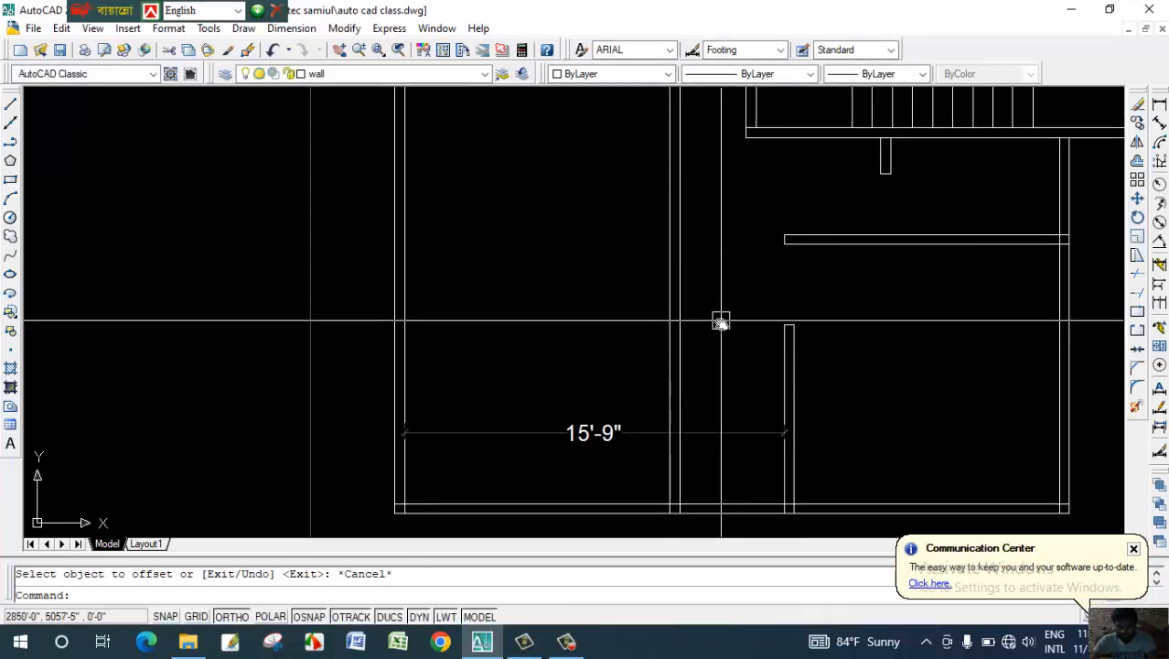
key(Escape)
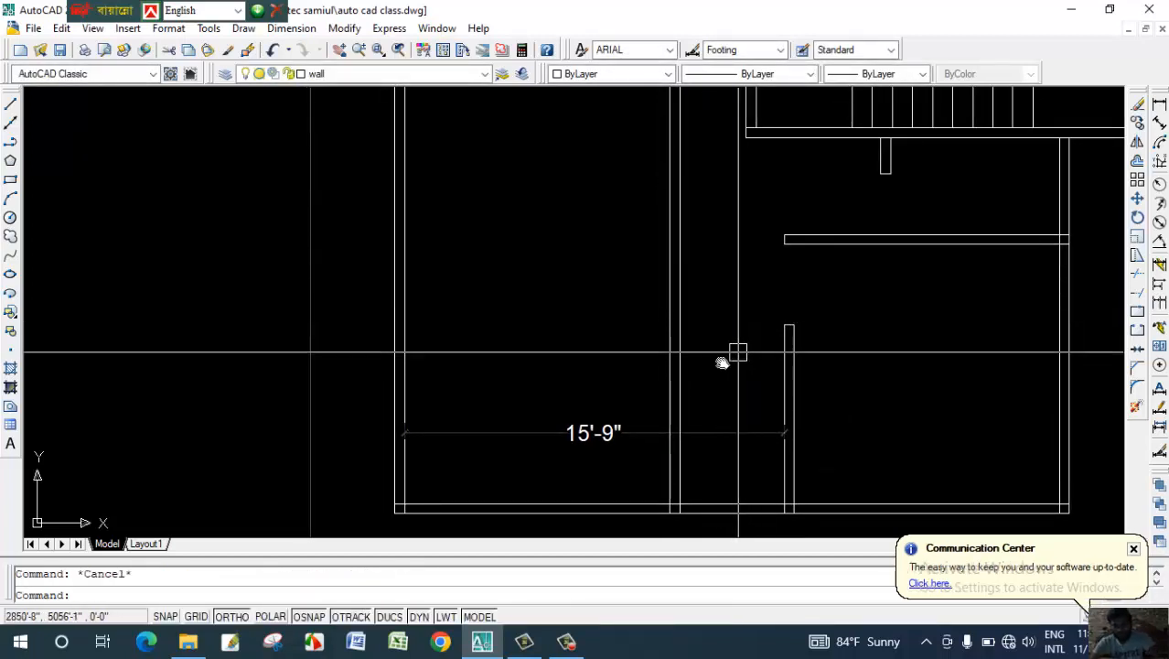
click(1159, 104)
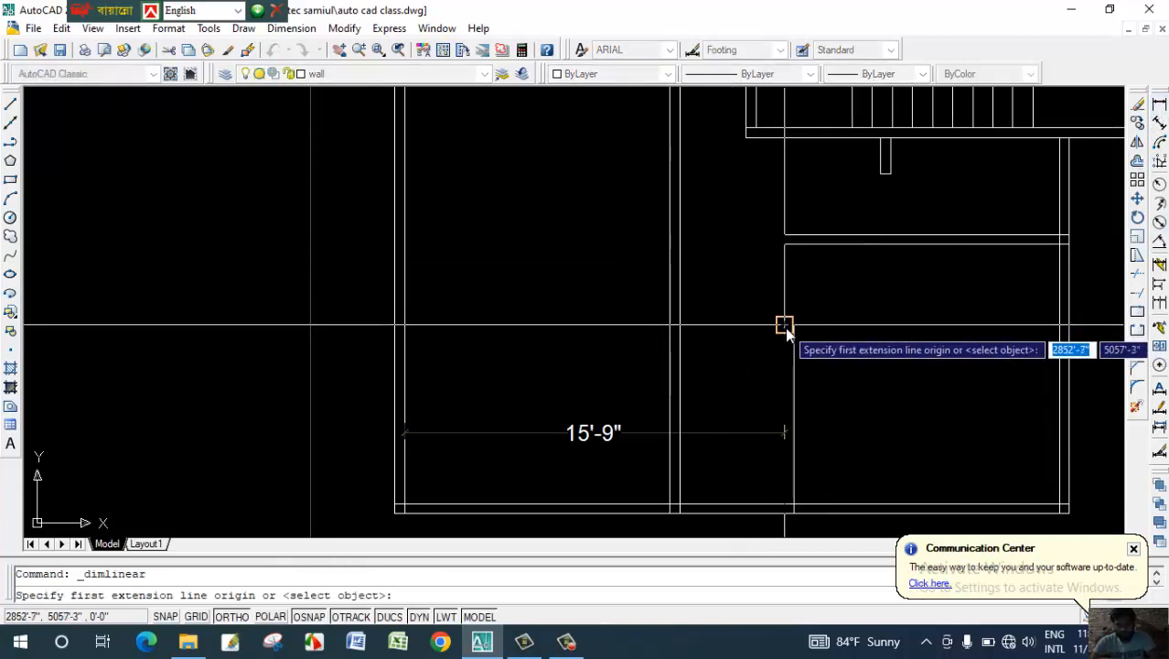
click(785, 327)
click(780, 506)
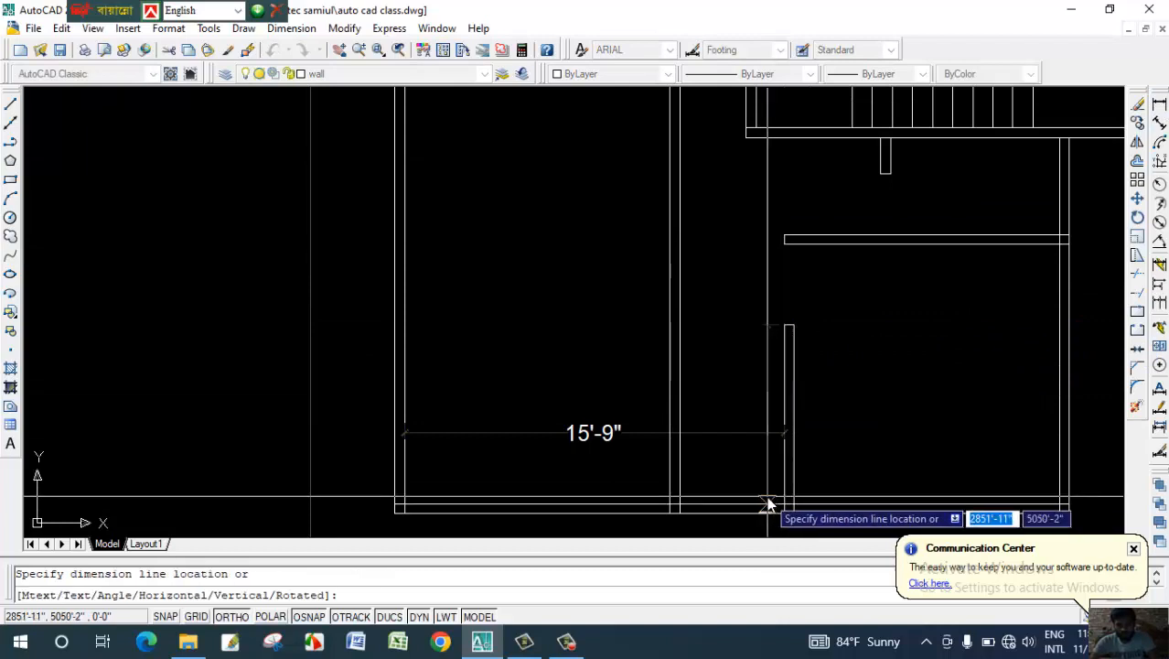
click(765, 460)
scroll(765, 460, up, 2)
click(768, 458)
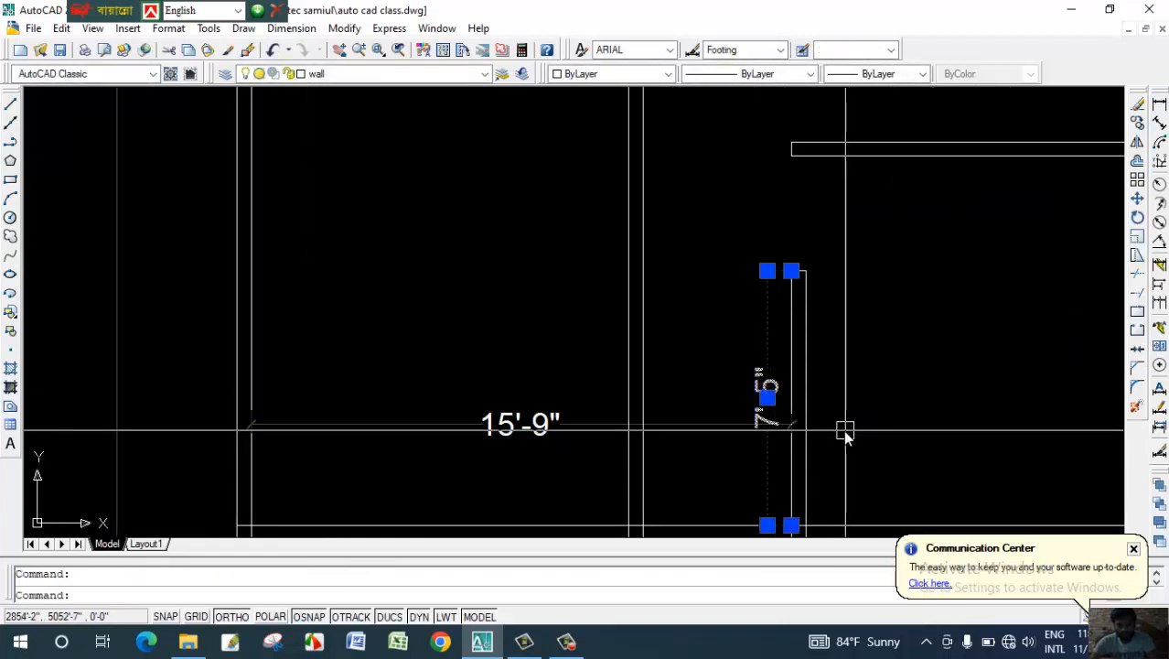
key(Escape)
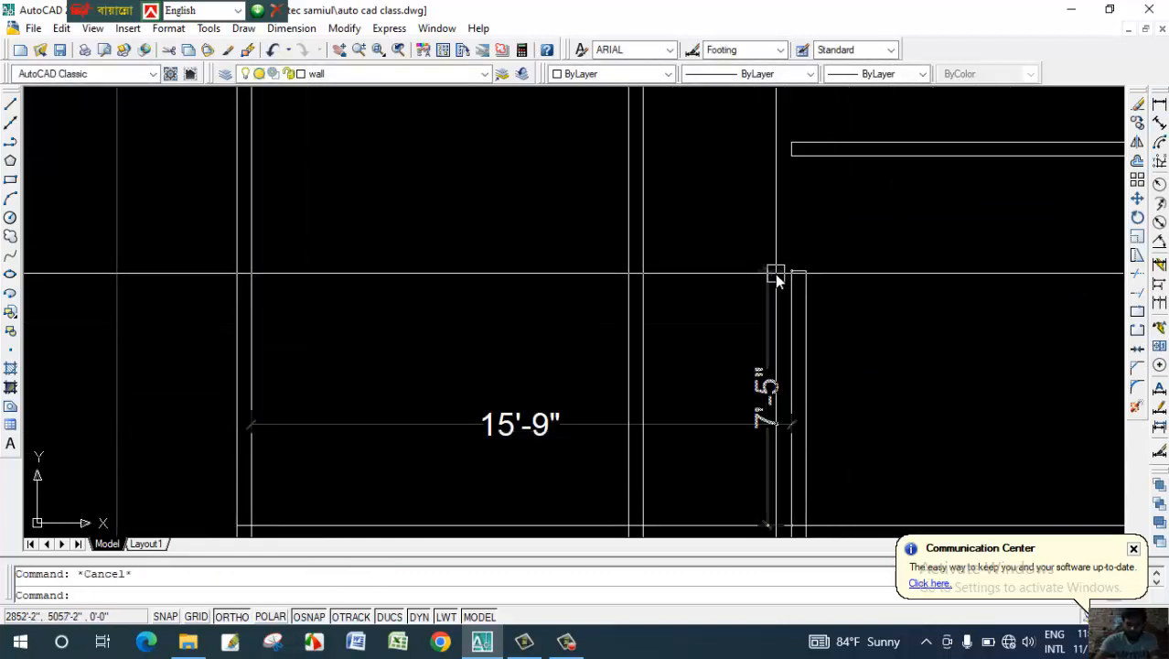
Draw a horizontal line from the short partition's upper left corner to the left line of the new vertical partition.
text(l)
key(Return)
scroll(779, 271, up, 1)
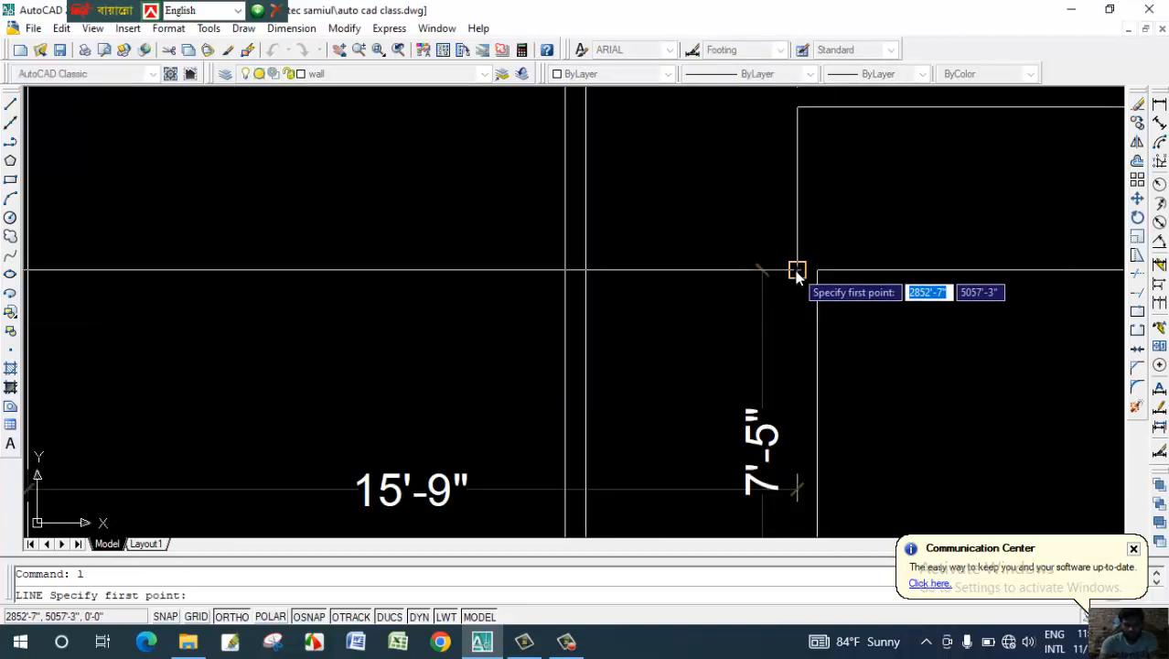
click(796, 268)
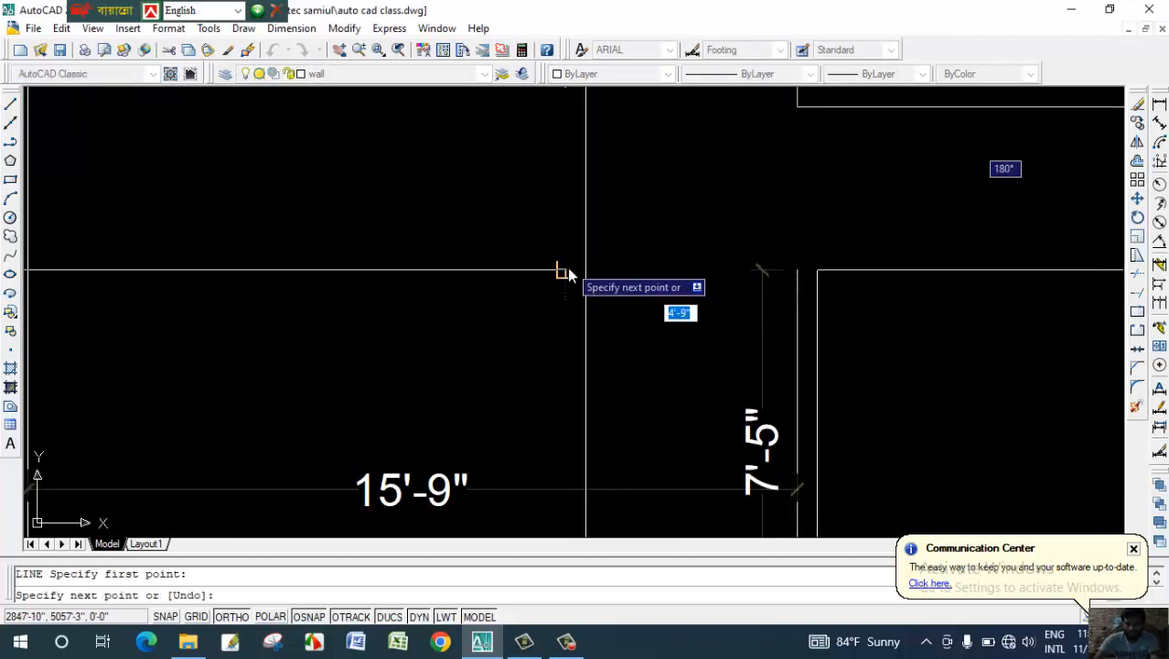
click(567, 271)
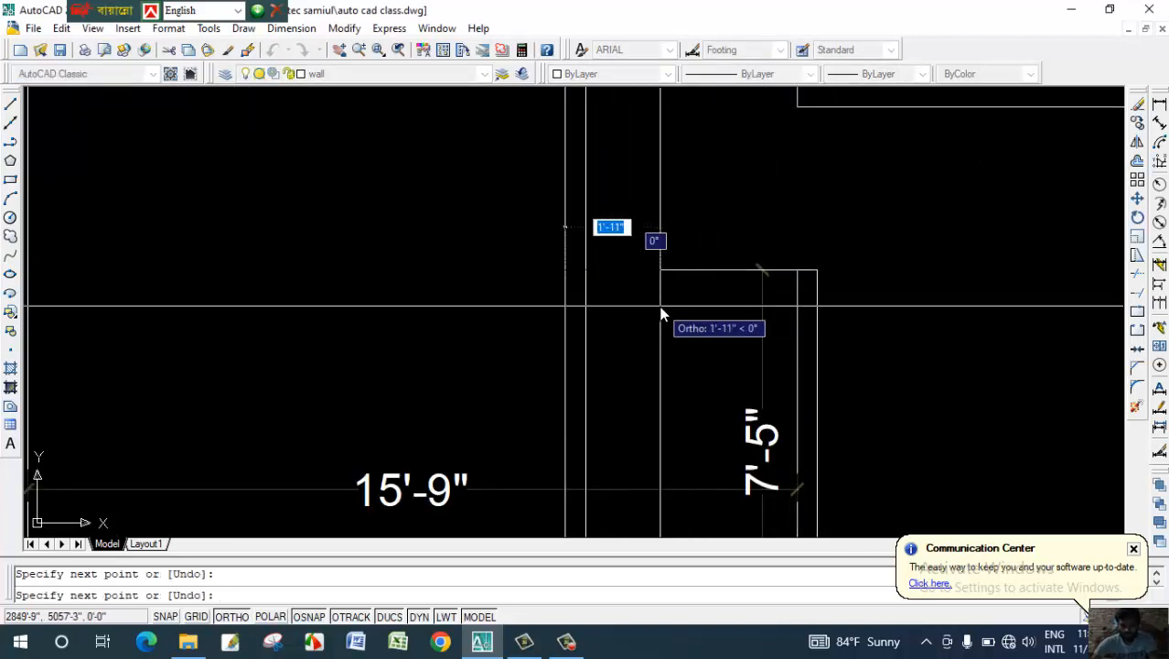
key(Escape)
Offset the horizontal connecting line 5" downward to form the wall closing the small room's upper side.
middle_drag(760, 318, 775, 261)
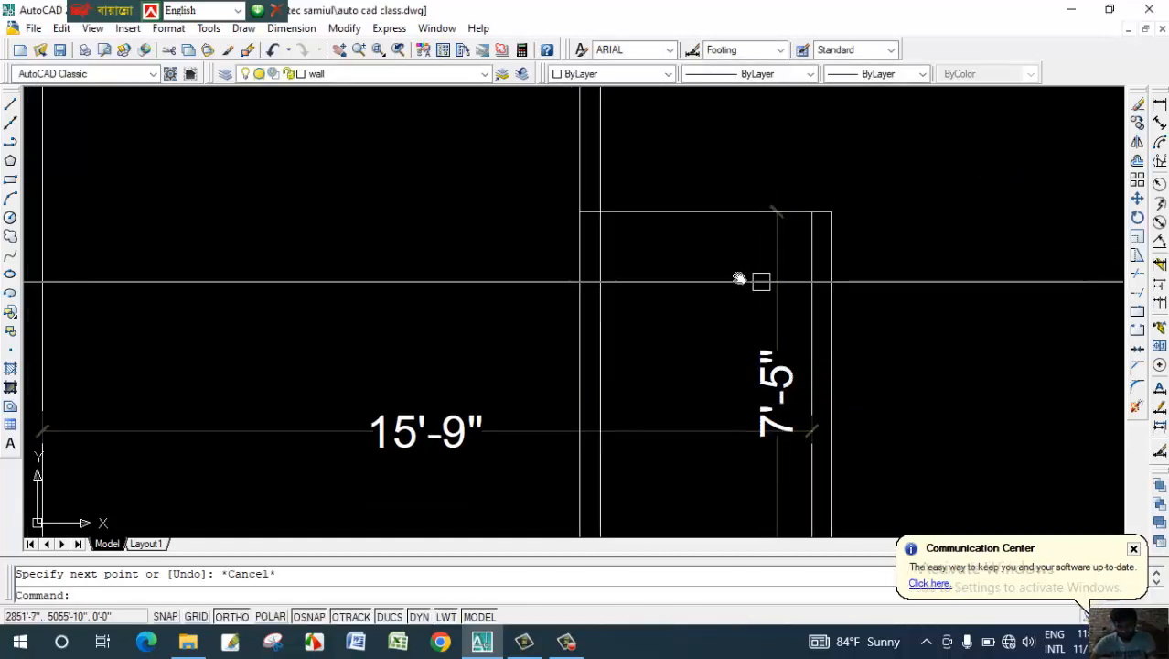
key(Escape)
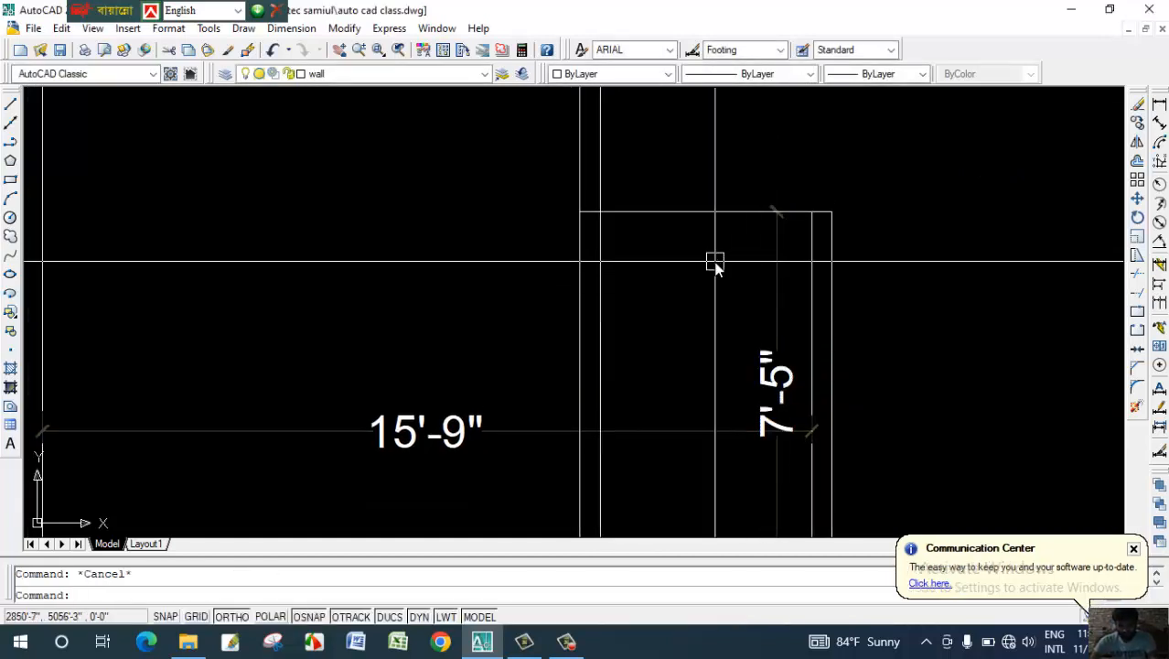
text(o)
key(Return)
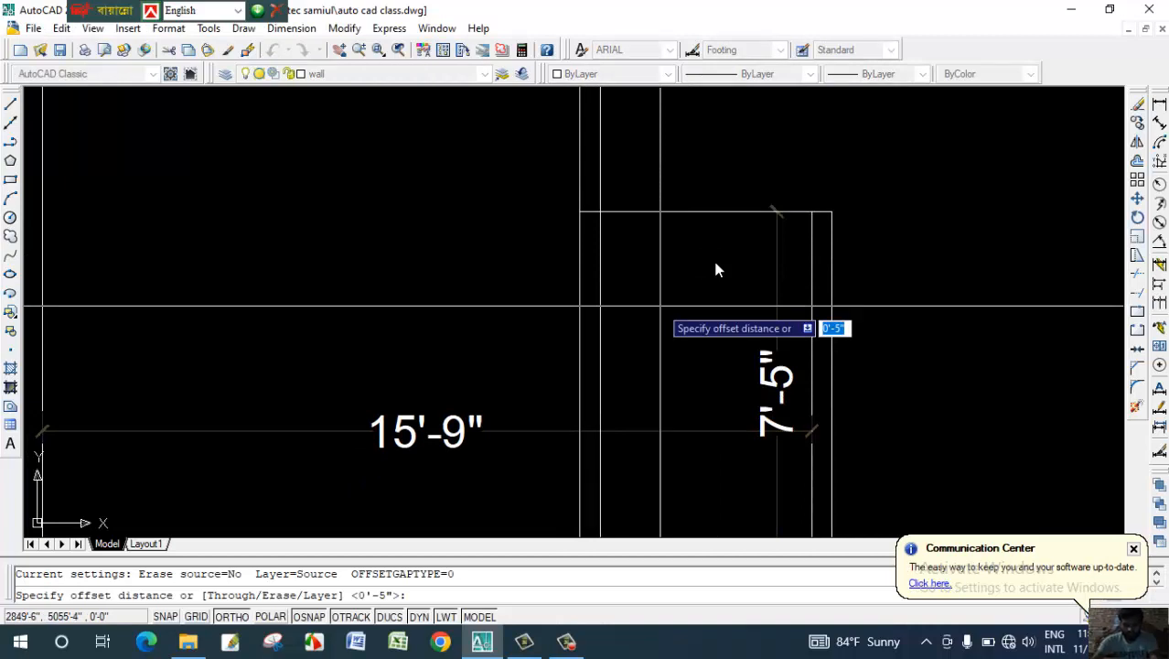
text(5)
key(Return)
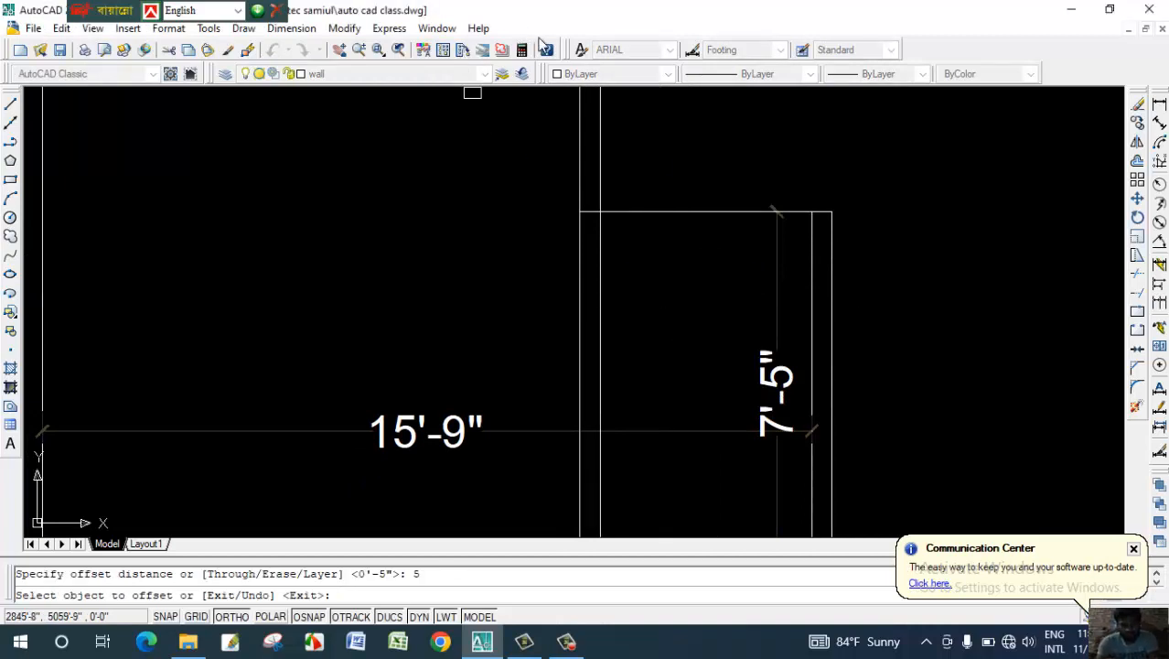
click(775, 213)
scroll(707, 267, down, 4)
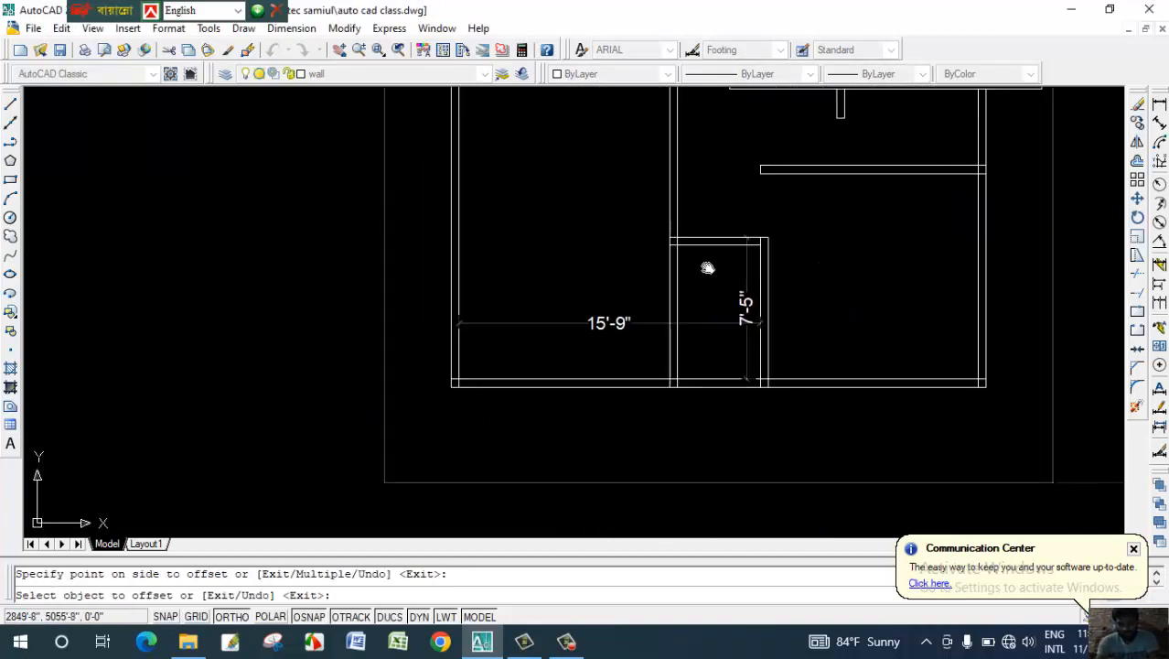
mouse_move(707, 267)
middle_down()
mouse_move(728, 302)
mouse_move(738, 383)
middle_up()
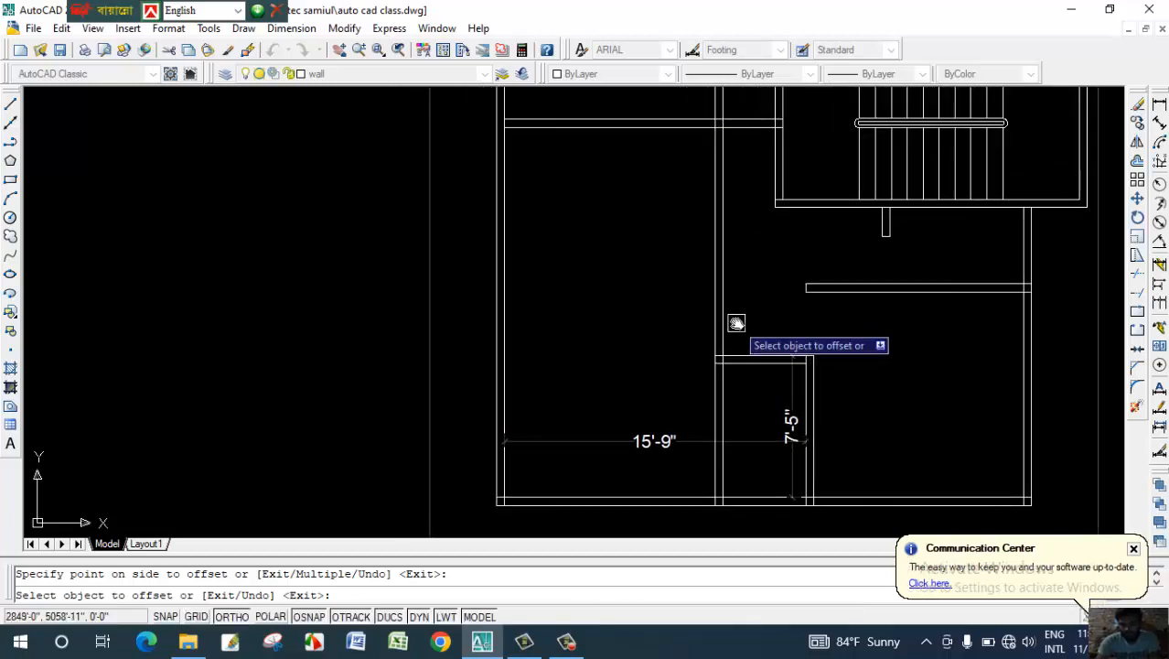
key(Escape)
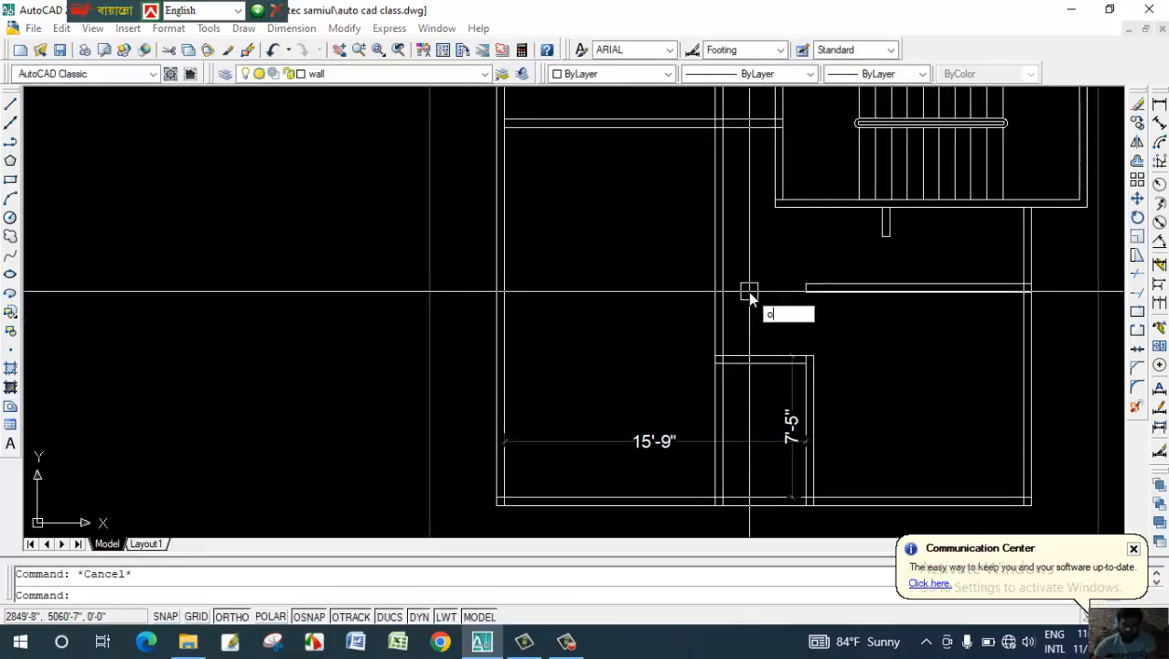
Try offsetting the bottom wall's inner line 13' upward and erase the resulting line.
text(o)
key(Return)
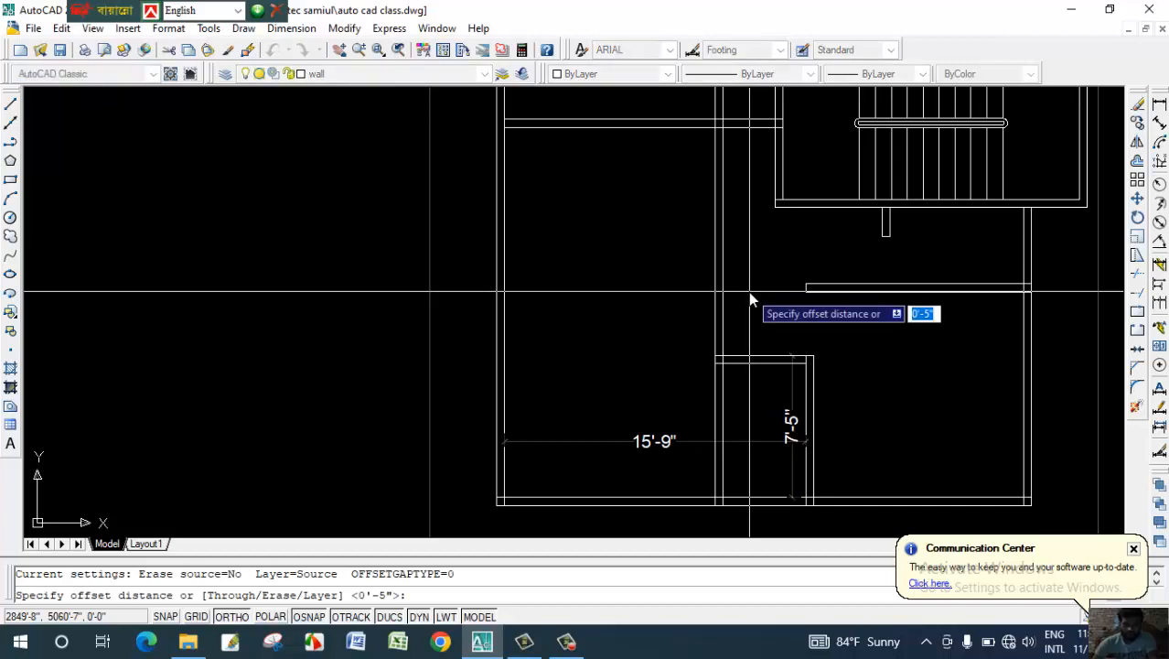
text(13)
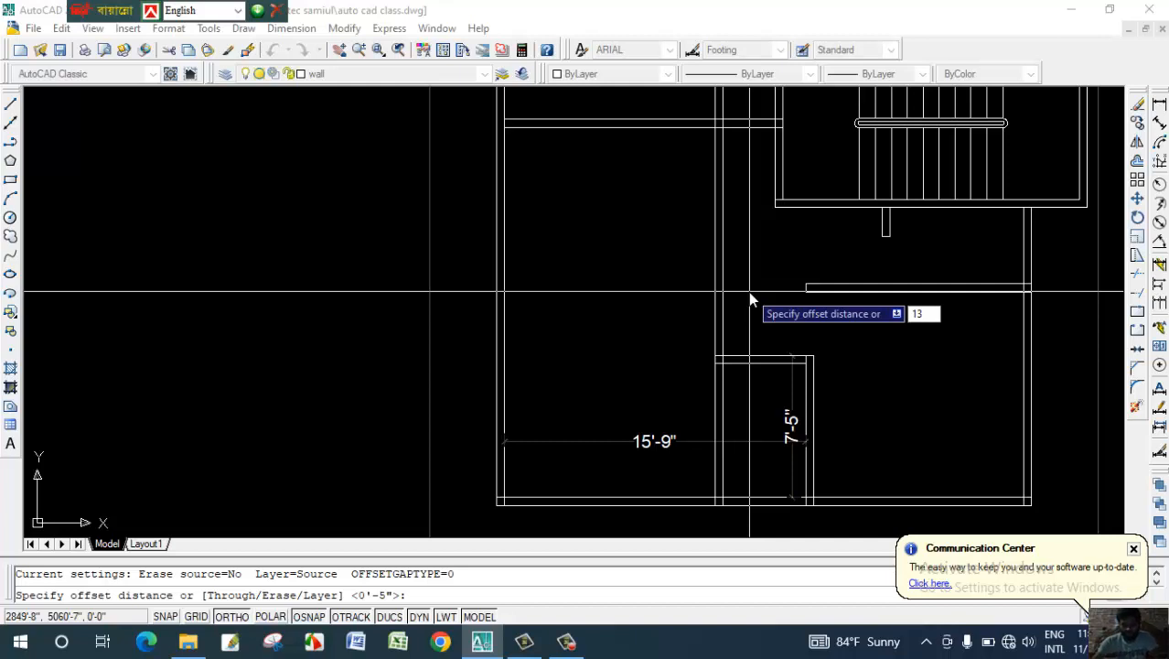
key(Return)
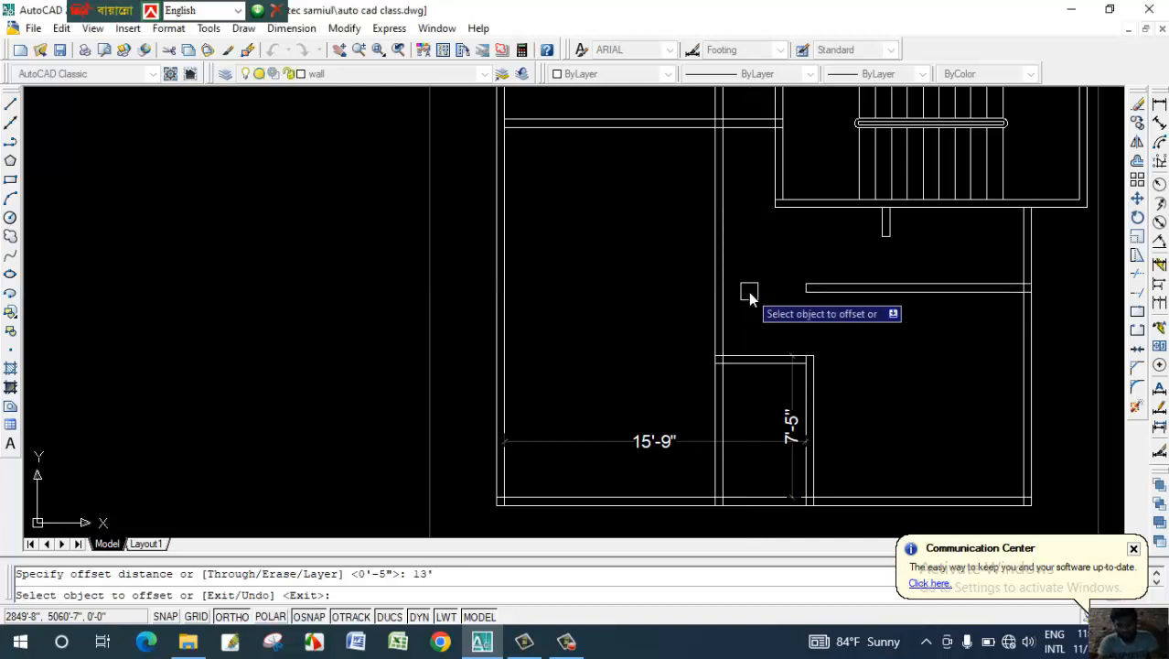
click(599, 498)
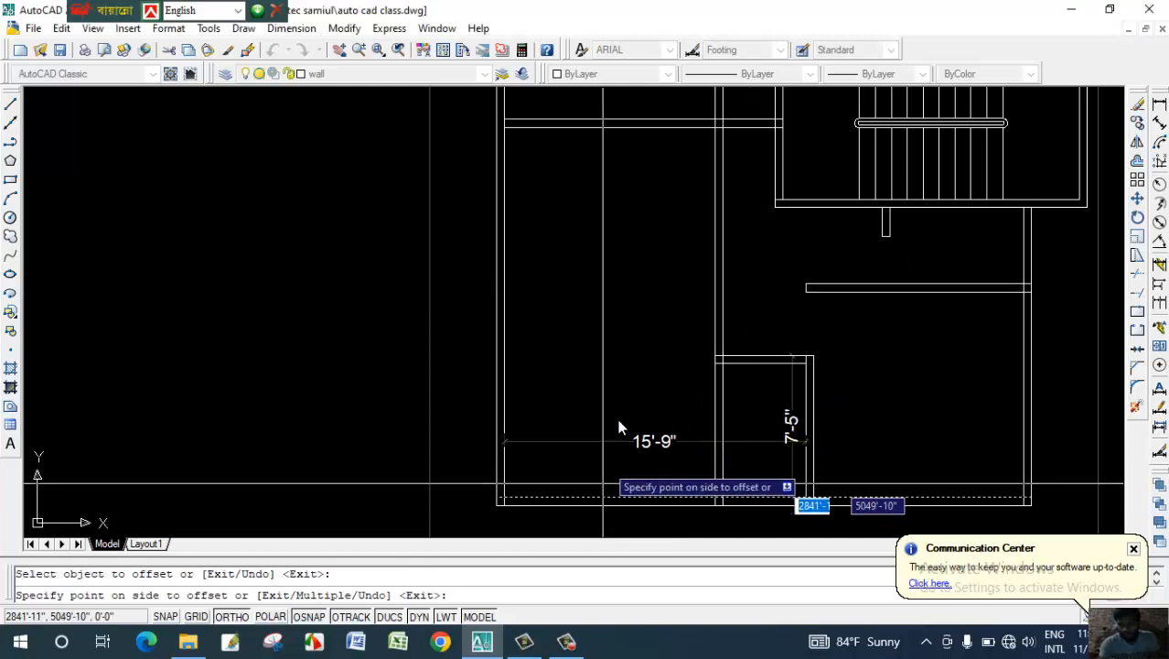
click(625, 403)
key(Escape)
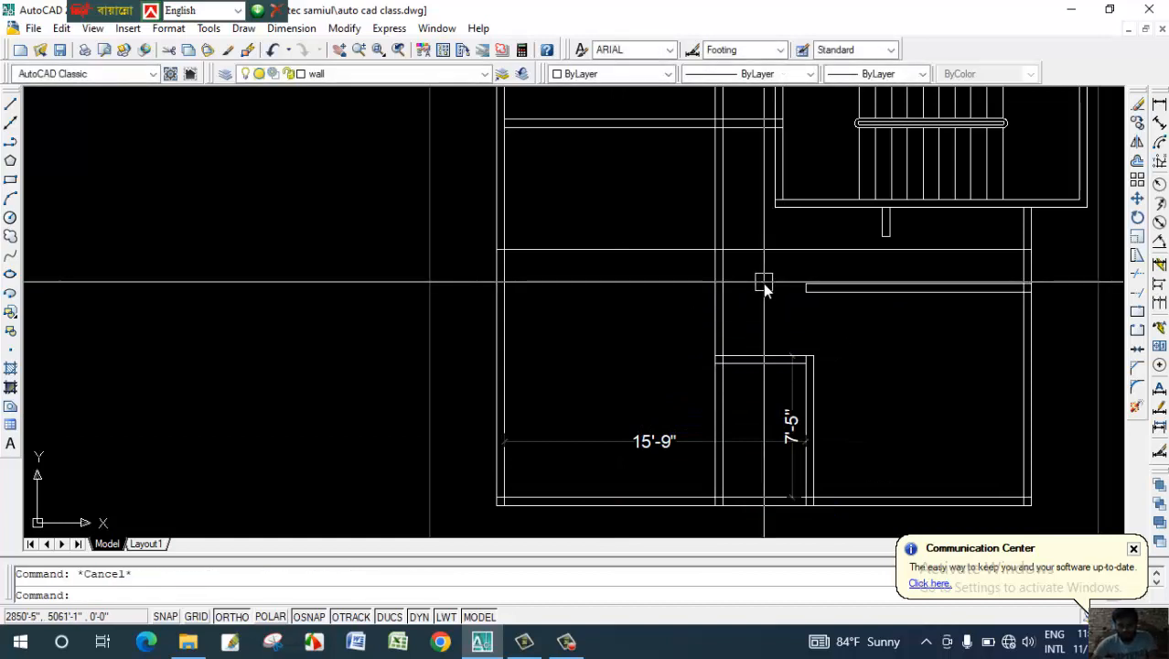
click(666, 250)
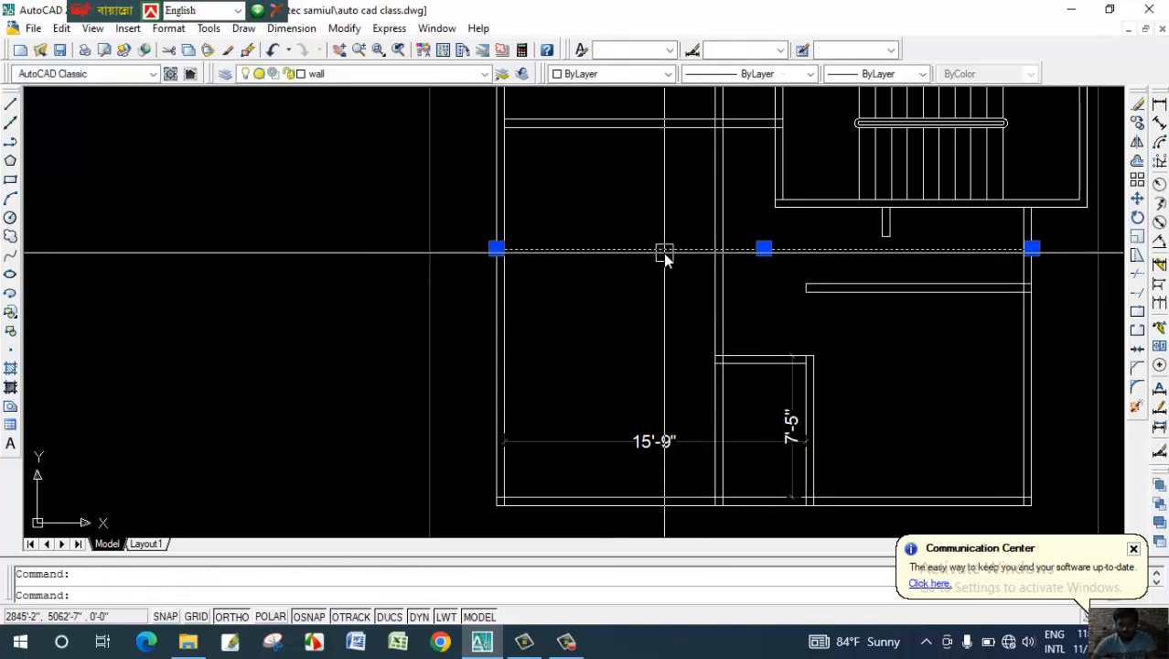
key(Delete)
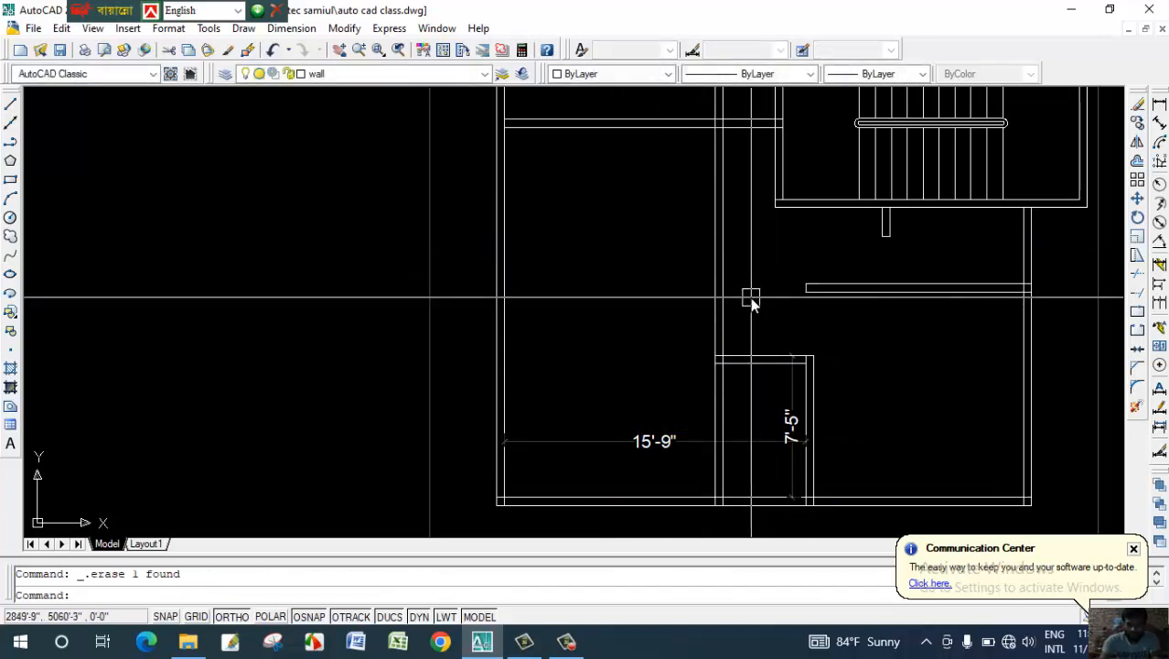
Offset the bottom wall's inner line 12' upward across the plan.
text(o)
key(Return)
text(12)
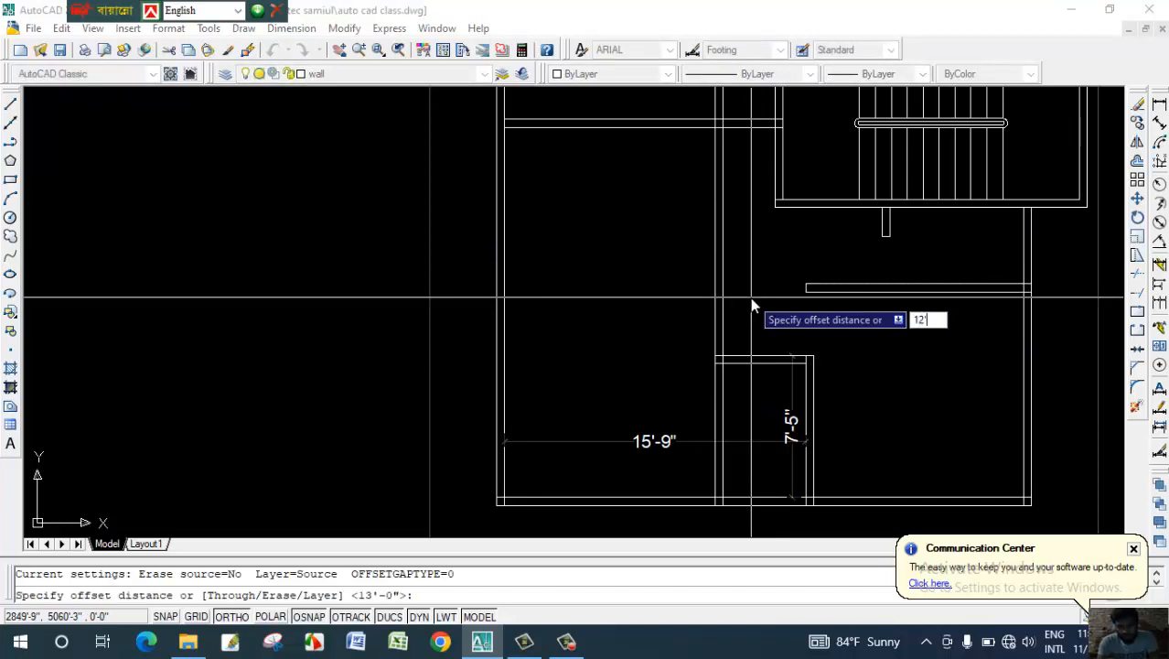
key(Return)
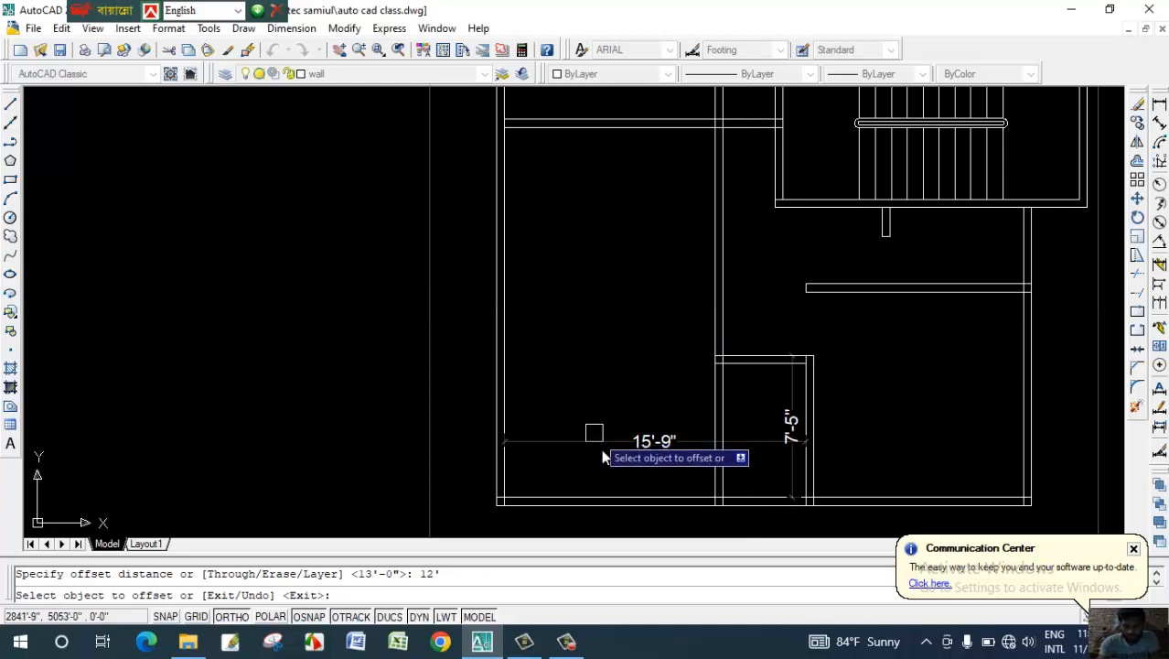
click(629, 499)
click(639, 308)
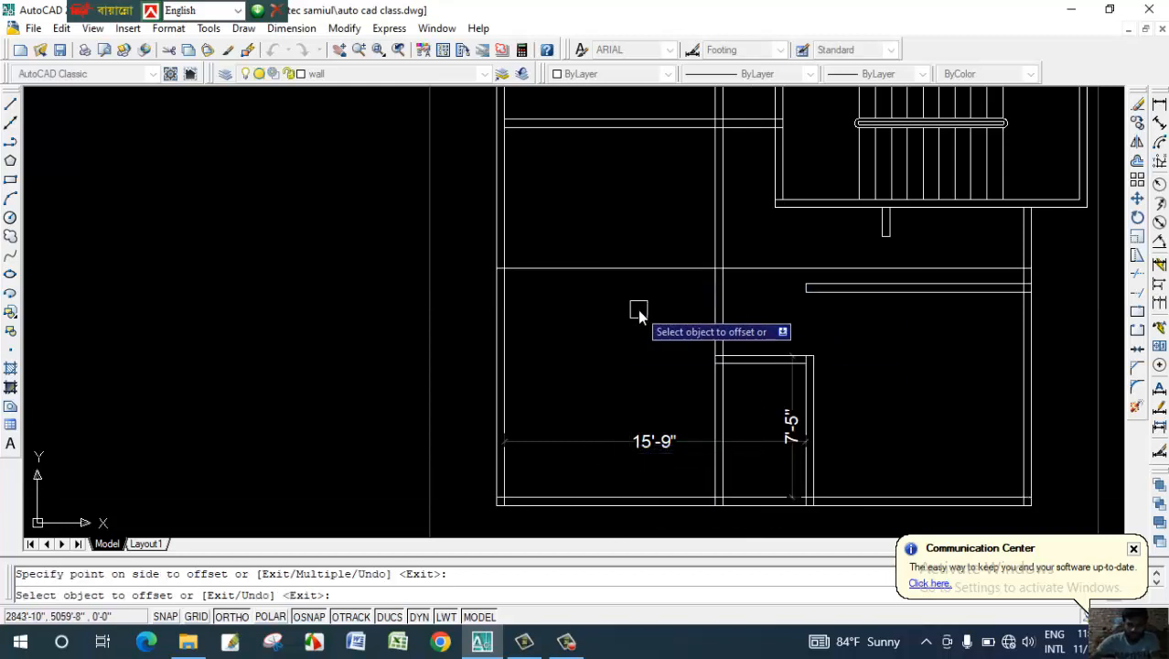
key(Escape)
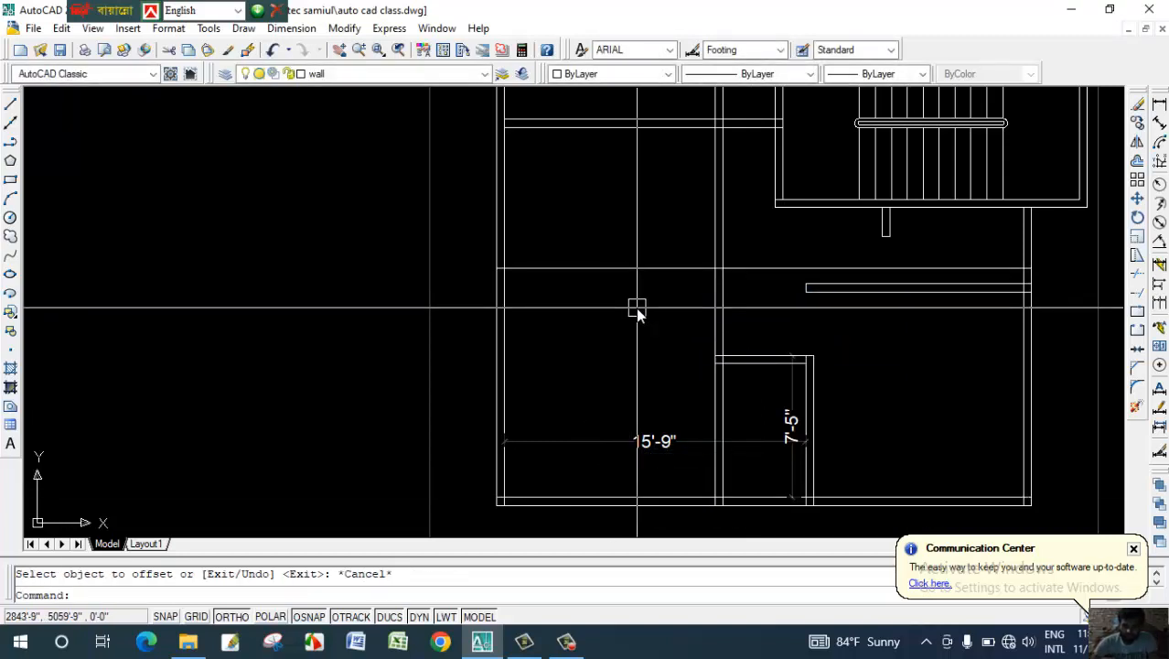
Offset the new horizontal line 5" upward to form a partition wall.
text(o)
key(Return)
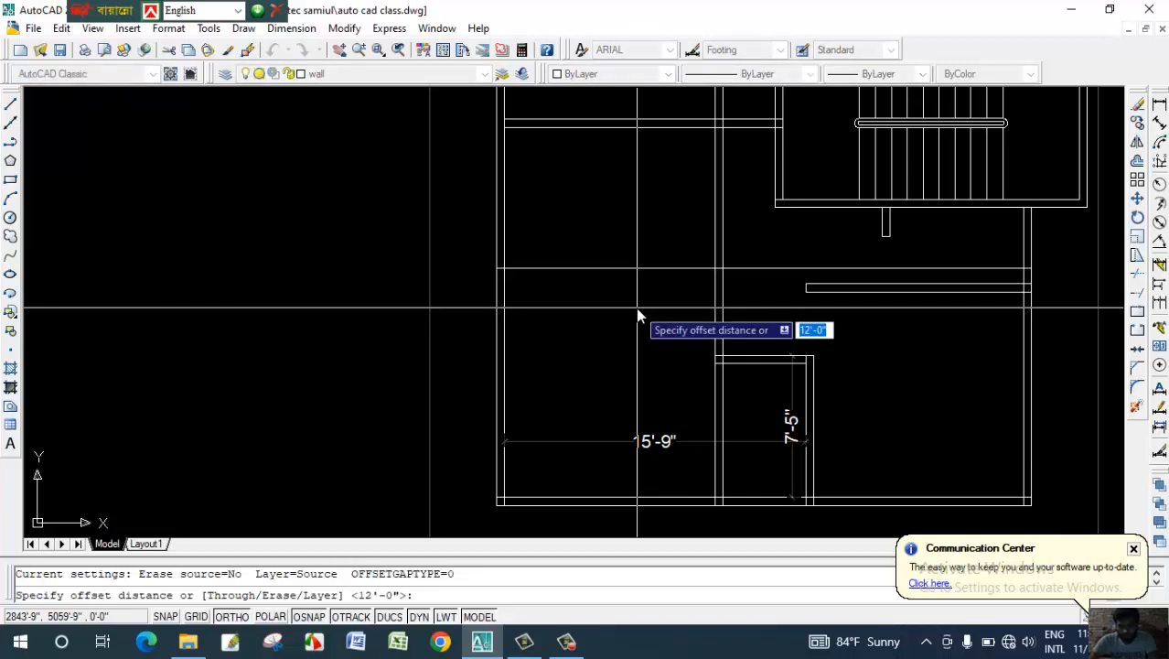
text(5)
key(Return)
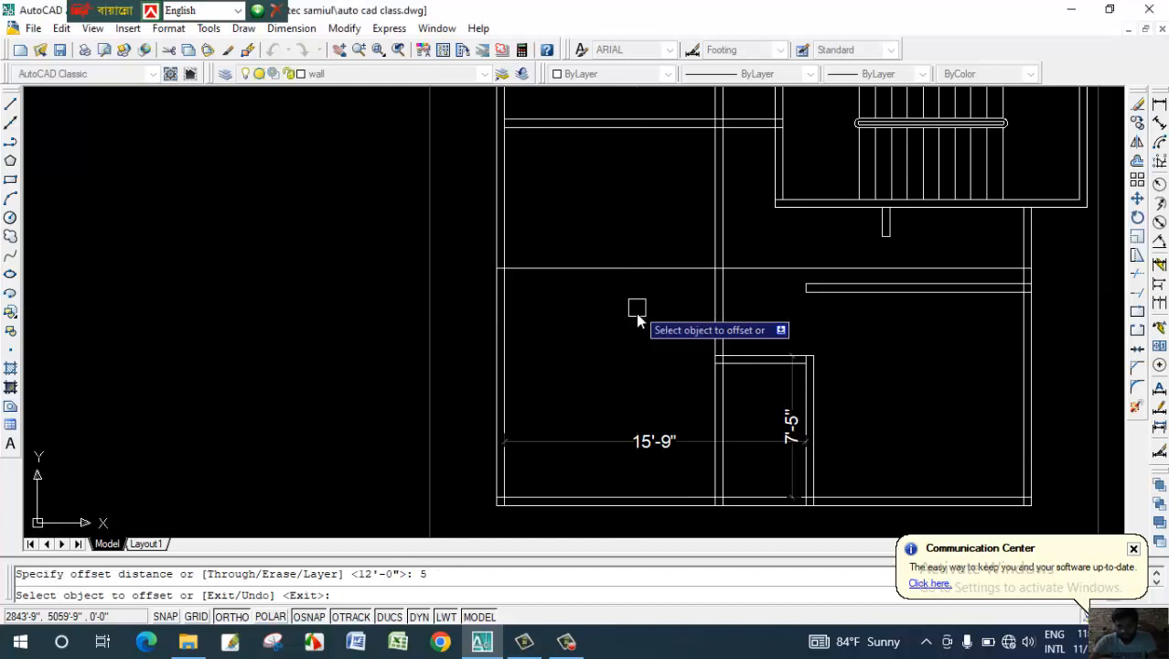
click(696, 268)
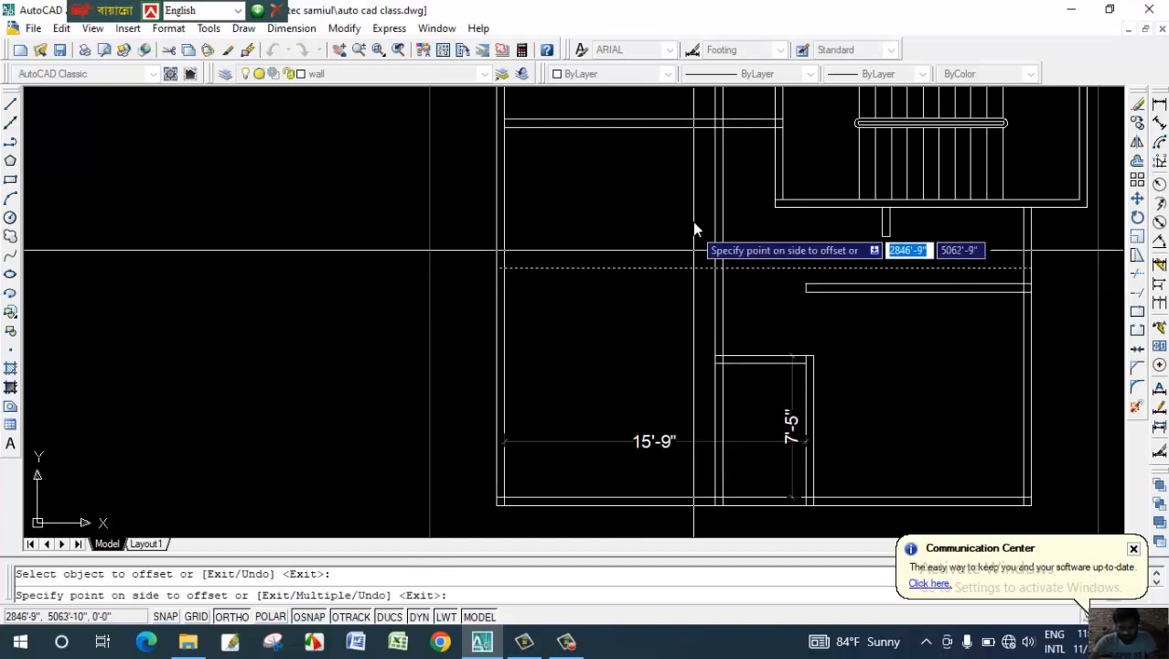
click(694, 227)
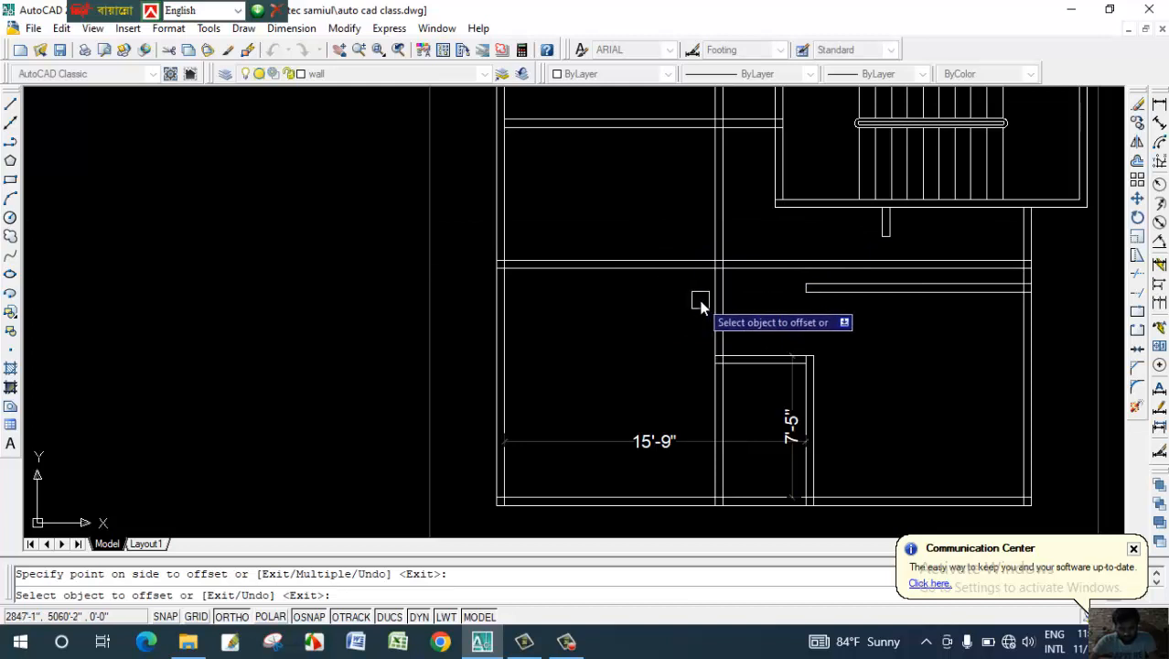
mouse_move(681, 300)
middle_down()
mouse_move(642, 295)
mouse_move(712, 248)
mouse_move(720, 259)
middle_up()
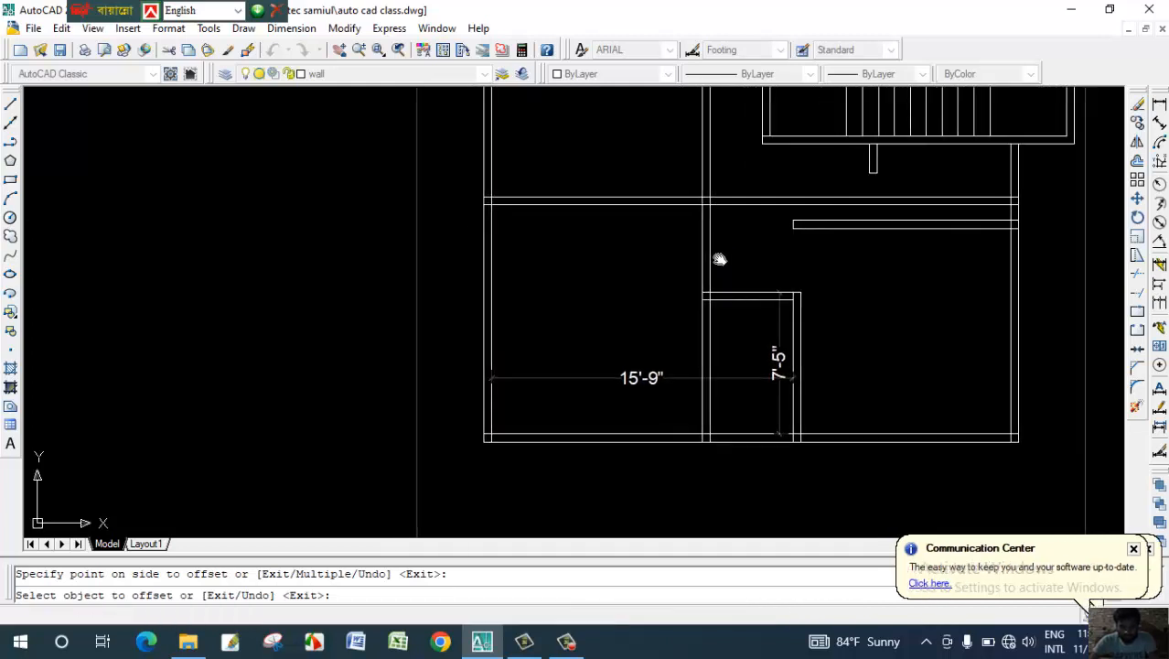
key(Escape)
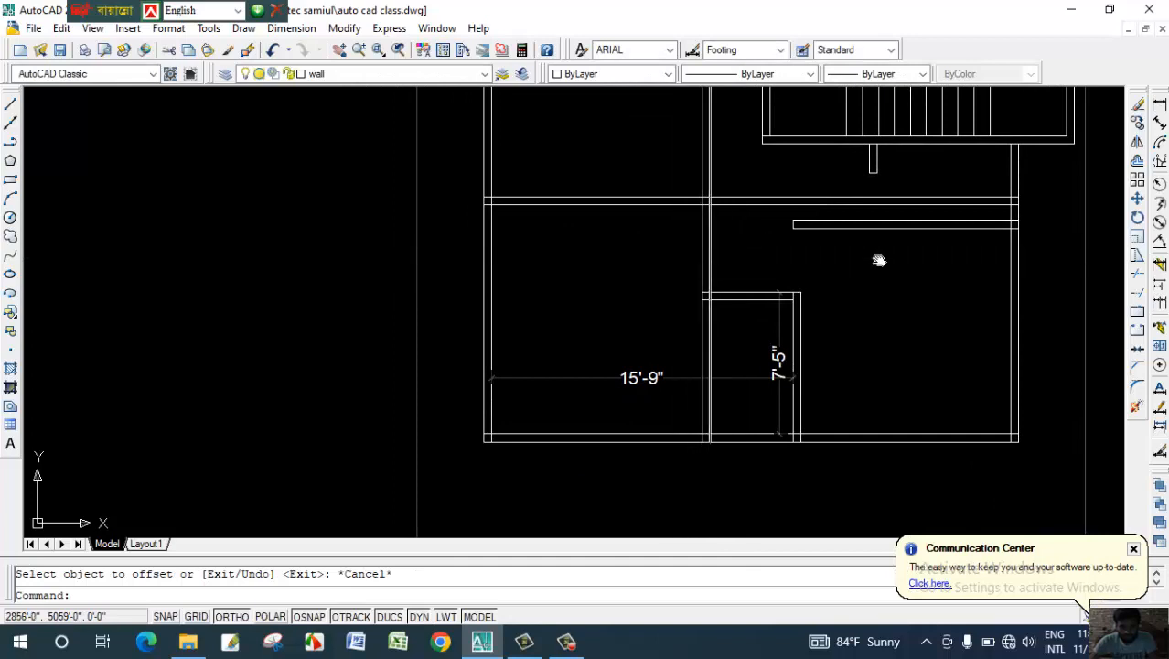
Add a vertical linear dimension in the lower left room, from the new partition's lower line to the bottom wall's inner line.
click(1159, 103)
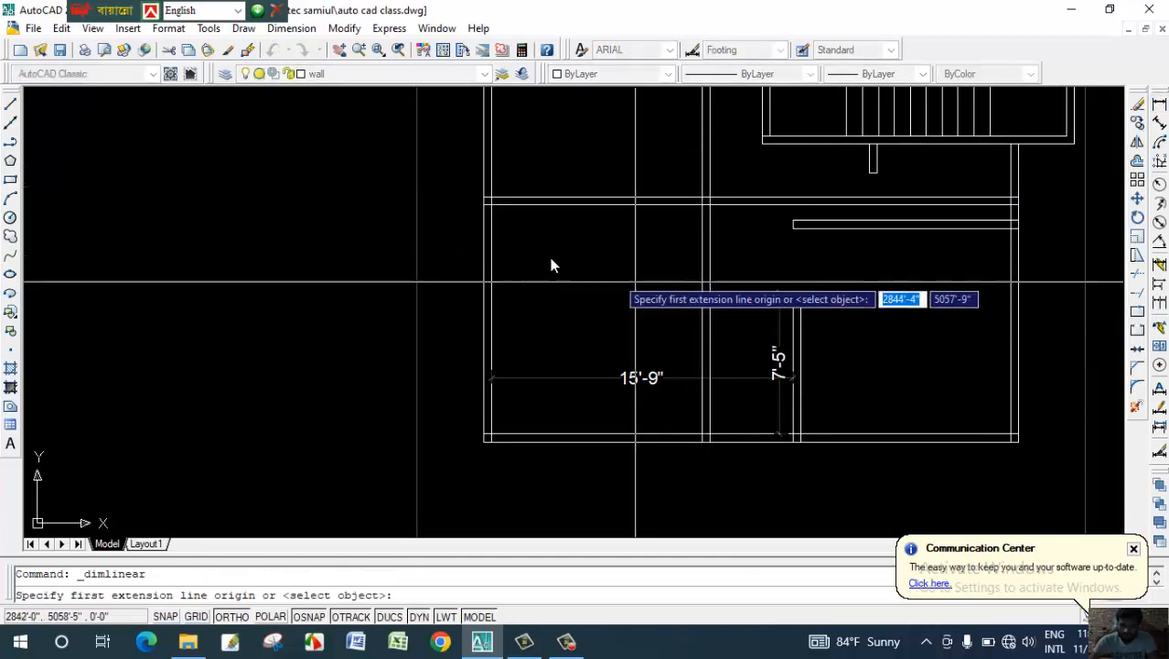
click(537, 206)
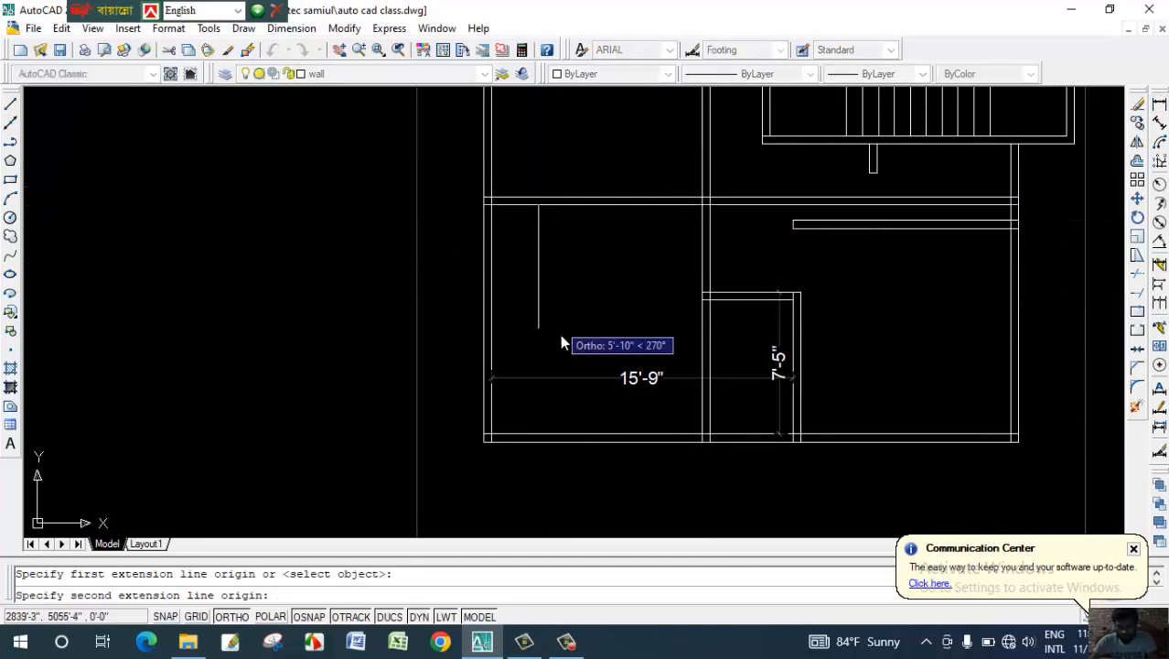
click(541, 433)
click(547, 430)
Add a vertical linear dimension between the upper horizontal partition's lower line and the new partition's upper line.
middle_drag(604, 258, 635, 342)
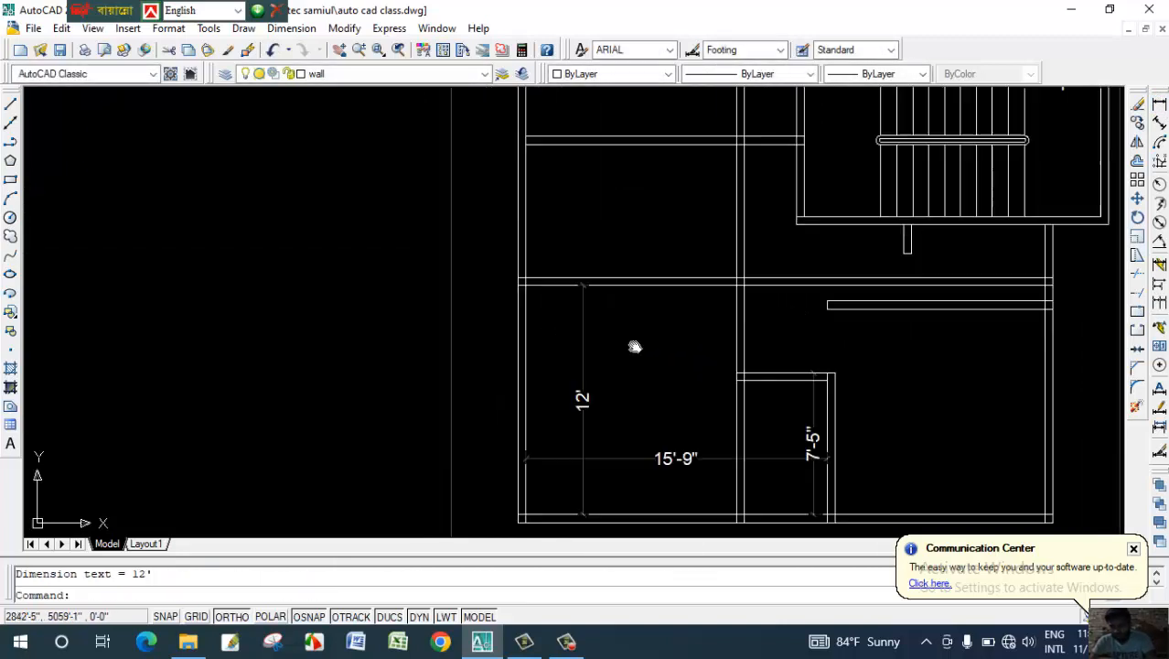
key(Return)
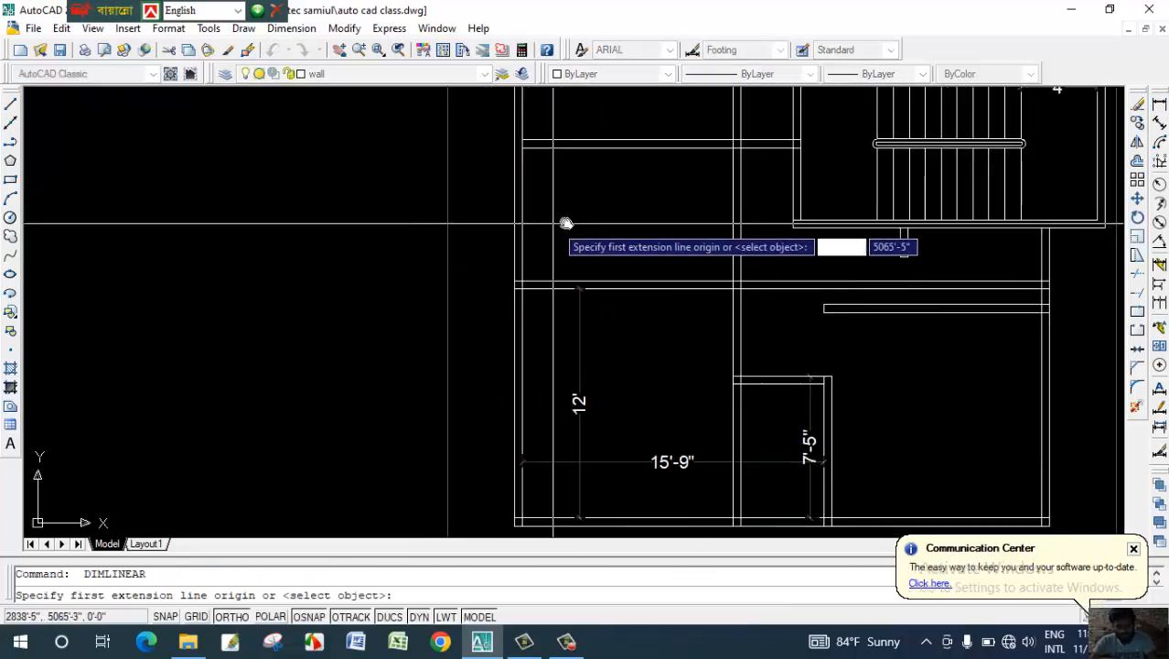
click(551, 148)
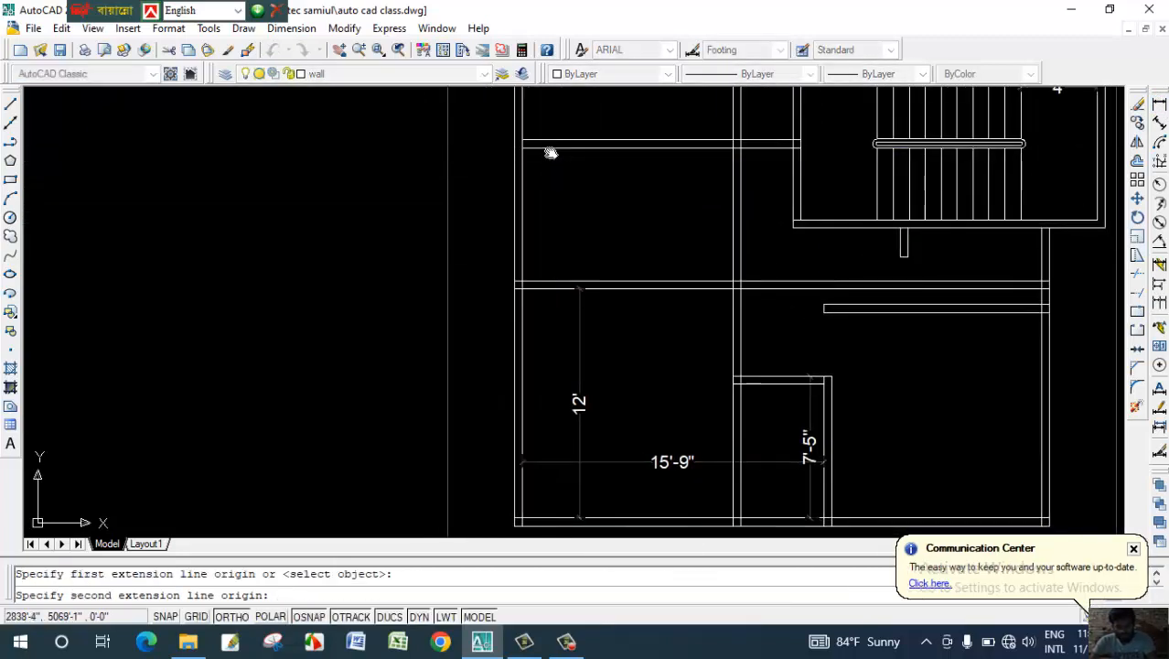
click(548, 280)
click(568, 273)
key(Escape)
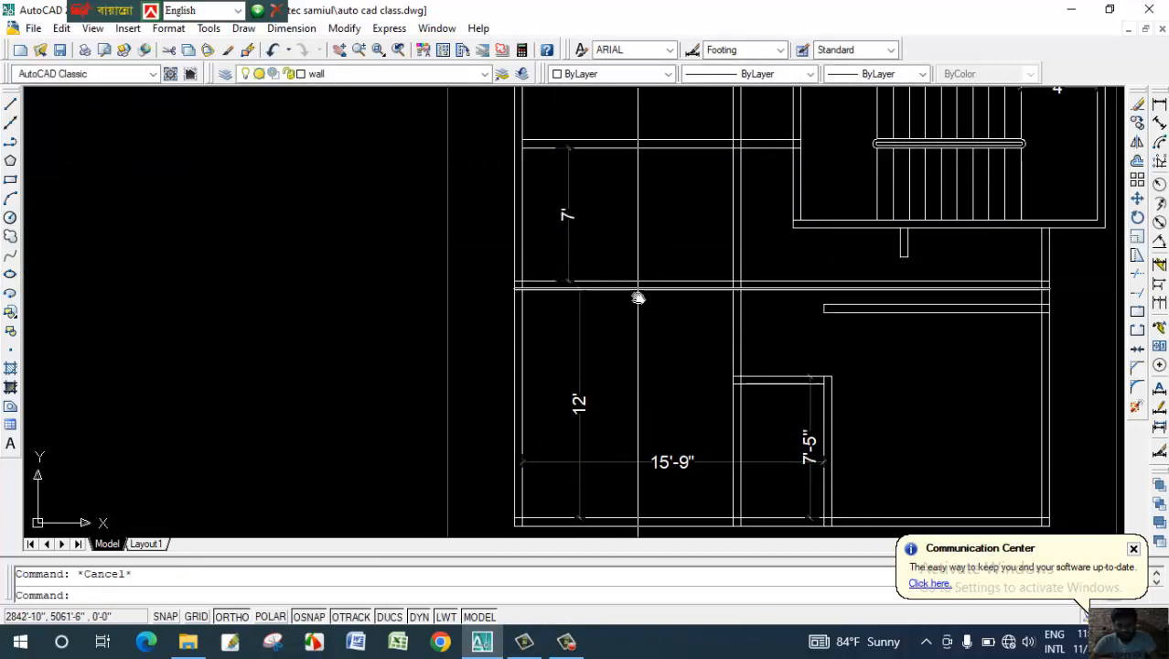
Move both lines of the new horizontal partition 12" straight down.
click(646, 258)
click(616, 318)
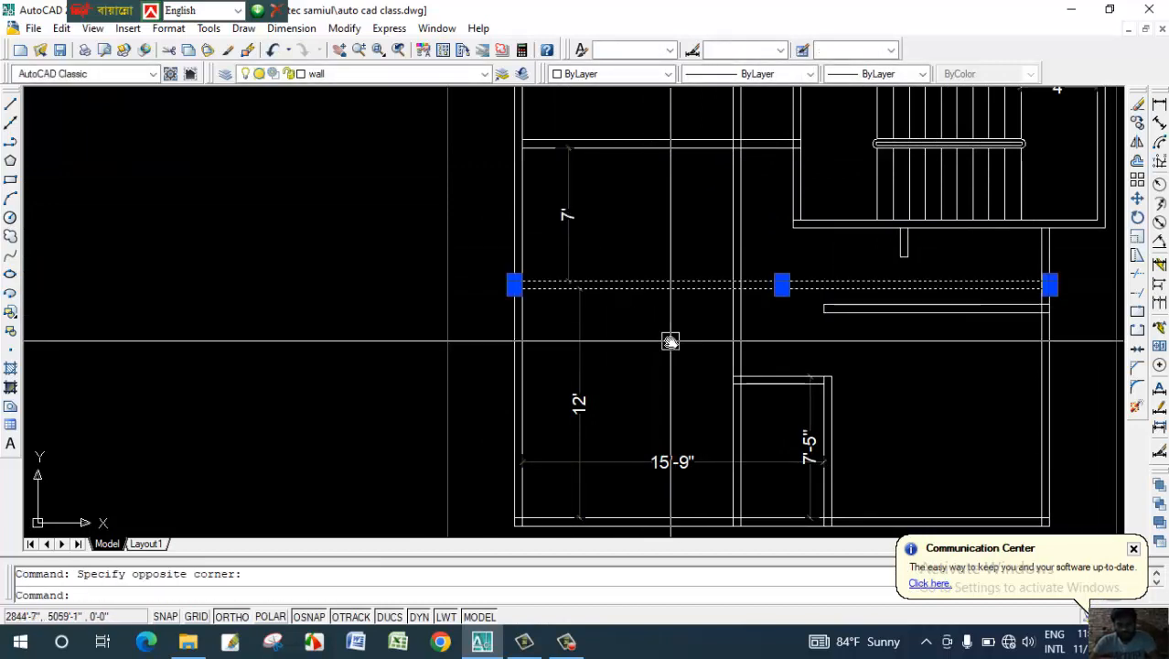
text(m)
key(Return)
click(668, 340)
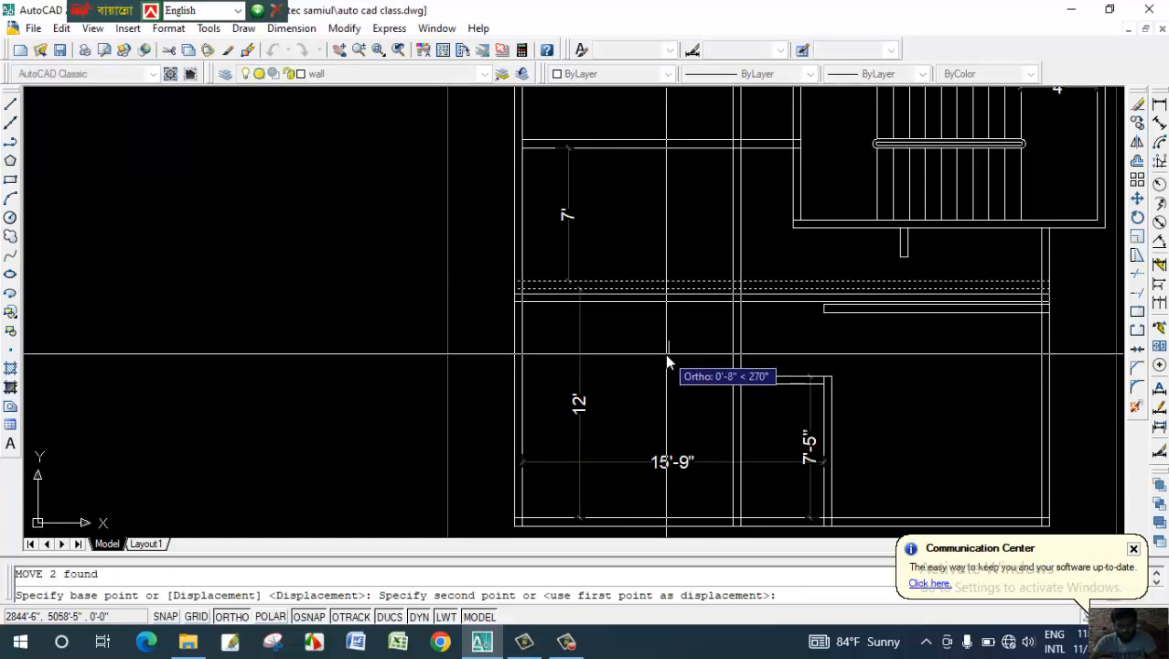
text(12)
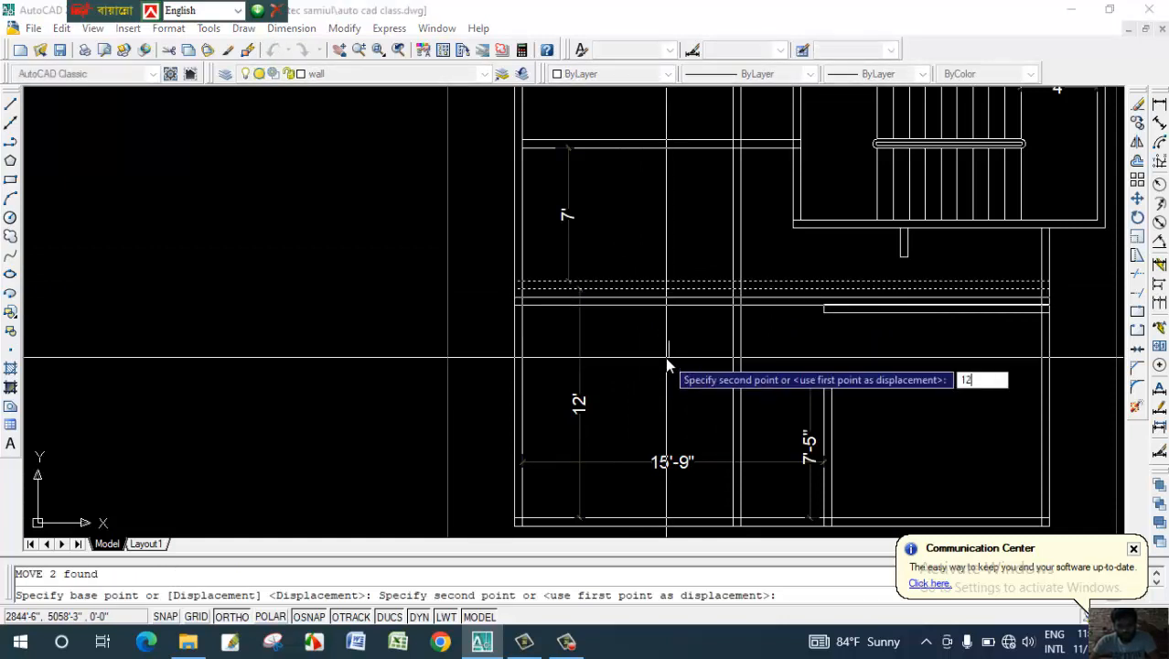
key(Return)
Shorten the lower room's horizontal dimension by moving its right extension point to the left line of the vertical partition.
scroll(682, 313, up, 2)
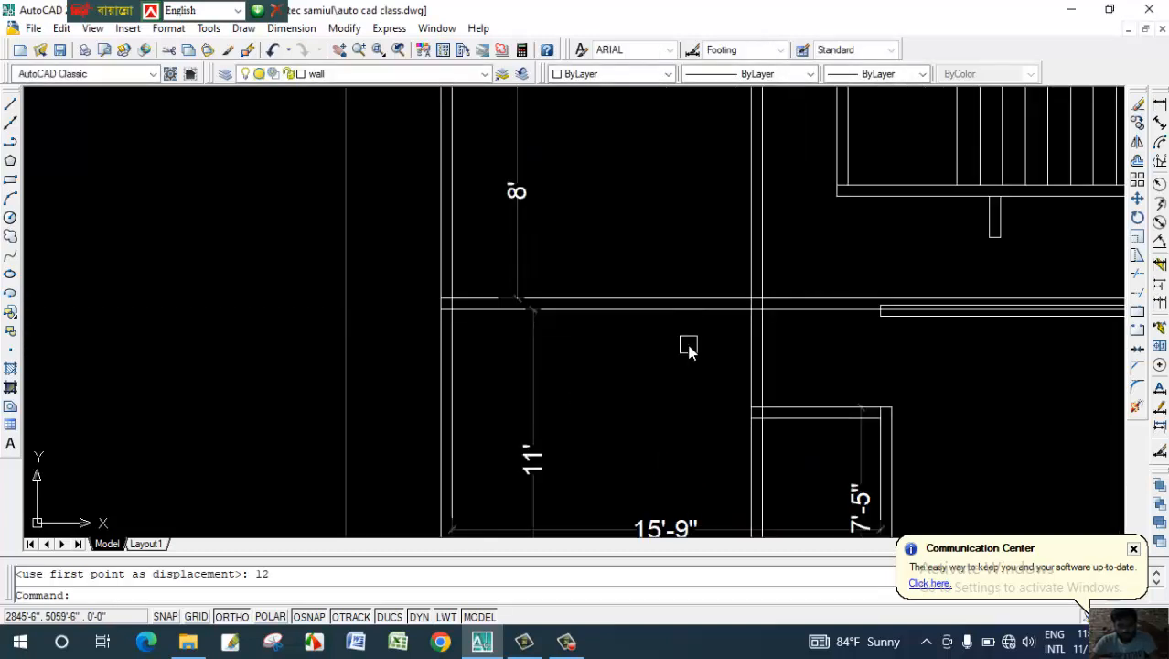
scroll(778, 335, up, 1)
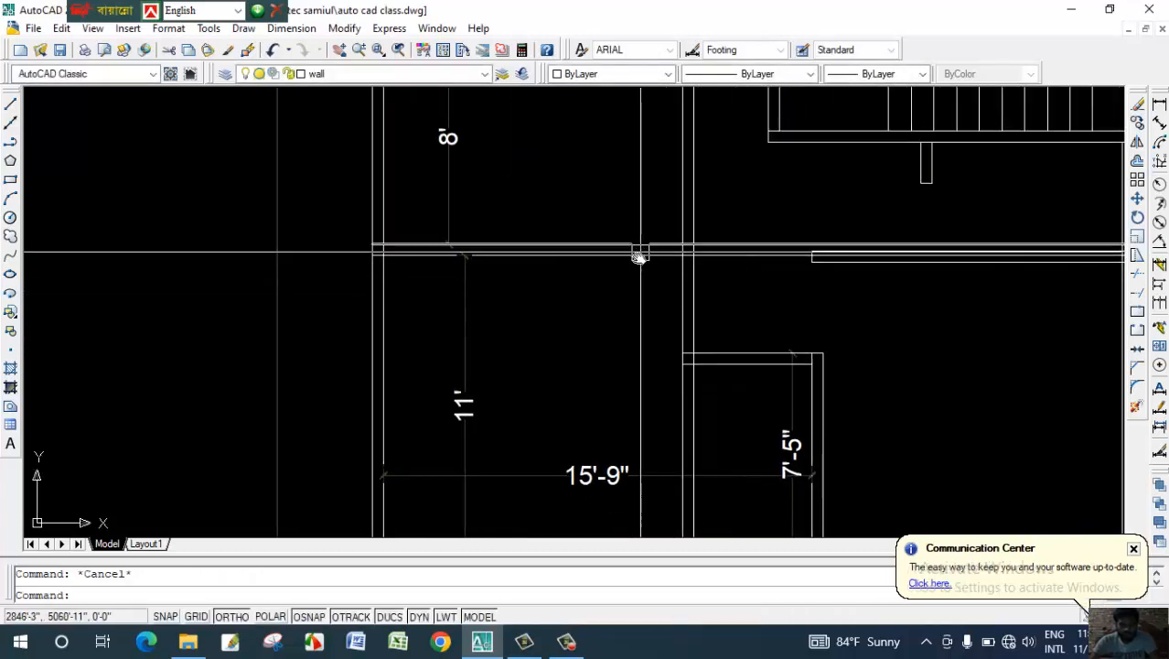
mouse_move(640, 256)
middle_down()
mouse_move(648, 351)
mouse_move(744, 336)
mouse_move(655, 363)
mouse_move(556, 303)
mouse_move(566, 265)
middle_up()
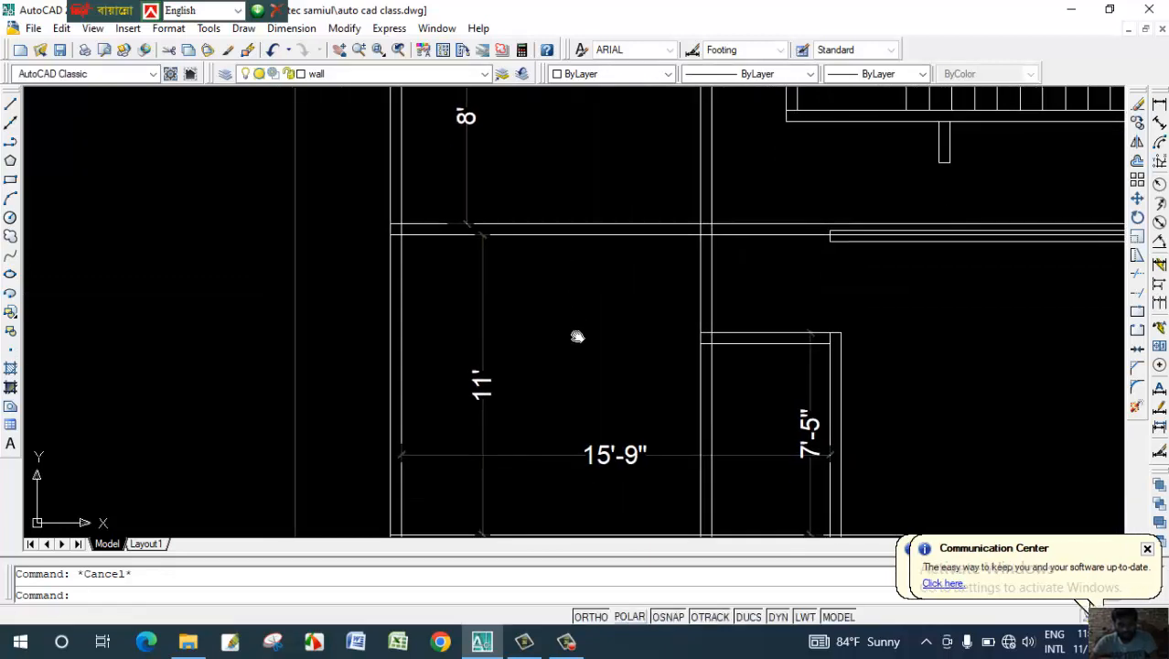
middle_drag(601, 371, 607, 316)
click(744, 410)
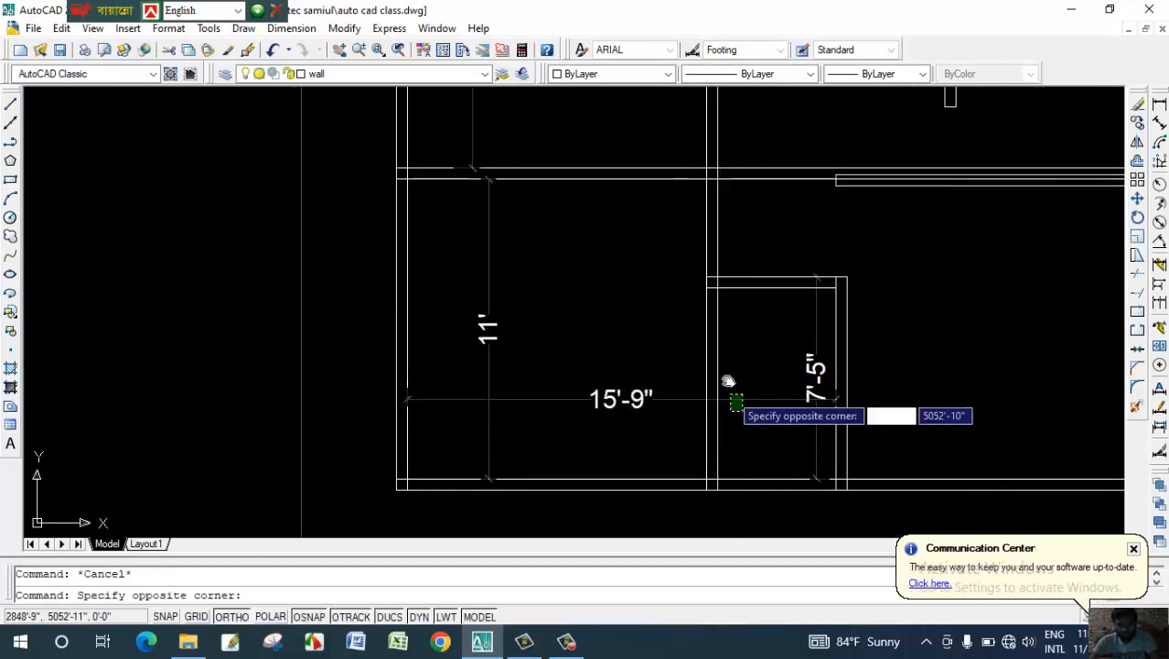
click(762, 375)
scroll(825, 396, up, 2)
click(779, 399)
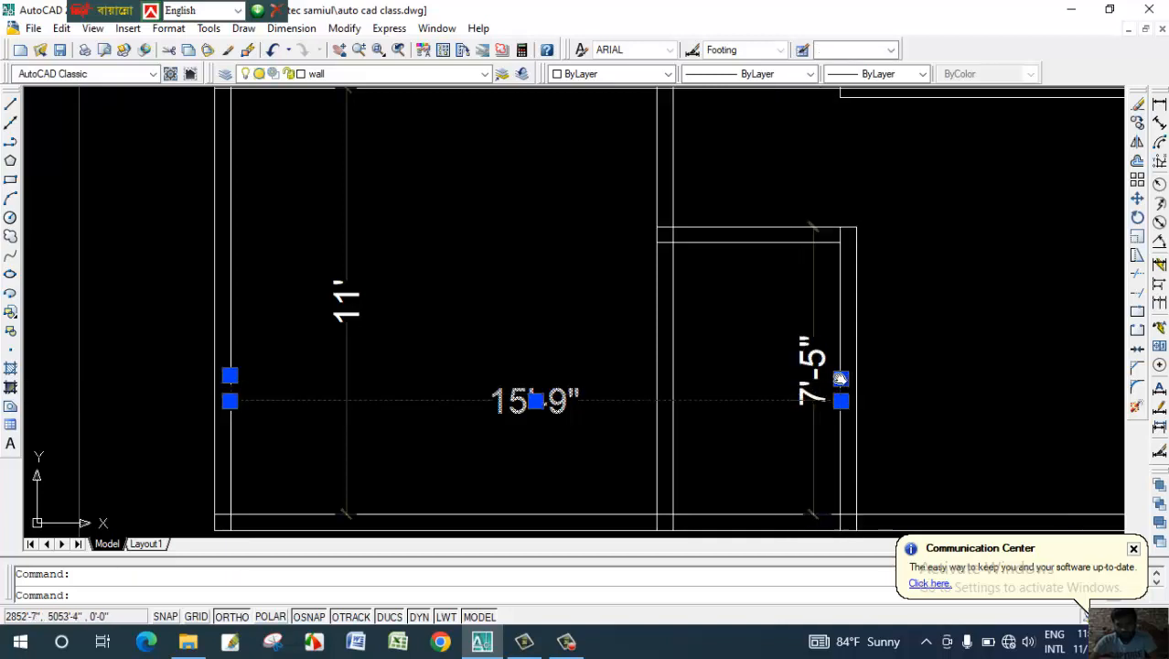
click(841, 378)
click(653, 378)
key(Escape)
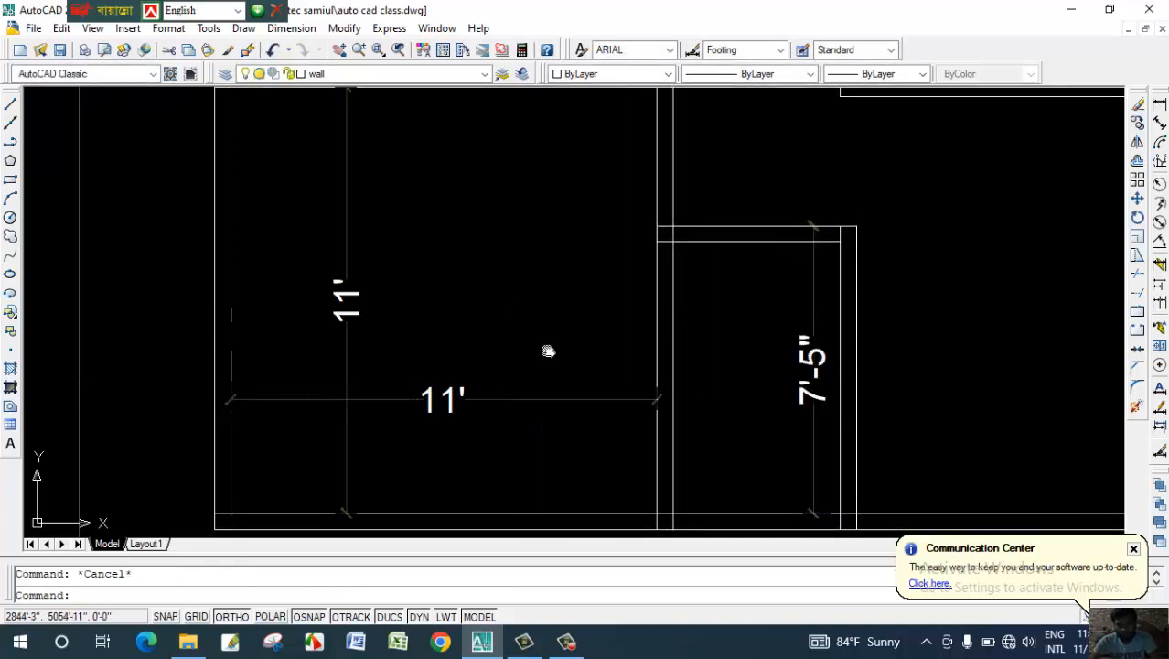
Trim away the vertical partition lines above the lower left room and the horizontal partition lines extending right of its corner.
mouse_move(548, 346)
middle_down()
mouse_move(609, 364)
mouse_move(630, 319)
mouse_move(640, 343)
middle_up()
scroll(595, 364, down, 2)
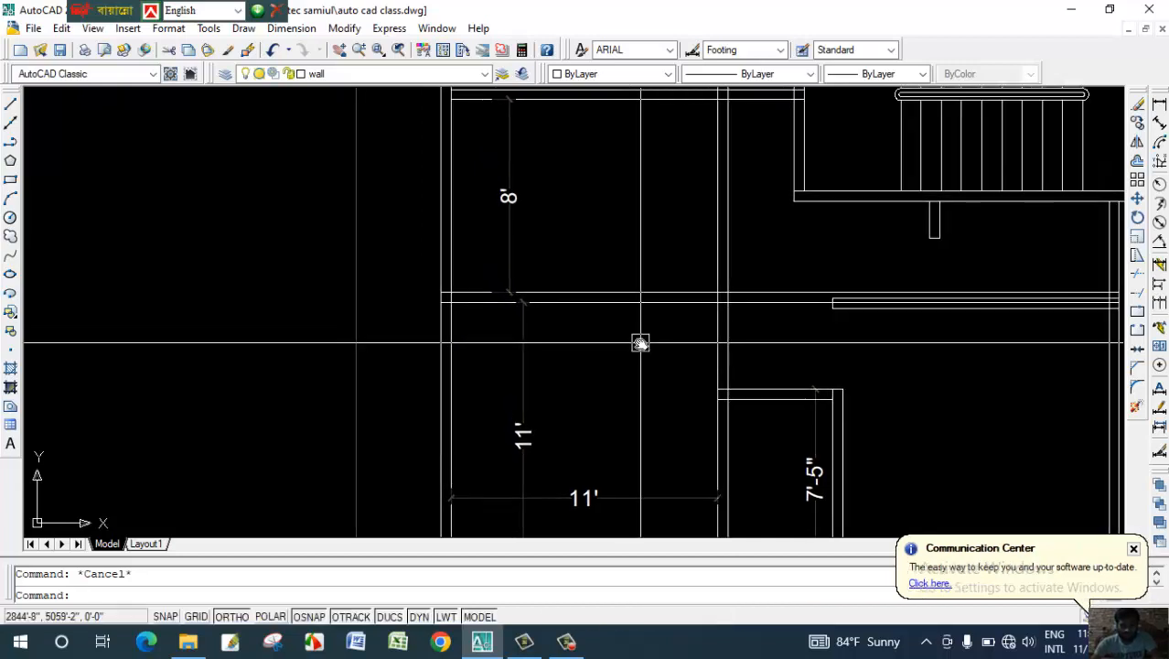
text(tr)
key(Return)
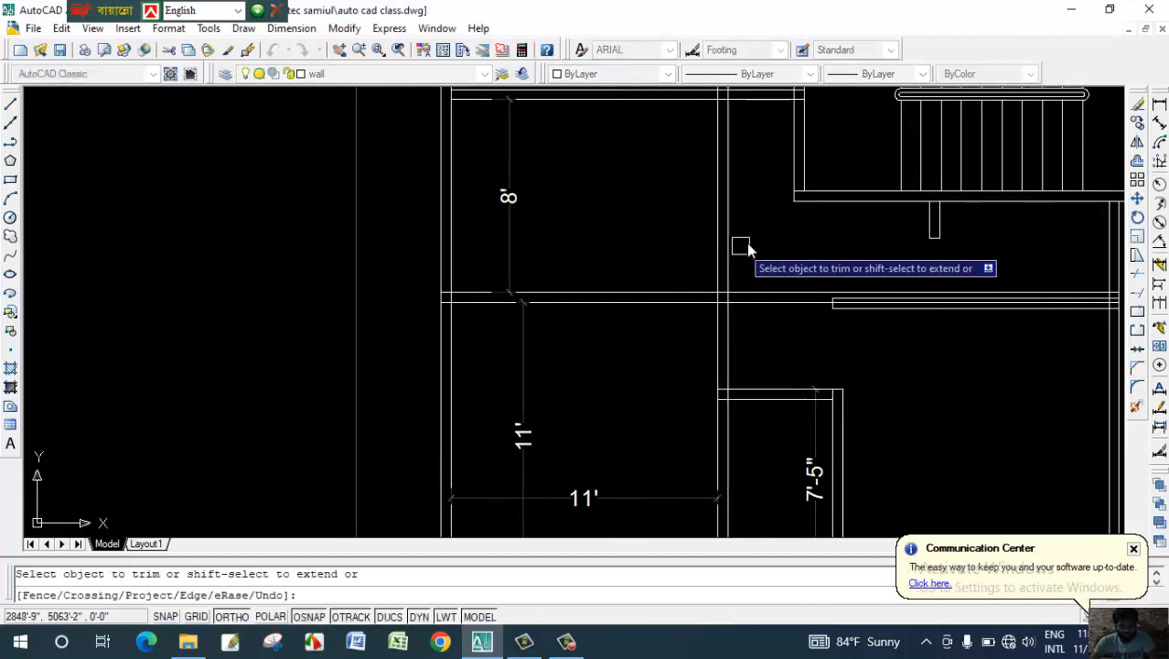
click(748, 241)
click(691, 267)
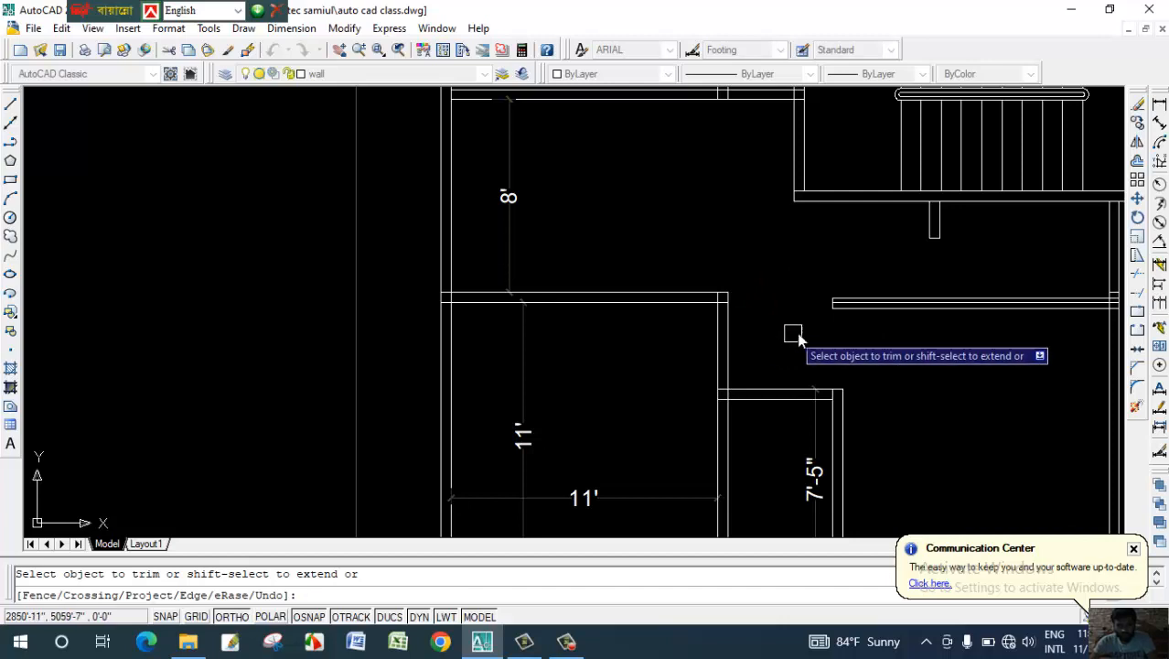
key(Escape)
Delete the leftover horizontal line running inside the partition below the staircase.
scroll(823, 311, up, 4)
click(815, 301)
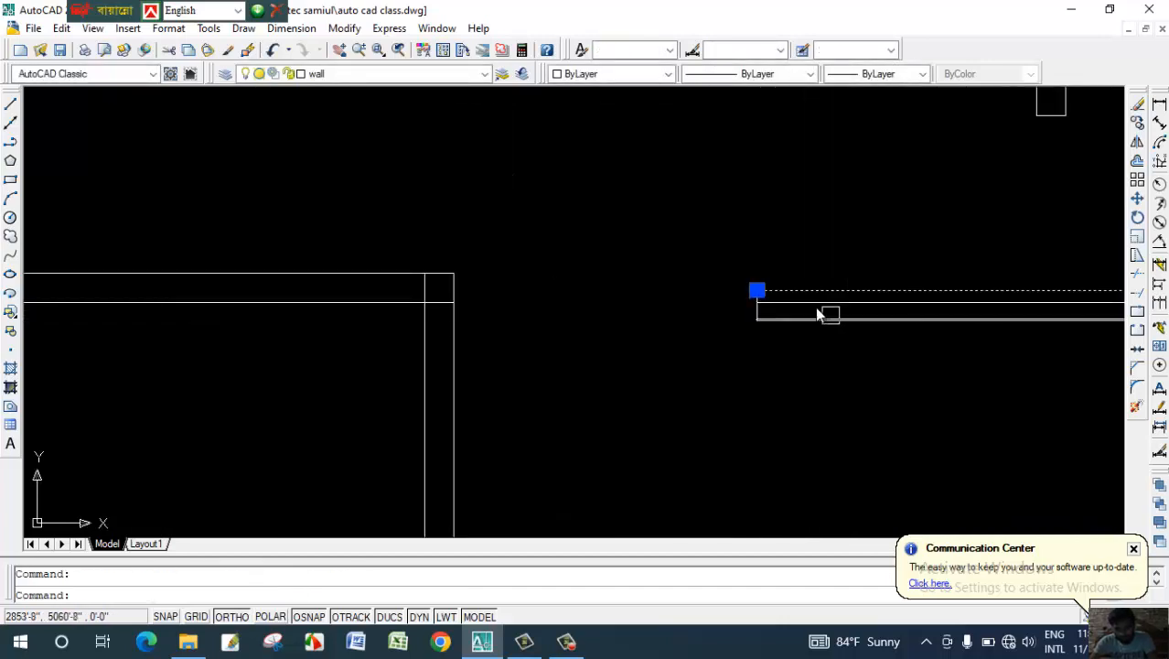
key(Escape)
click(813, 302)
key(Escape)
scroll(820, 313, up, 2)
click(793, 291)
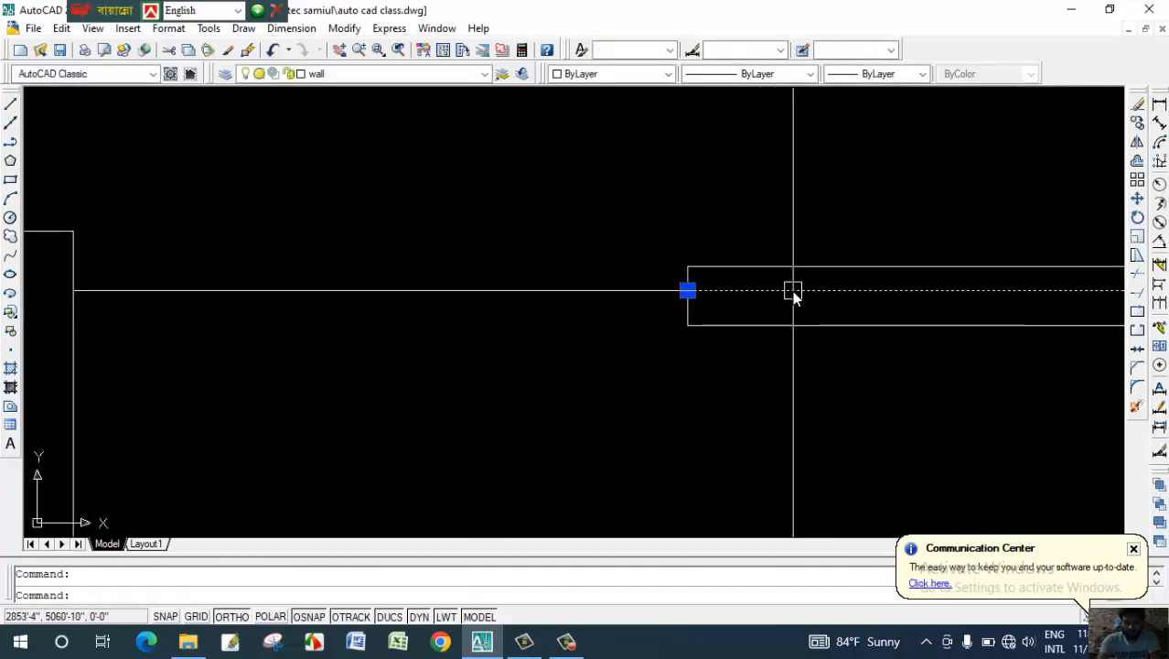
key(Delete)
scroll(657, 338, down, 1)
scroll(657, 338, down, 5)
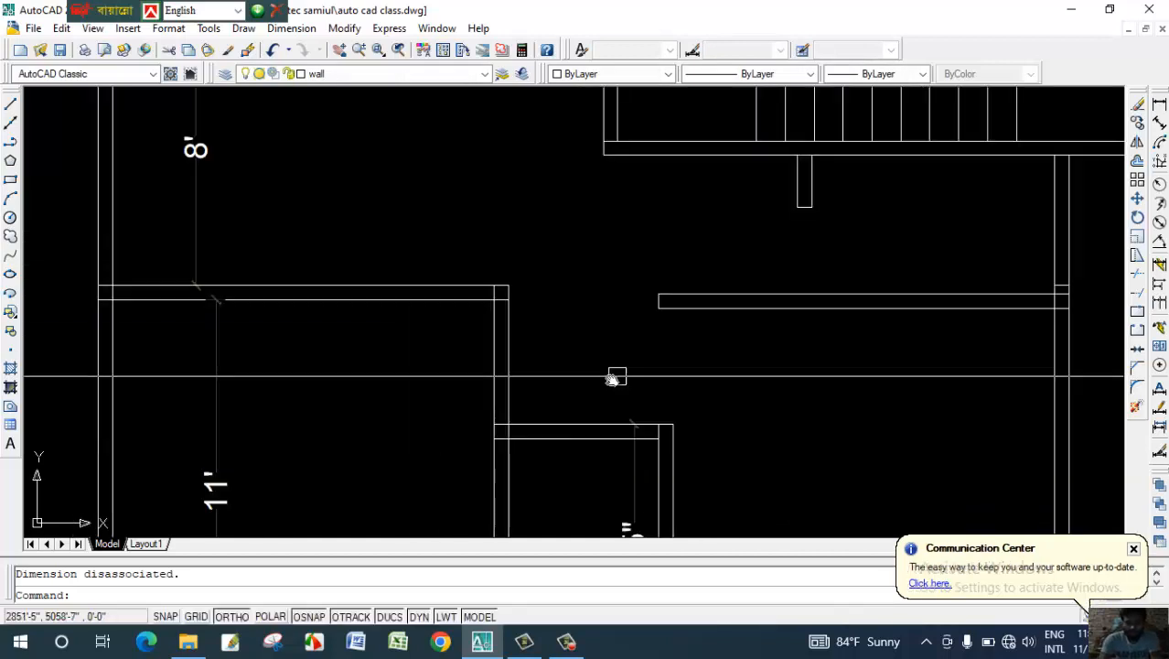
scroll(553, 357, down, 3)
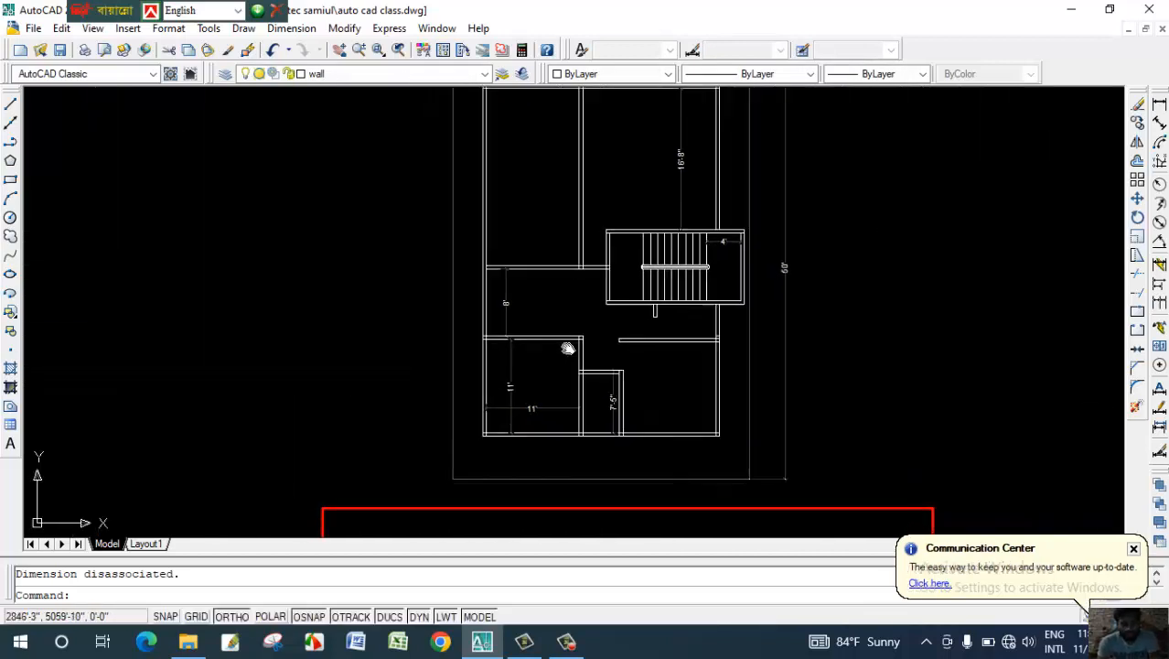
key(Escape)
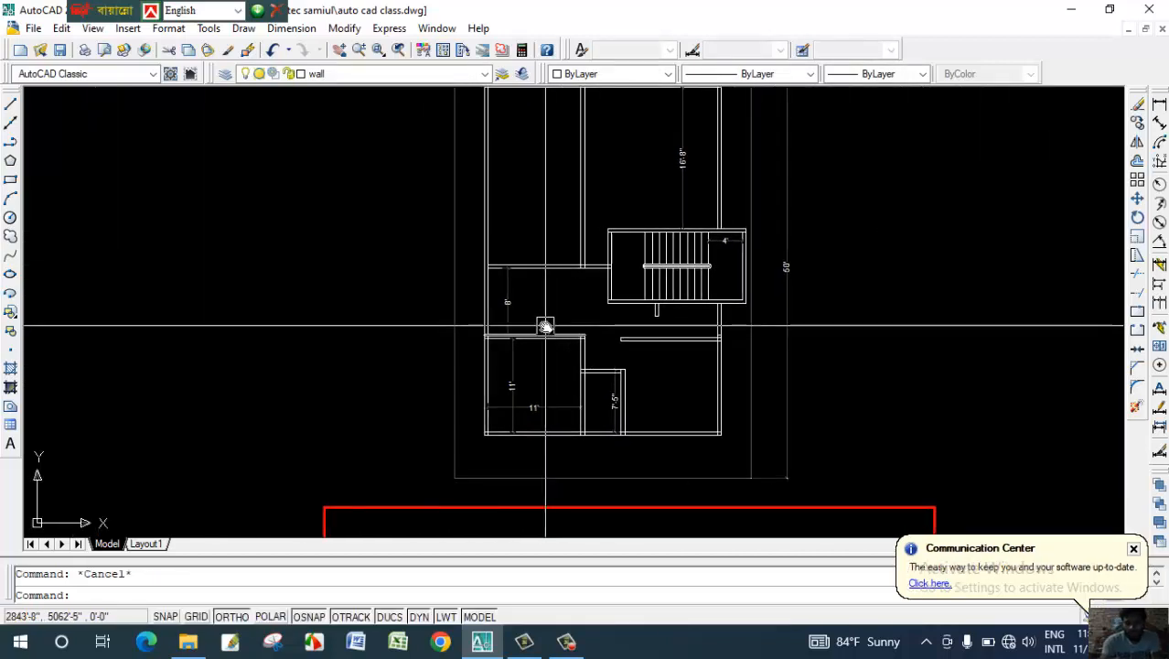
Offset the lower line of the small room's top partition 30" downward.
scroll(546, 325, up, 4)
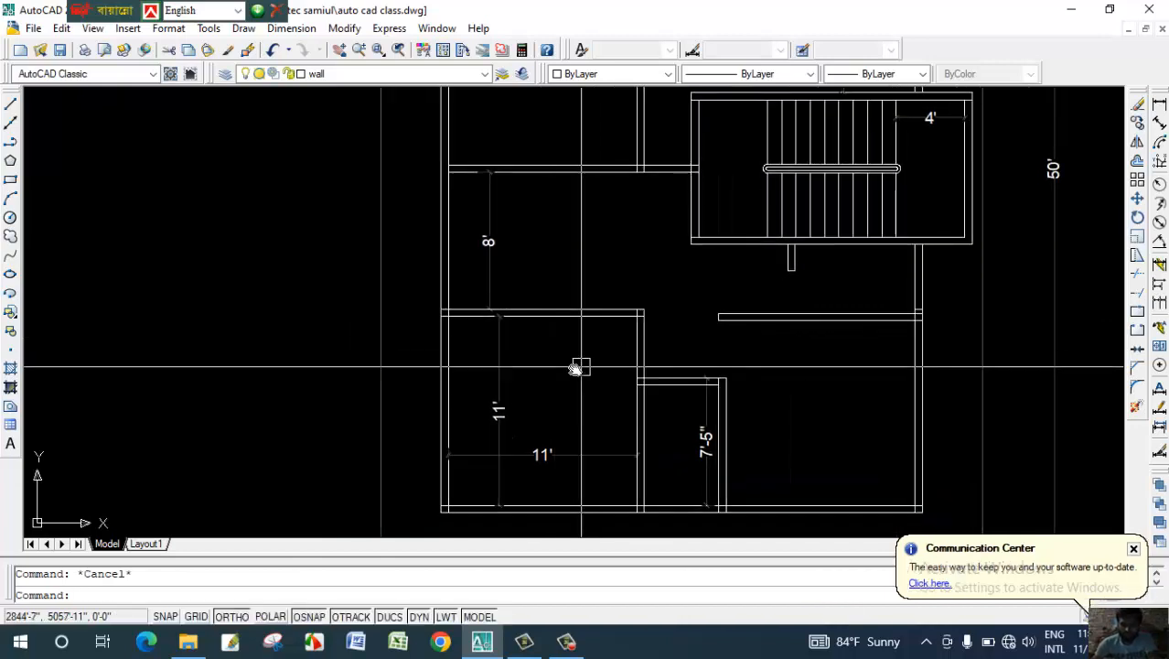
middle_drag(595, 376, 636, 331)
scroll(674, 376, up, 2)
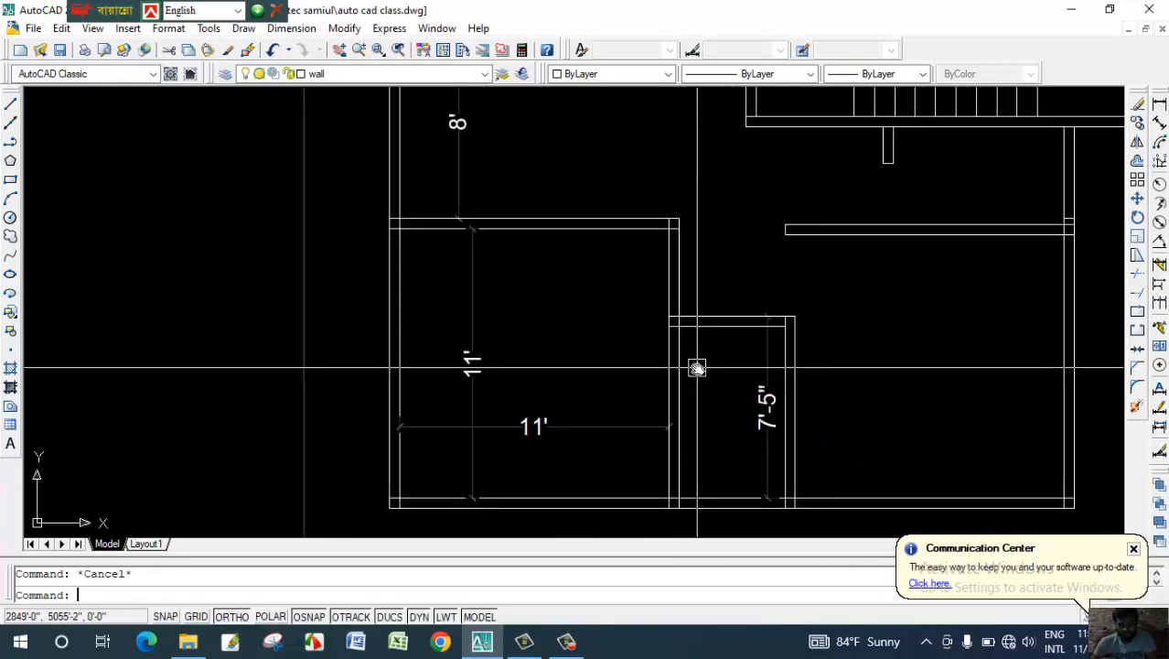
text(o)
key(Return)
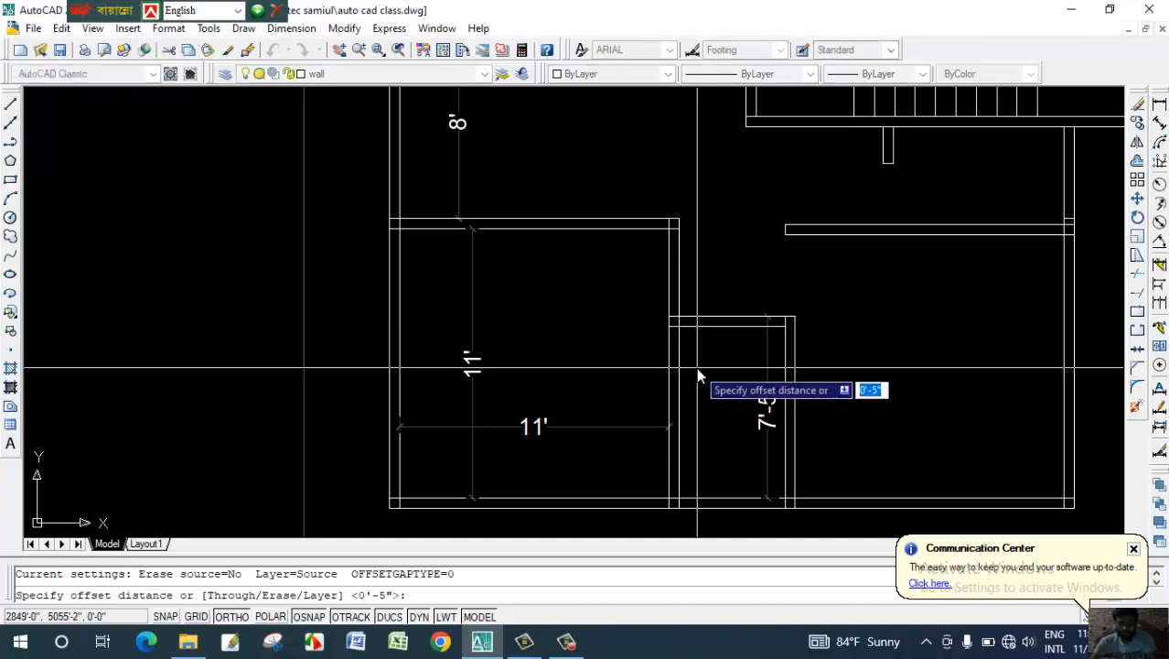
key(Escape)
text(o)
key(Return)
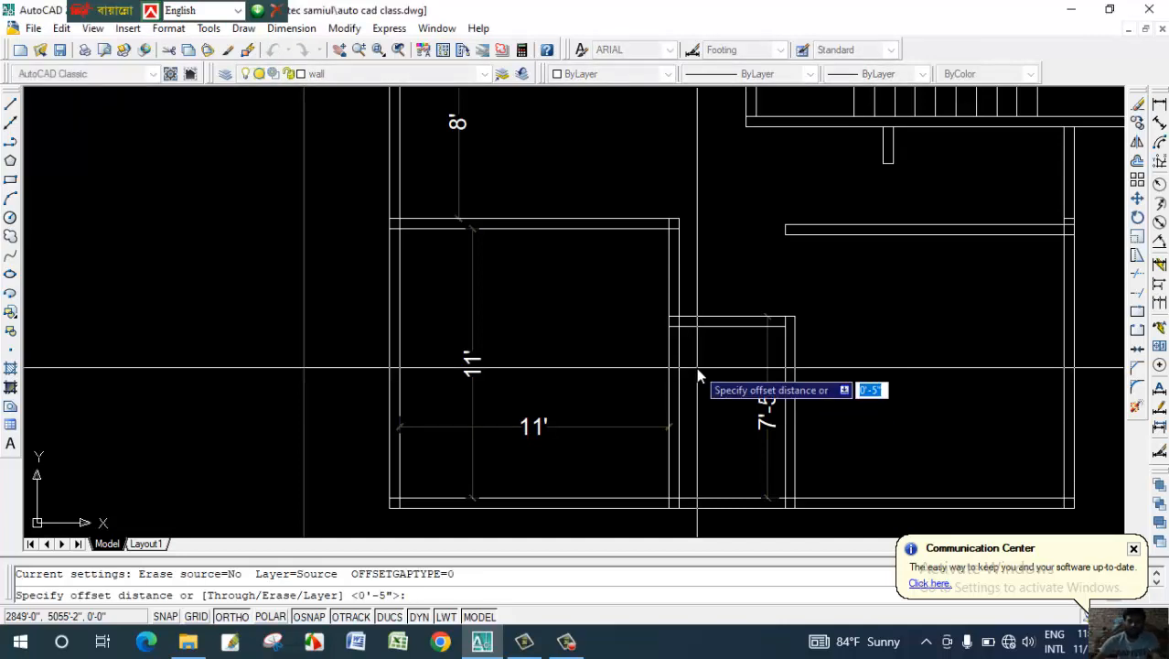
text(30)
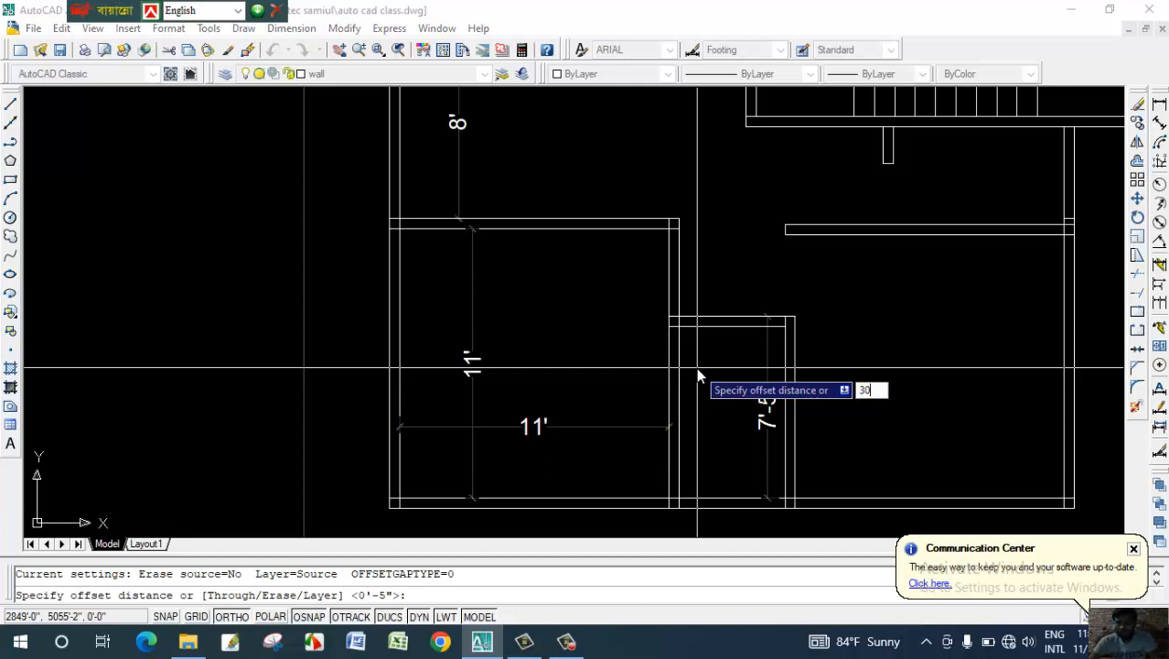
key(Return)
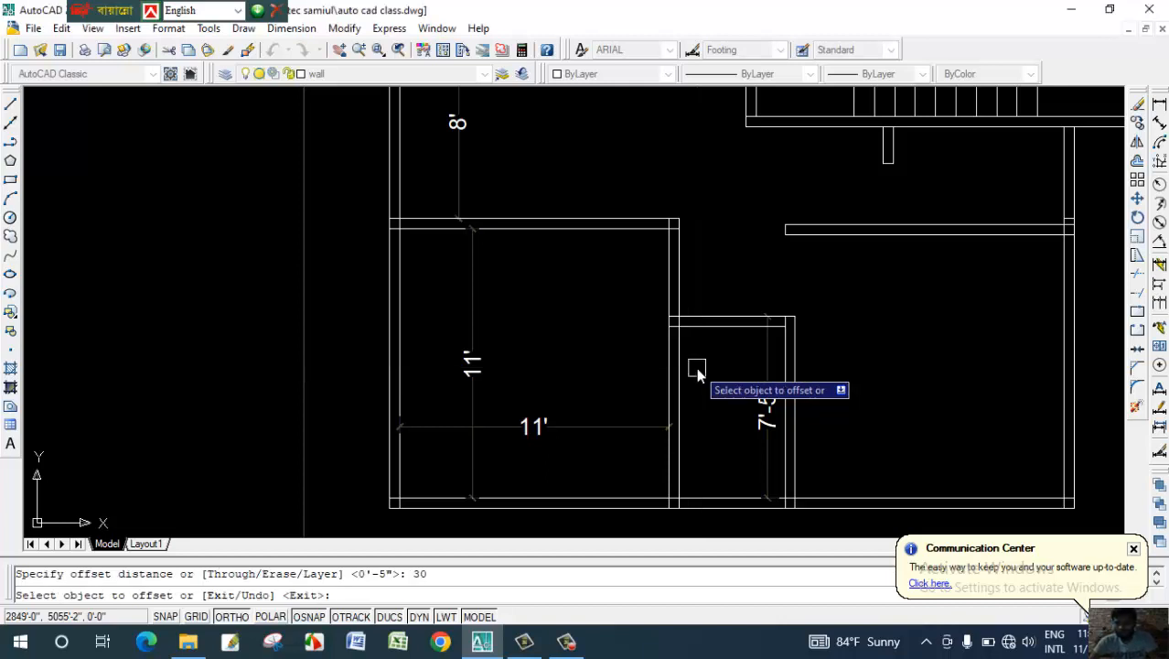
click(707, 322)
click(712, 395)
key(Escape)
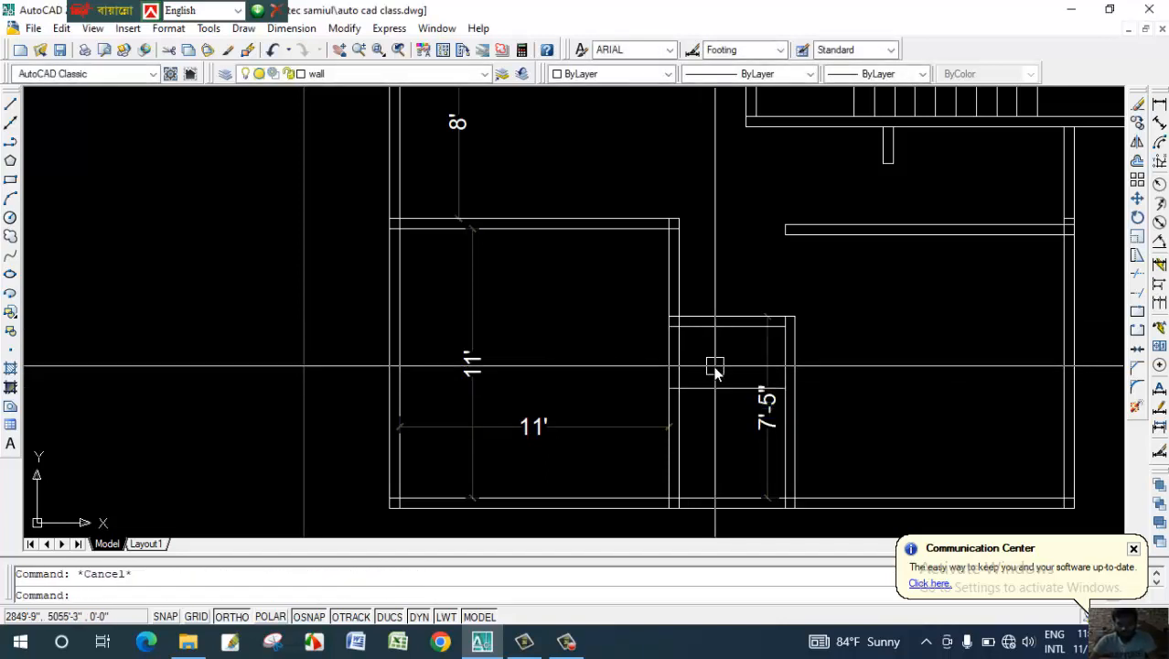
Trim both lines of the vertical partition between the small room's top wall and the 30" offset line to form a door opening.
text(tr)
key(Return)
key(Return)
click(678, 371)
click(669, 372)
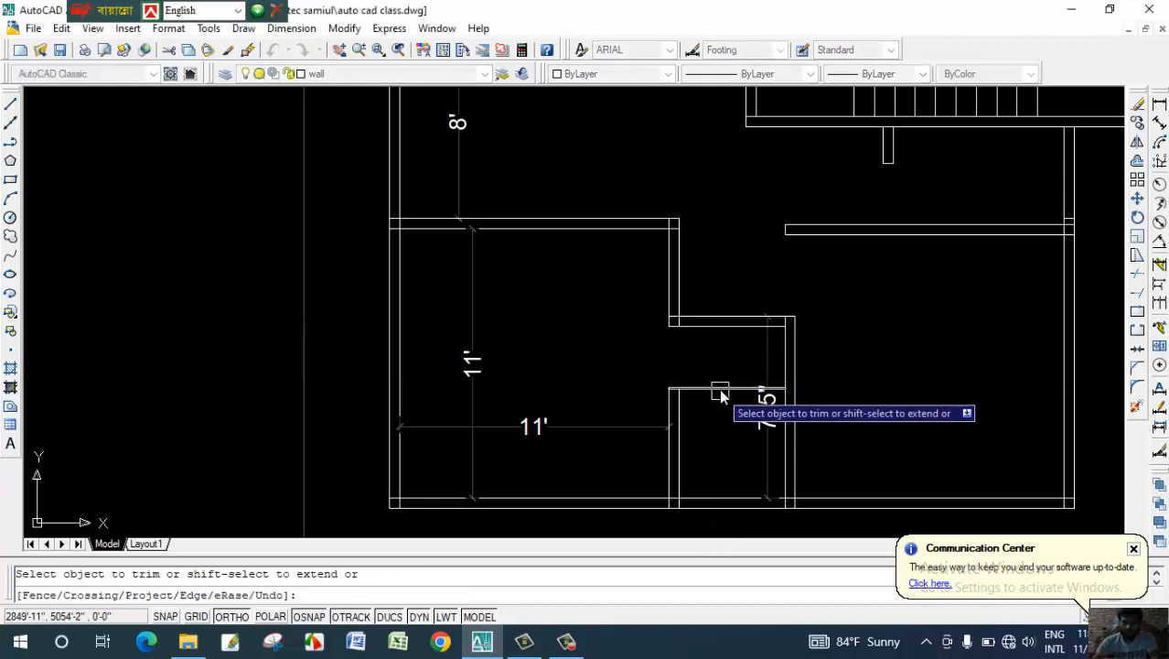
key(Escape)
middle_drag(702, 330, 652, 302)
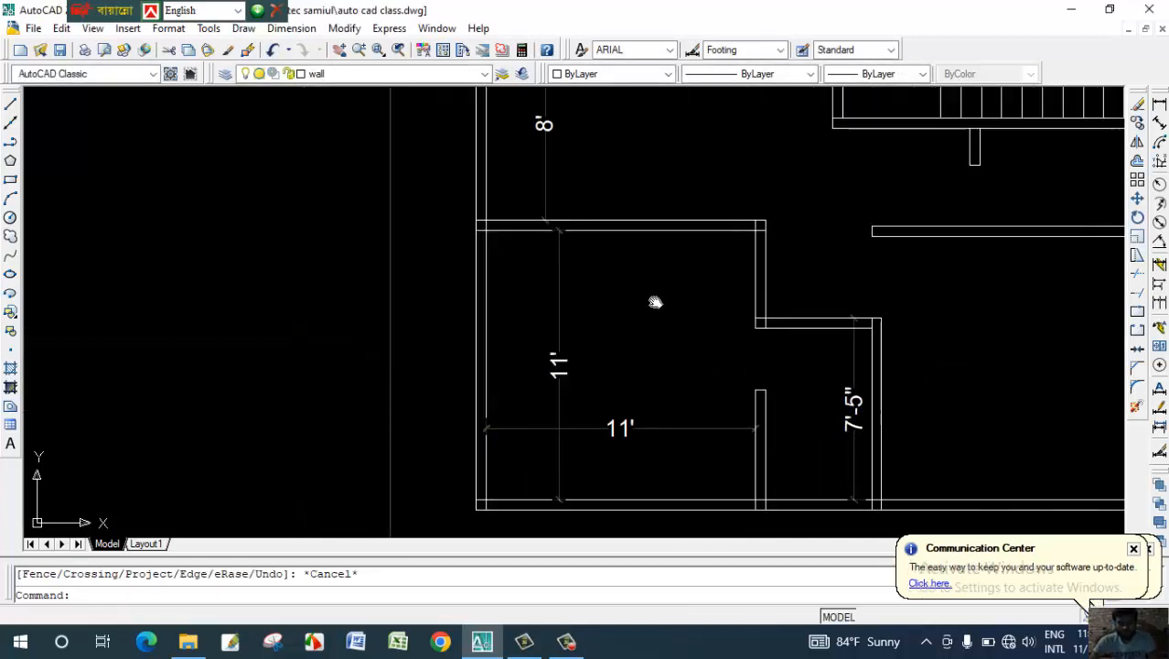
Offset the left line of the upper vertical partition stub 40" into the lower left room.
key(Escape)
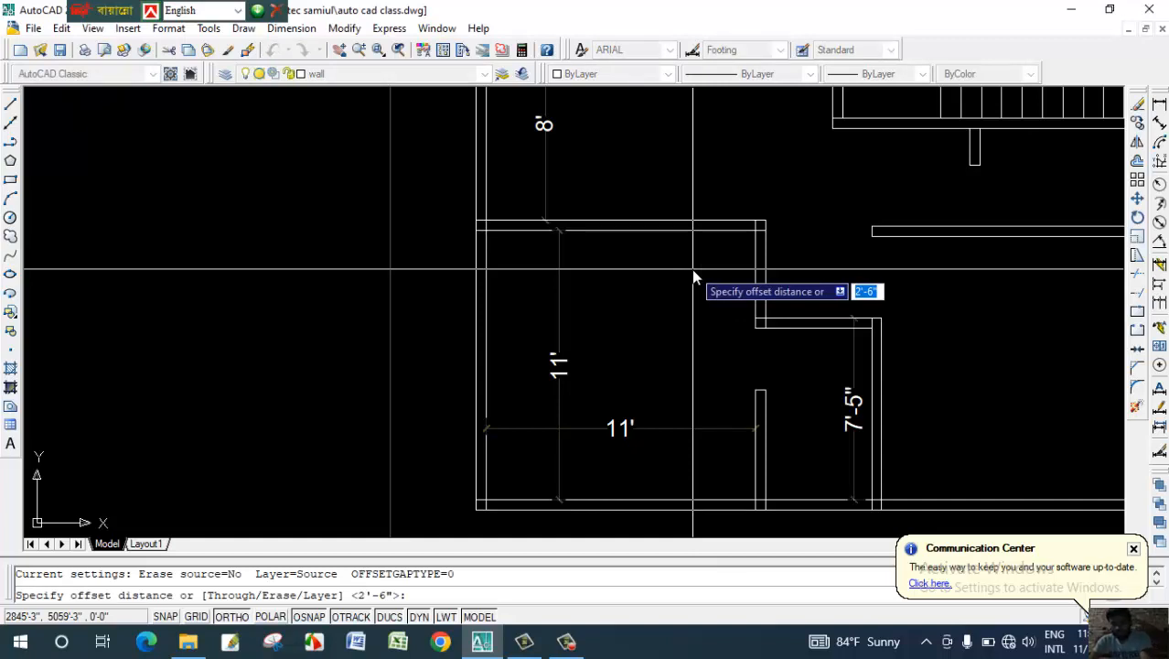
text(40)
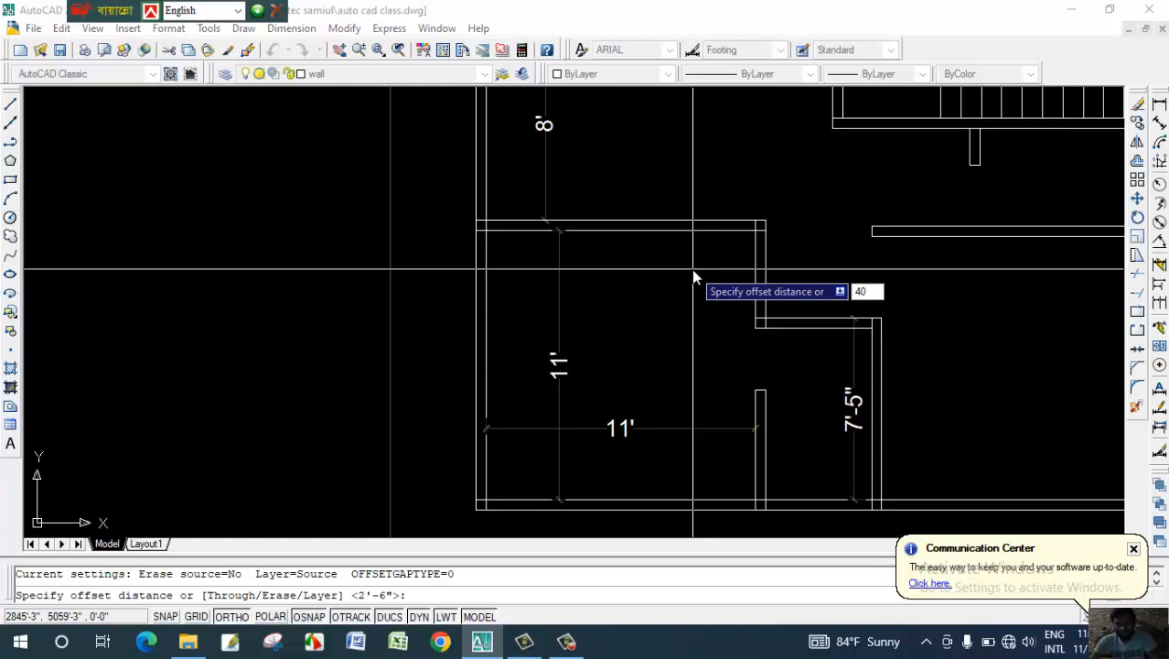
key(Return)
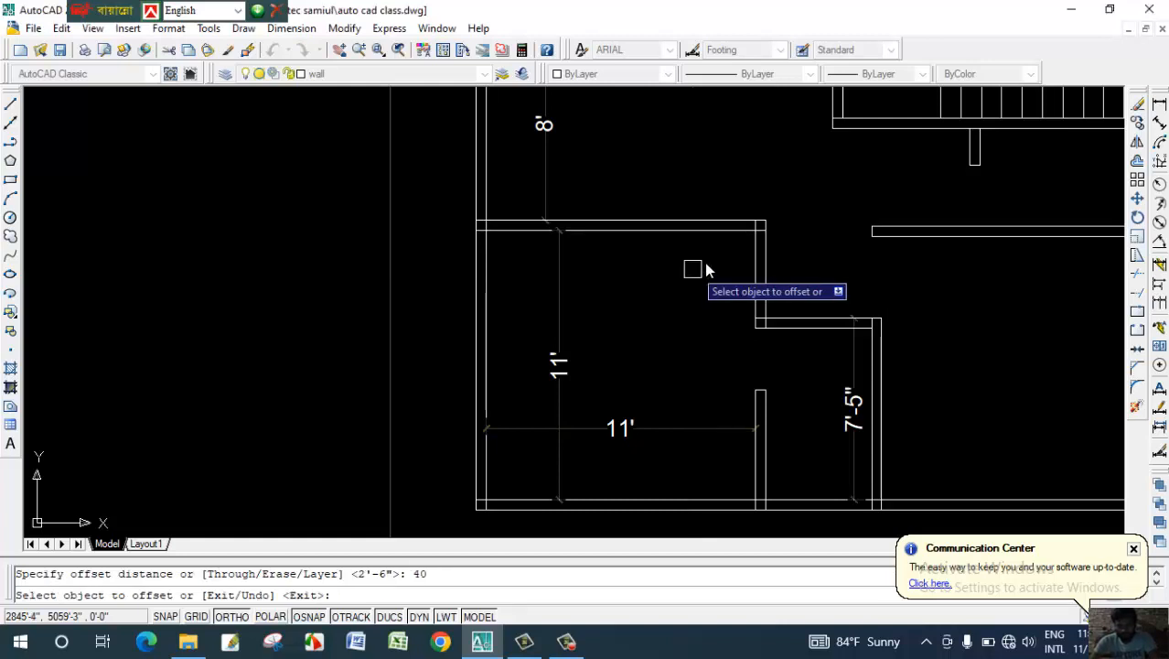
click(755, 258)
click(702, 265)
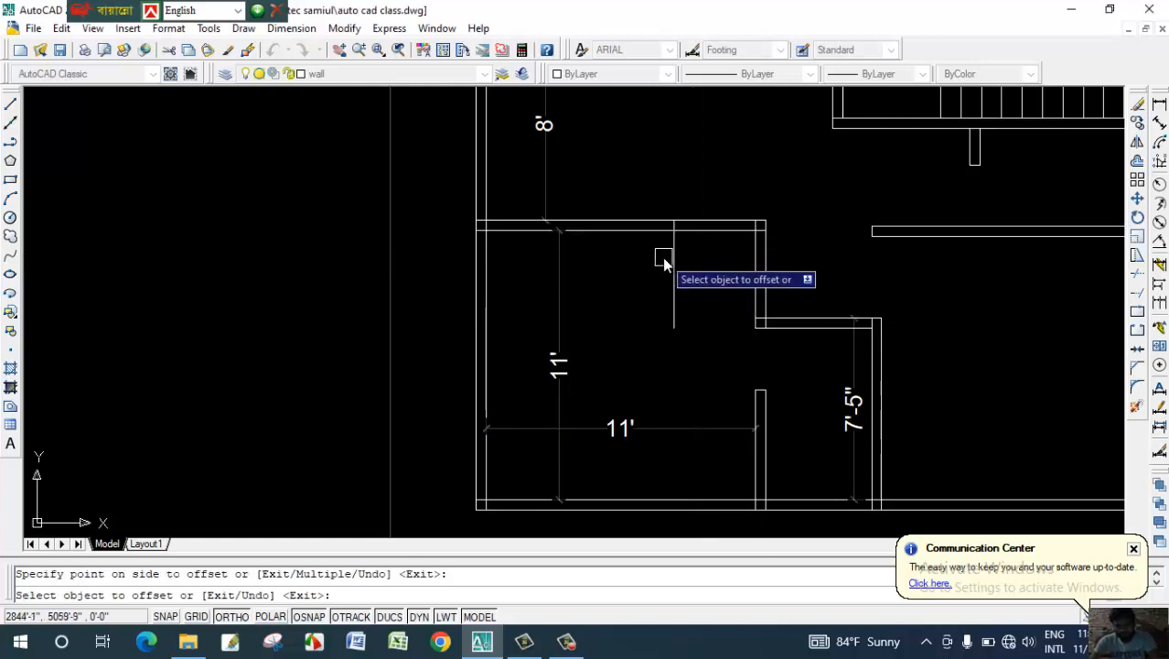
key(Escape)
Trim a 40" door opening in the lower left room's top wall and delete the leftover line across the vertical partition.
text(tr)
key(Return)
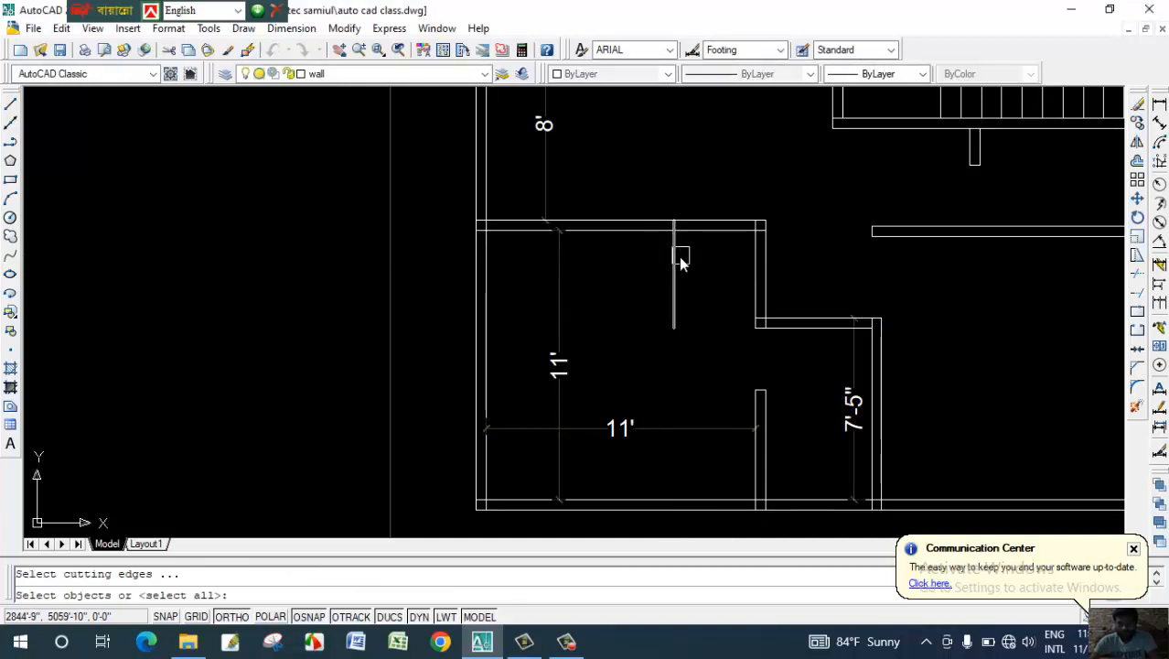
key(Return)
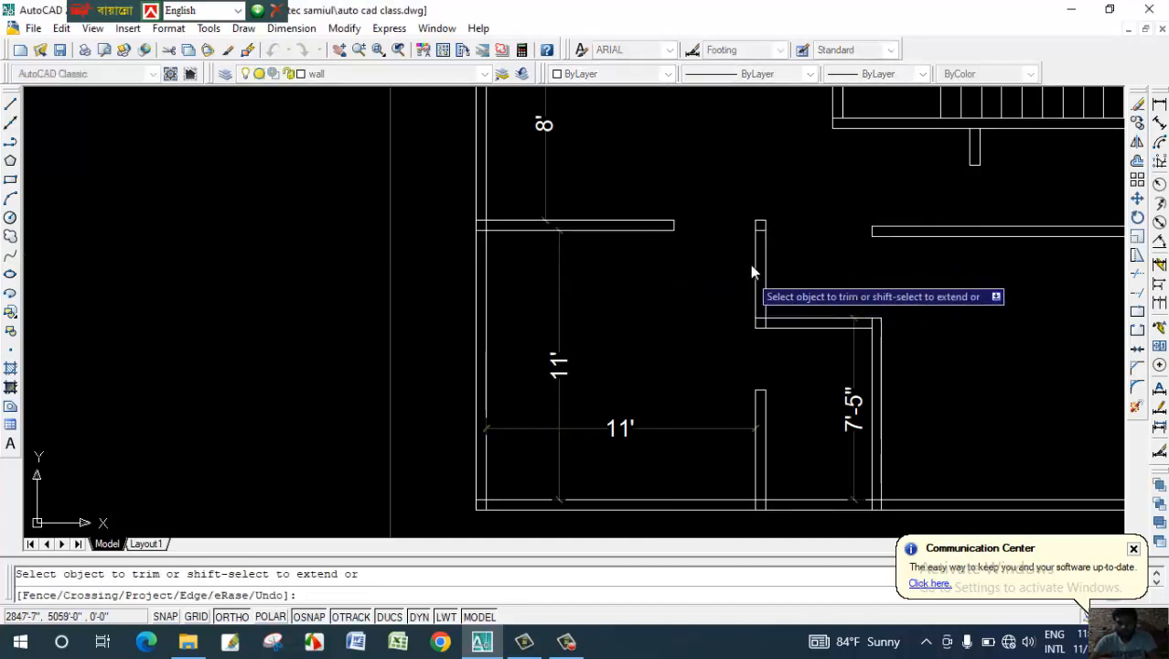
scroll(759, 234, up, 5)
key(Escape)
click(760, 229)
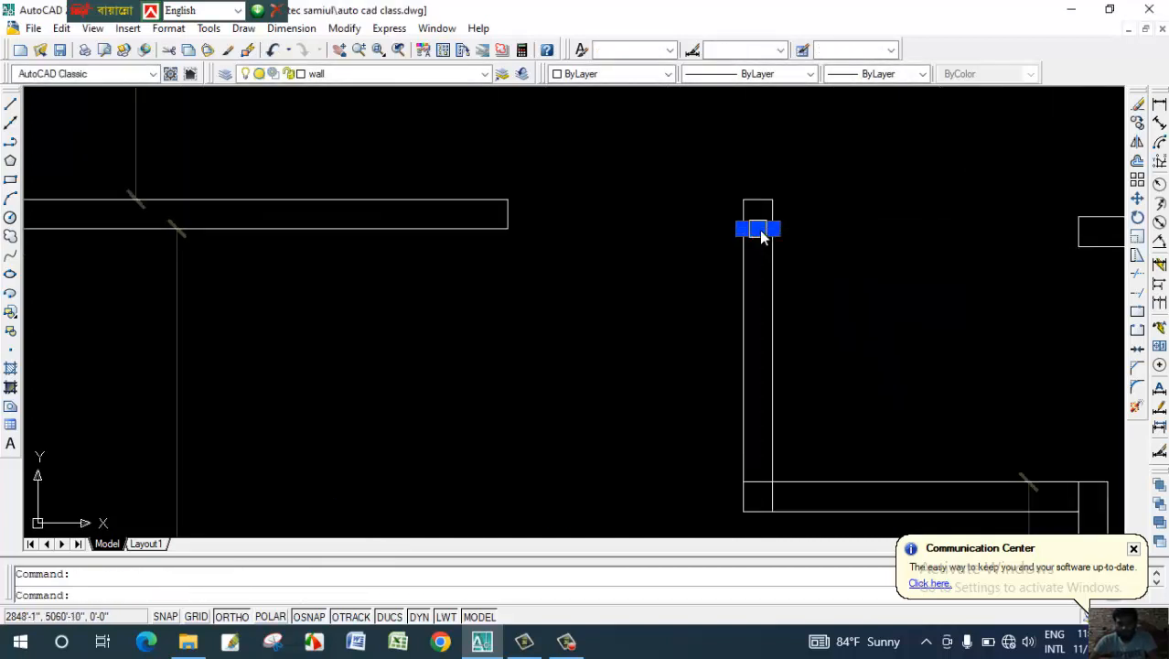
key(Delete)
Examine the lower part of the floor plan, including the door openings and the area beside the staircase.
scroll(732, 326, down, 5)
middle_drag(726, 355, 710, 276)
scroll(713, 292, down, 5)
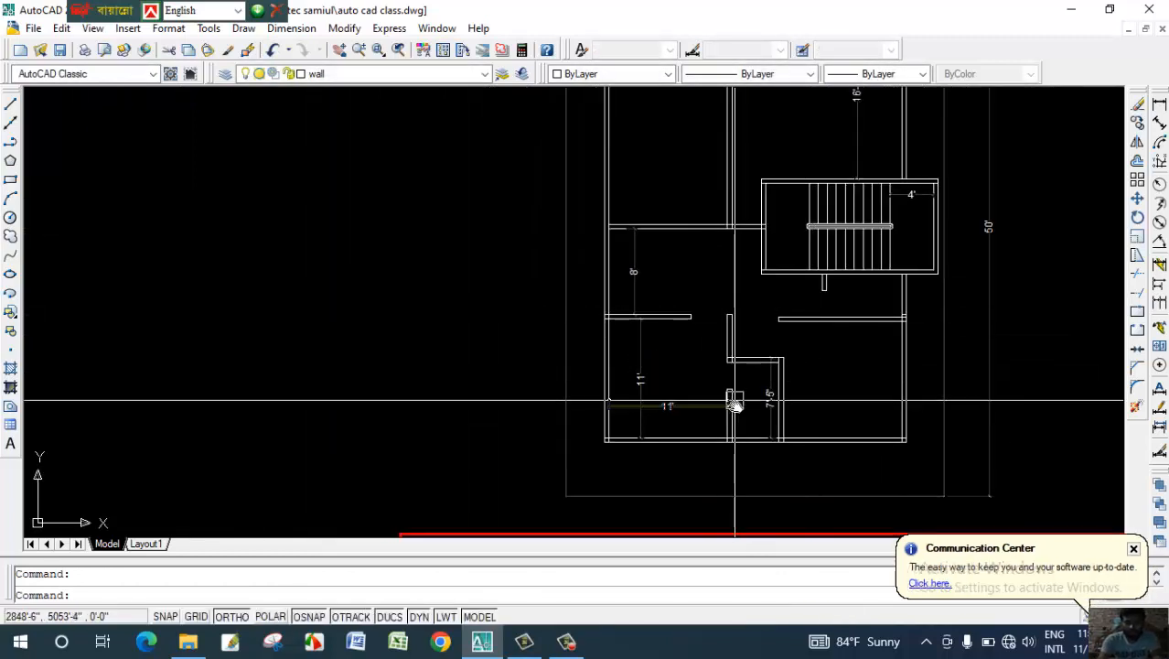
scroll(755, 397, up, 2)
middle_drag(764, 406, 693, 344)
scroll(772, 350, up, 2)
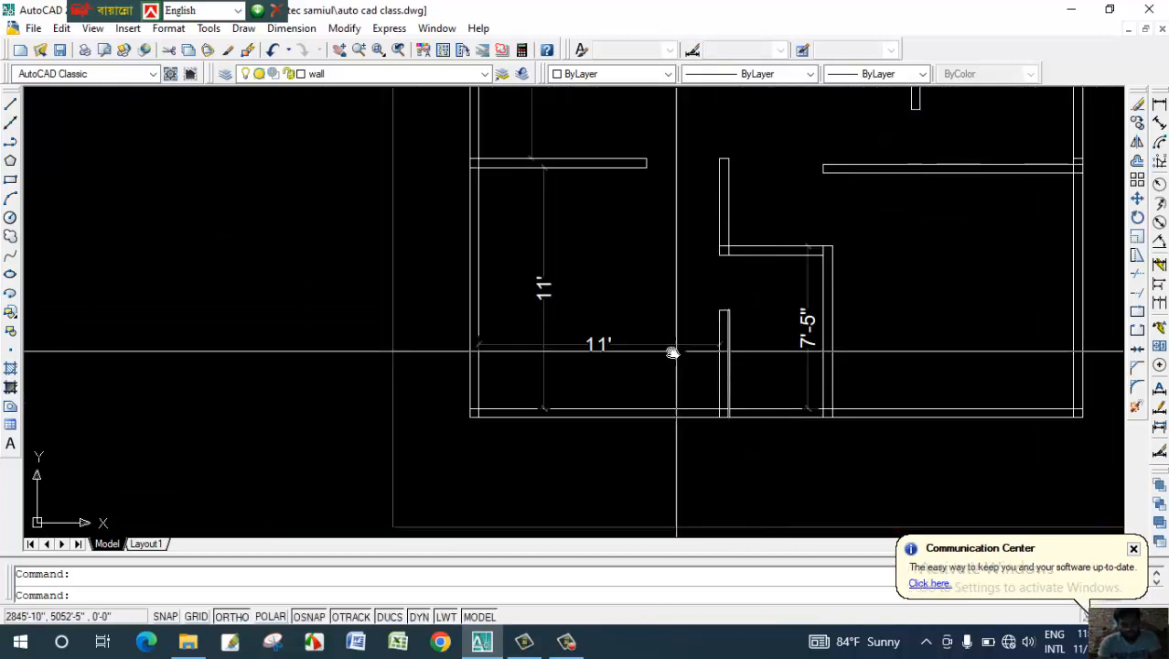
scroll(741, 339, down, 3)
middle_drag(743, 351, 747, 382)
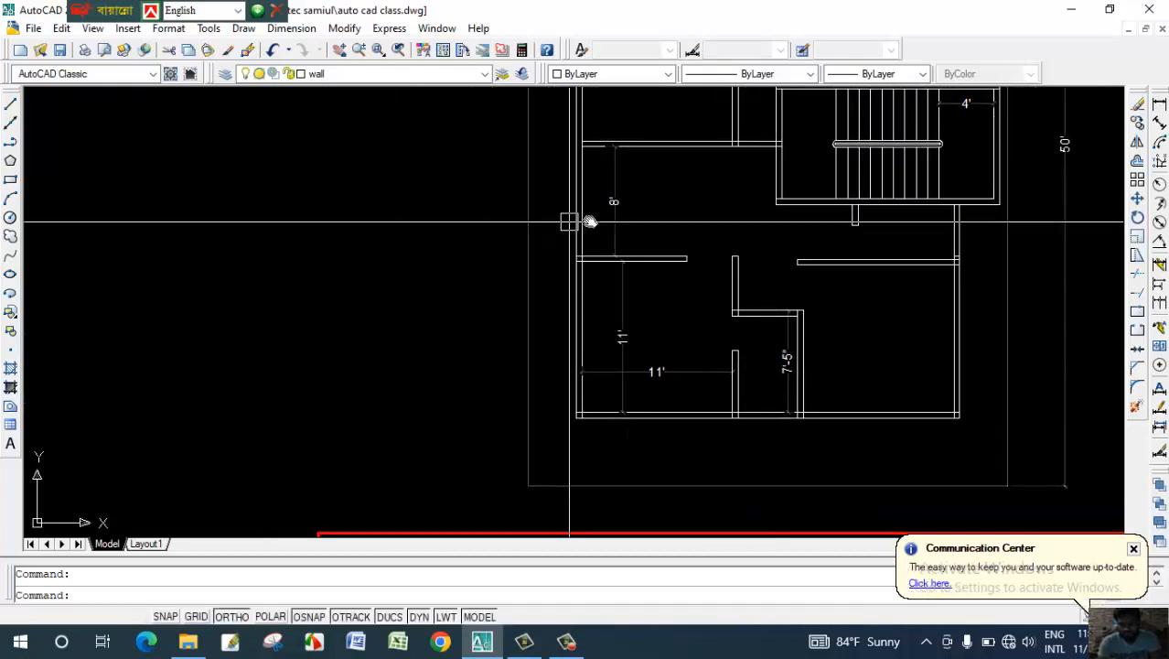
middle_drag(762, 275, 753, 311)
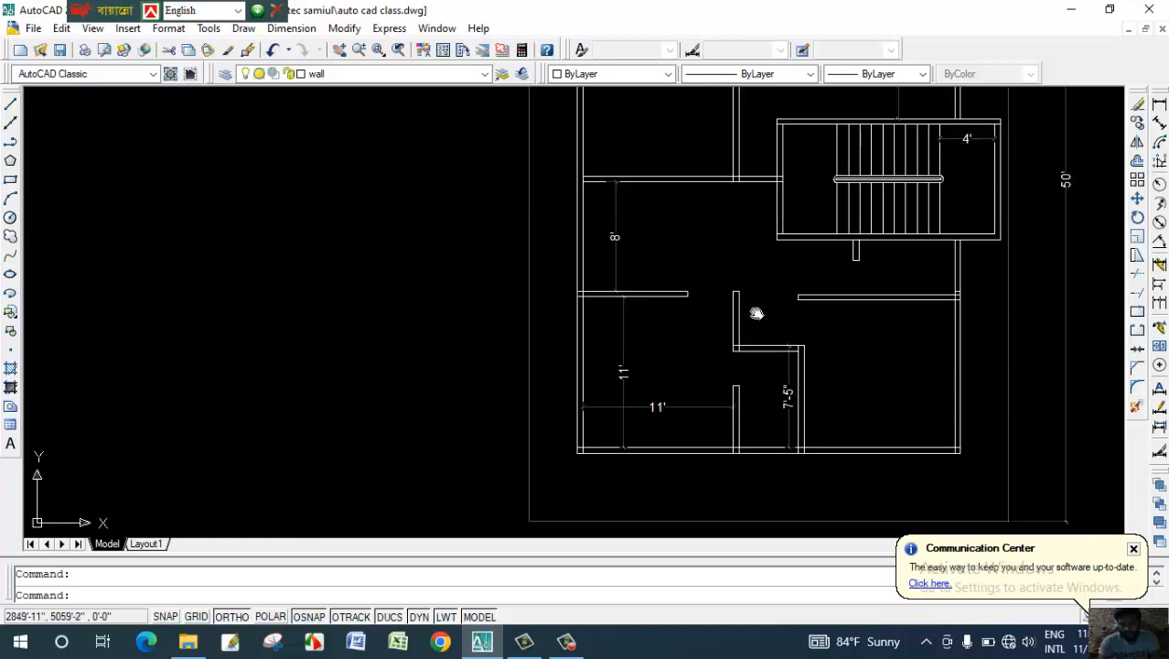
Offset the left outer wall's inner line 5' to the right, through the 8' room.
scroll(673, 235, up, 2)
middle_drag(660, 237, 670, 229)
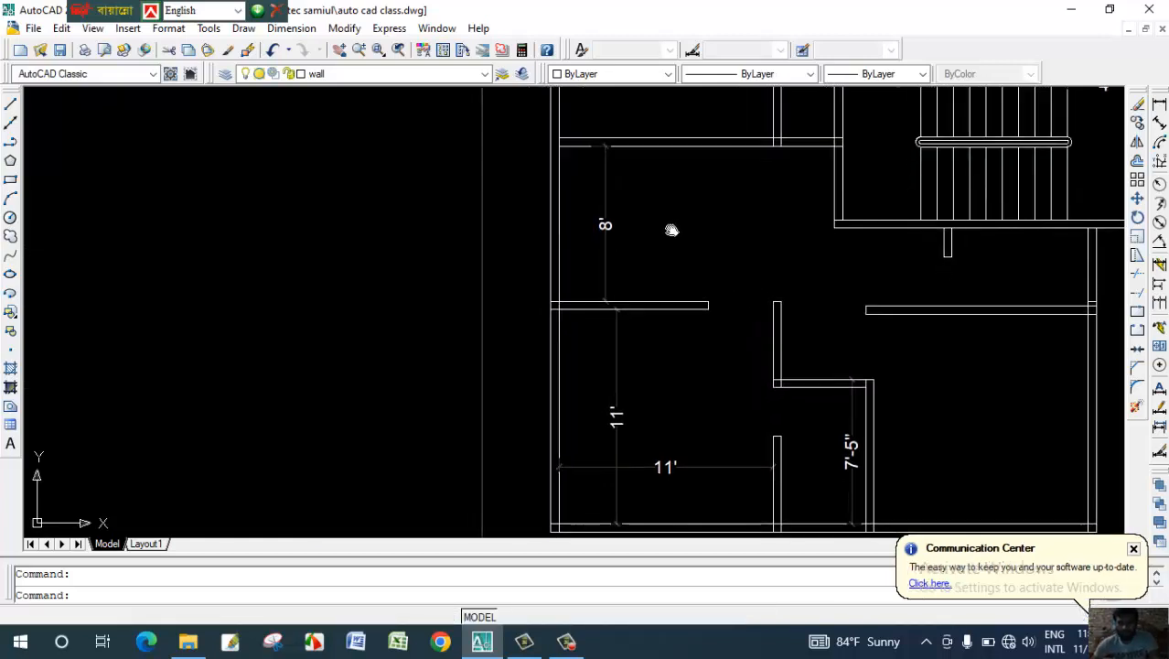
key(Escape)
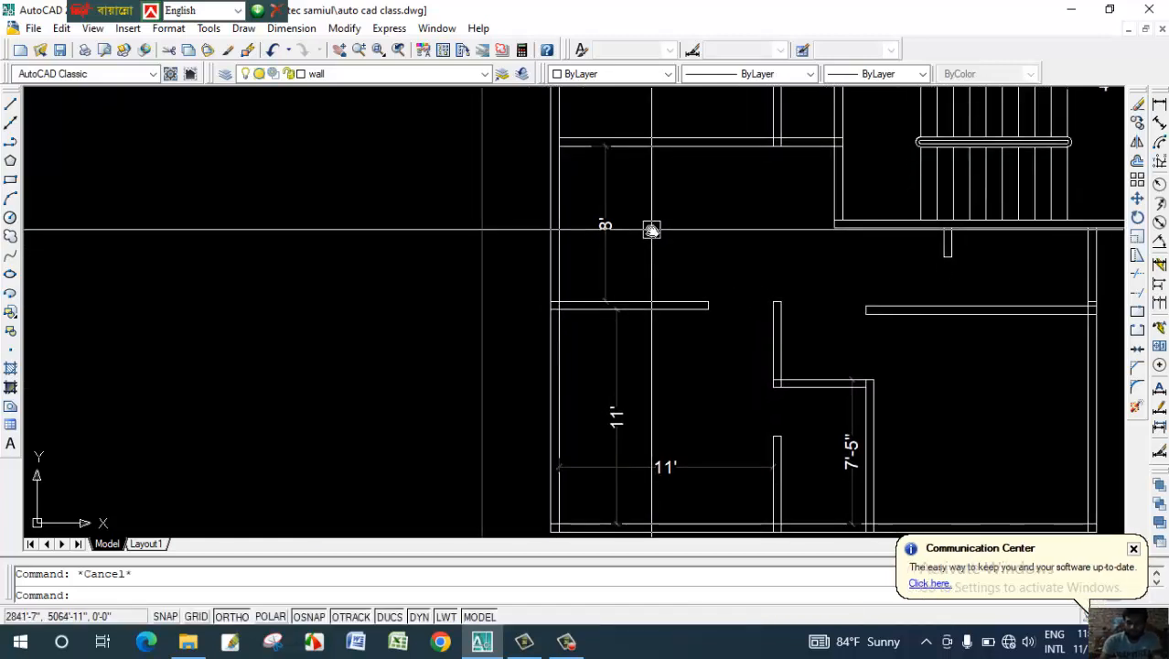
key(o)
key(Return)
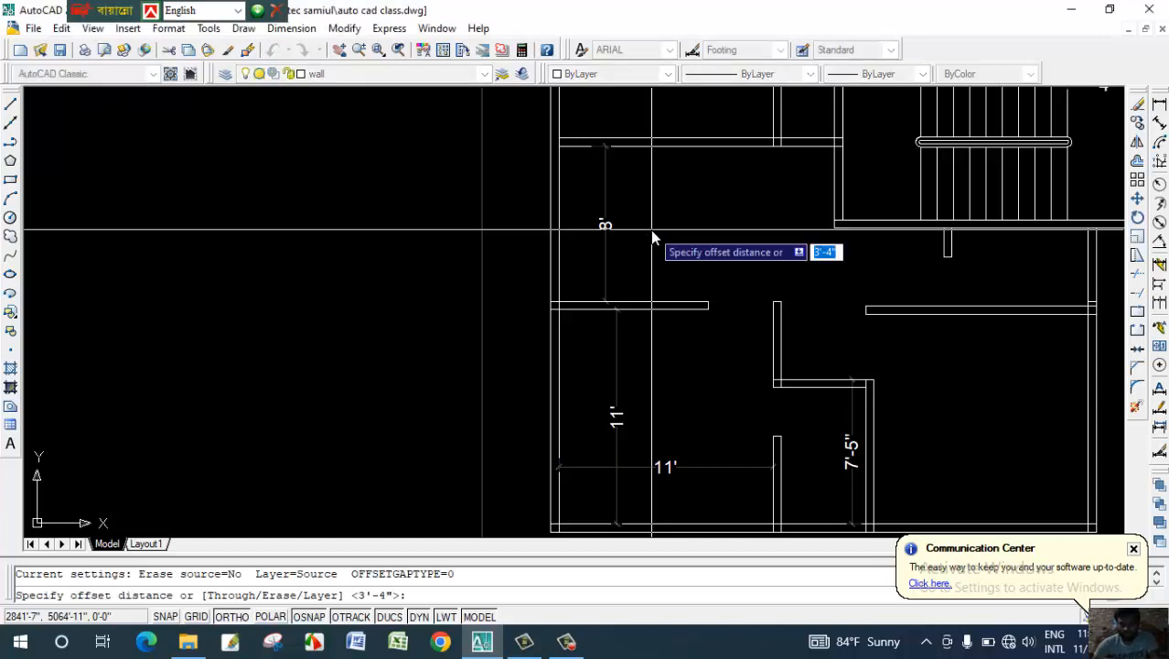
text(5)
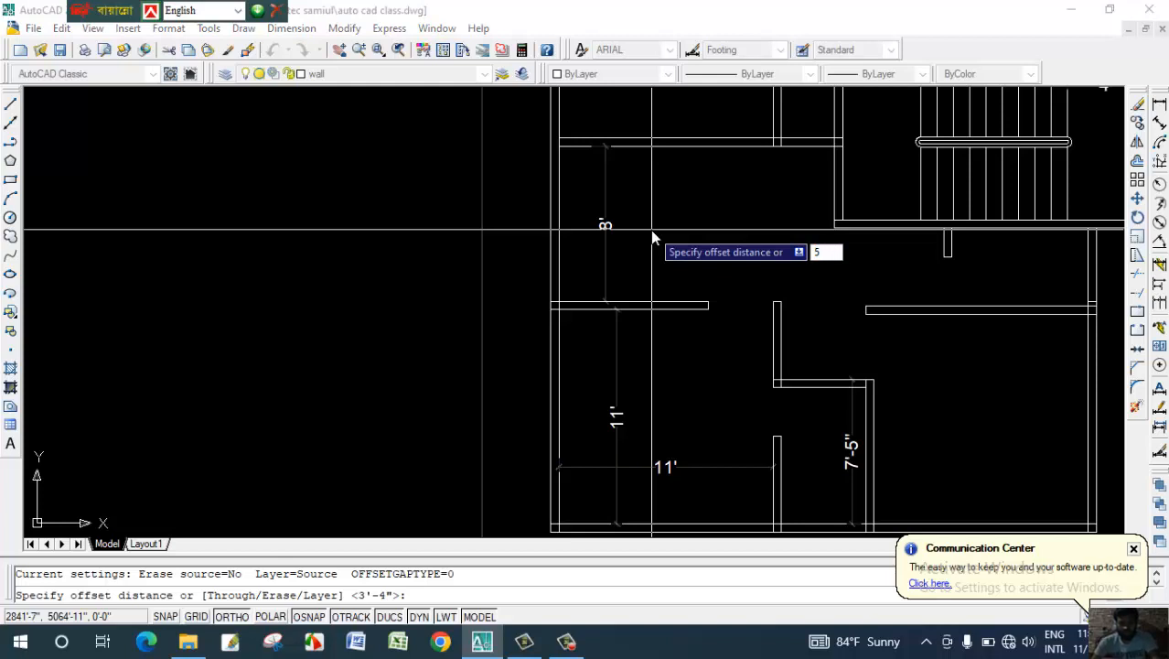
key(Return)
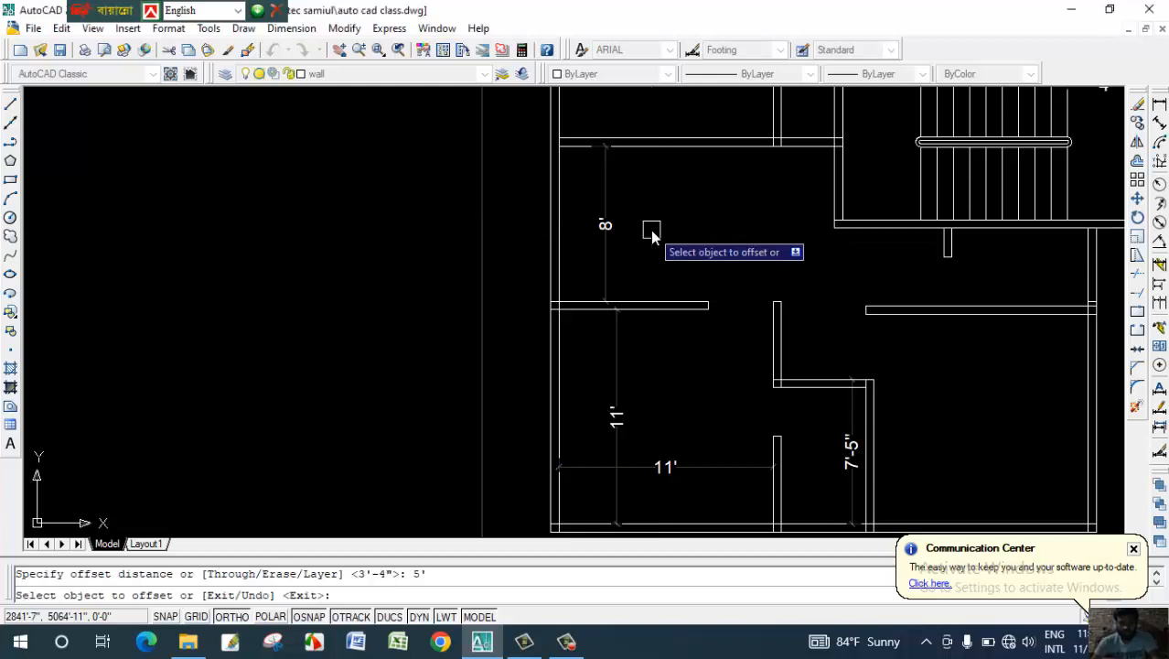
click(565, 201)
click(679, 217)
key(Escape)
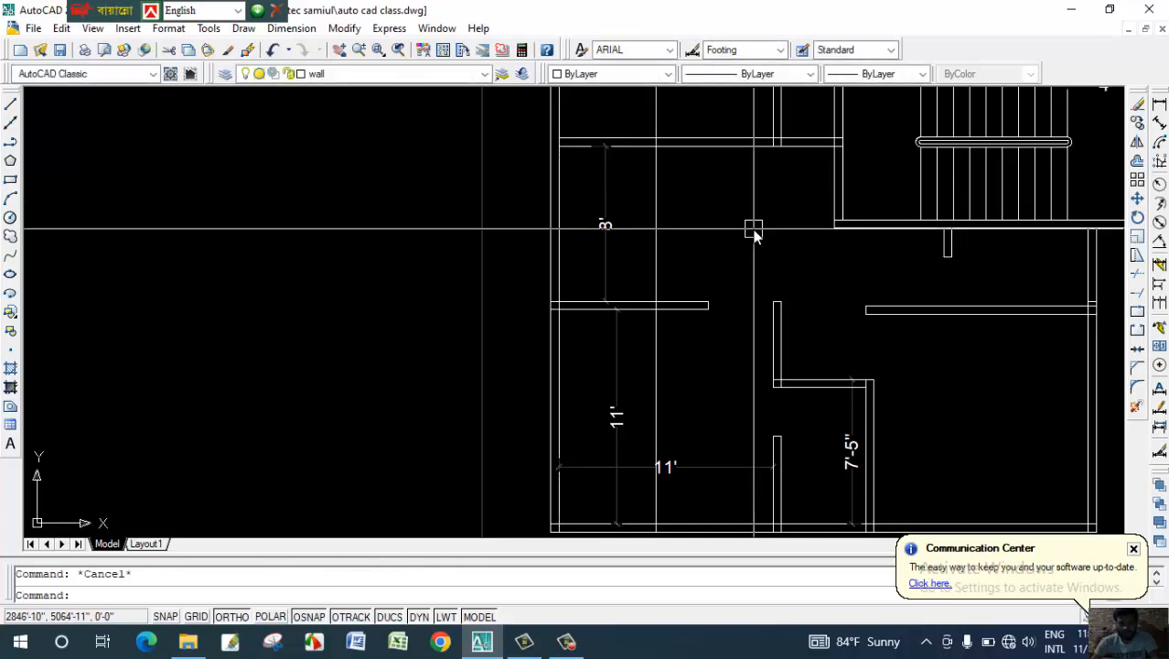
Offset the new vertical line in the 8' room 5" to the right to give the partition its thickness.
key(Return)
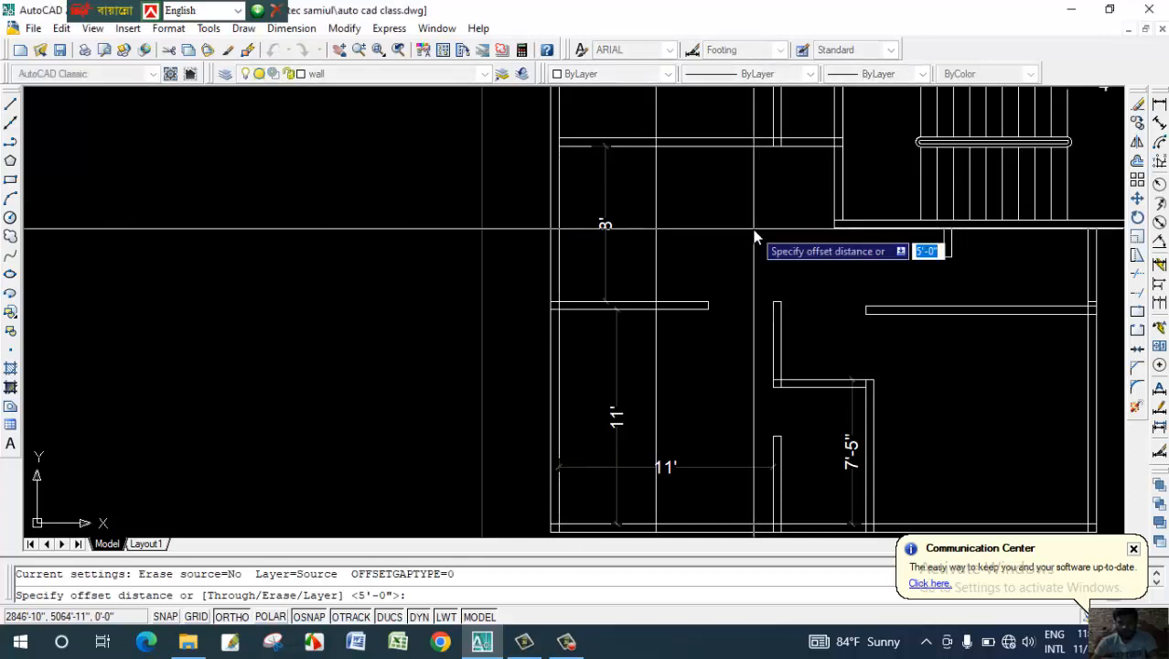
key(Return)
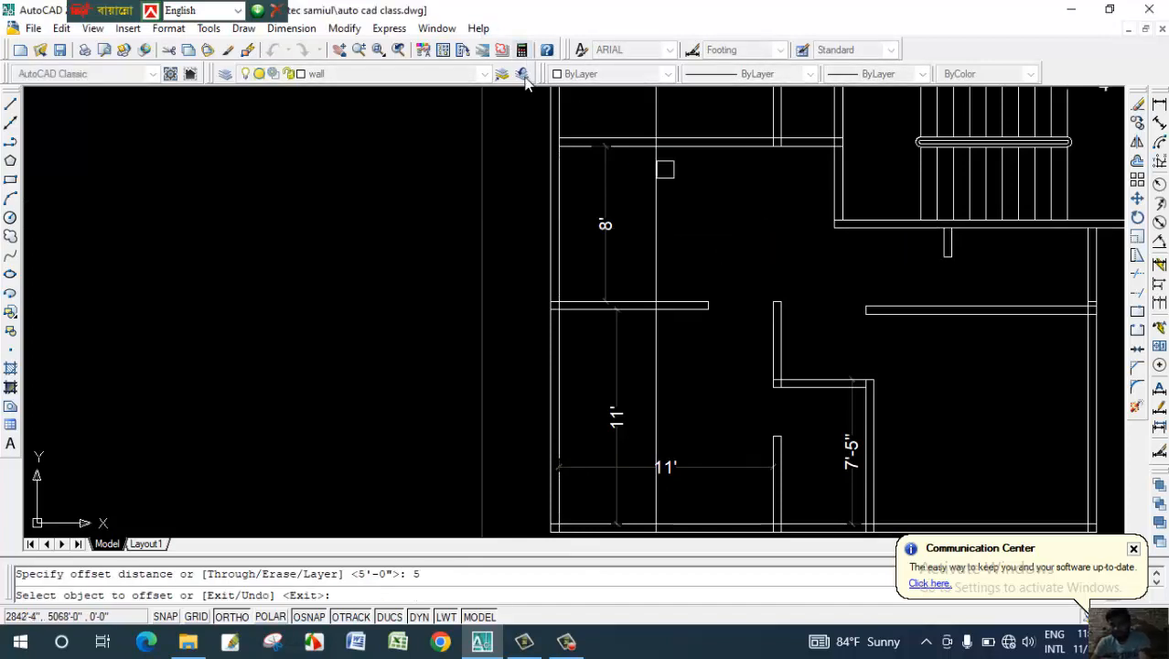
click(660, 216)
click(713, 210)
key(Escape)
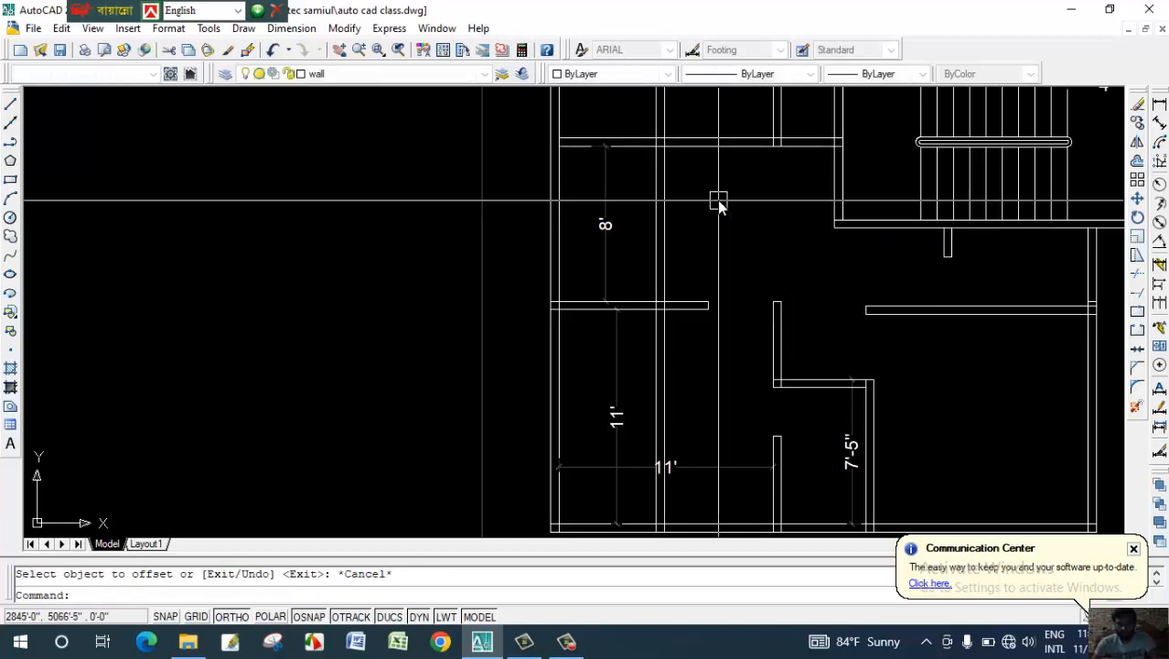
key(Escape)
Trim the new partition to the 8' room's top and bottom walls and delete the vertical partition lines above the top wall.
key(Return)
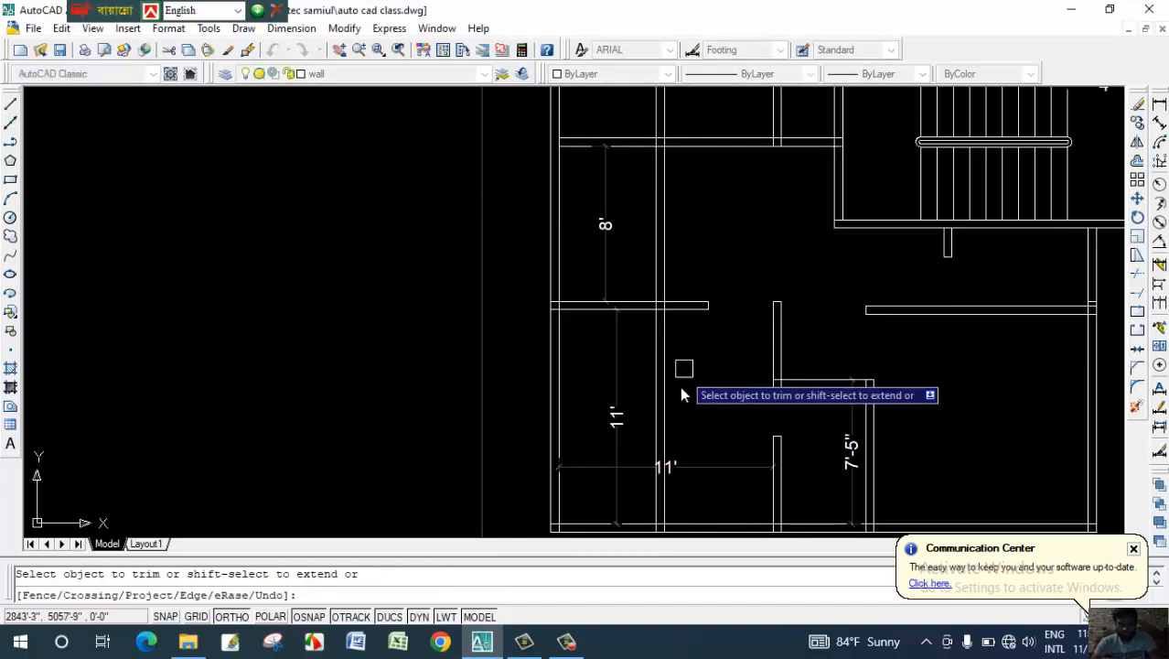
middle_drag(695, 267, 698, 279)
mouse_move(693, 138)
middle_down()
mouse_move(691, 201)
mouse_move(710, 217)
middle_up()
scroll(686, 291, up, 5)
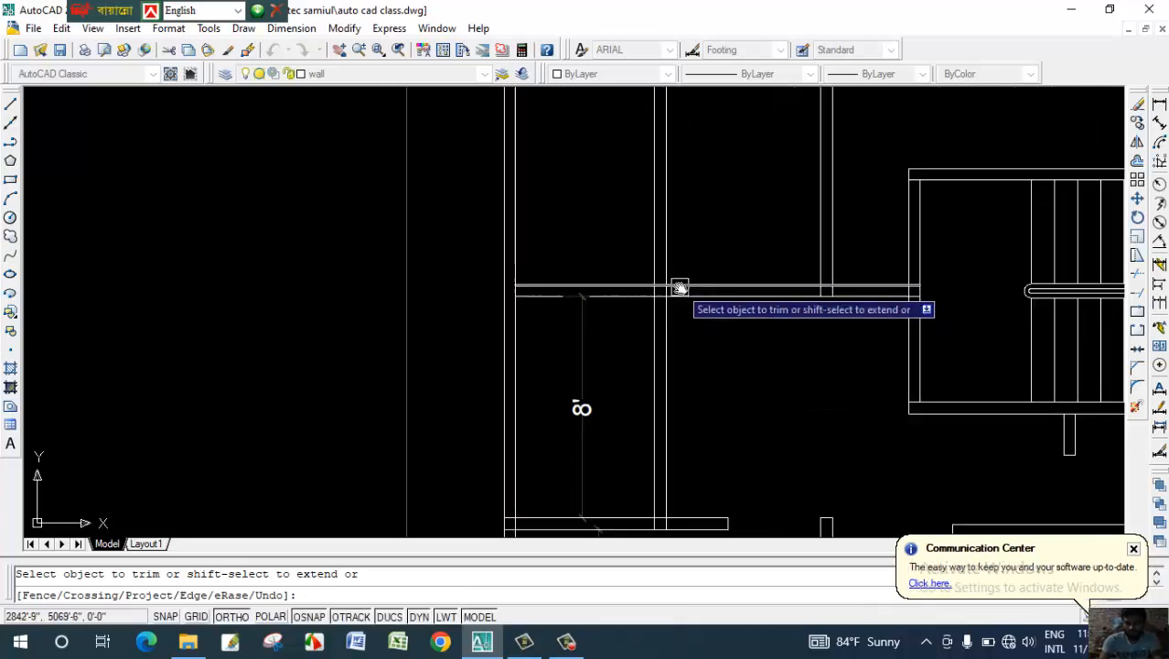
click(591, 297)
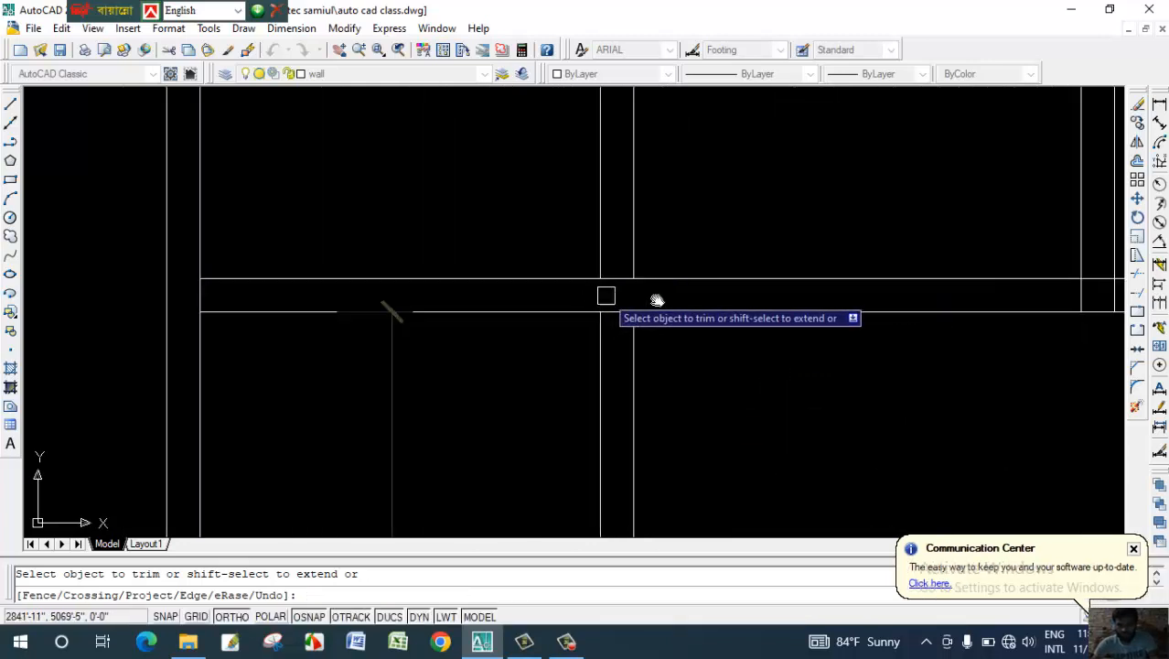
scroll(745, 311, down, 2)
key(Escape)
click(990, 208)
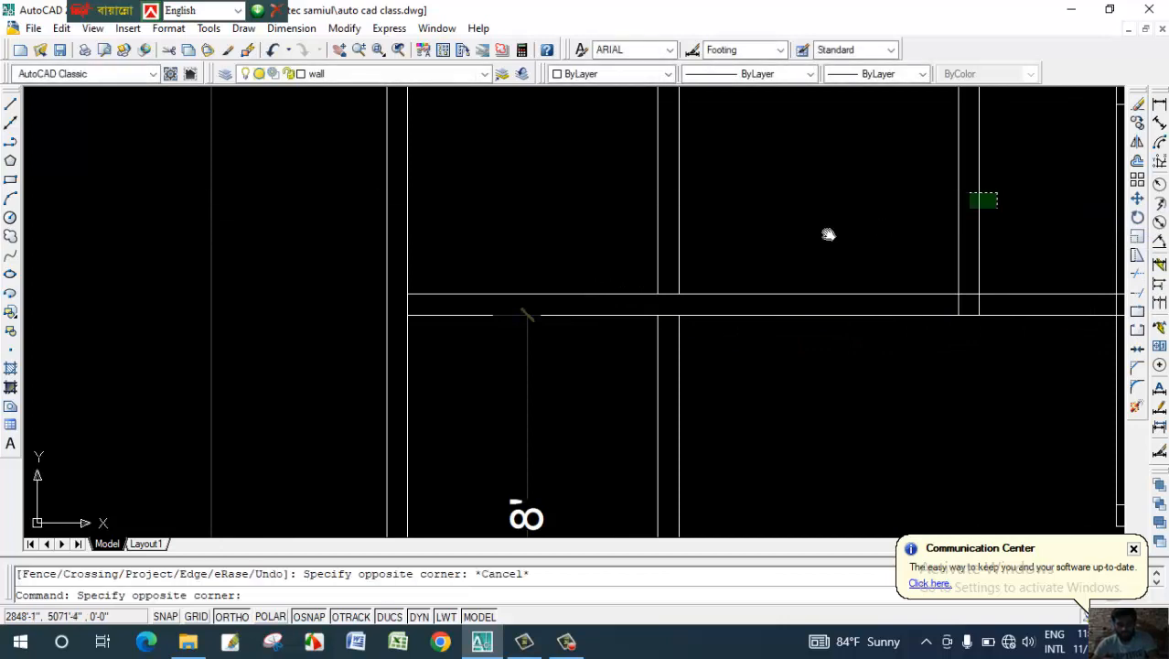
click(561, 248)
key(Delete)
scroll(665, 370, down, 2)
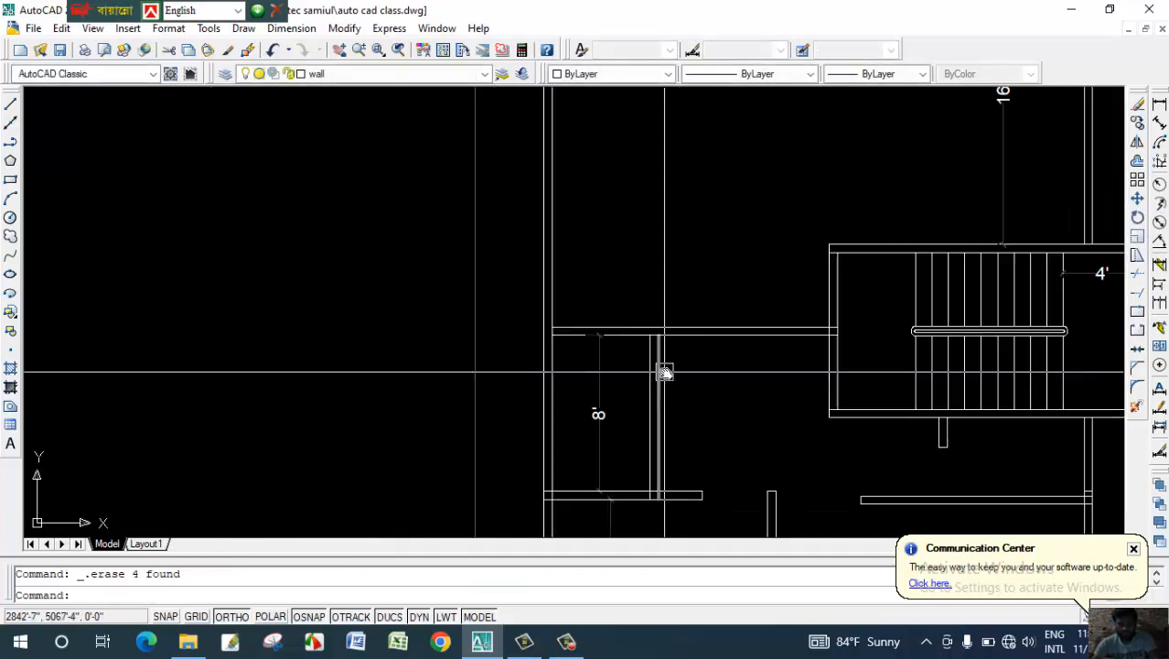
Offset the upper line of the 8' room's bottom wall 30" upward across the new partition.
scroll(688, 365, up, 3)
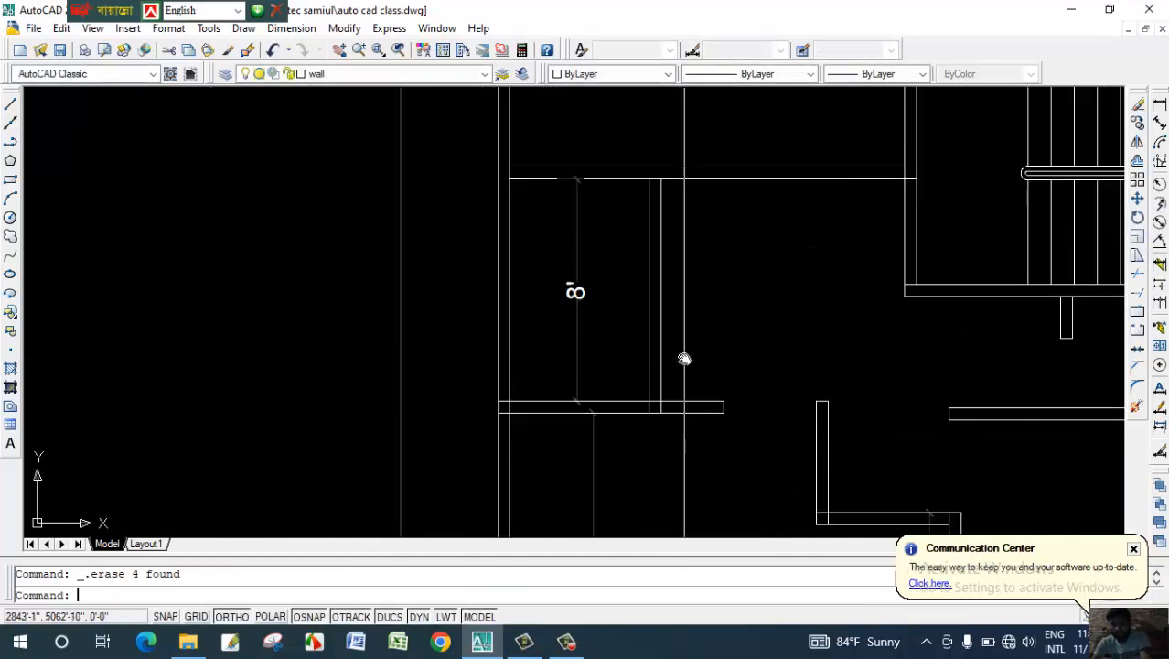
key(Escape)
middle_drag(686, 354, 689, 302)
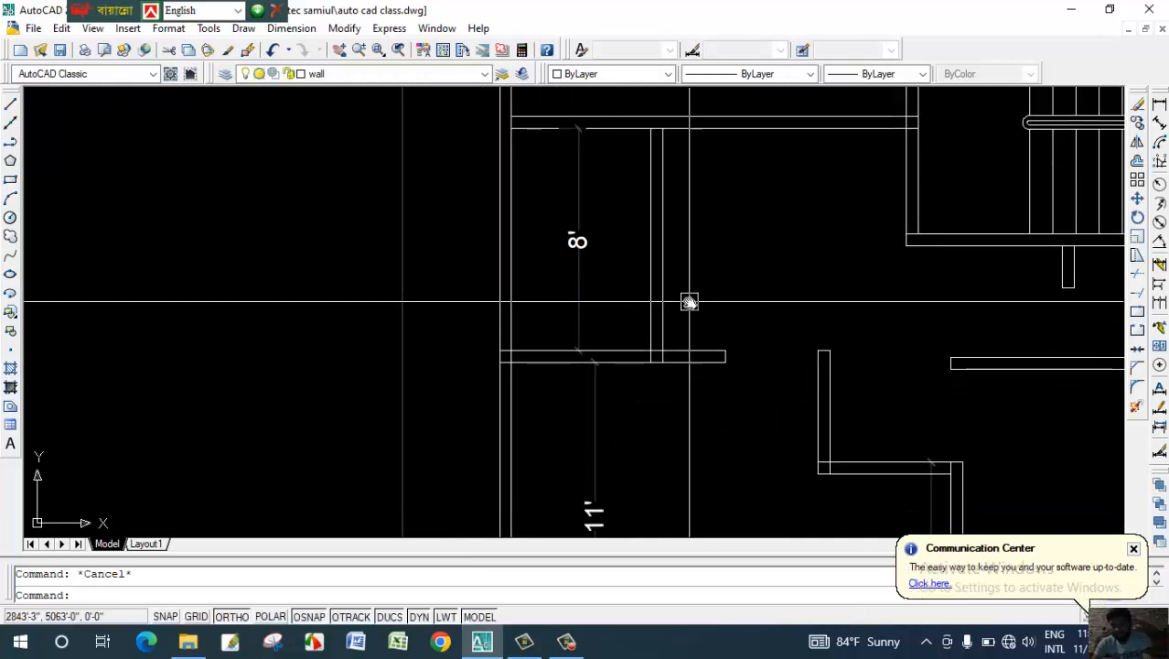
text(o)
key(Return)
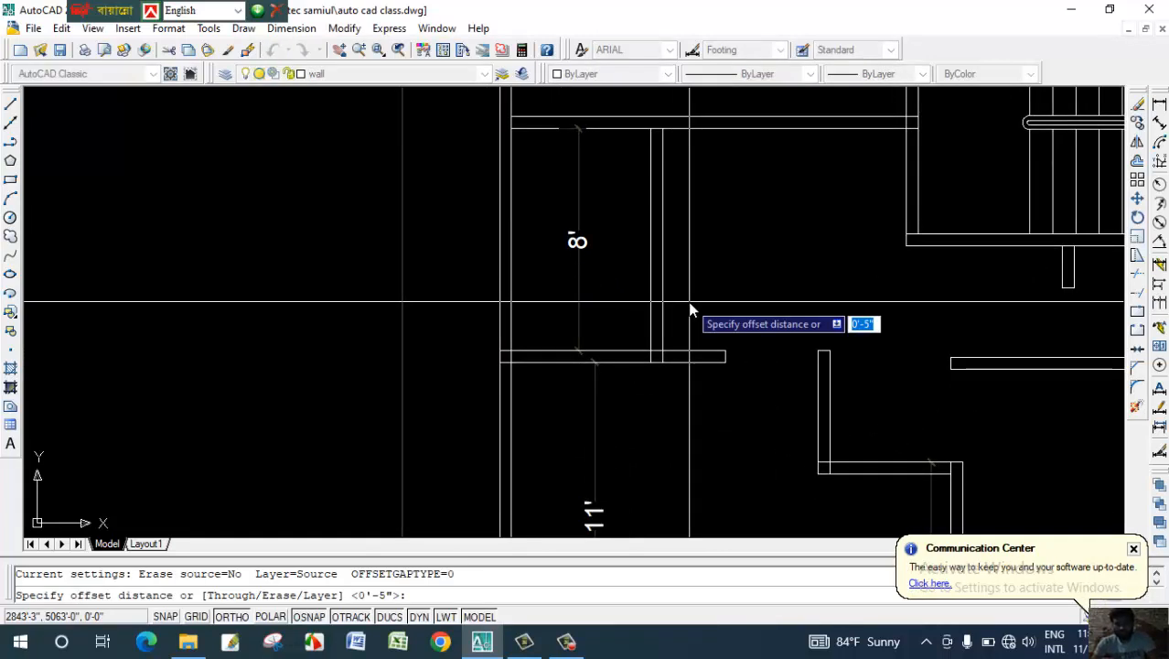
text(30)
key(Return)
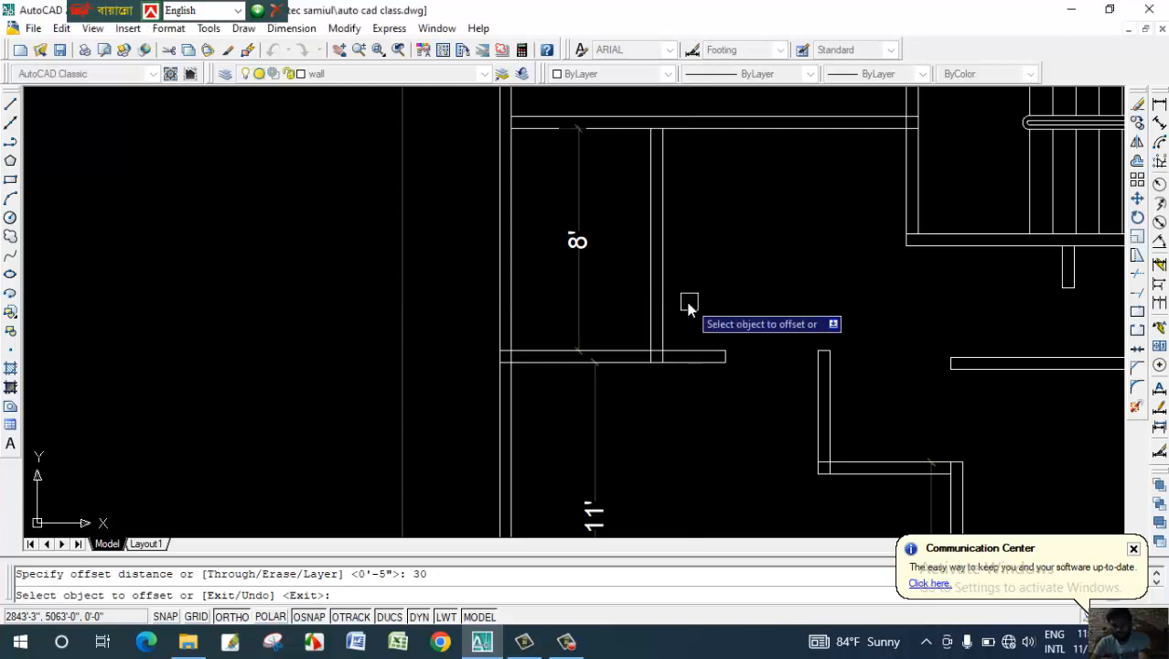
click(707, 355)
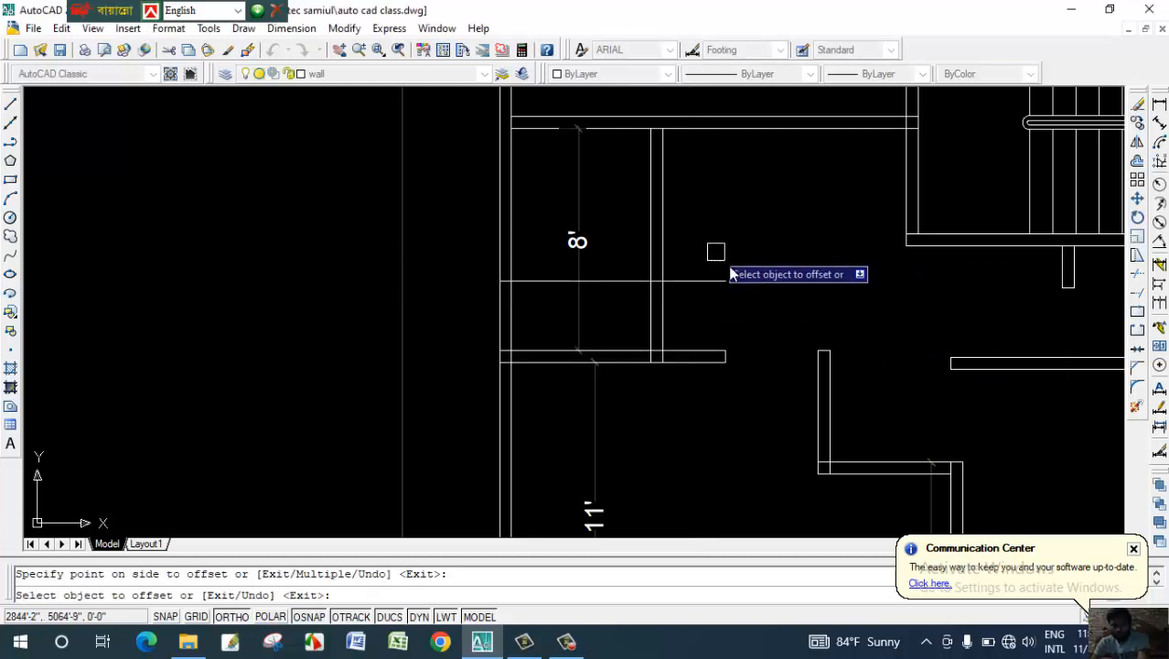
click(722, 274)
key(Escape)
Trim the new partition between the 30" offset line and the wall below to open a doorway.
text(tr)
key(Return)
key(Return)
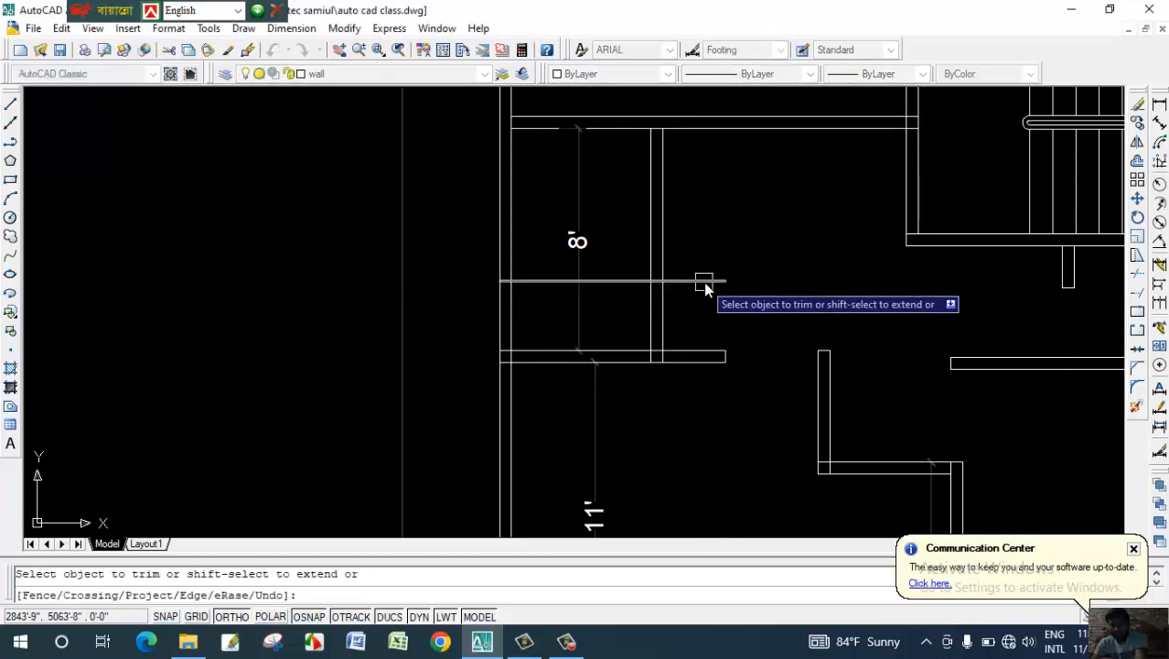
click(618, 289)
key(Escape)
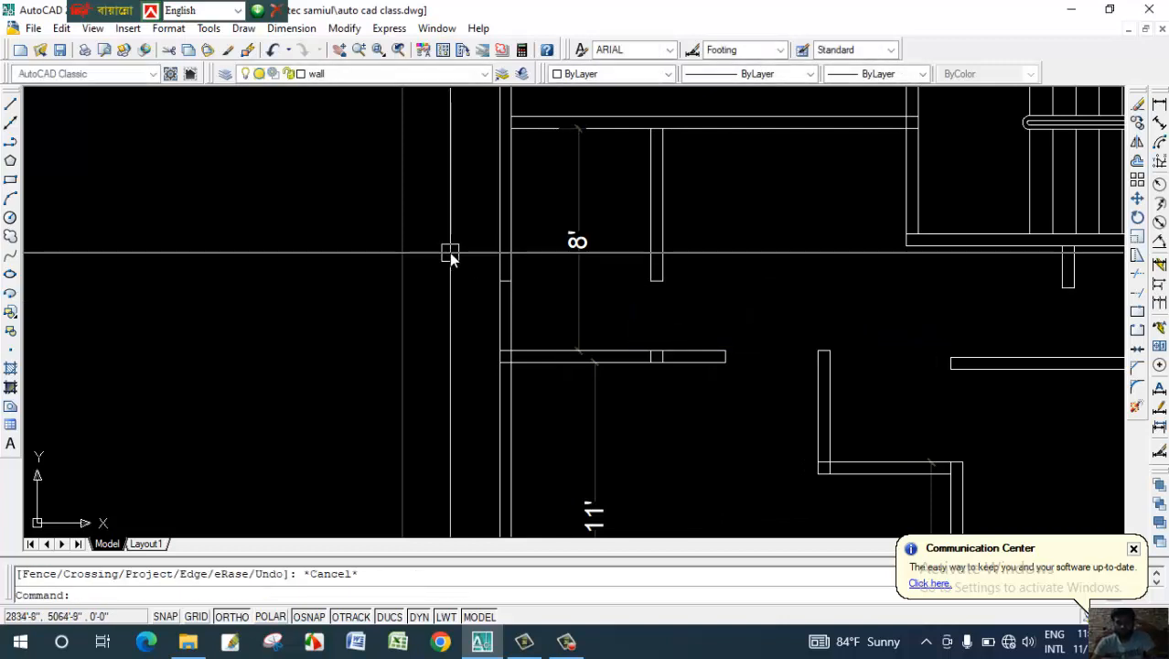
Delete the leftover line across the left outer wall and the two short partition lines inside the 8' room's bottom wall.
click(470, 257)
click(517, 296)
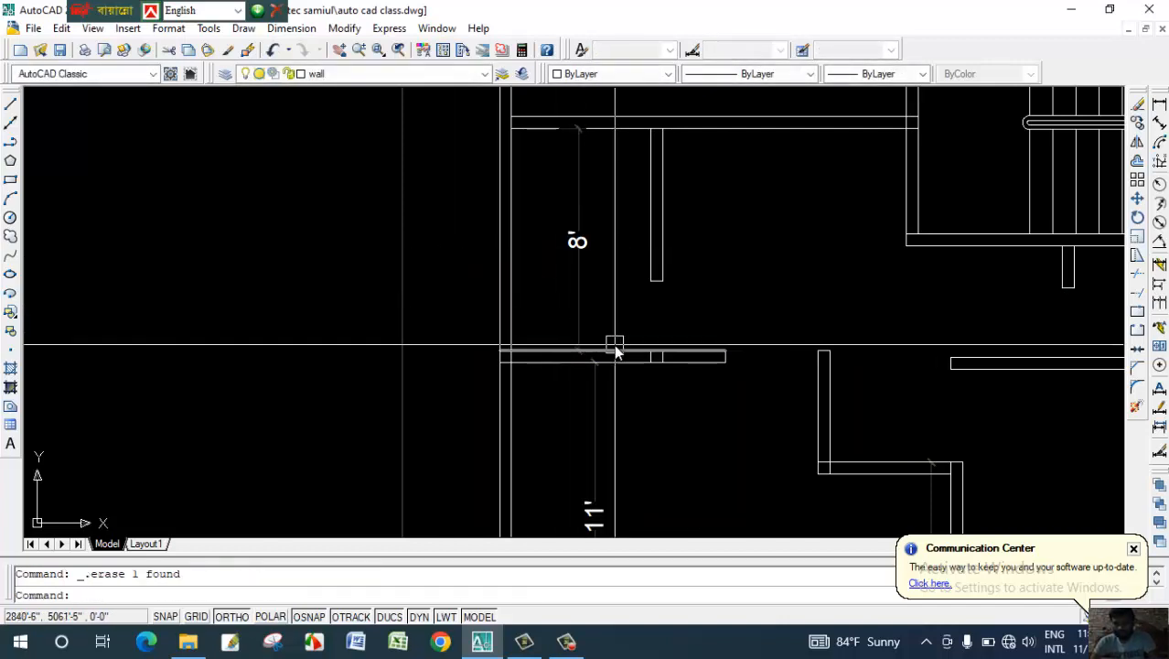
scroll(622, 340, up, 2)
drag(629, 336, 694, 394)
key(Delete)
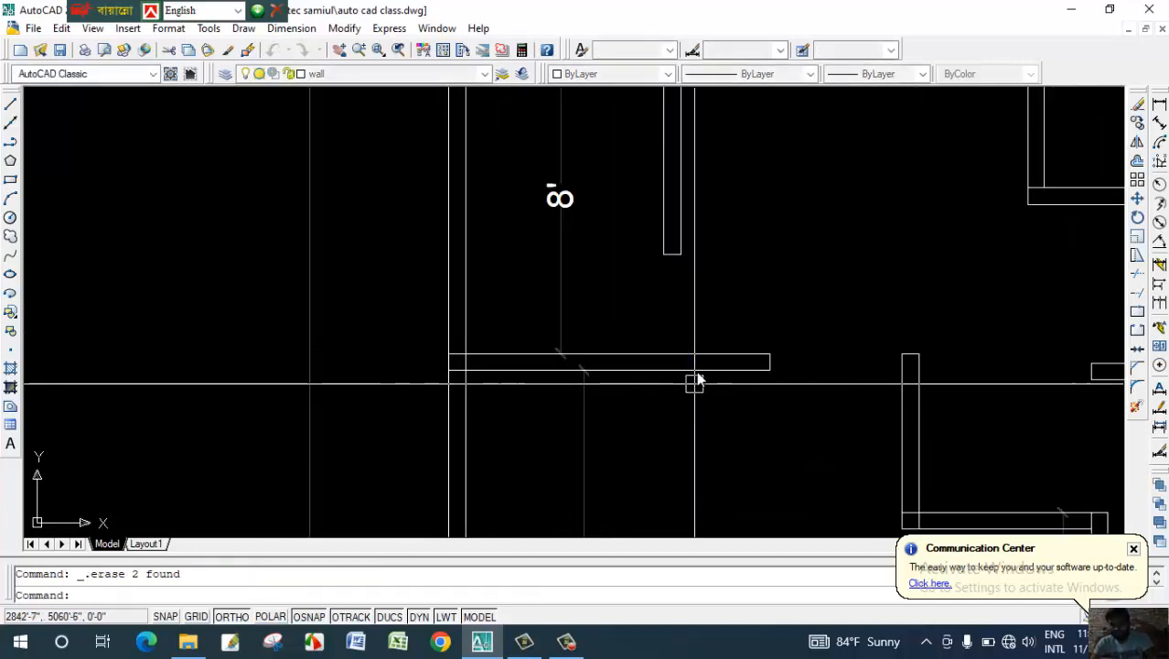
Delete the 8' dimension and both 11' dimensions from the rooms along the left outer wall.
scroll(694, 383, down, 3)
mouse_move(695, 363)
middle_down()
mouse_move(734, 321)
mouse_move(687, 264)
middle_up()
click(644, 190)
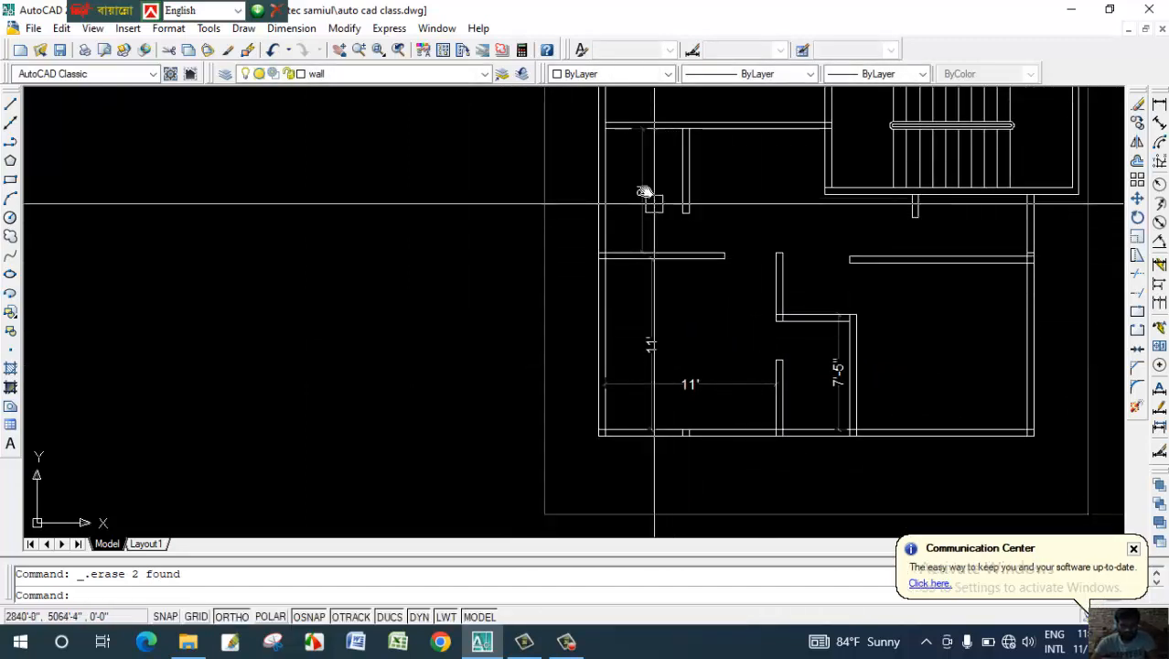
key(Delete)
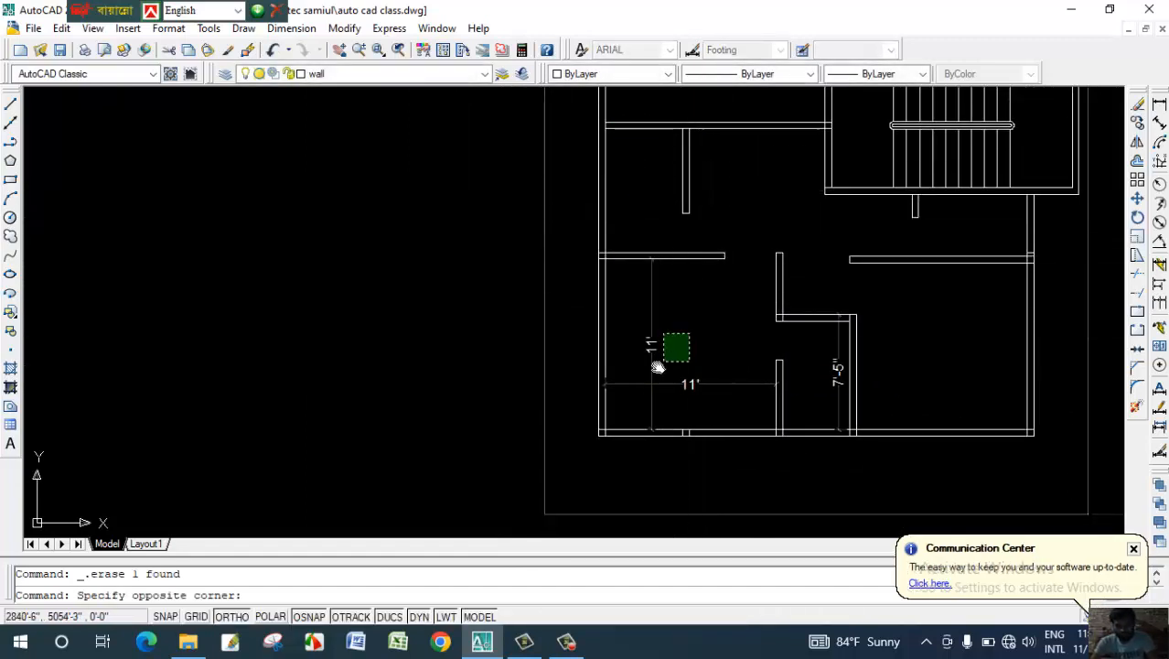
click(647, 392)
key(Delete)
Delete the two leftover partition lines inside the bottom outer wall and the 7'-5" dimension.
scroll(696, 384, up, 2)
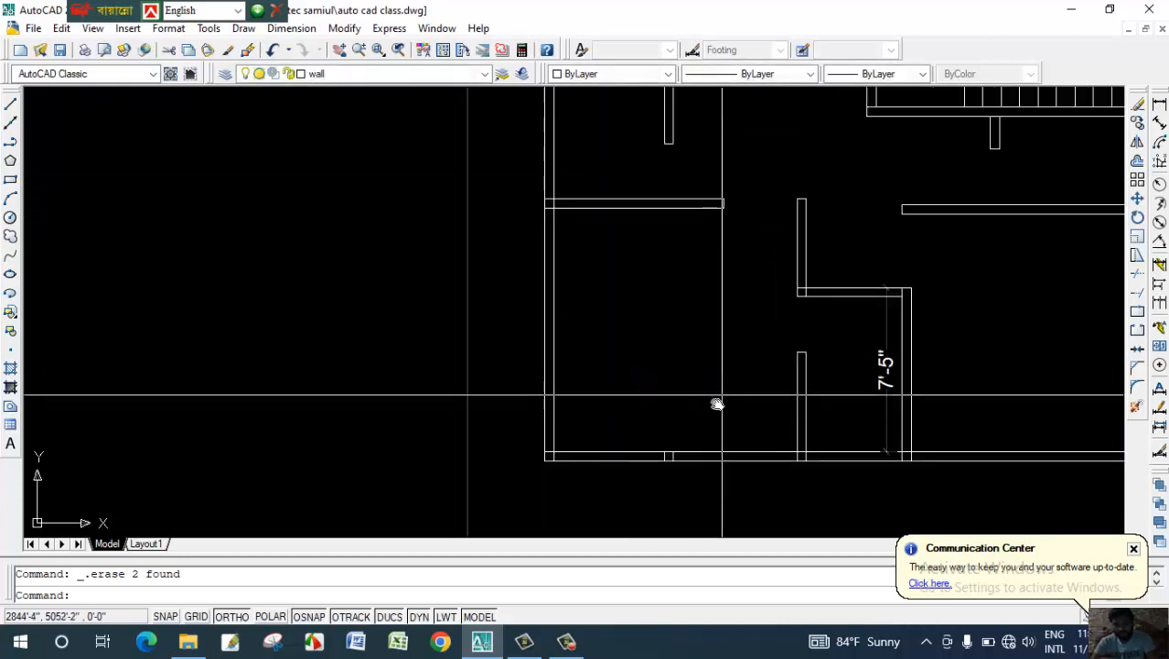
click(639, 418)
click(694, 461)
key(Delete)
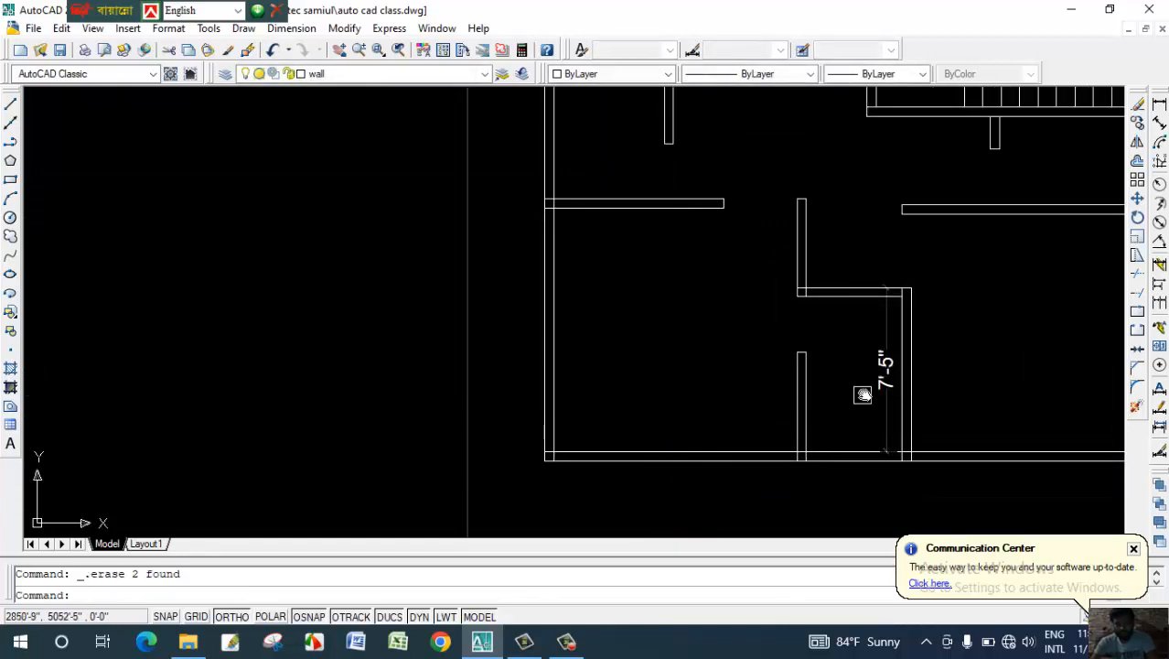
click(884, 386)
key(Delete)
Delete the leftover short line across the right outer wall beside the lower right room's top wall.
middle_drag(857, 384, 744, 389)
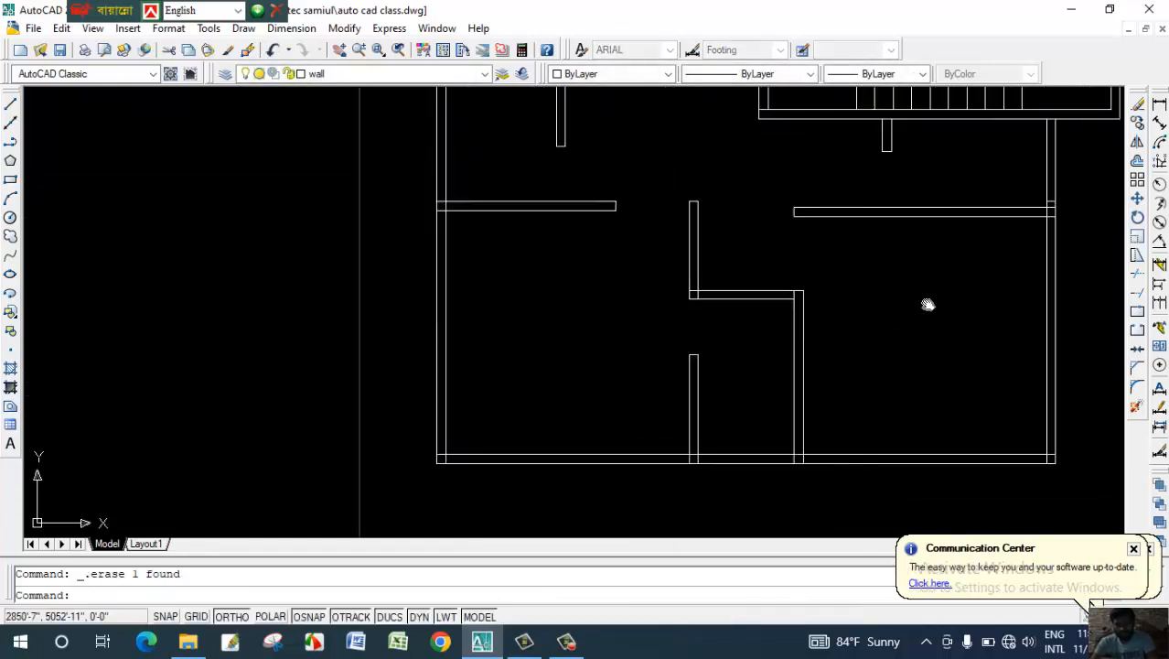
middle_drag(1034, 182, 992, 238)
scroll(974, 231, up, 2)
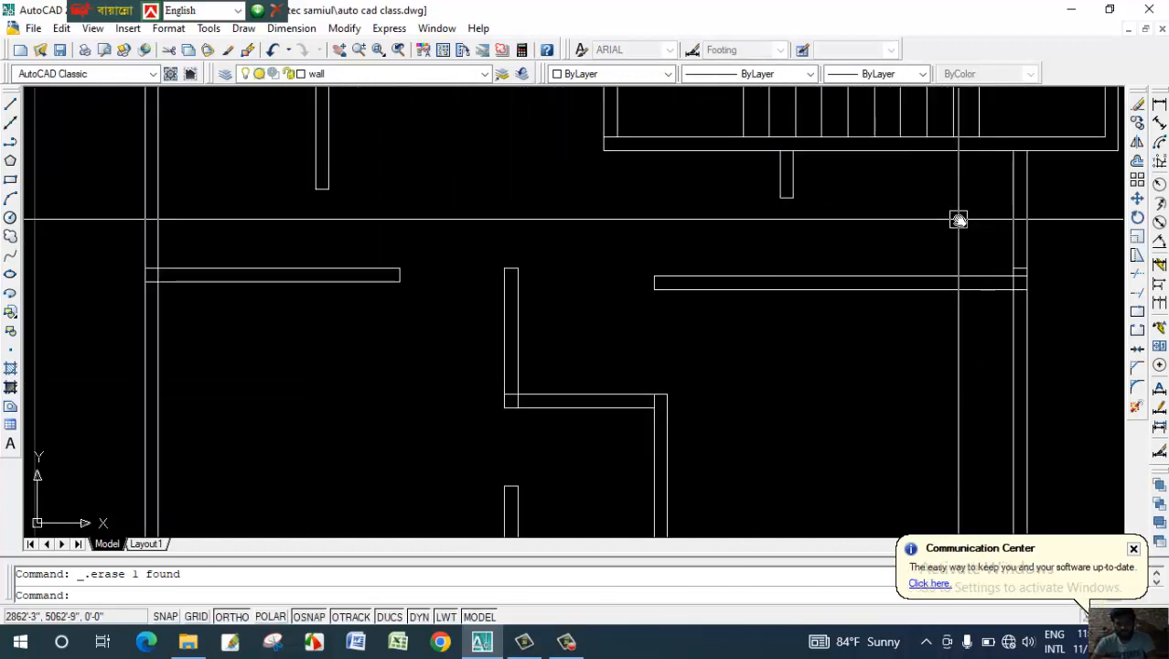
click(1038, 317)
key(Delete)
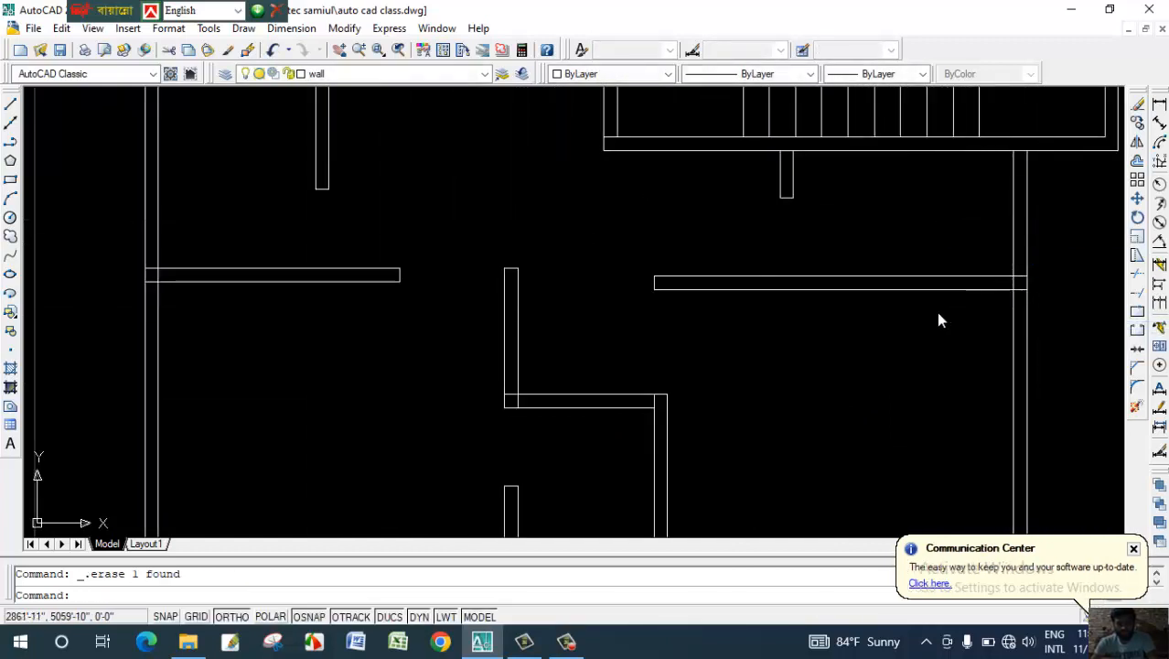
Trim the overlapping lines where the lower right room's top wall meets the right outer wall.
scroll(804, 339, down, 2)
middle_drag(804, 339, 796, 286)
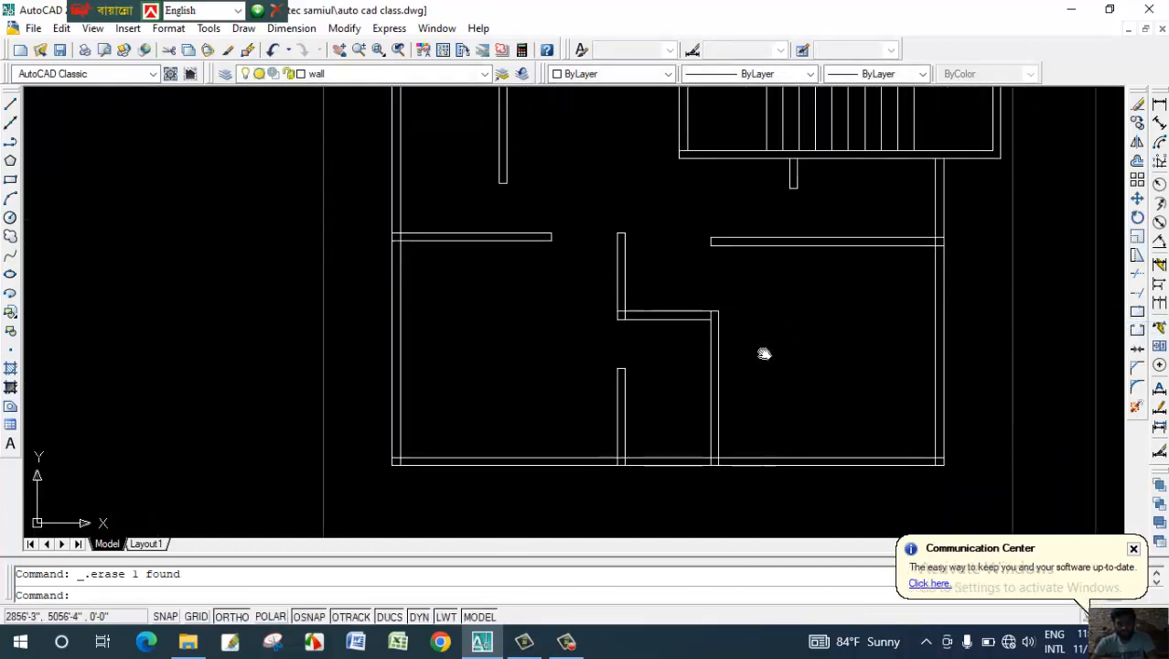
middle_drag(866, 297, 837, 354)
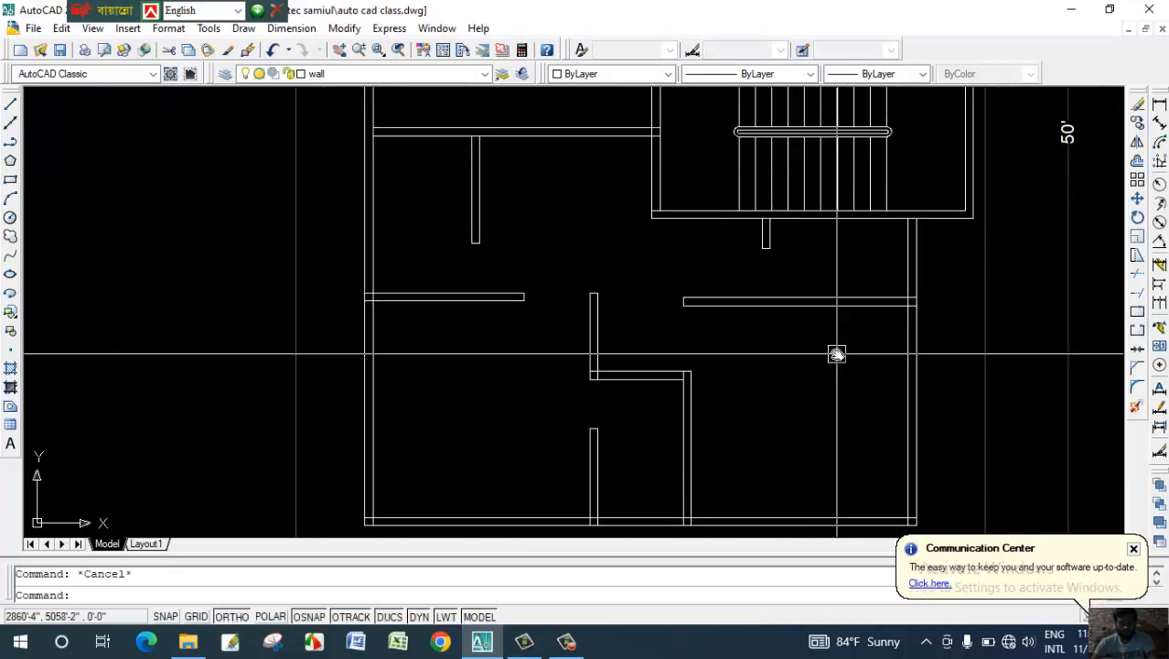
text(r)
key(Return)
key(Return)
scroll(906, 311, up, 5)
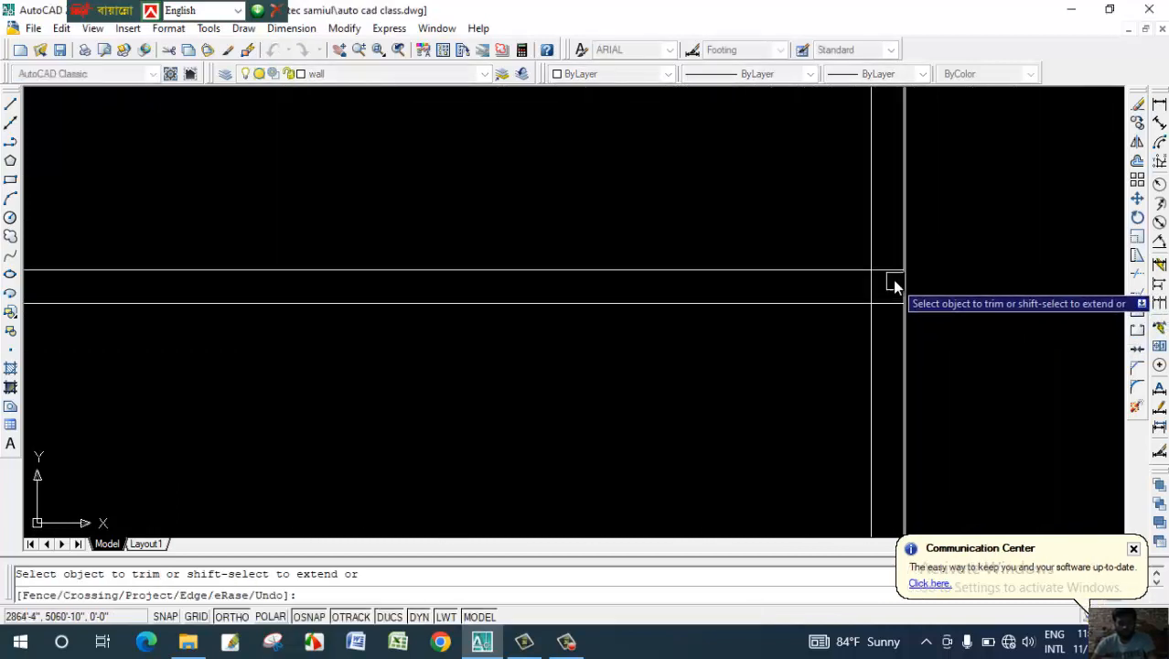
scroll(876, 294, down, 4)
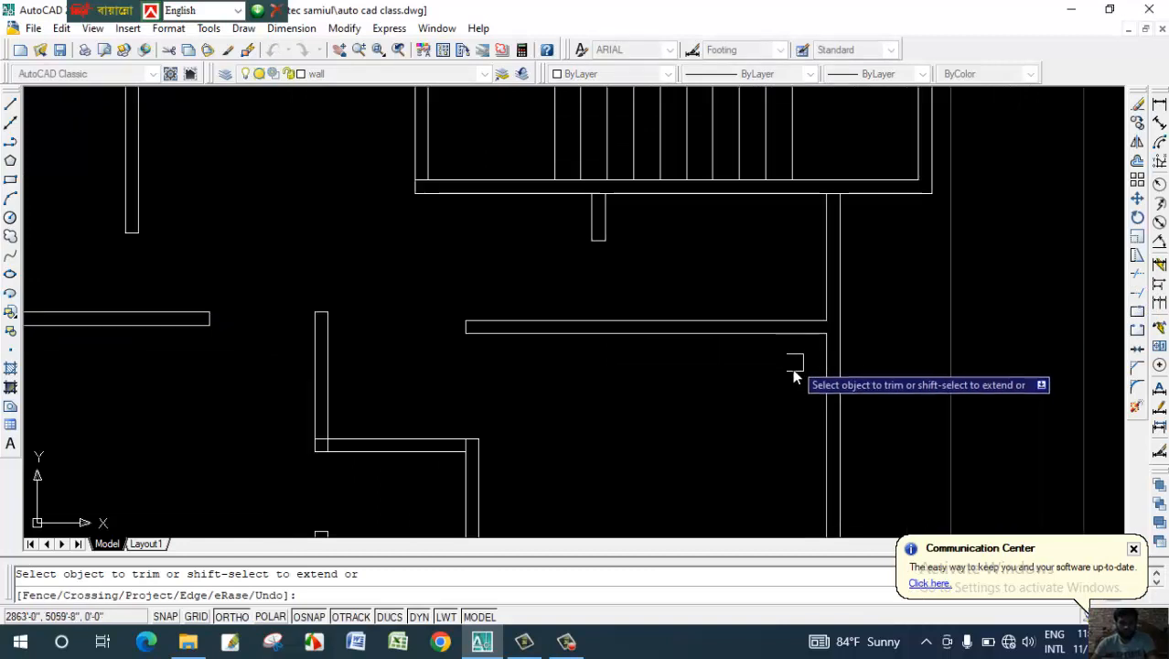
Trim the overlapping inner wall lines at the floor plan's lower right outer corner.
middle_drag(825, 399, 896, 391)
scroll(875, 393, up, 6)
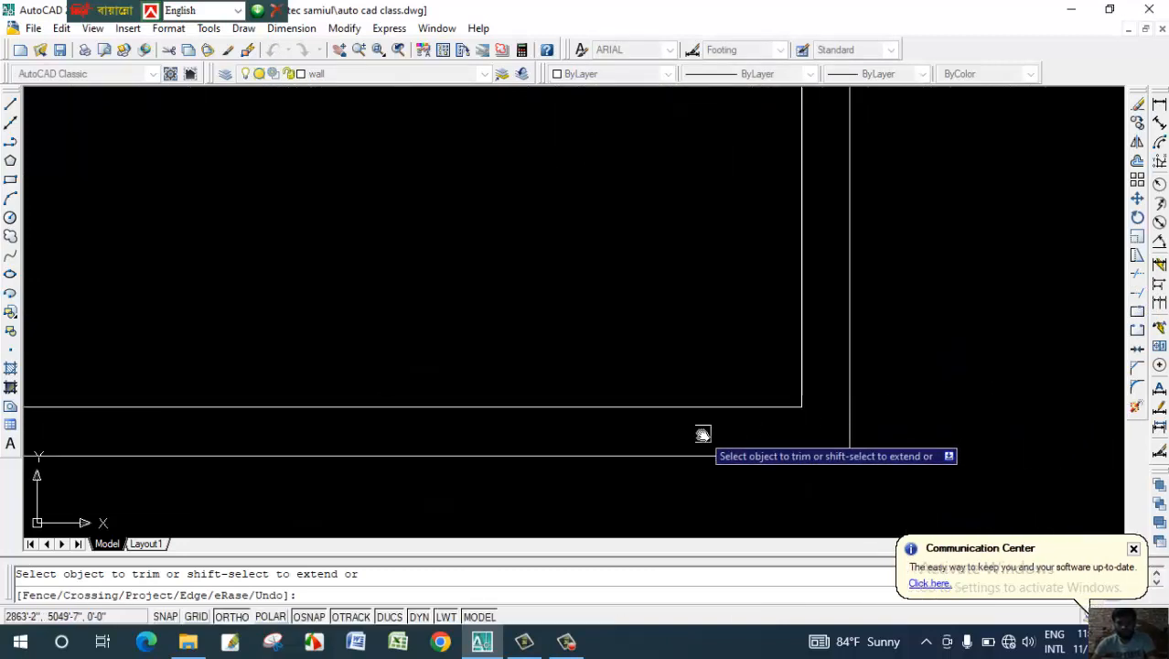
middle_drag(702, 434, 890, 387)
Trim the overlapping lines where the lower right room's left partition meets the bottom outer wall.
scroll(890, 386, down, 4)
scroll(585, 383, up, 2)
middle_drag(585, 382, 566, 376)
scroll(644, 408, up, 1)
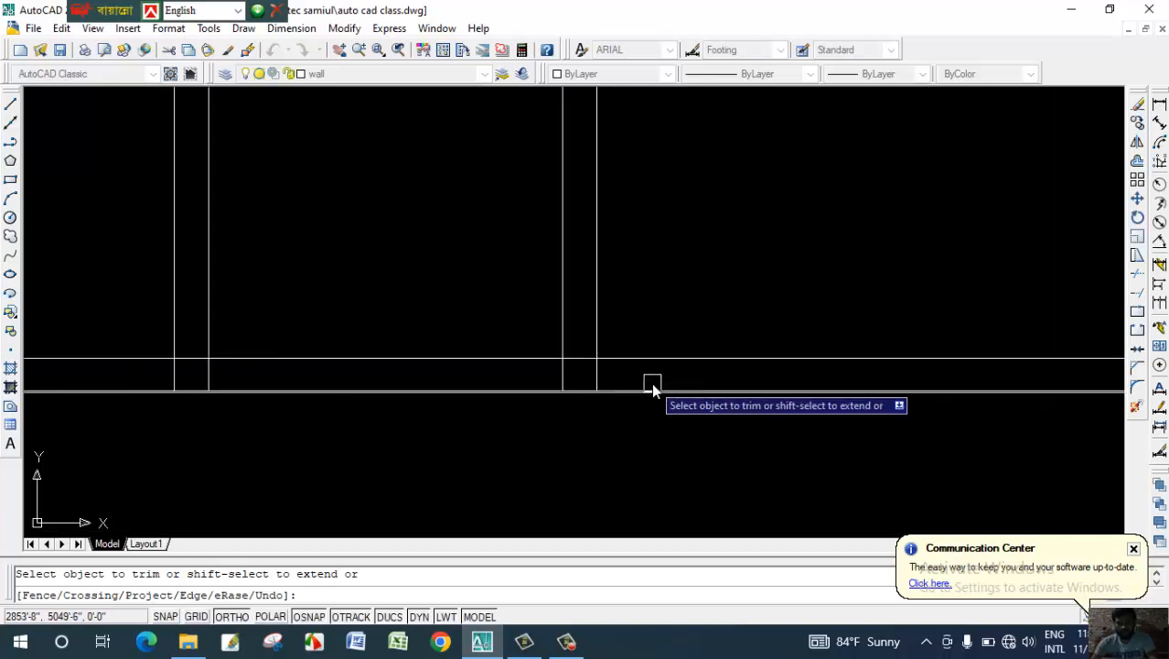
scroll(640, 385, up, 2)
click(602, 365)
click(415, 365)
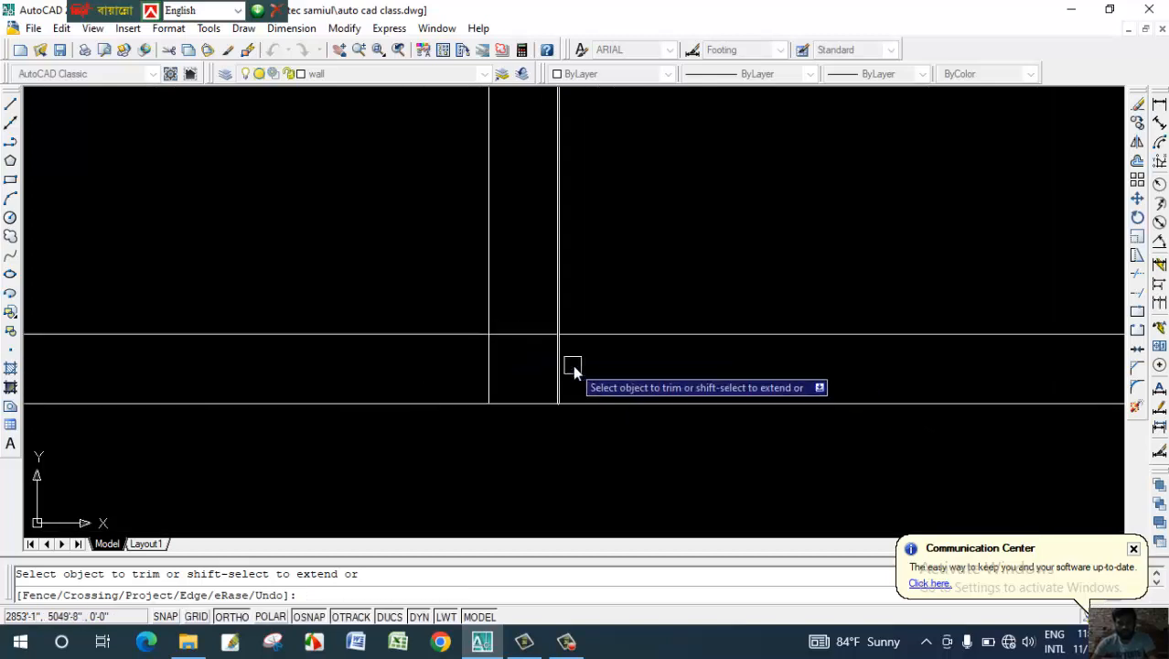
scroll(520, 357, down, 3)
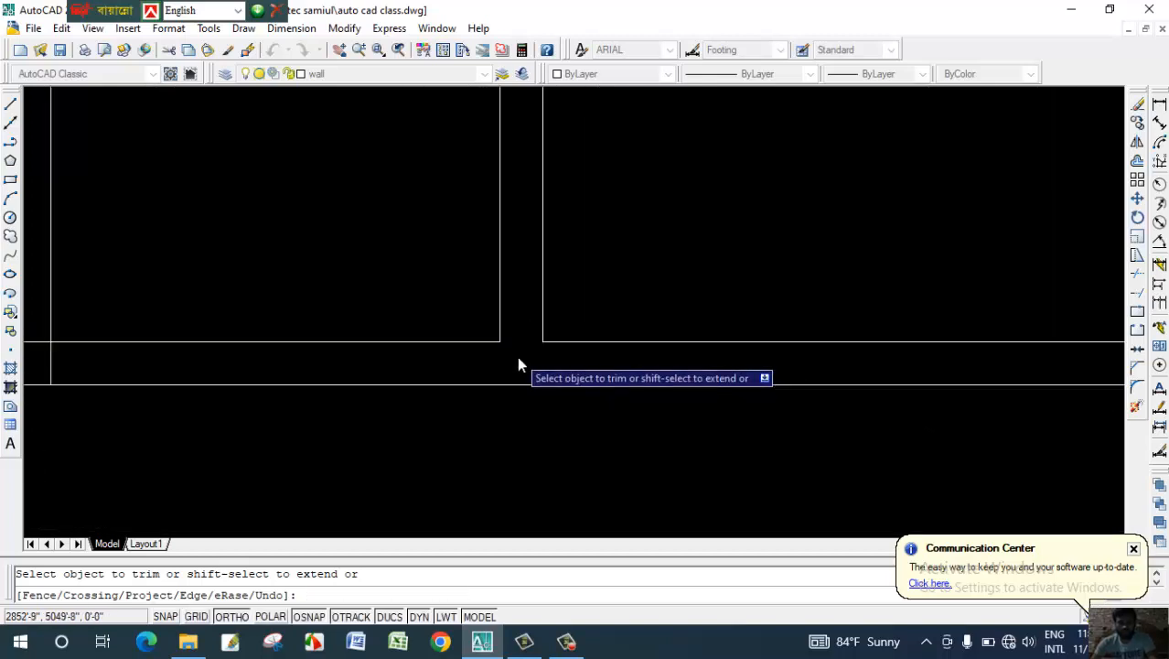
Trim the overlapping lines where the lower left room's right partition meets the bottom outer wall.
middle_drag(531, 361, 807, 339)
scroll(610, 339, up, 2)
middle_drag(609, 339, 585, 339)
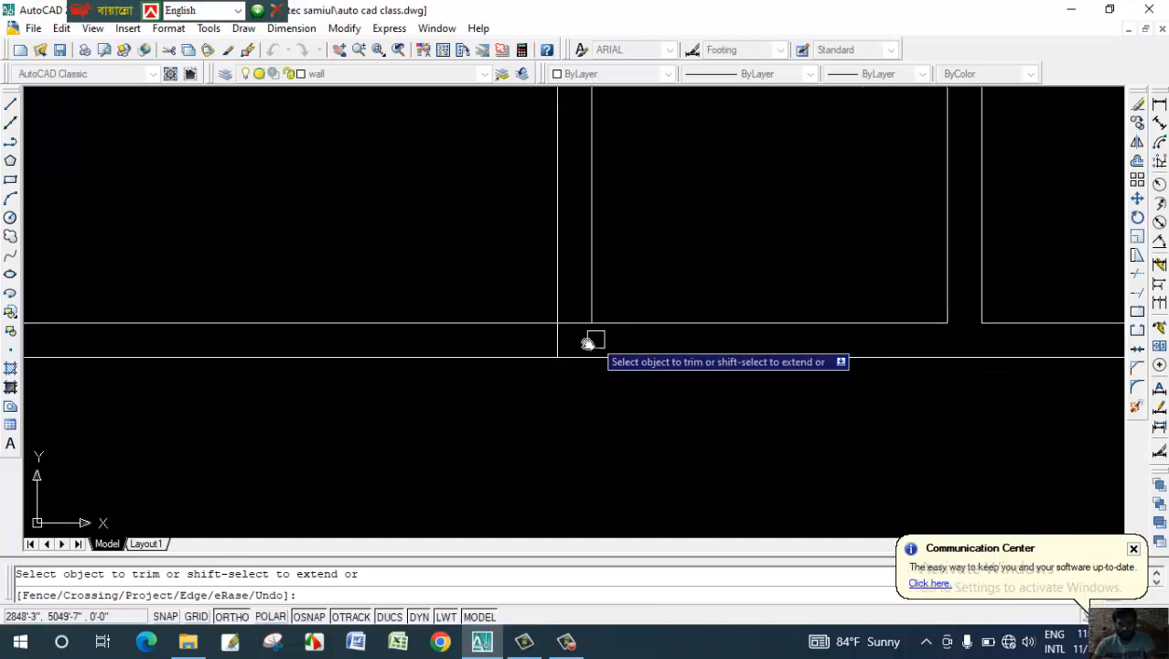
scroll(577, 330, up, 2)
scroll(579, 329, down, 4)
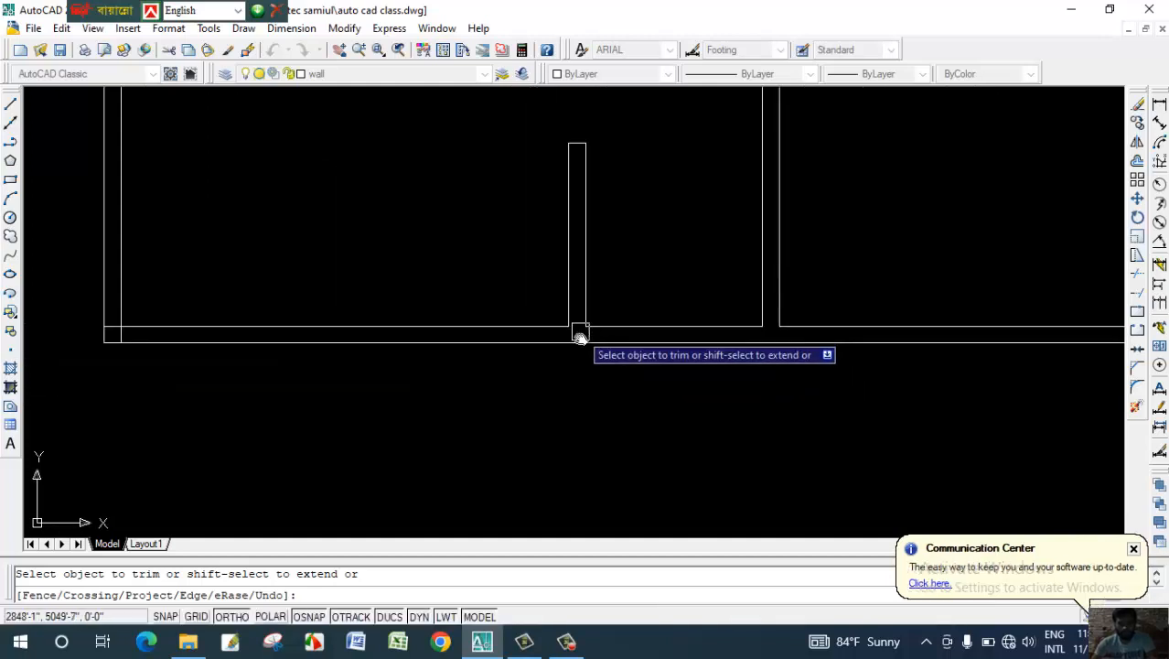
Trim the overlapping inner wall lines at the floor plan's lower left outer corner.
scroll(661, 339, up, 3)
scroll(672, 355, up, 2)
click(674, 341)
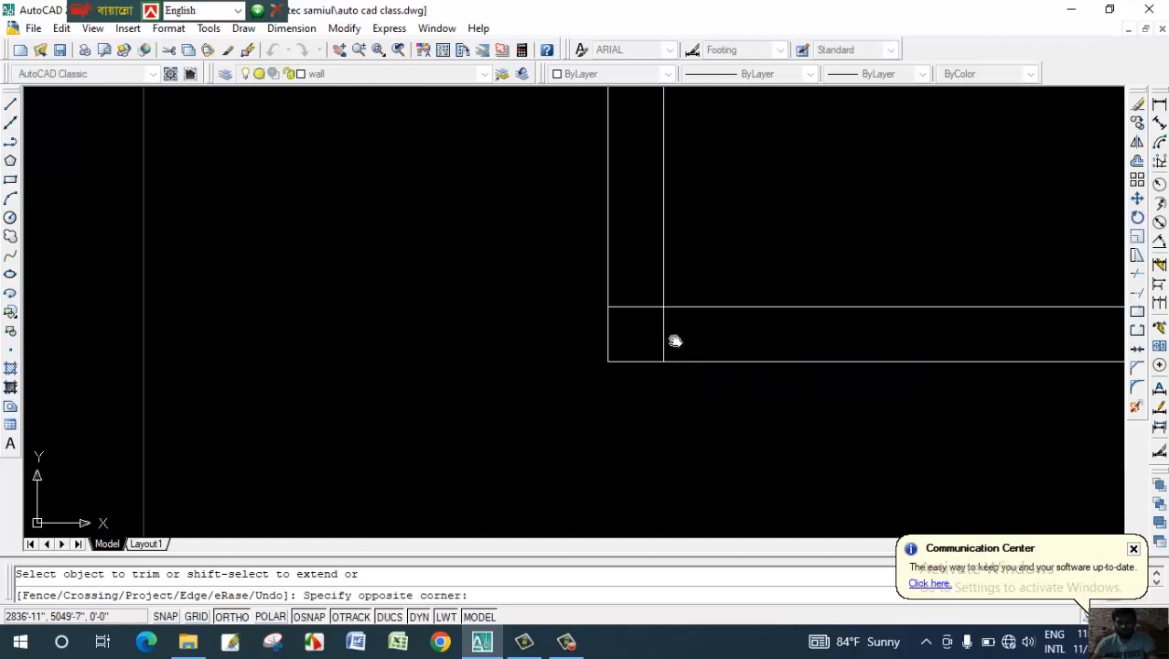
scroll(639, 335, down, 4)
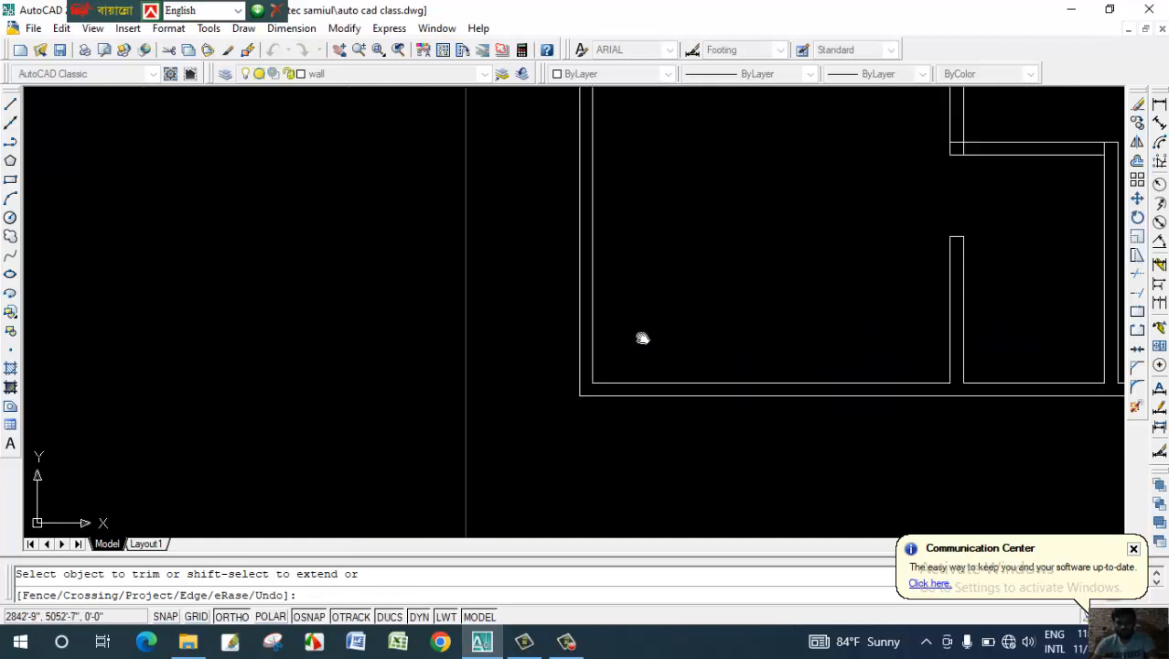
Trim the overlapping lines at the corners of the stepped partition between the two lower rooms.
scroll(861, 183, up, 4)
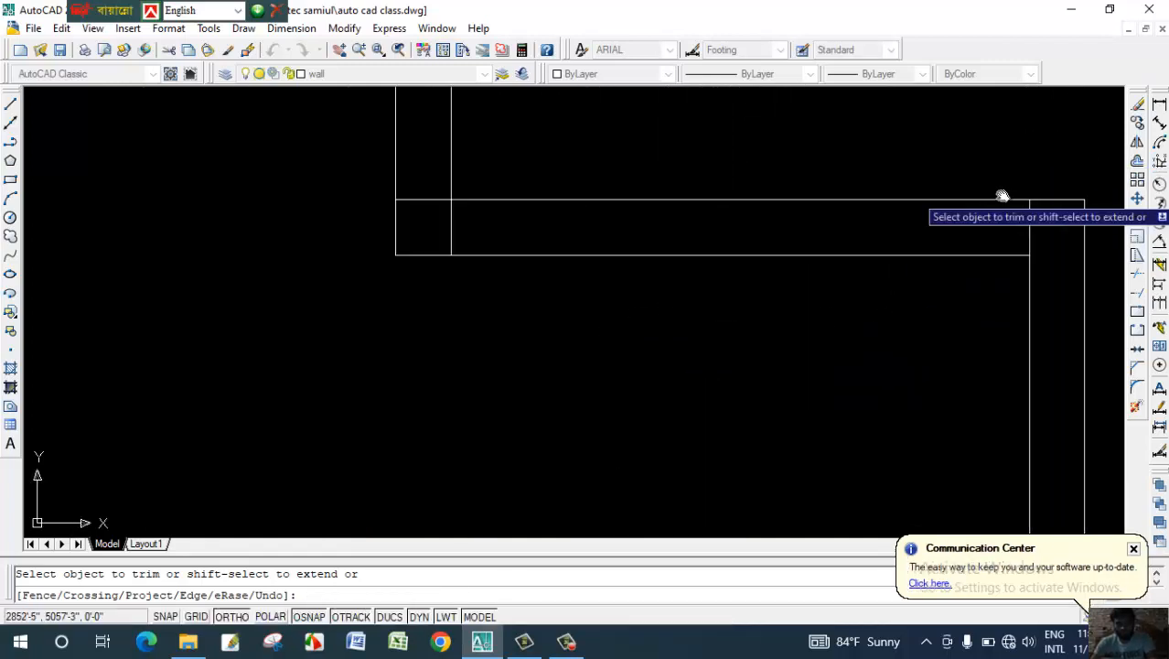
mouse_move(657, 220)
middle_down()
mouse_move(613, 269)
mouse_move(554, 245)
middle_up()
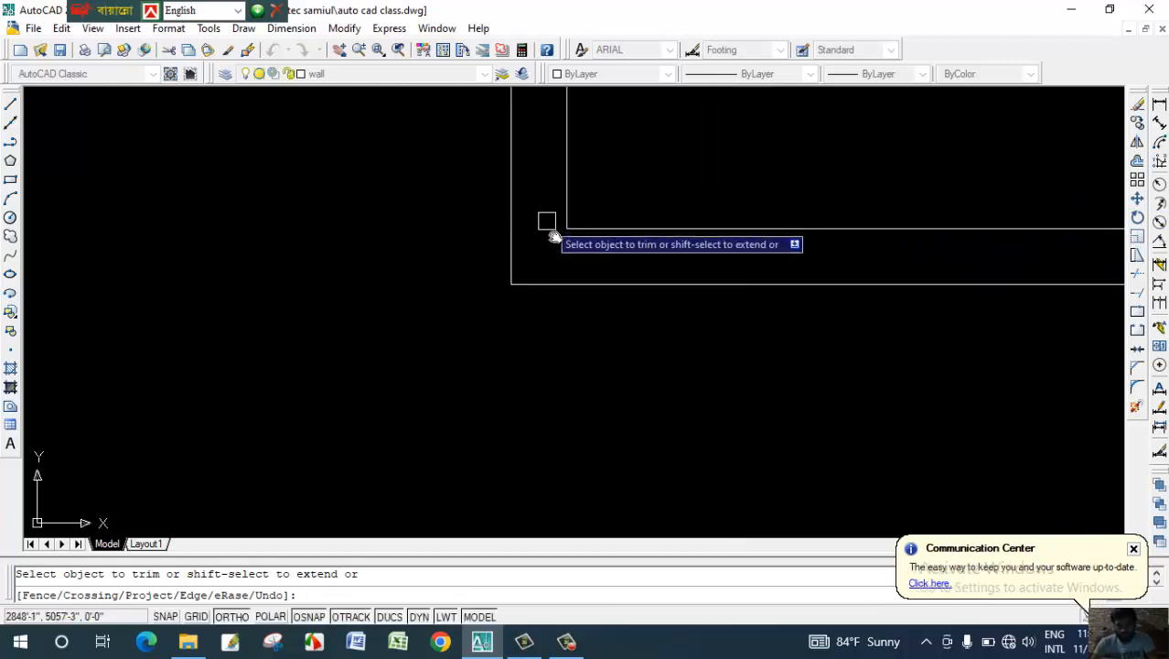
scroll(554, 236, down, 6)
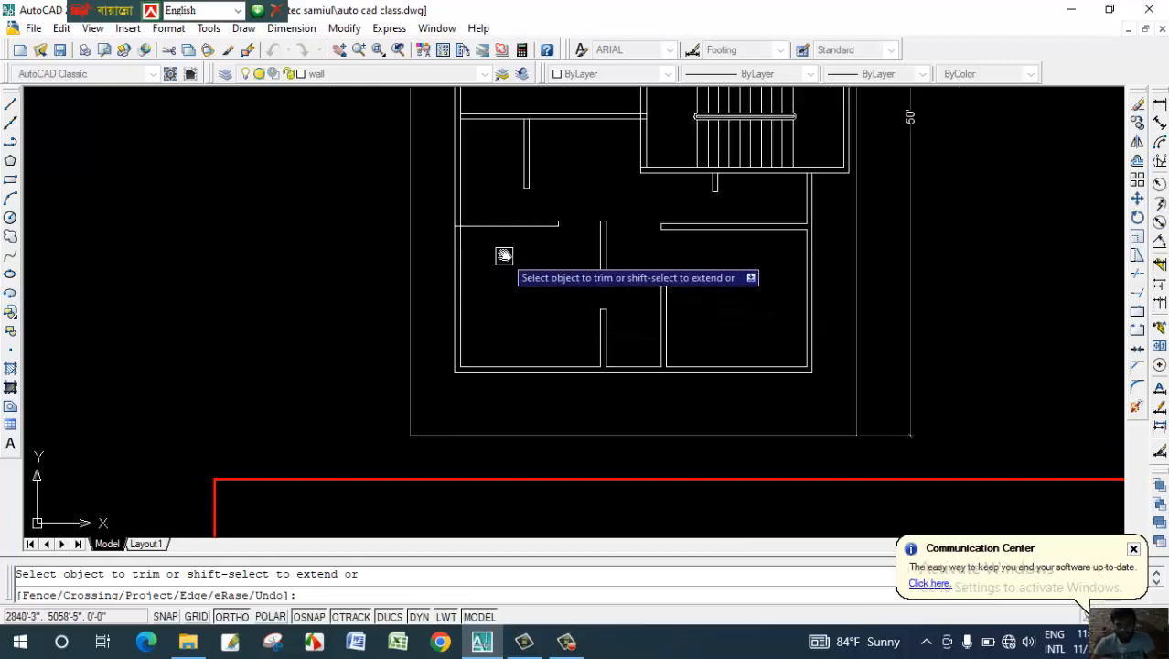
Trim the overlapping lines where the lower left room's top wall meets the left outer wall.
scroll(504, 256, up, 5)
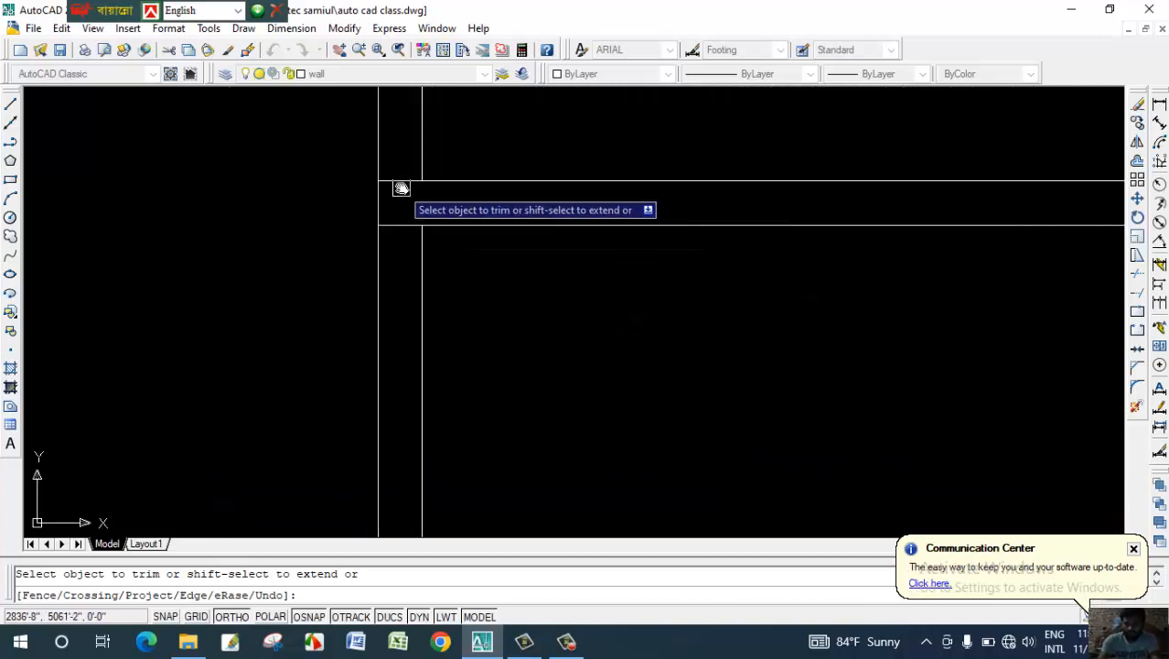
click(401, 188)
click(401, 222)
scroll(650, 269, down, 6)
middle_drag(738, 376, 667, 483)
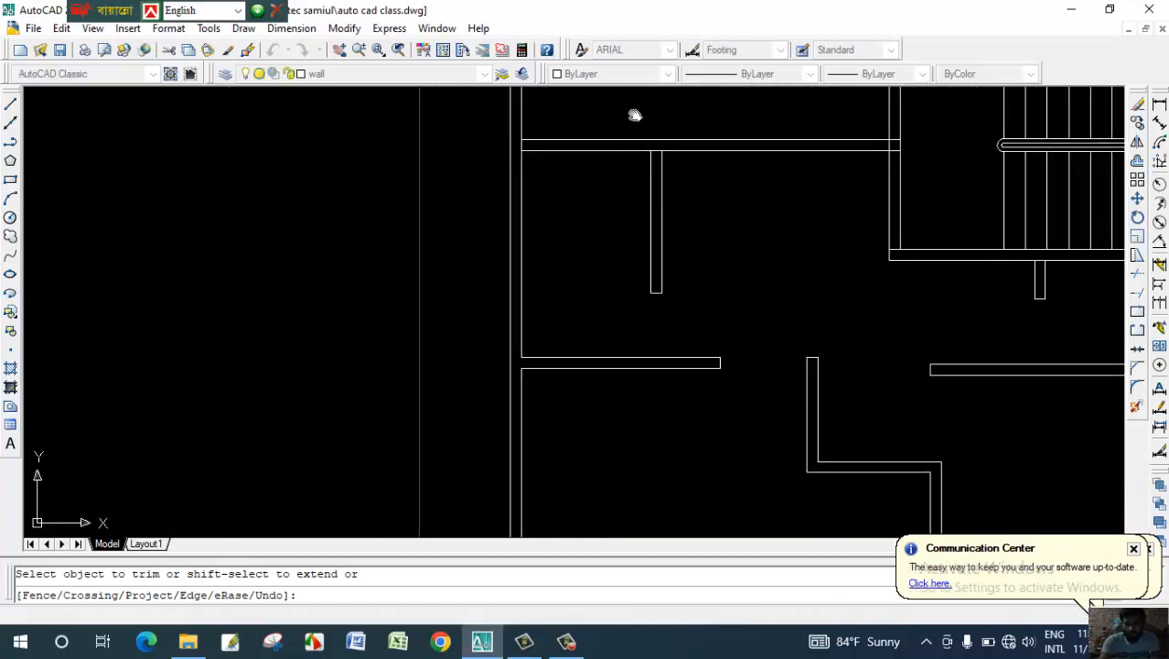
Trim the overlapping line where the short vertical partition meets the horizontal wall left of the staircase.
scroll(637, 110, up, 6)
click(662, 149)
scroll(710, 181, down, 8)
middle_drag(792, 213, 749, 215)
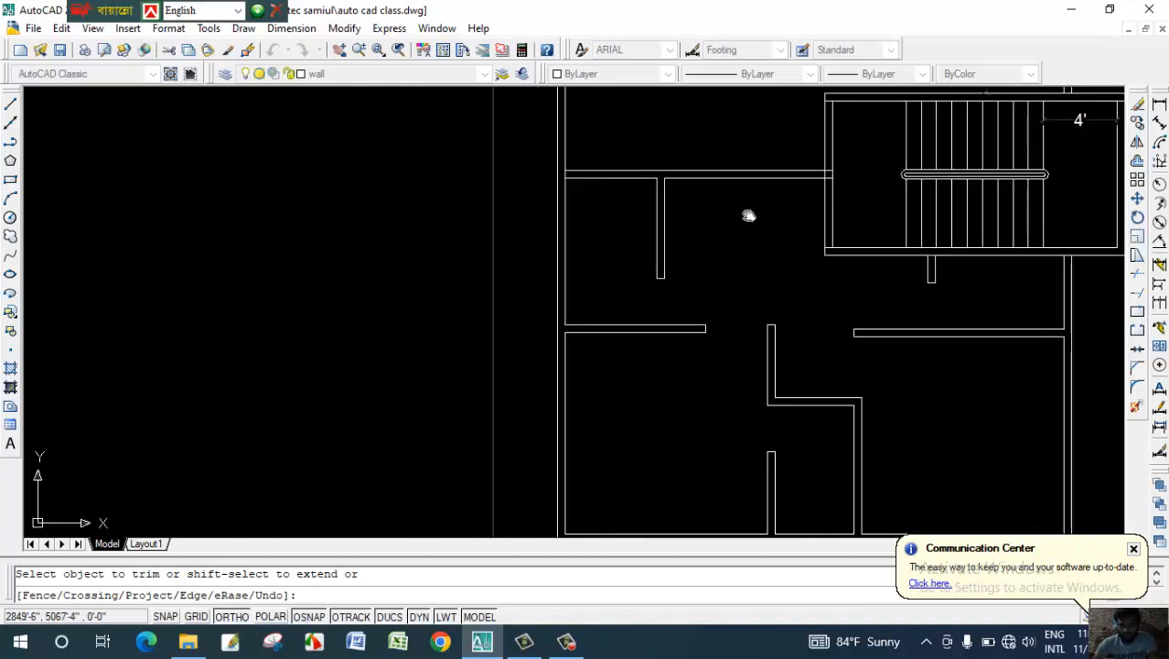
scroll(772, 157, up, 2)
key(Escape)
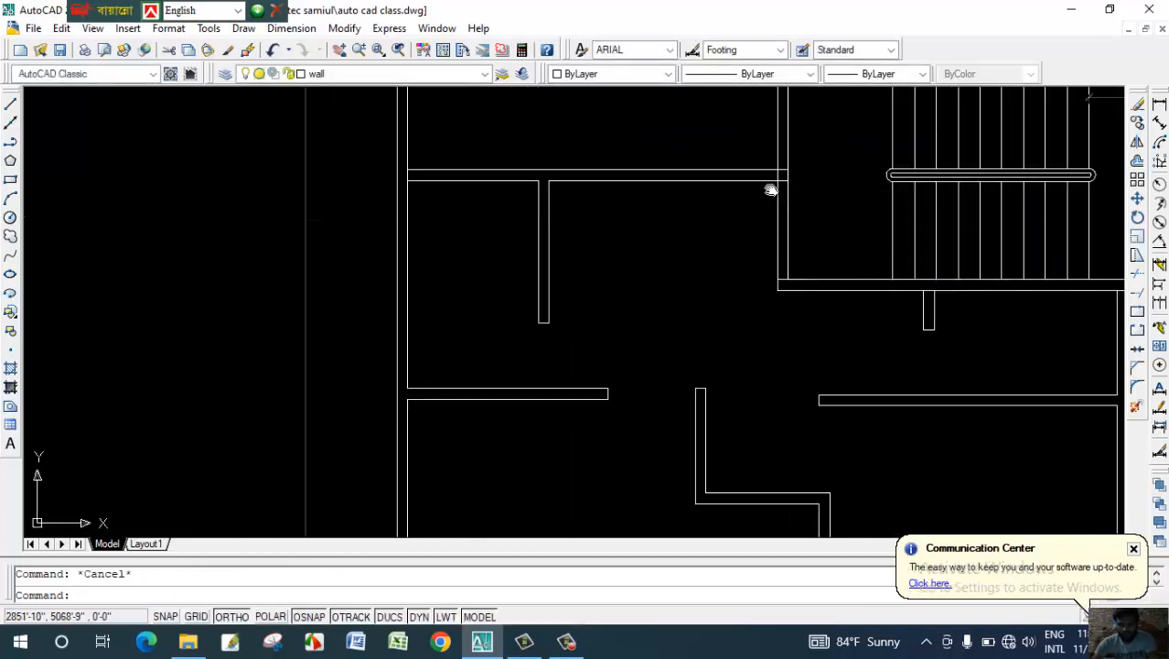
Offset the lower line of the horizontal wall left of the staircase downward by 40 to mark a door opening.
scroll(773, 190, up, 2)
middle_drag(879, 237, 731, 175)
scroll(768, 243, down, 3)
scroll(679, 274, down, 2)
mouse_move(679, 274)
middle_down()
mouse_move(686, 224)
mouse_move(670, 265)
middle_up()
mouse_move(673, 253)
middle_down()
mouse_move(621, 235)
mouse_move(680, 251)
mouse_move(685, 272)
middle_up()
scroll(686, 232, up, 1)
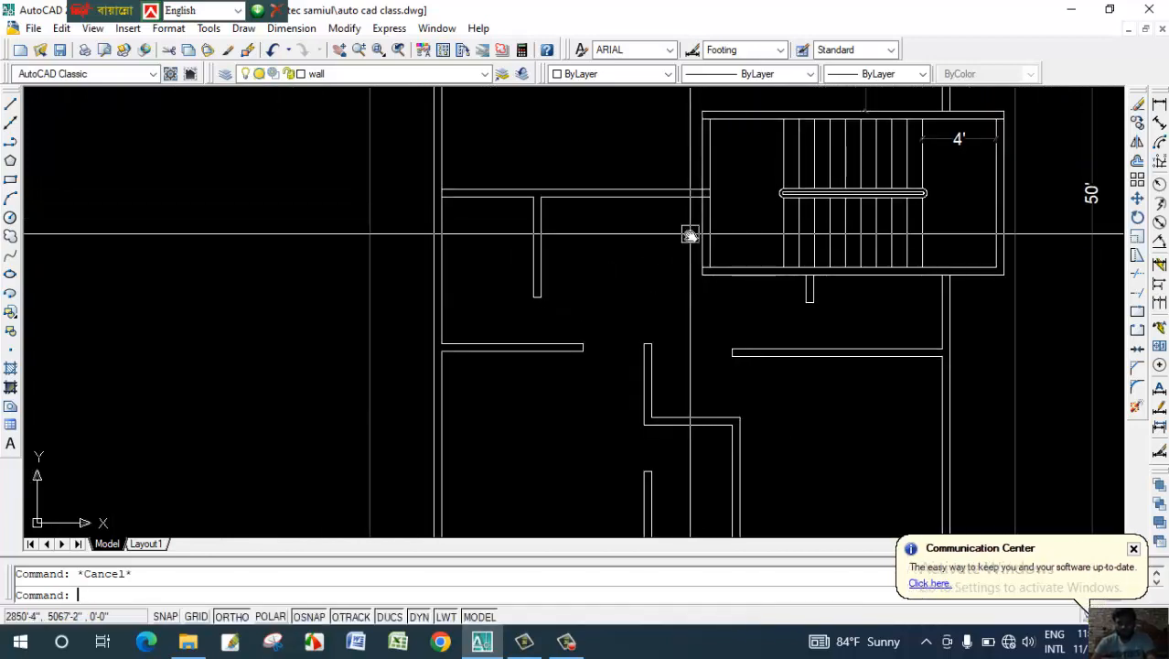
text(o)
key(Return)
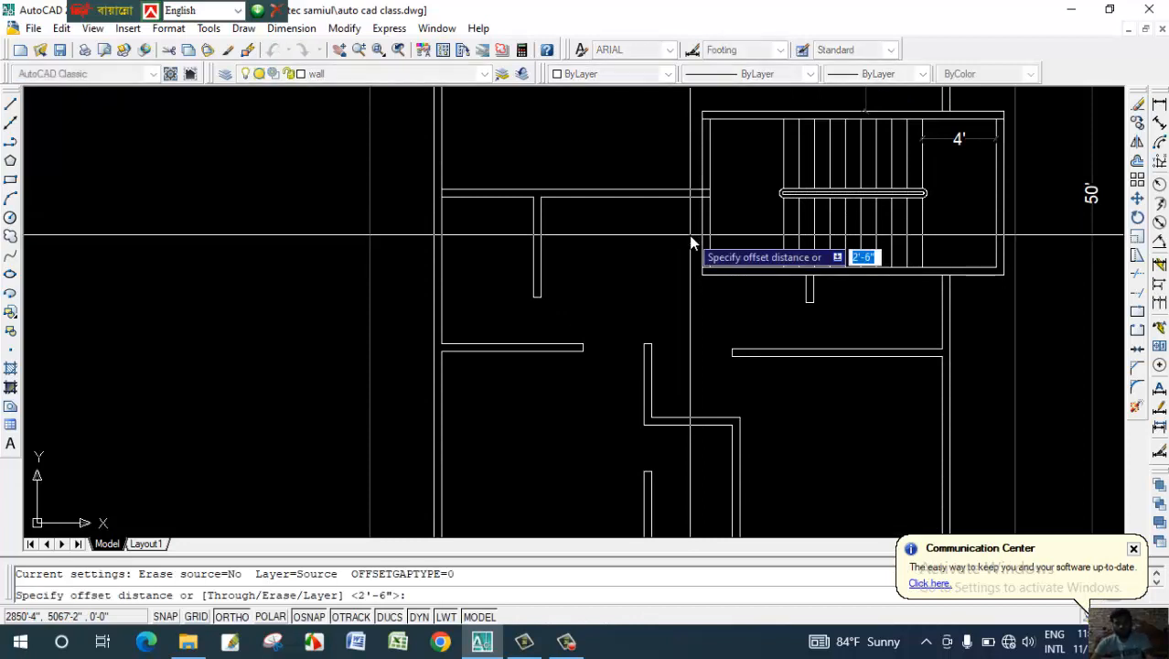
key(Return)
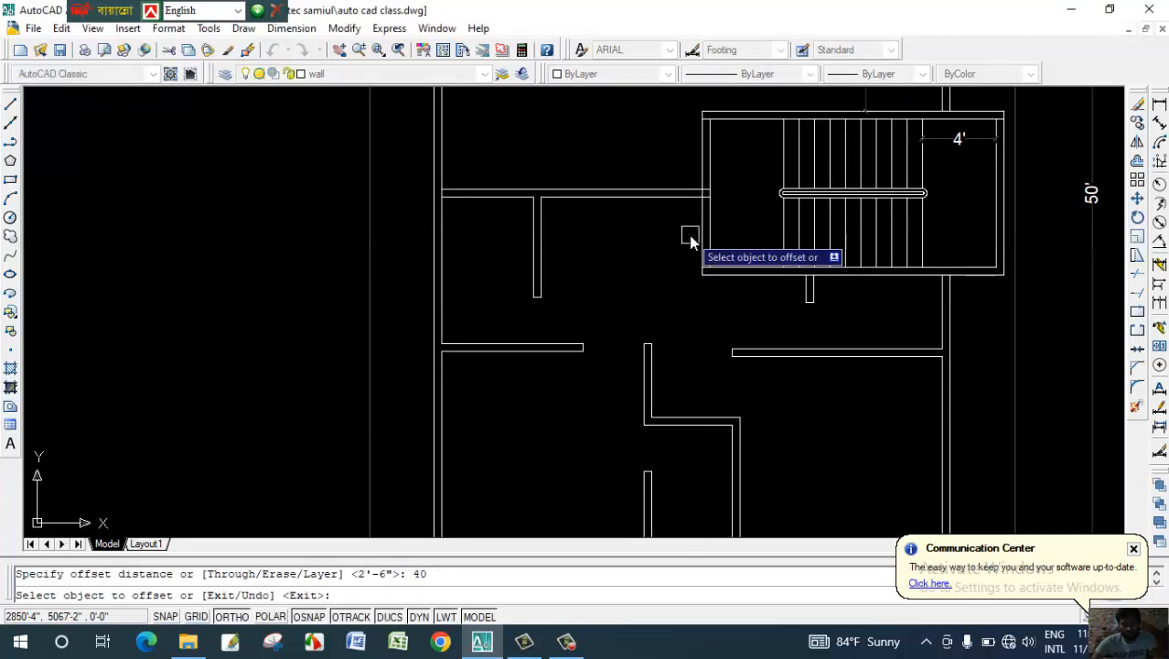
scroll(693, 218, up, 3)
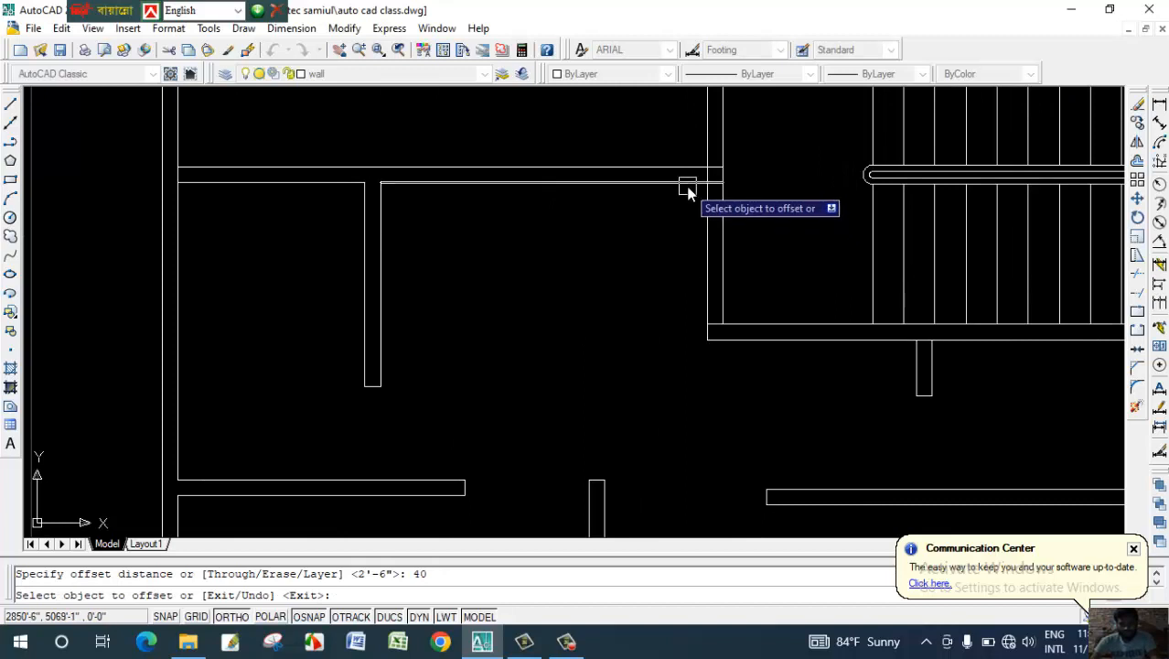
click(687, 185)
key(Escape)
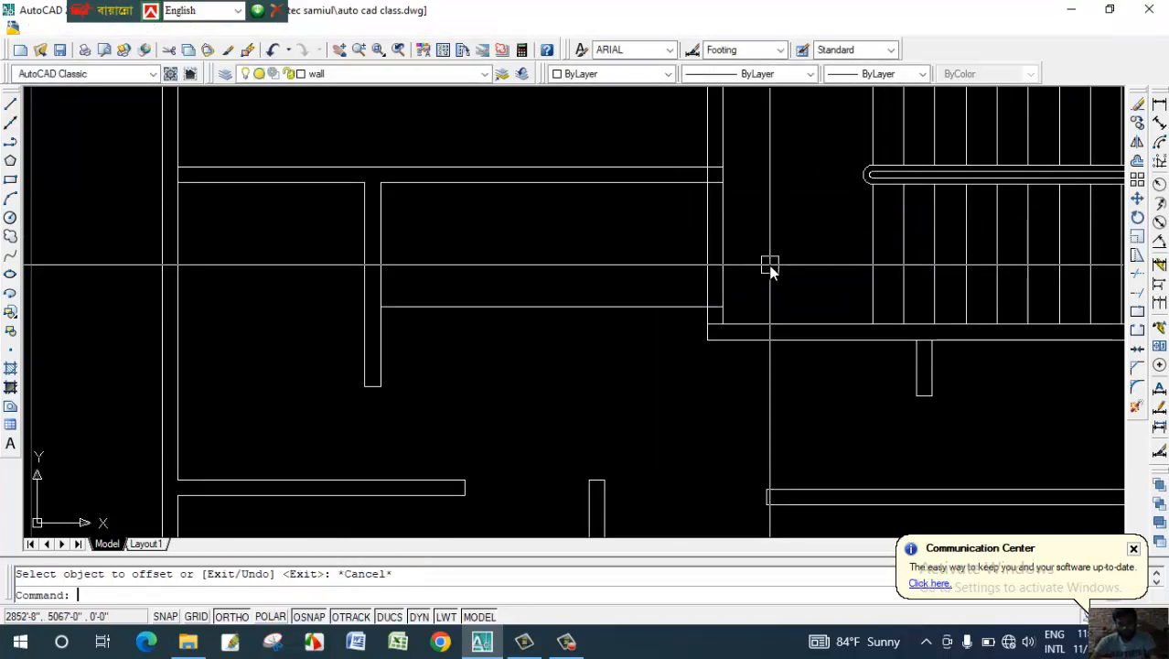
Trim the staircase's left wall between the offset line and the horizontal wall to open the doorway, and trim the line's excess.
text(tr)
key(space)
key(space)
click(770, 246)
click(674, 246)
click(639, 299)
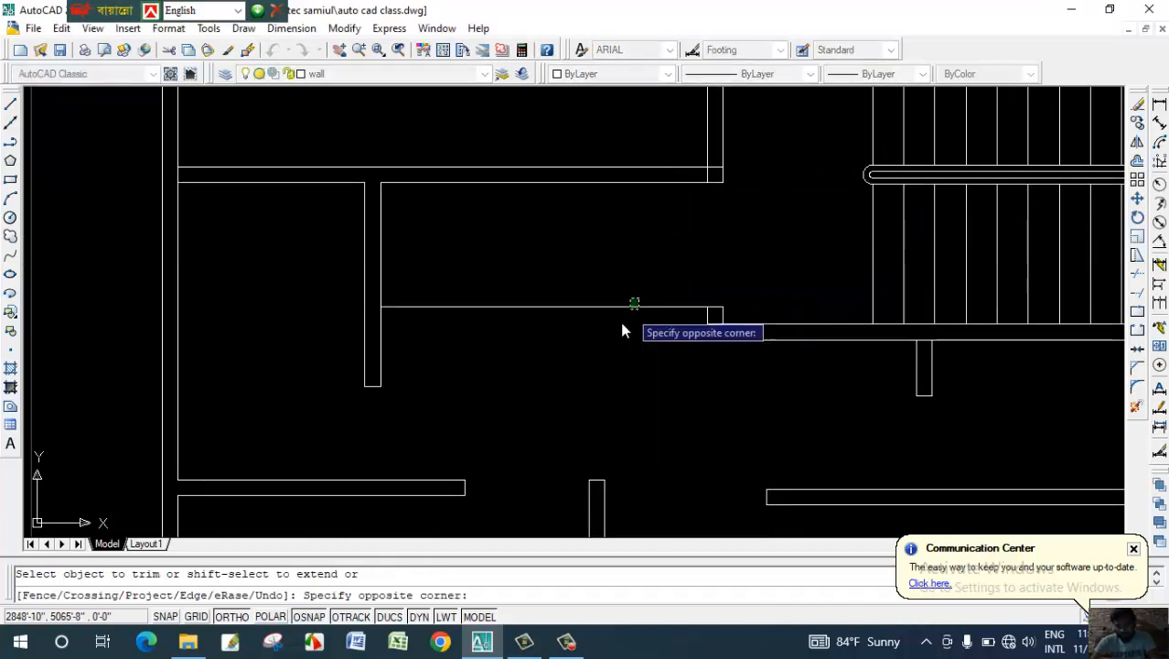
click(608, 343)
scroll(712, 325, up, 5)
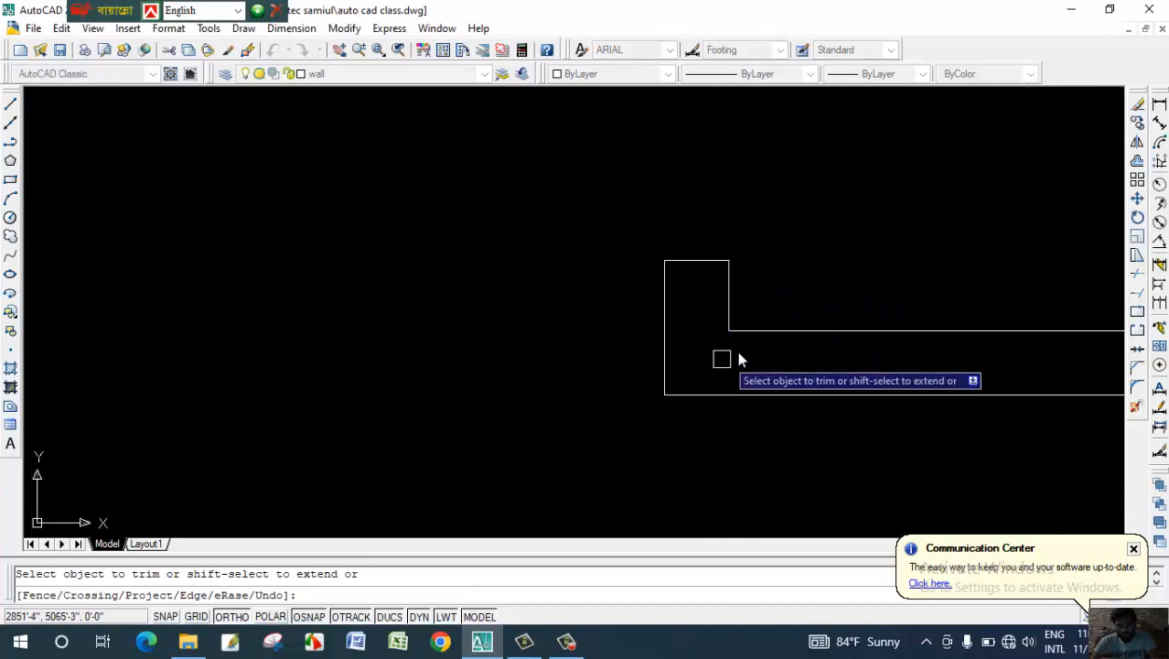
Trim the overlapping lines at the corner where the horizontal wall meets the staircase's left wall.
scroll(739, 360, down, 5)
scroll(762, 240, up, 4)
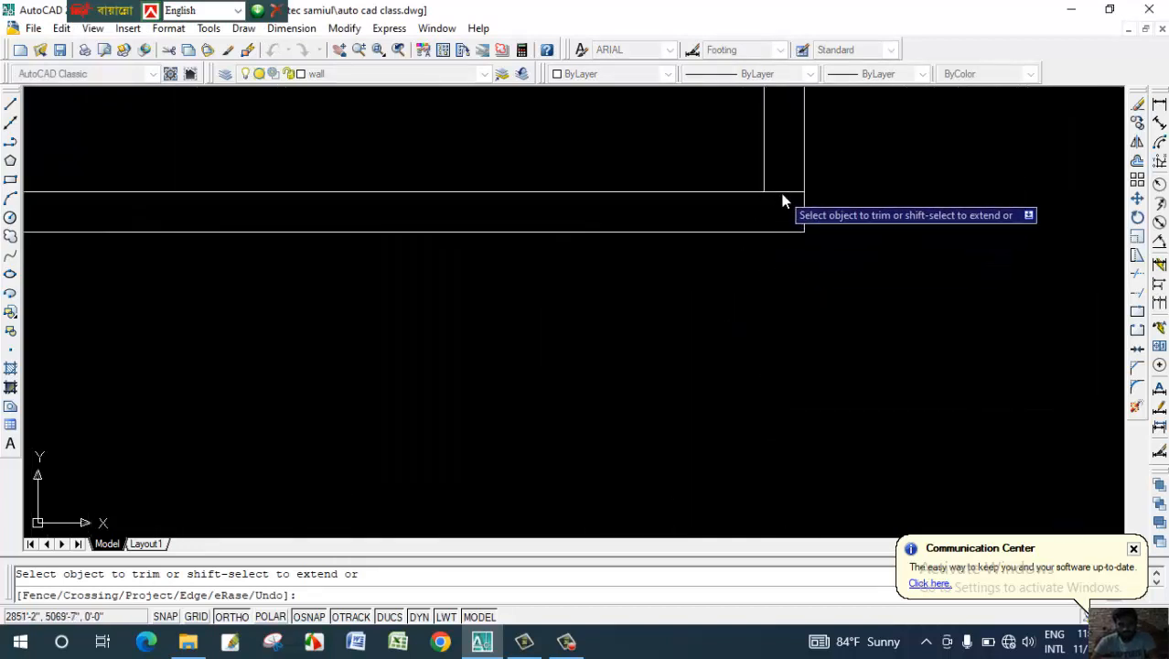
scroll(799, 295, down, 5)
middle_drag(798, 294, 761, 251)
key(Escape)
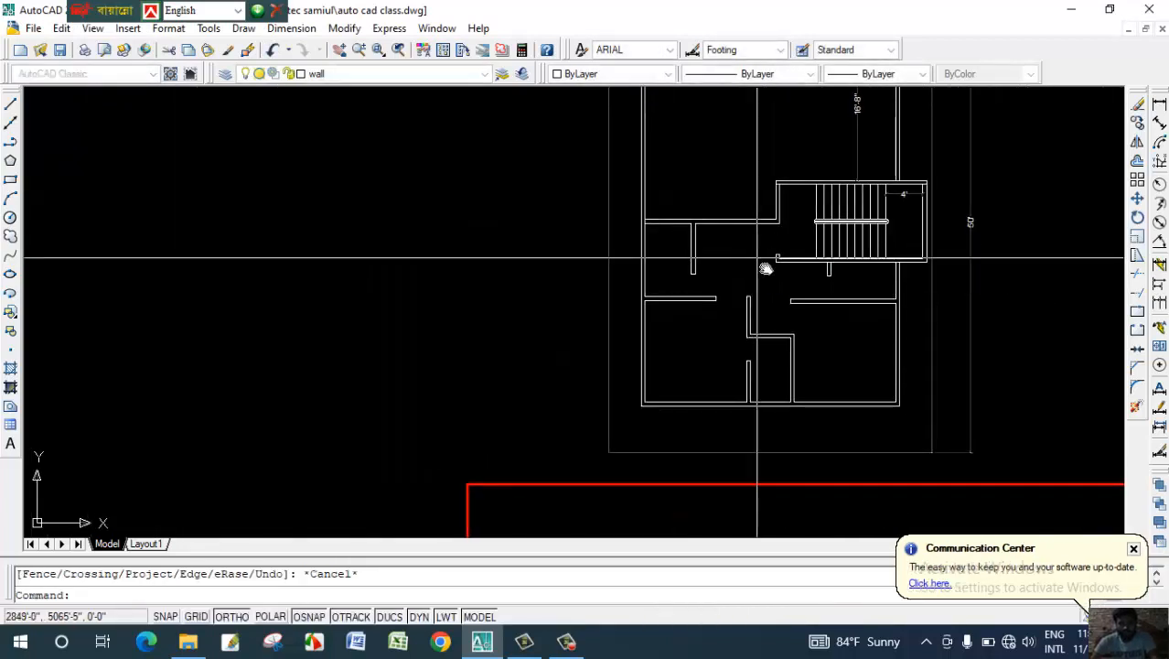
Add a linear dimension across the space between the short vertical partition and the staircase's left wall.
scroll(760, 269, up, 4)
scroll(743, 265, down, 1)
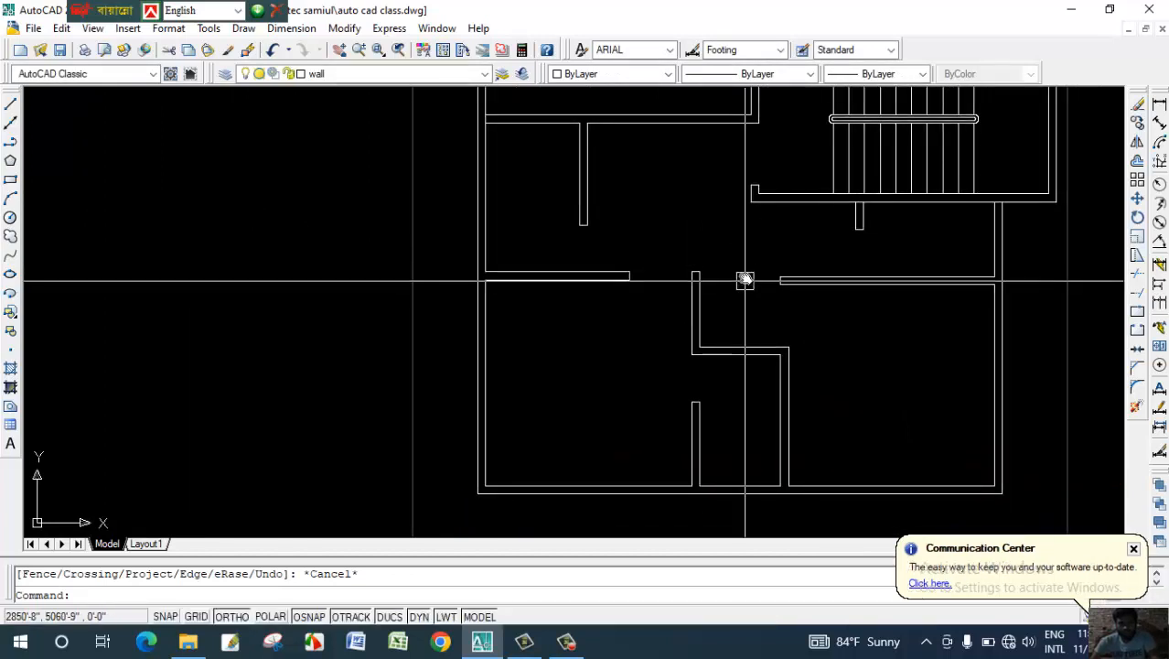
scroll(698, 230, down, 5)
scroll(698, 229, up, 4)
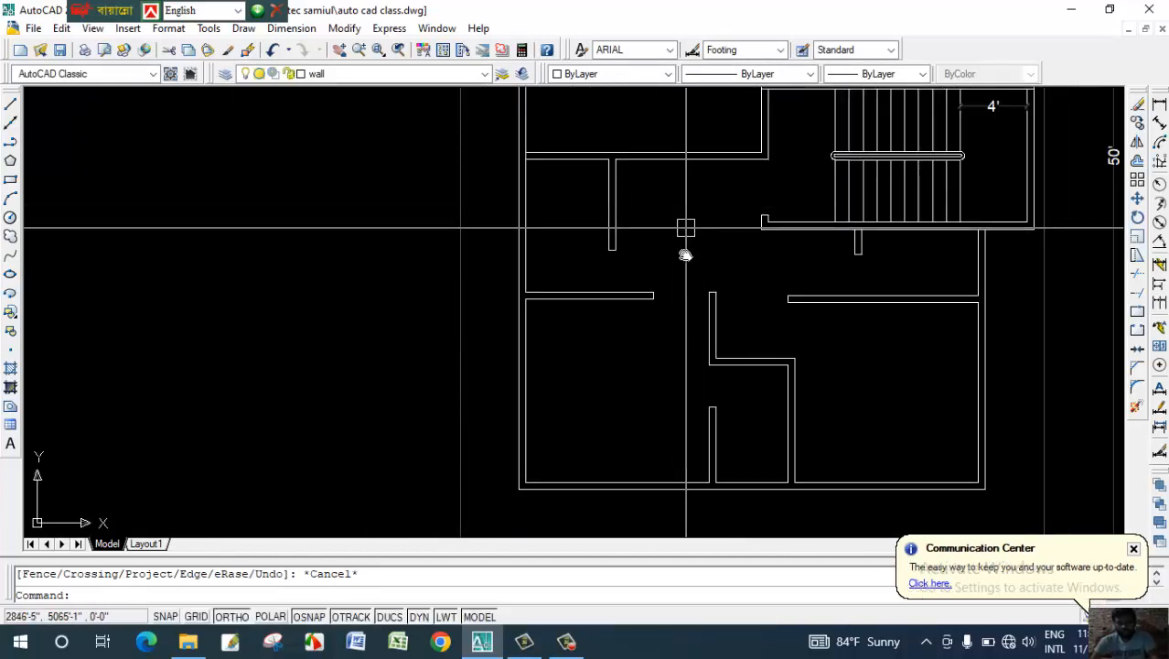
scroll(684, 200, up, 2)
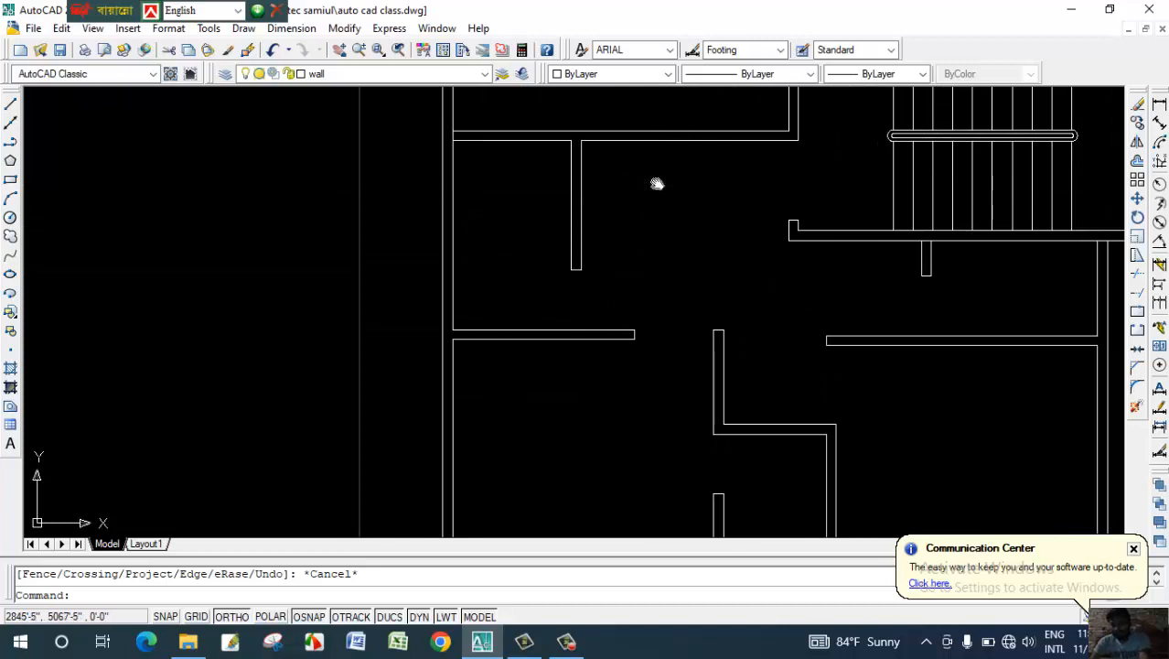
scroll(709, 270, down, 2)
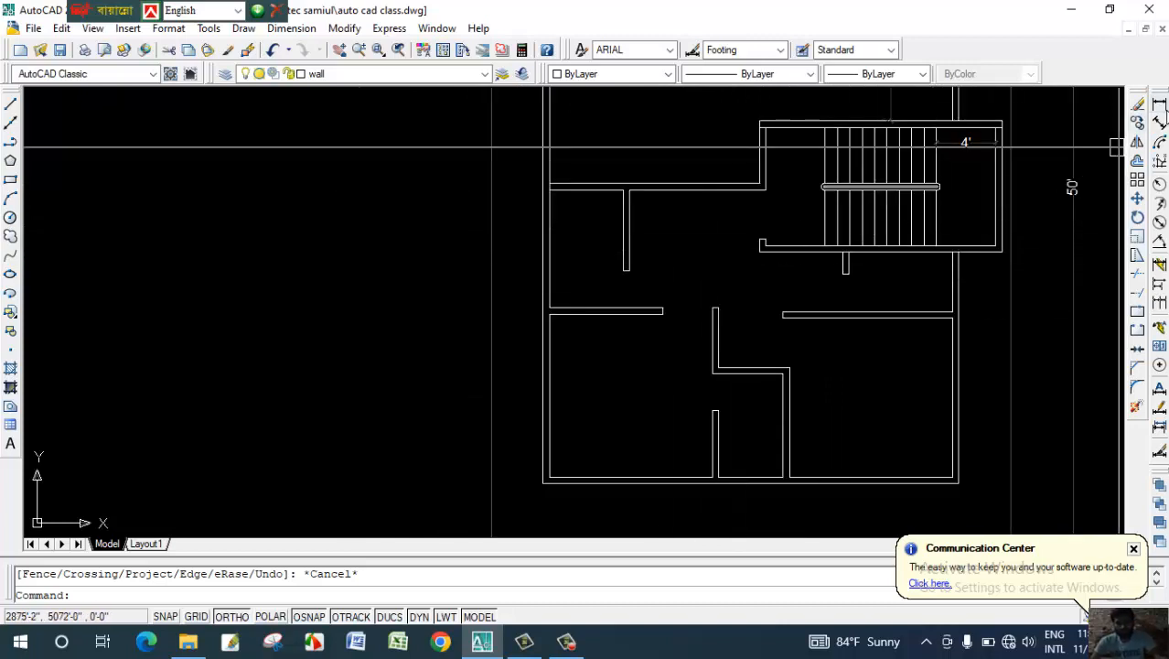
click(1159, 104)
scroll(718, 270, up, 2)
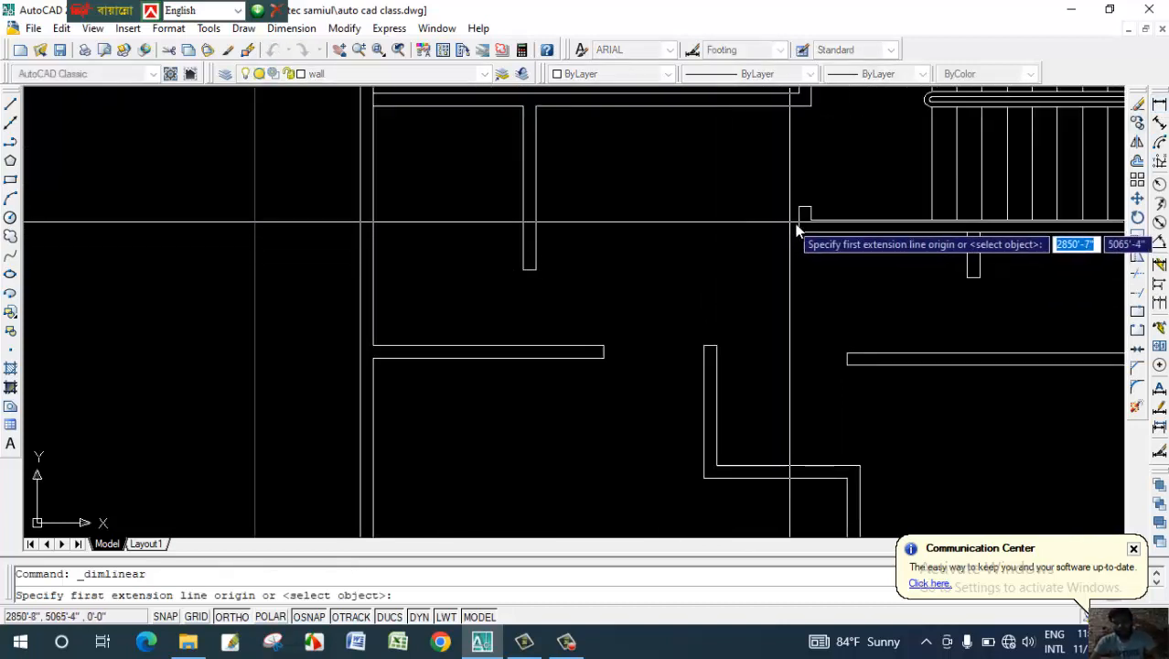
click(797, 223)
click(536, 225)
click(576, 233)
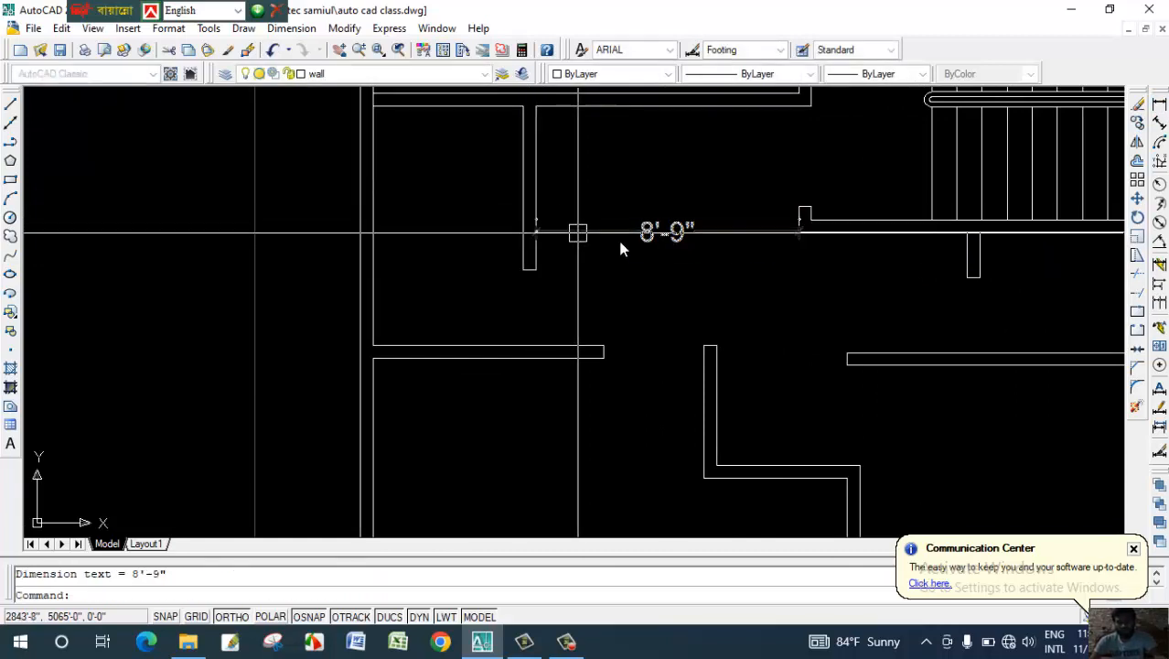
Dimension the same space vertically between the horizontal wall and the lower left room's top wall, and erase both dimensions.
key(Return)
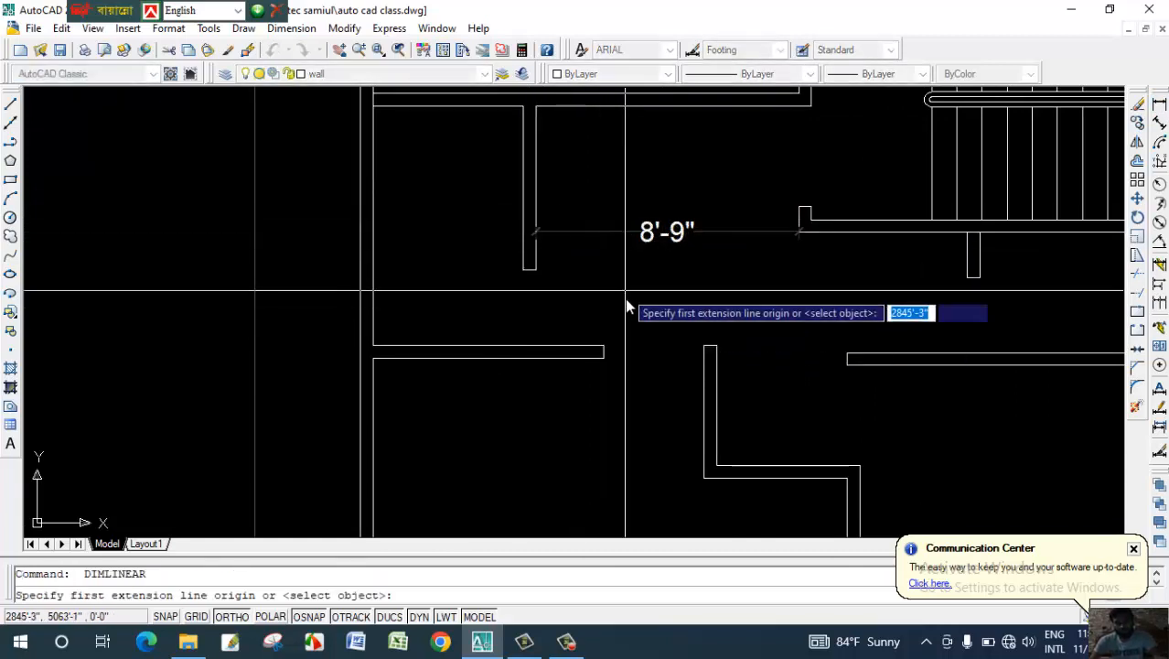
click(580, 348)
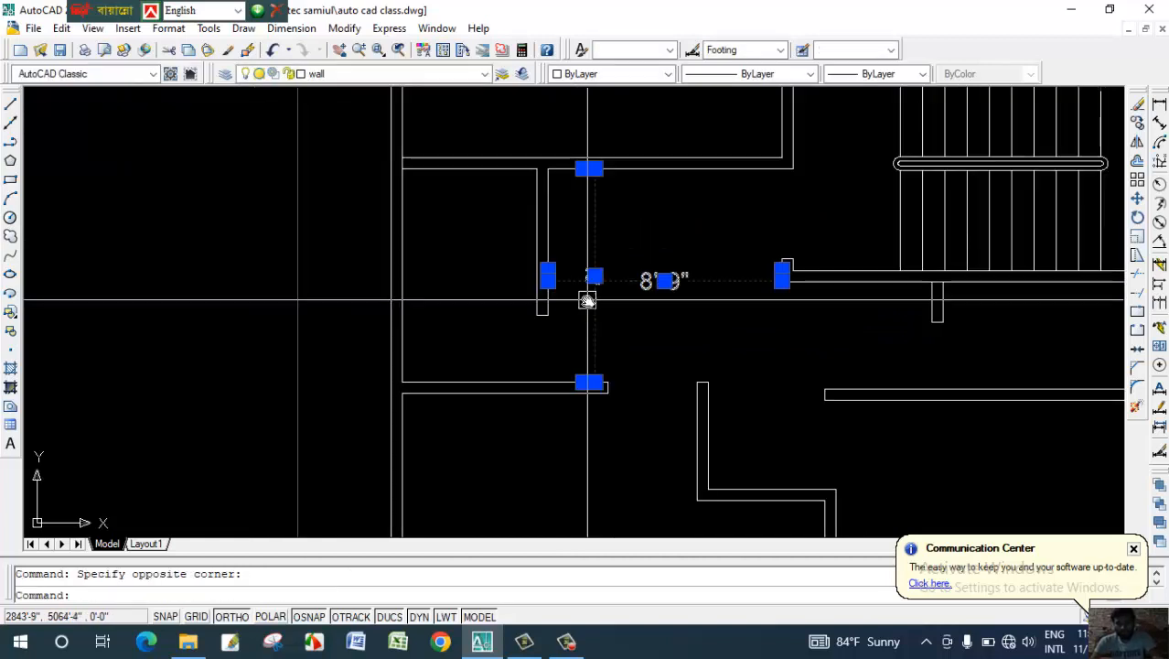
key(Delete)
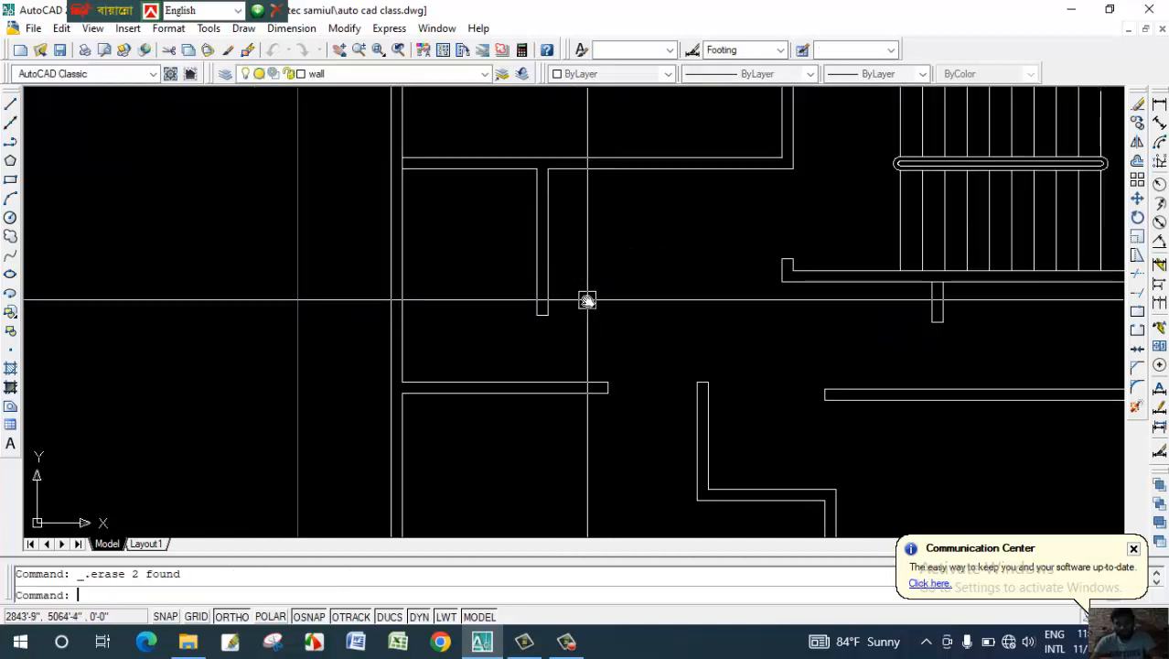
middle_drag(651, 317, 655, 317)
scroll(682, 289, down, 4)
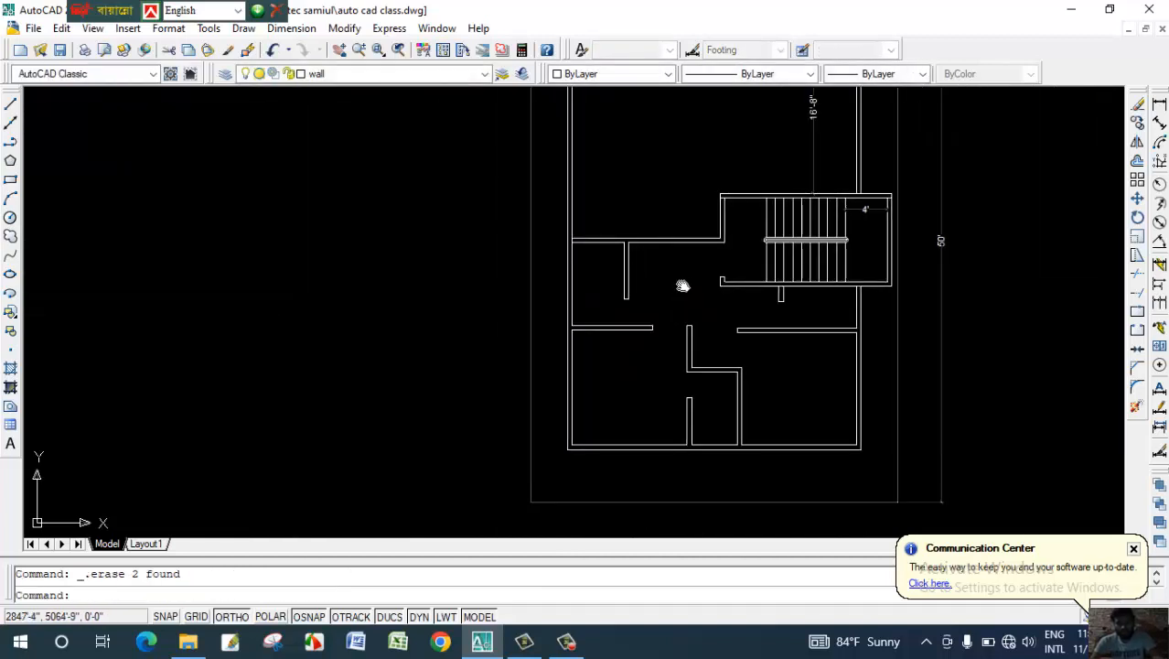
key(Escape)
middle_drag(723, 345, 695, 363)
scroll(707, 321, up, 3)
scroll(684, 320, down, 4)
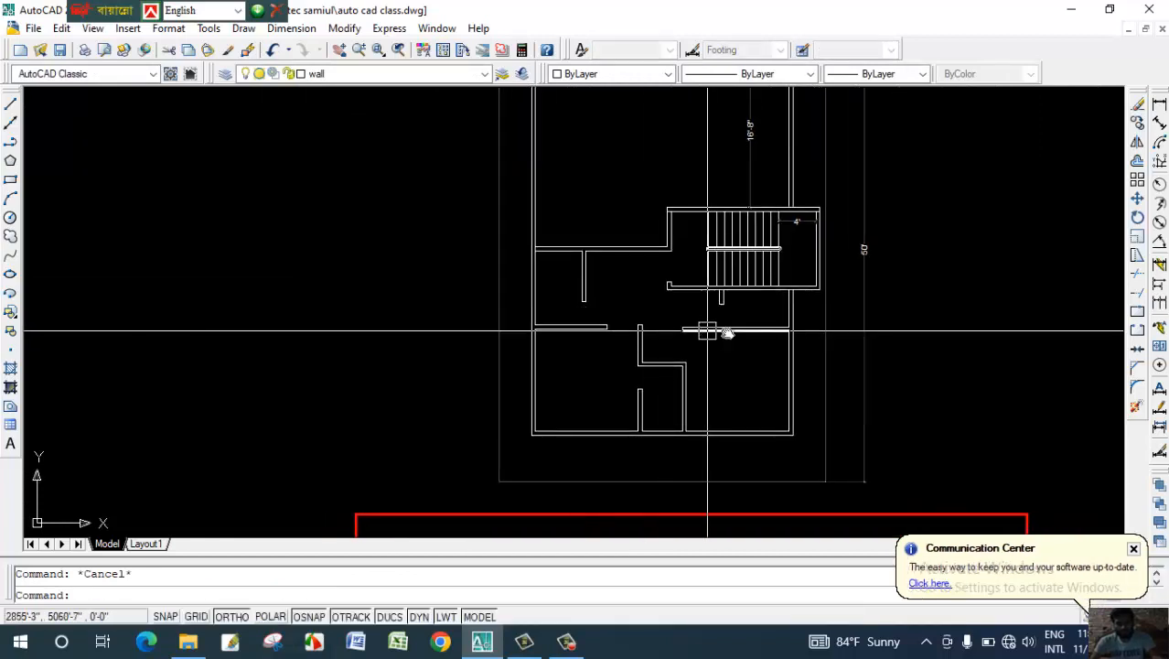
scroll(699, 340, up, 2)
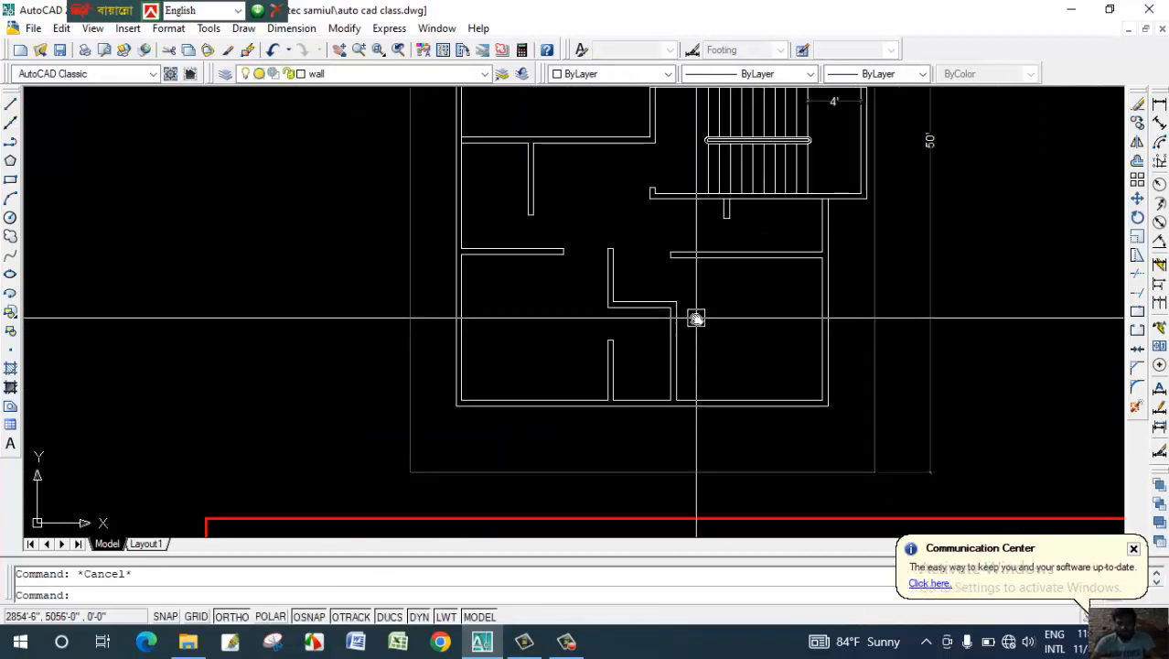
middle_drag(717, 312, 715, 322)
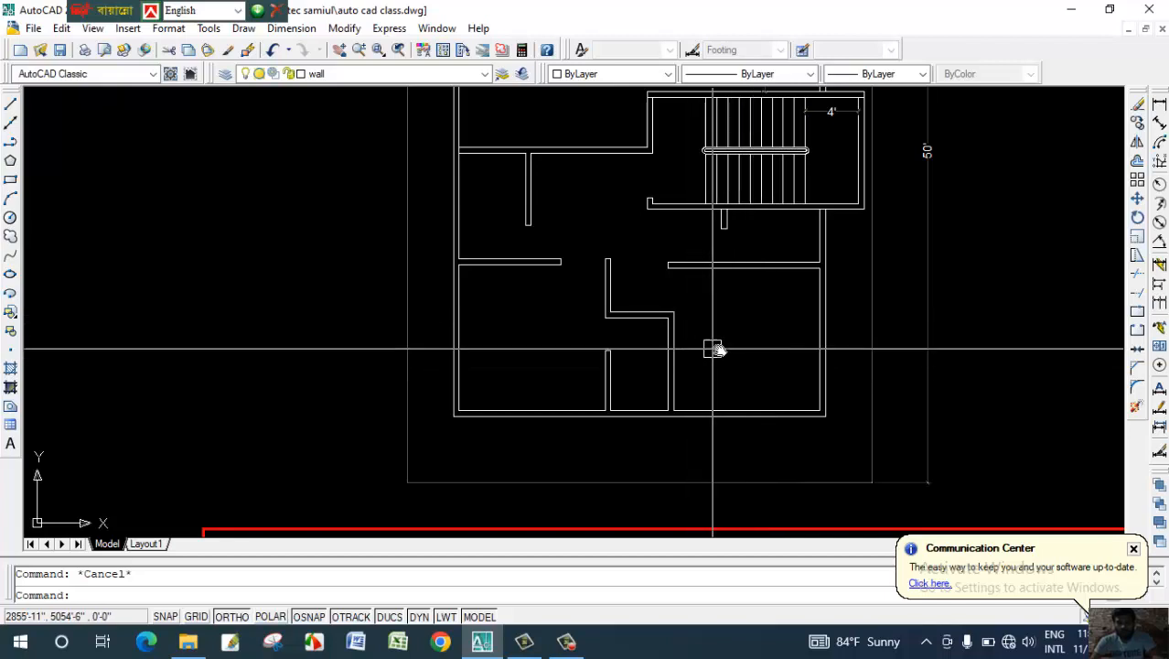
middle_drag(718, 350, 723, 338)
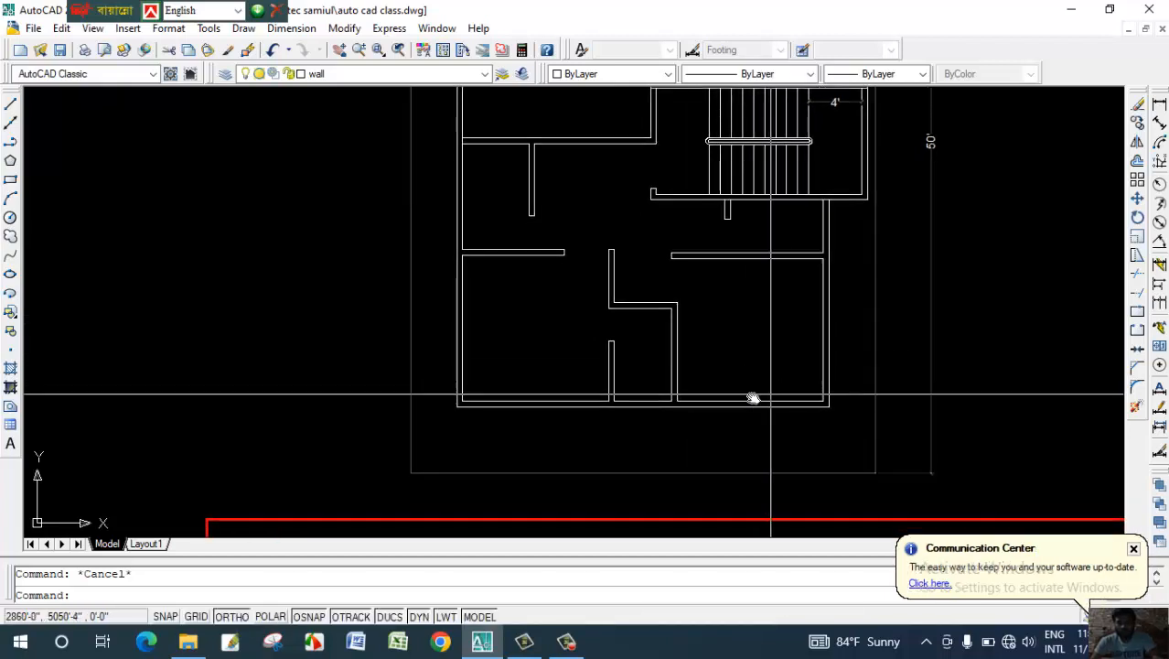
middle_drag(752, 397, 760, 386)
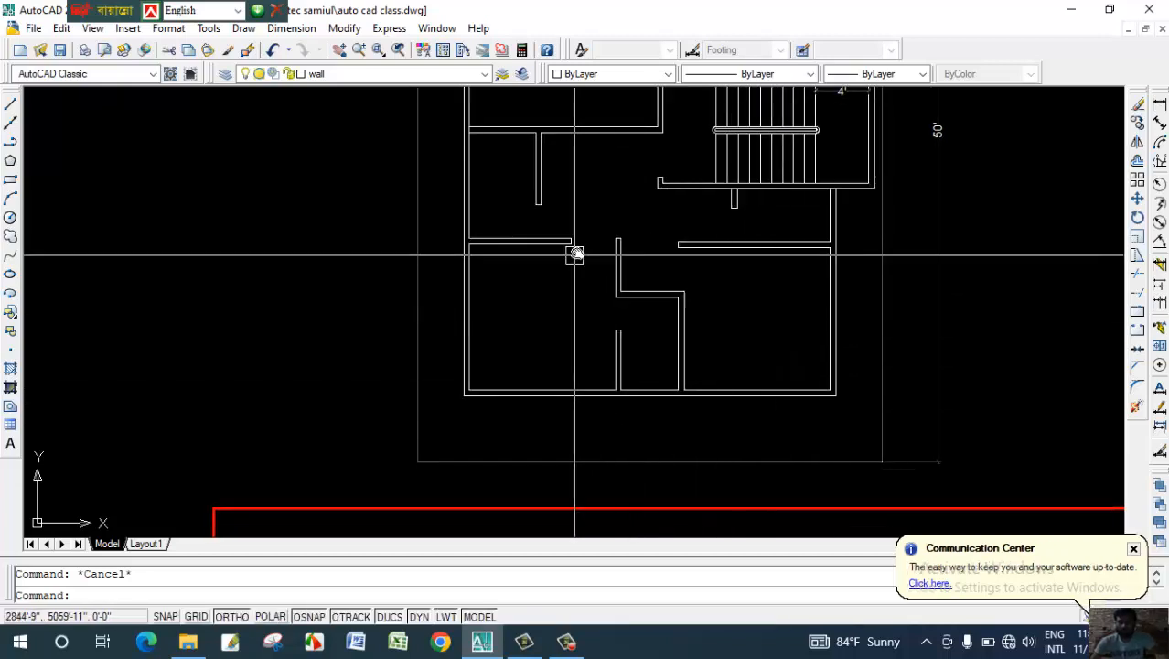
middle_drag(667, 225, 672, 230)
middle_drag(672, 285, 612, 308)
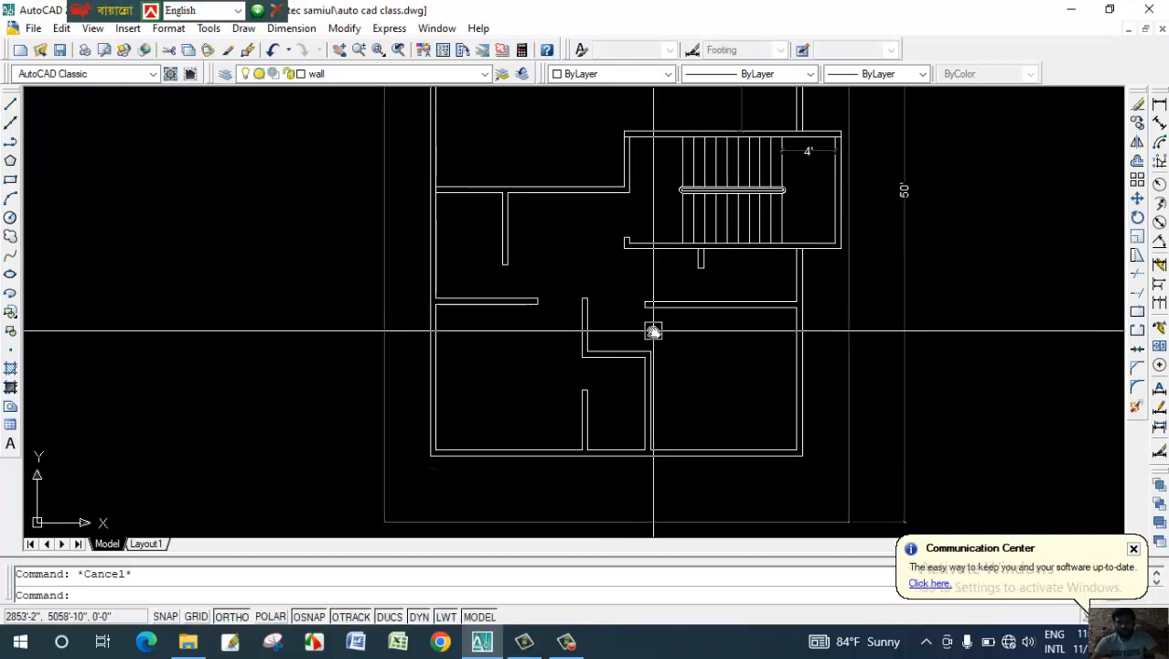
scroll(652, 331, up, 2)
scroll(652, 331, down, 2)
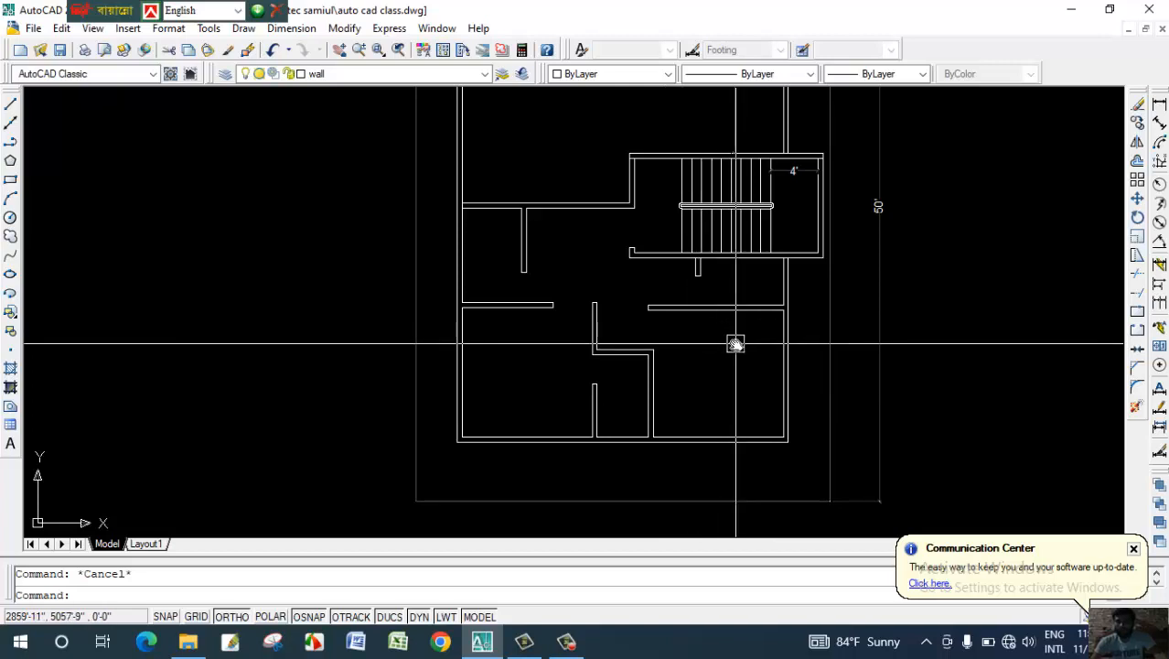
mouse_move(707, 345)
middle_down()
mouse_move(704, 361)
mouse_move(722, 342)
middle_up()
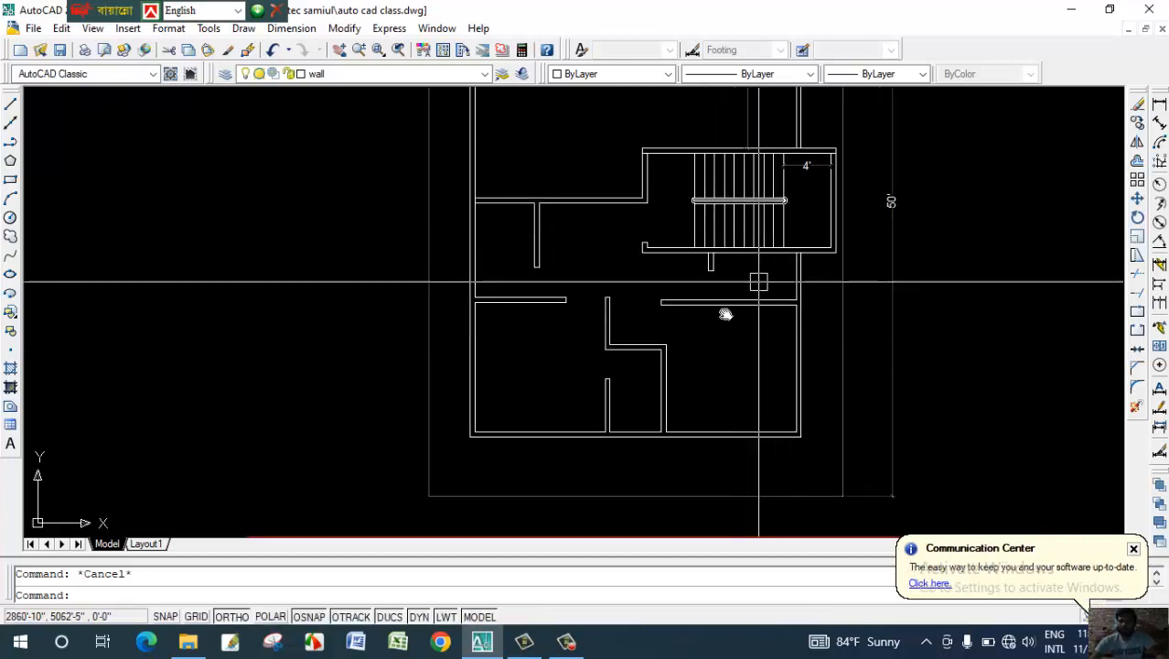
scroll(631, 295, up, 2)
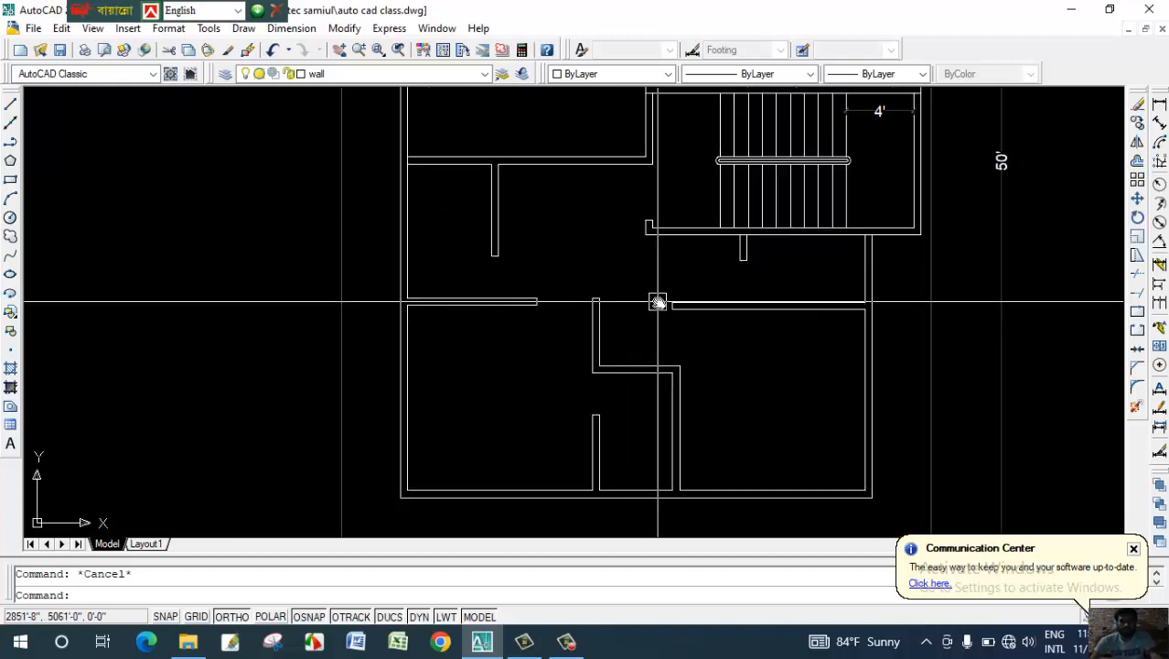
scroll(661, 308, down, 3)
scroll(710, 341, up, 2)
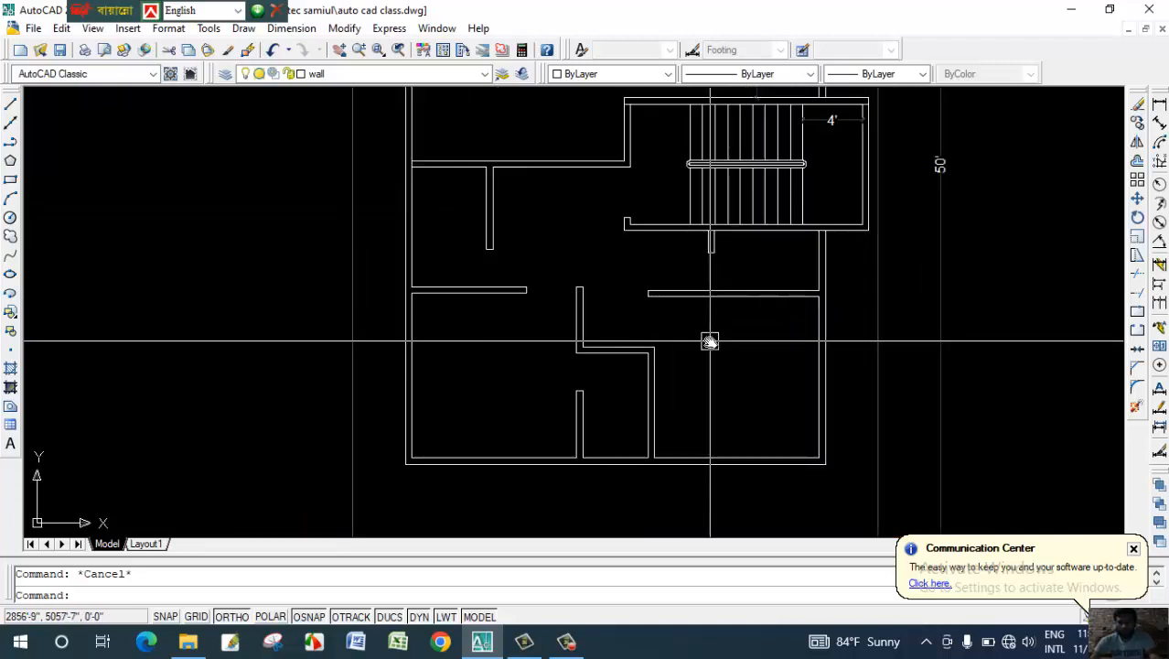
scroll(710, 341, down, 2)
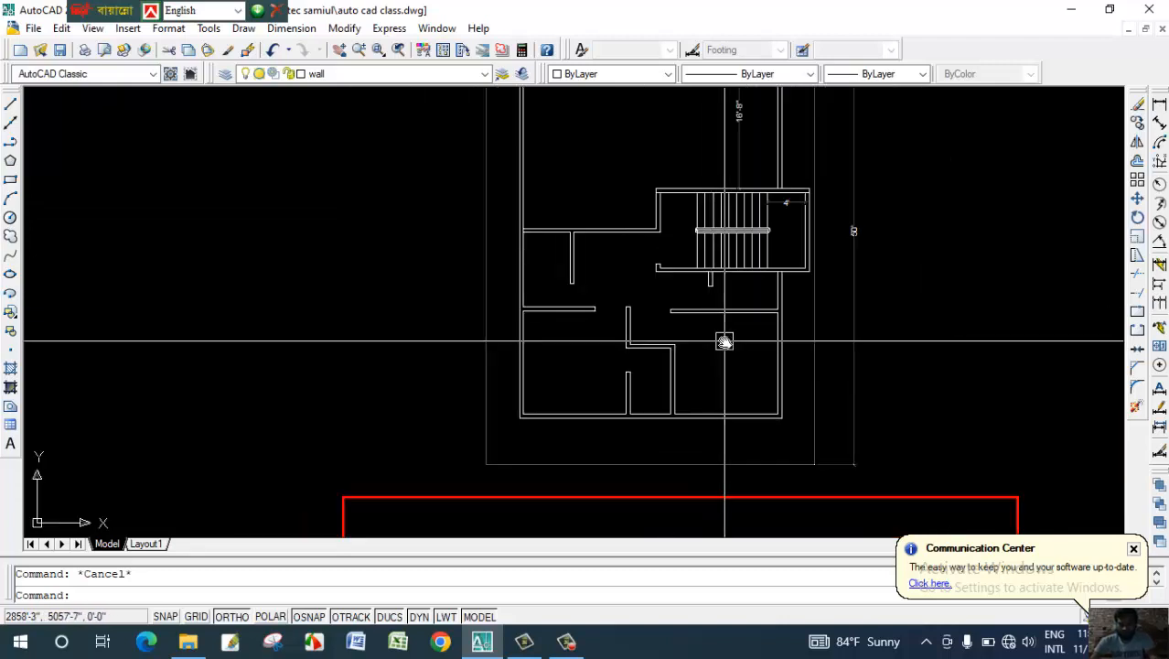
scroll(718, 341, up, 2)
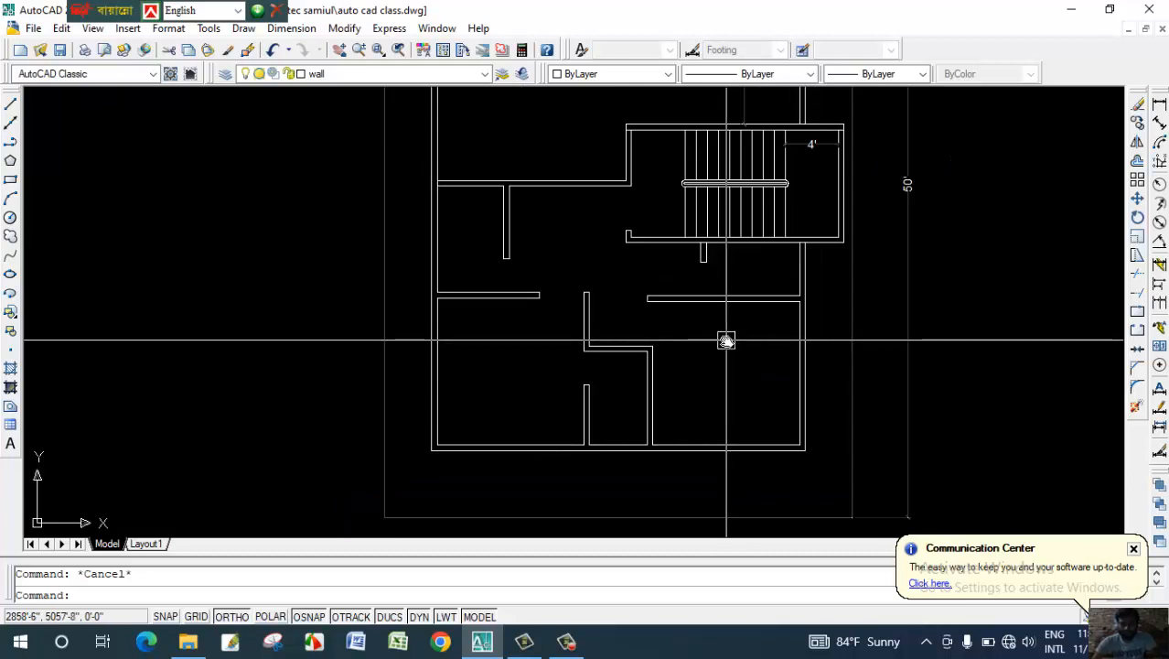